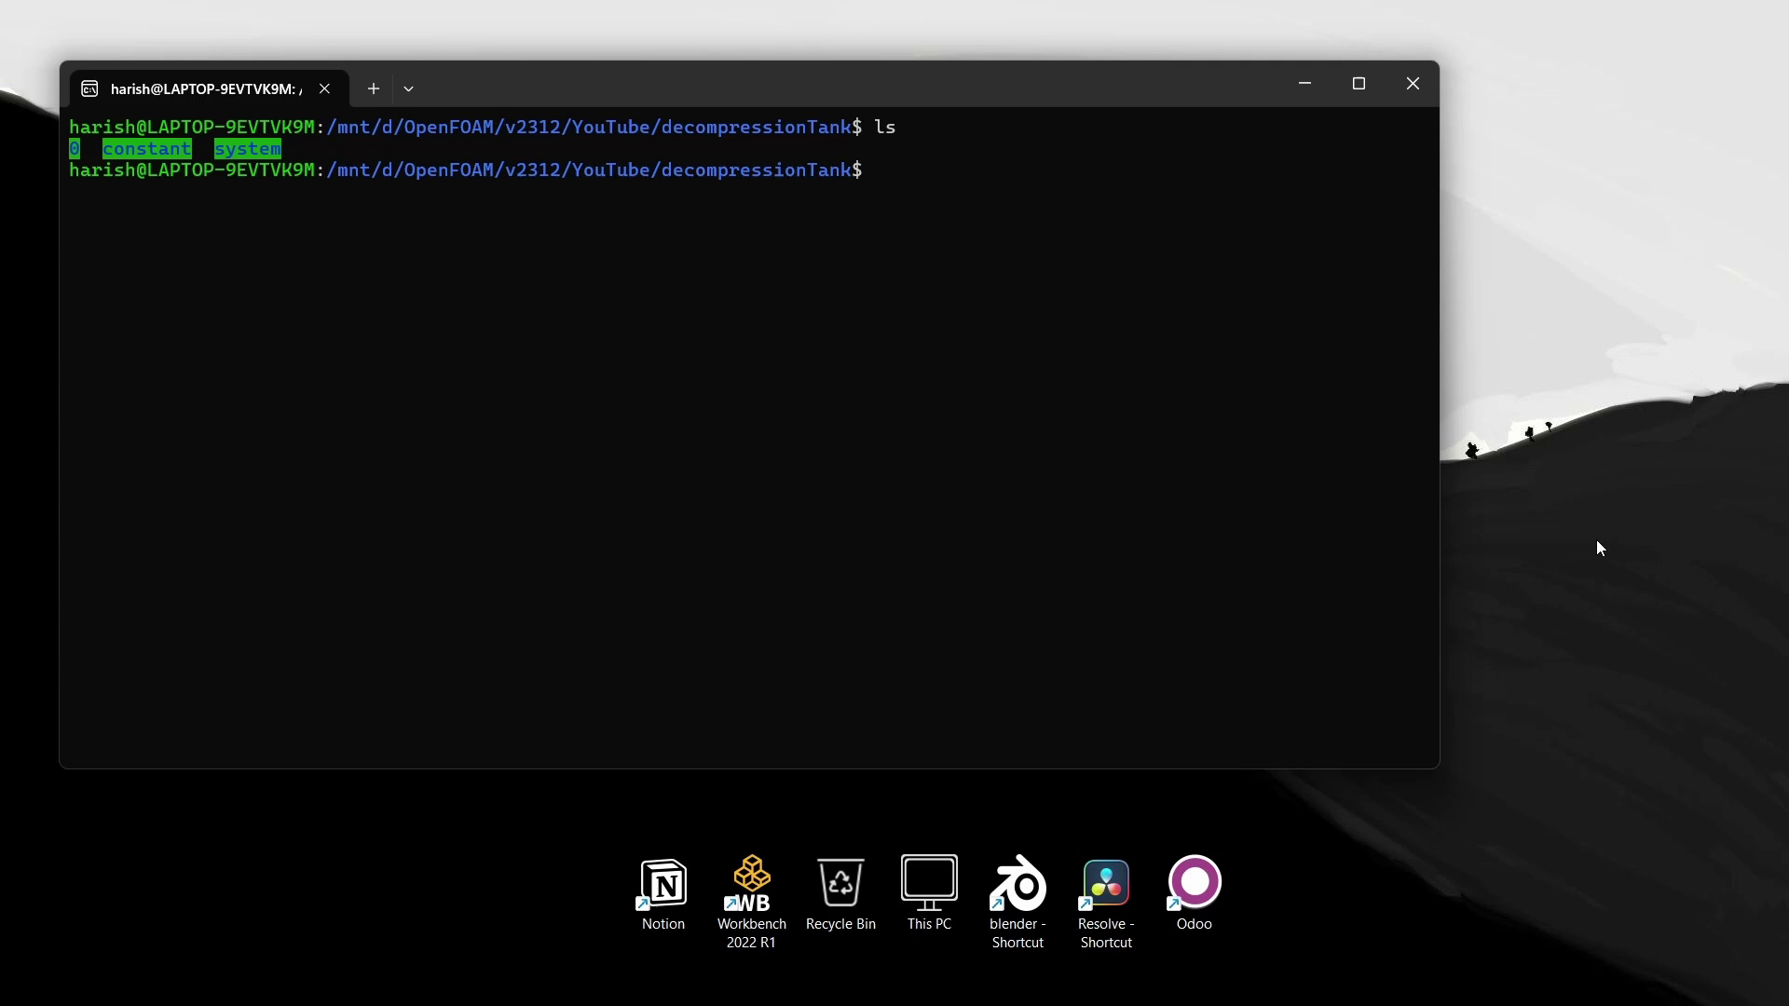
Replace the recalled copy command with explorer.exe at the terminal prompt
key("Up")
key("Up")
key("Up")
key("Up")
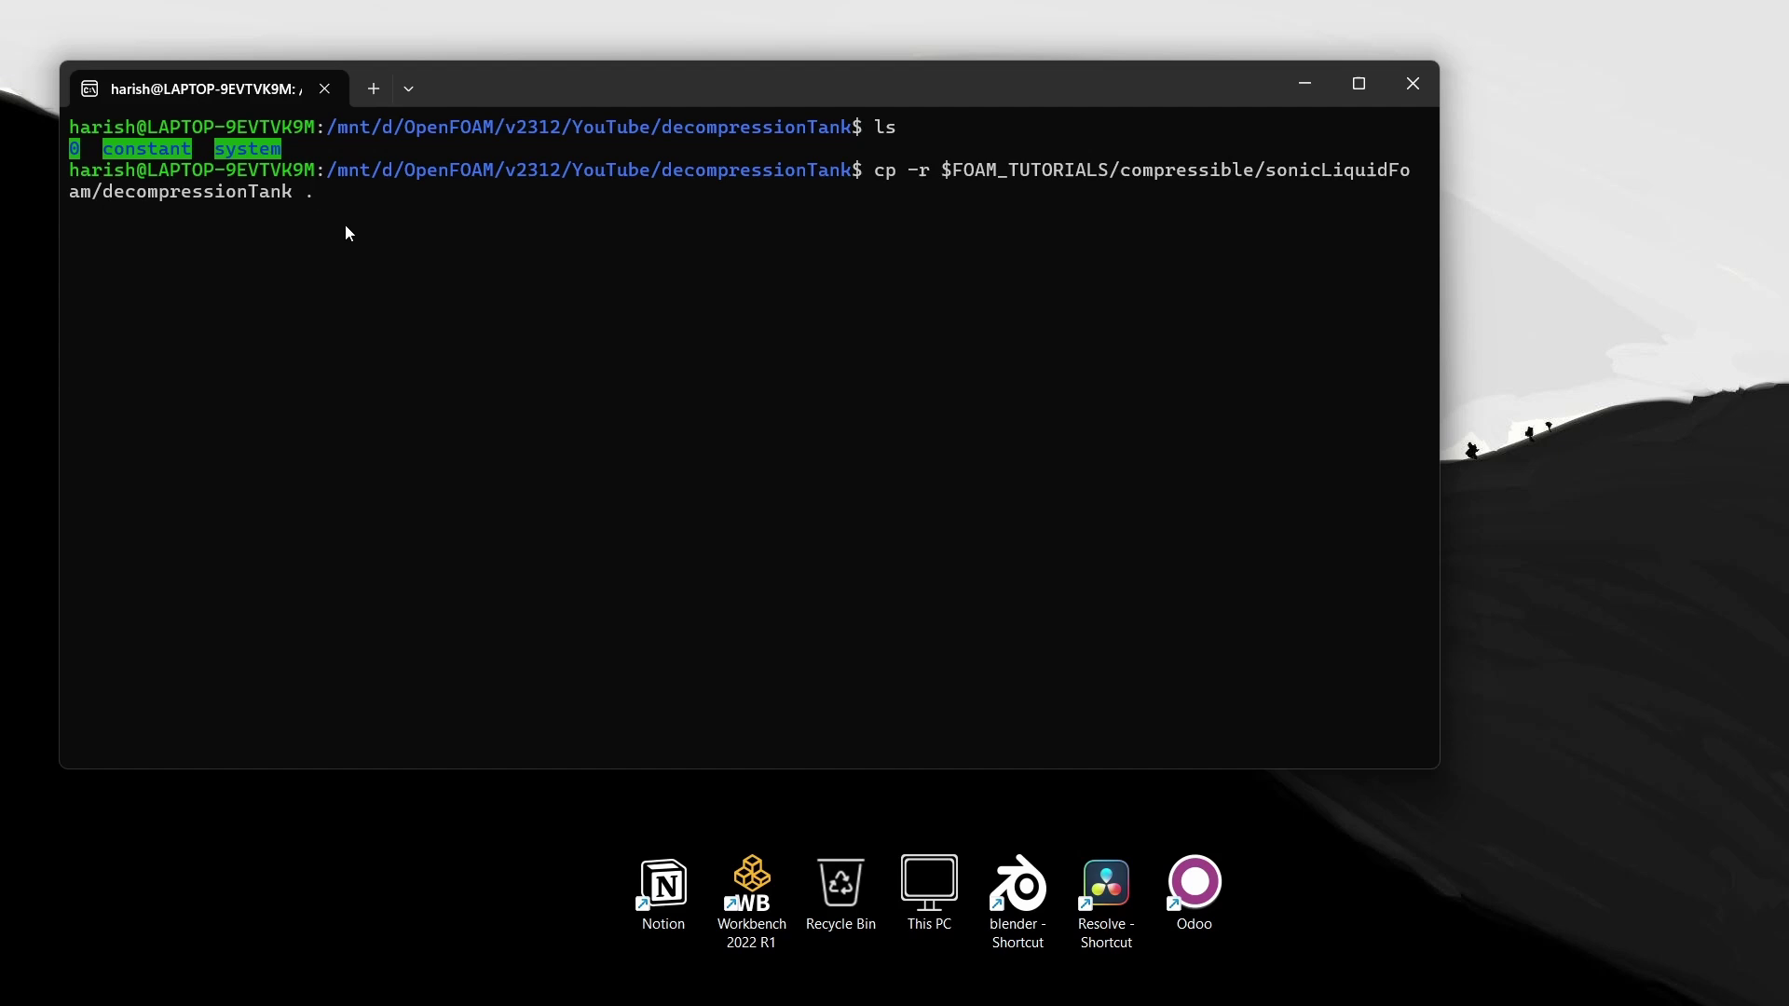
key("BackSpace")
key("BackSpace")
key("BackSpace")
key("BackSpace")
key("BackSpace")
key("BackSpace")
key("BackSpace")
key("BackSpace")
key("BackSpace")
key("BackSpace")
key("BackSpace")
key("BackSpace")
key("BackSpace")
key("BackSpace")
key("BackSpace")
key("BackSpace")
key("BackSpace")
key("BackSpace")
key("BackSpace")
key("BackSpace")
key("BackSpace")
key("BackSpace")
key("BackSpace")
key("BackSpace")
key("BackSpace")
key("BackSpace")
key("BackSpace")
key("BackSpace")
key("BackSpace")
key("BackSpace")
key("BackSpace")
key("BackSpace")
key("BackSpace")
key("BackSpace")
key("BackSpace")
key("BackSpace")
key("BackSpace")
key("BackSpace")
key("BackSpace")
key("BackSpace")
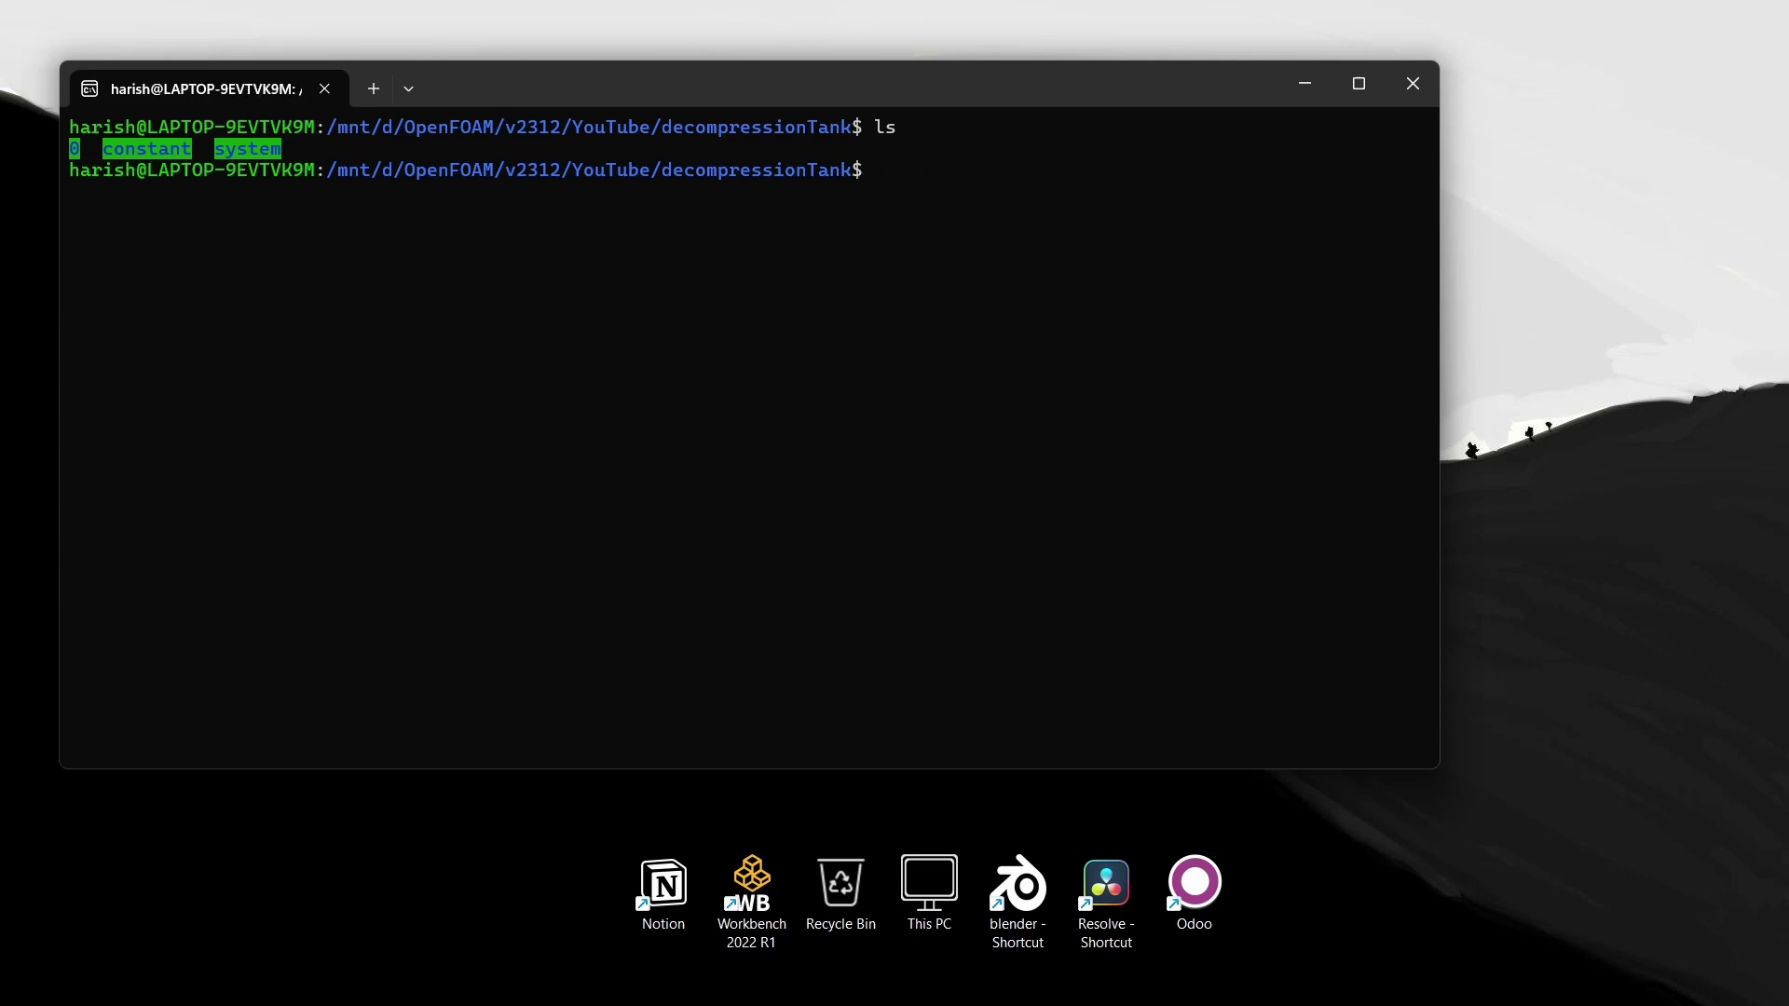
type("explorer.exe")
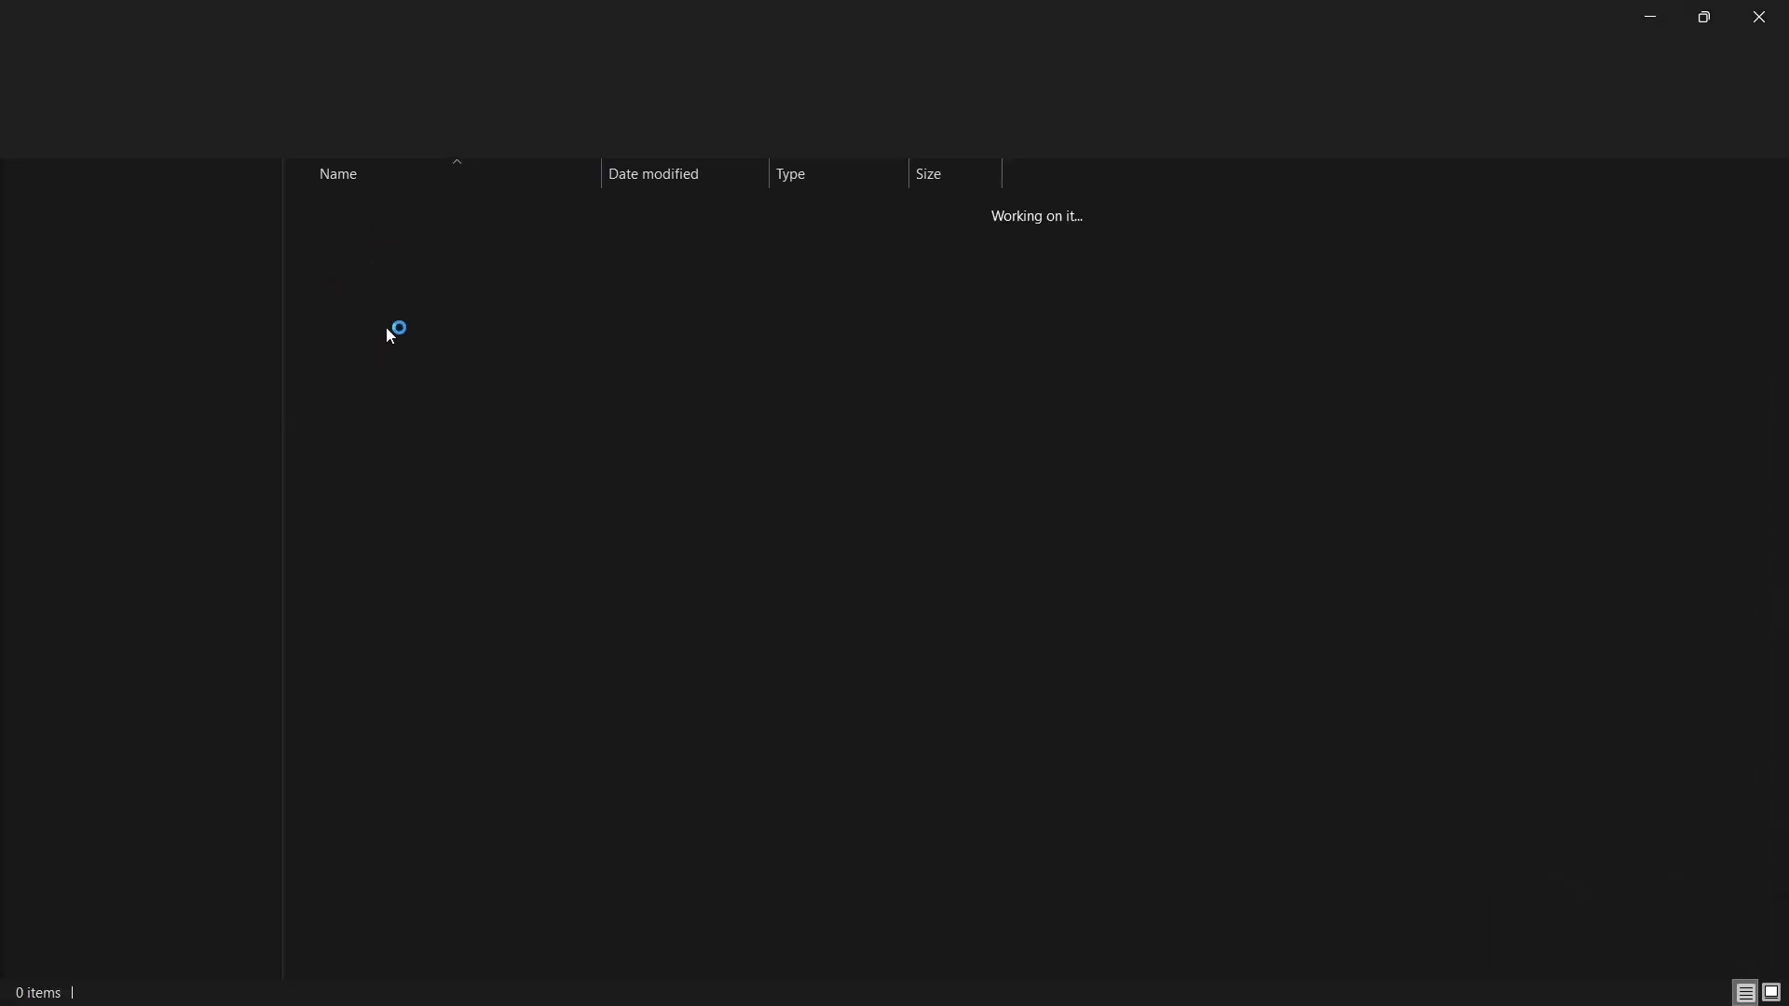
Open the 0 folder's U file in Visual Studio Code just once
double_click(329, 215)
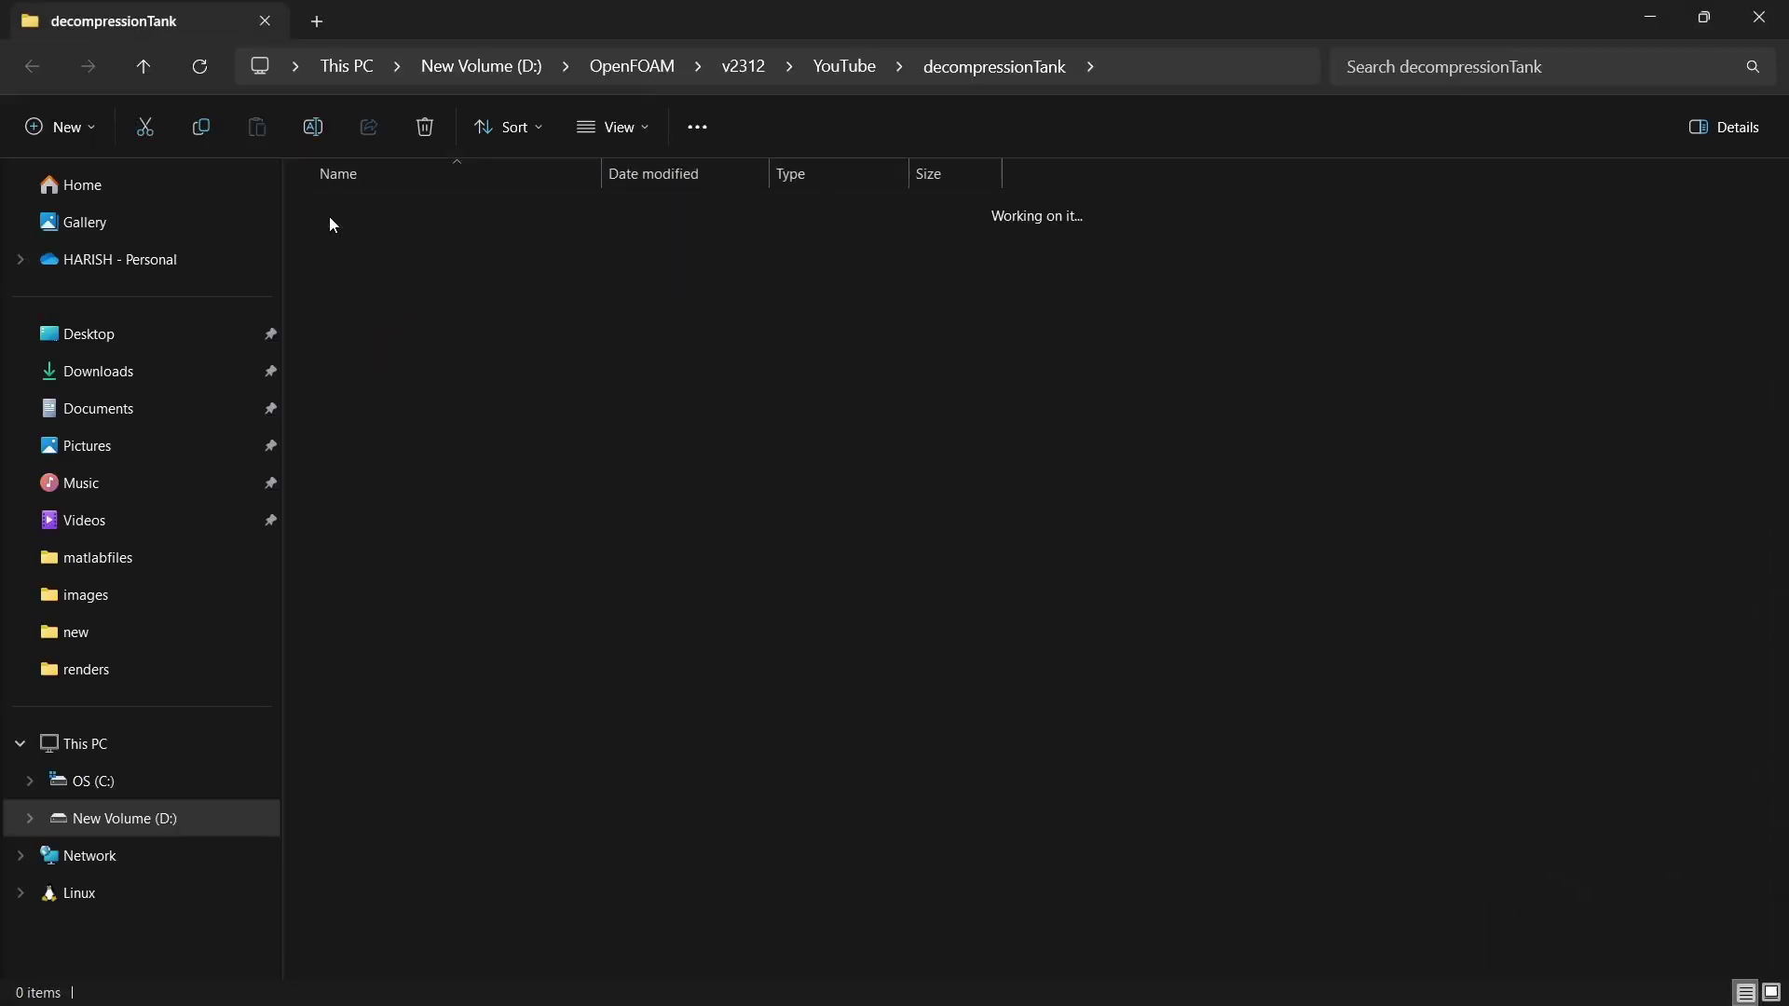
left_click(347, 266)
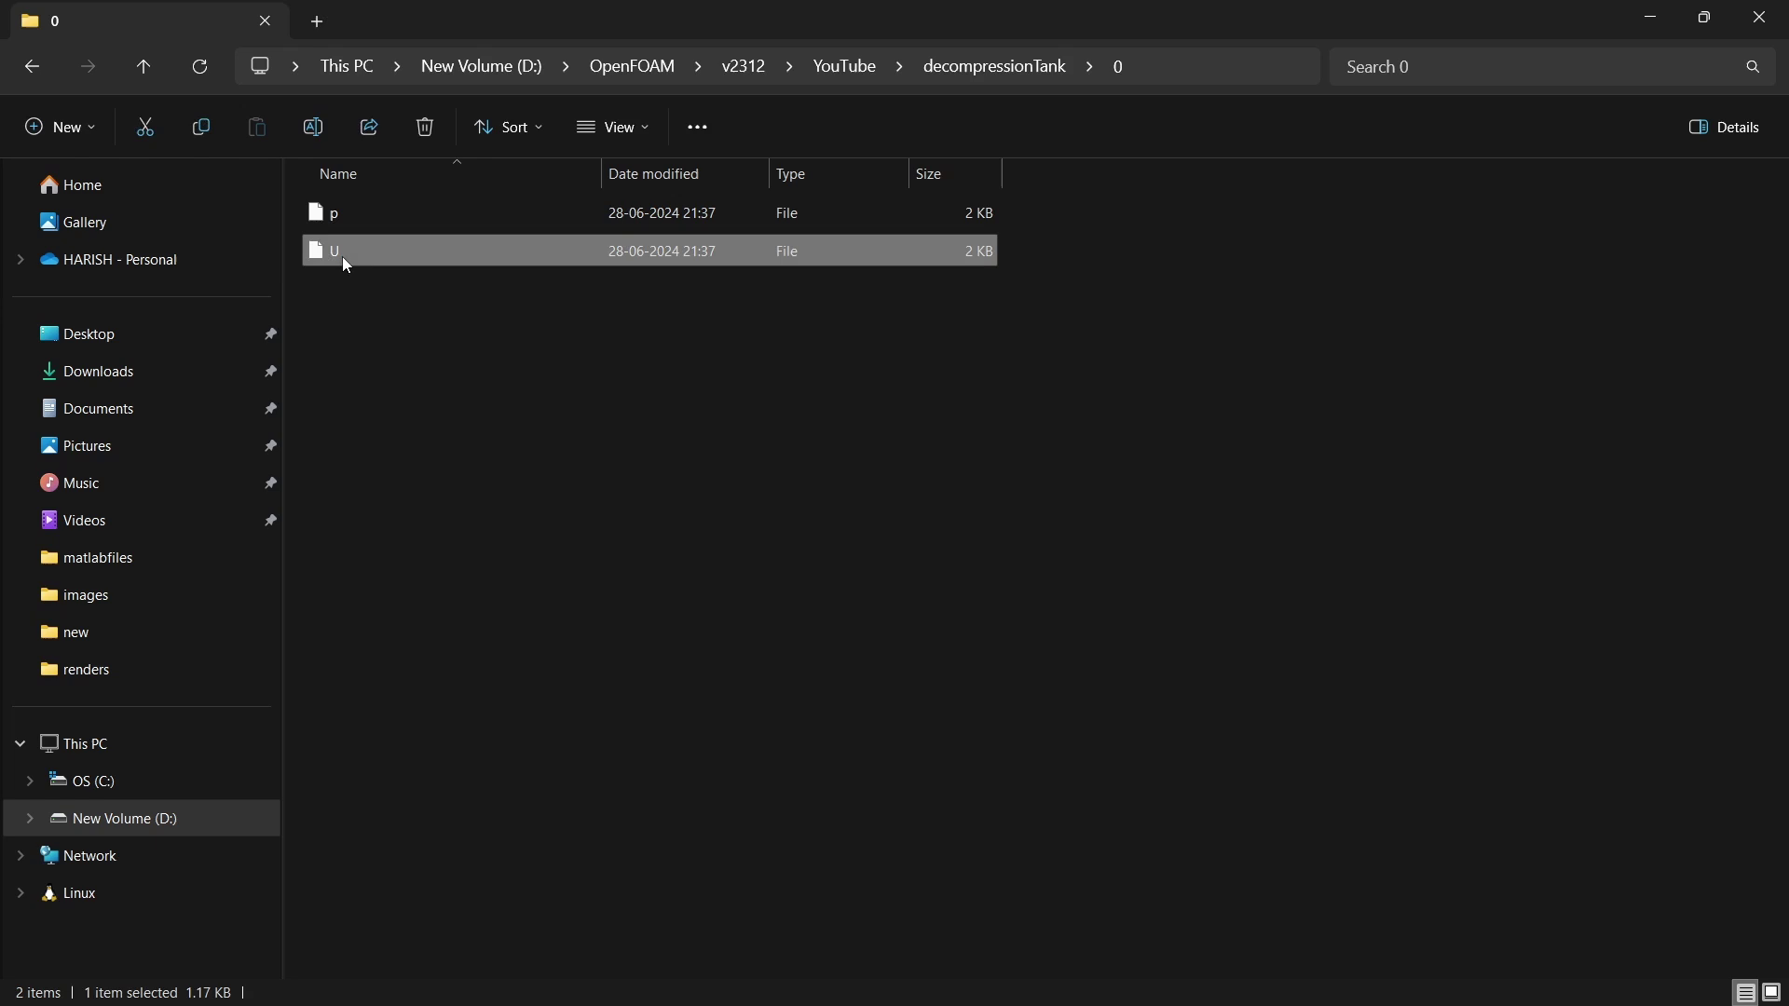
double_click(344, 258)
left_click(823, 460)
left_click(1117, 812)
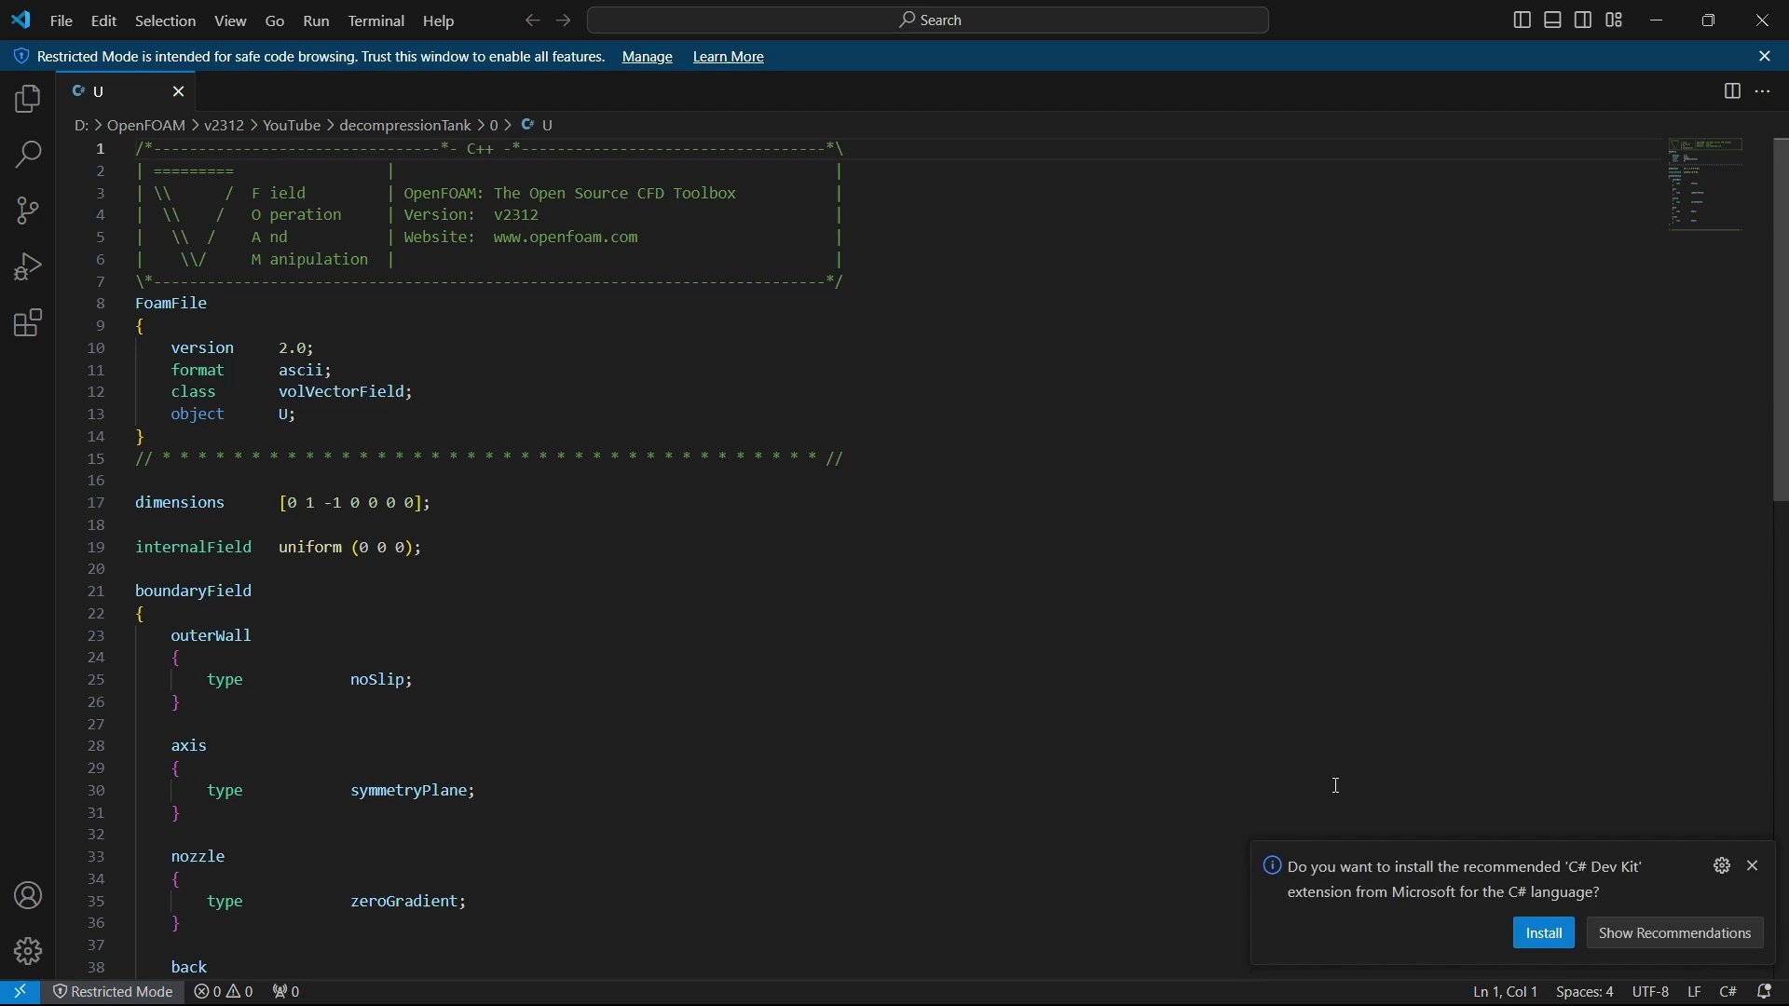
left_click(1756, 867)
Review U's back/front entries, nozzle zeroGradient and outerWall noSlip boundary conditions
scroll(622, 742, "down", 4)
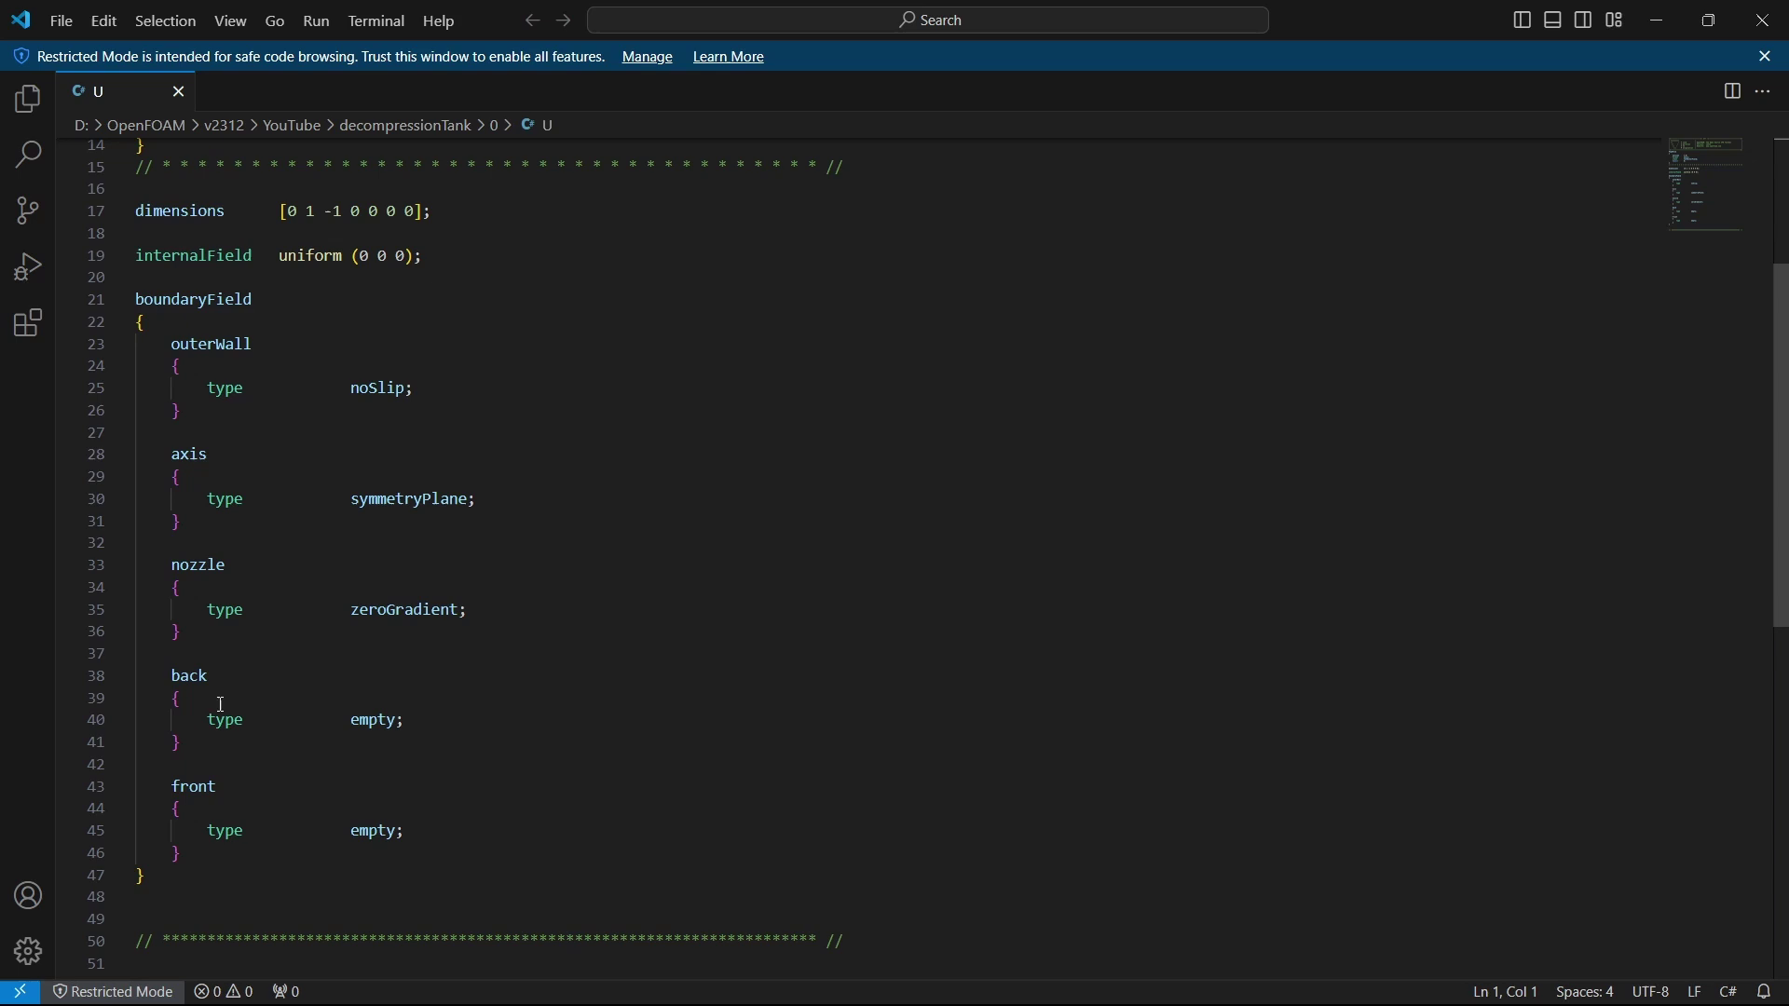
left_click_drag(172, 676, 248, 851)
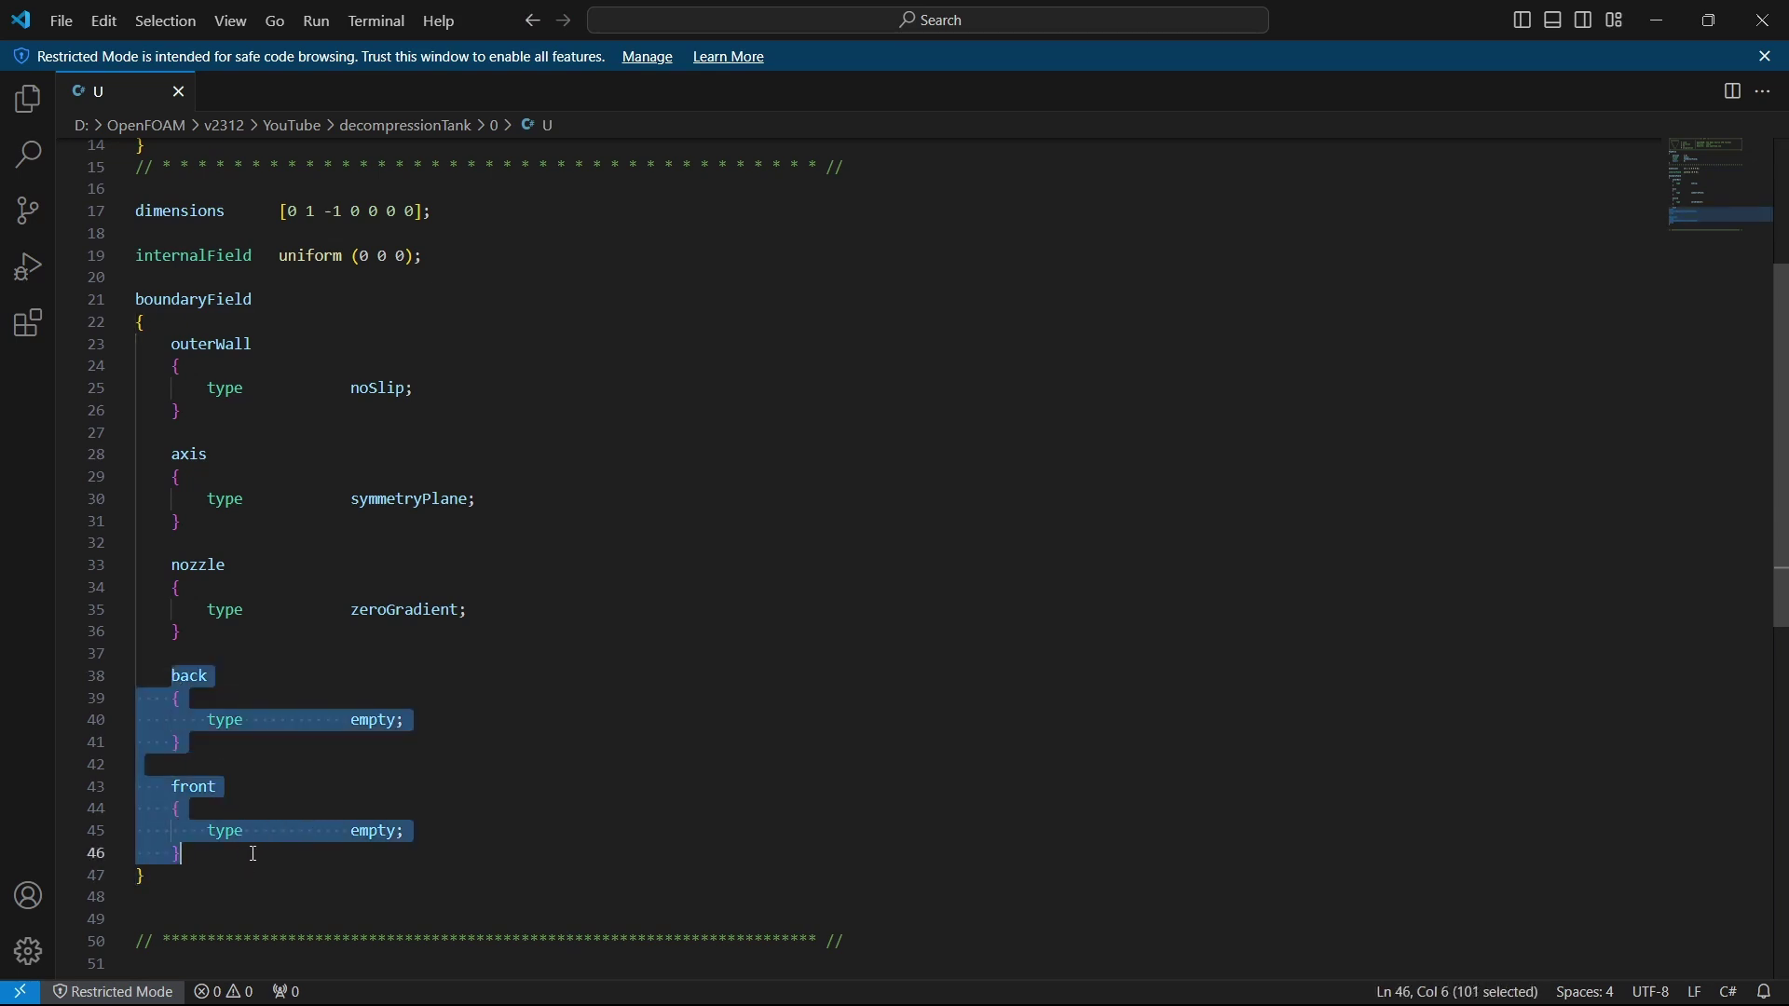
left_click(273, 854)
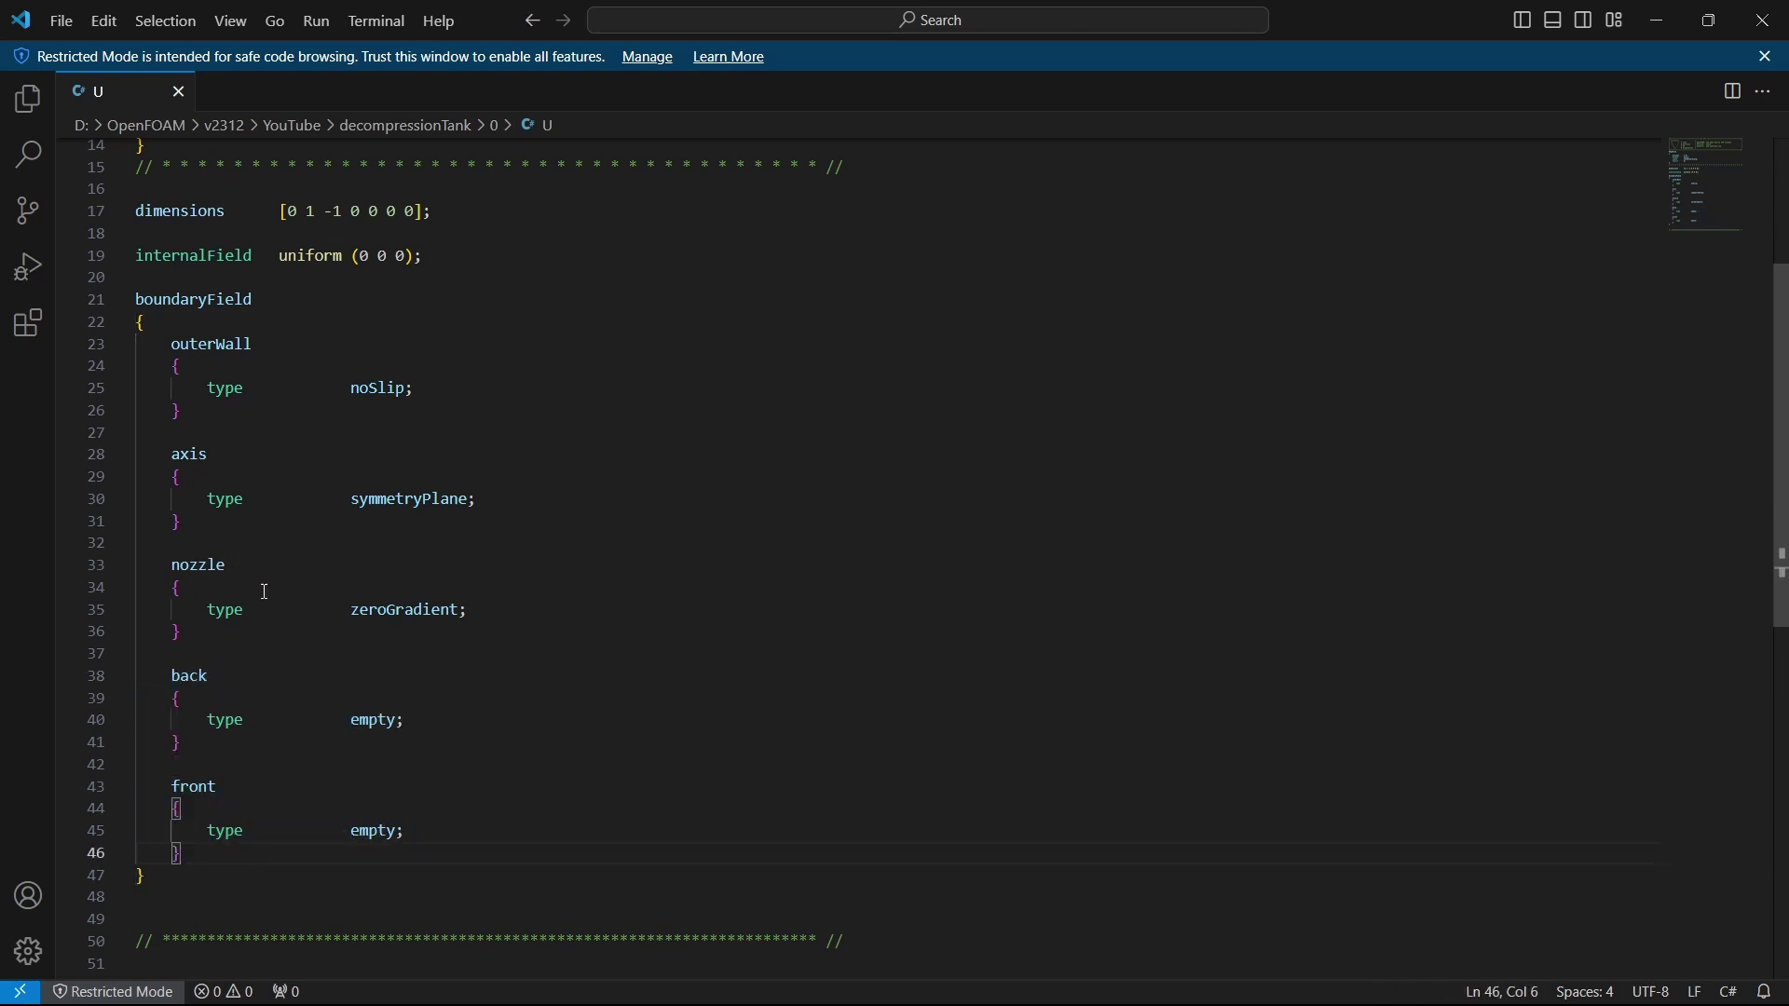
left_click_drag(345, 610, 461, 608)
left_click(462, 601)
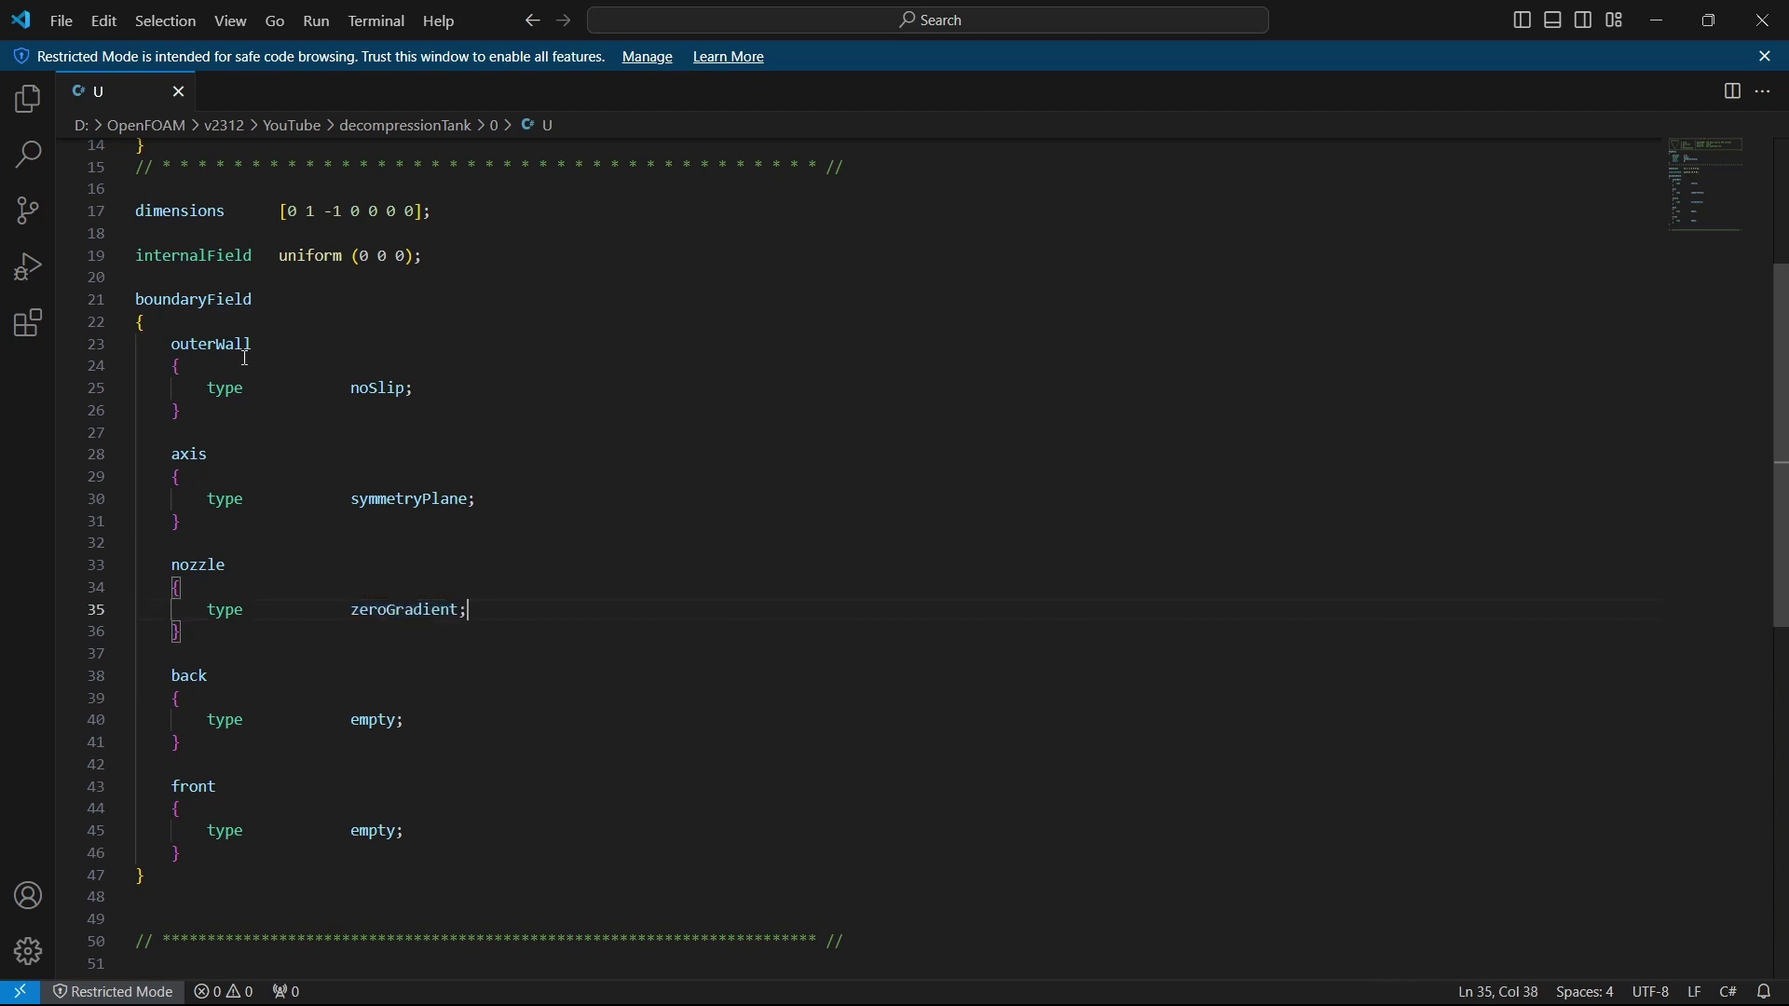
left_click_drag(349, 395, 408, 390)
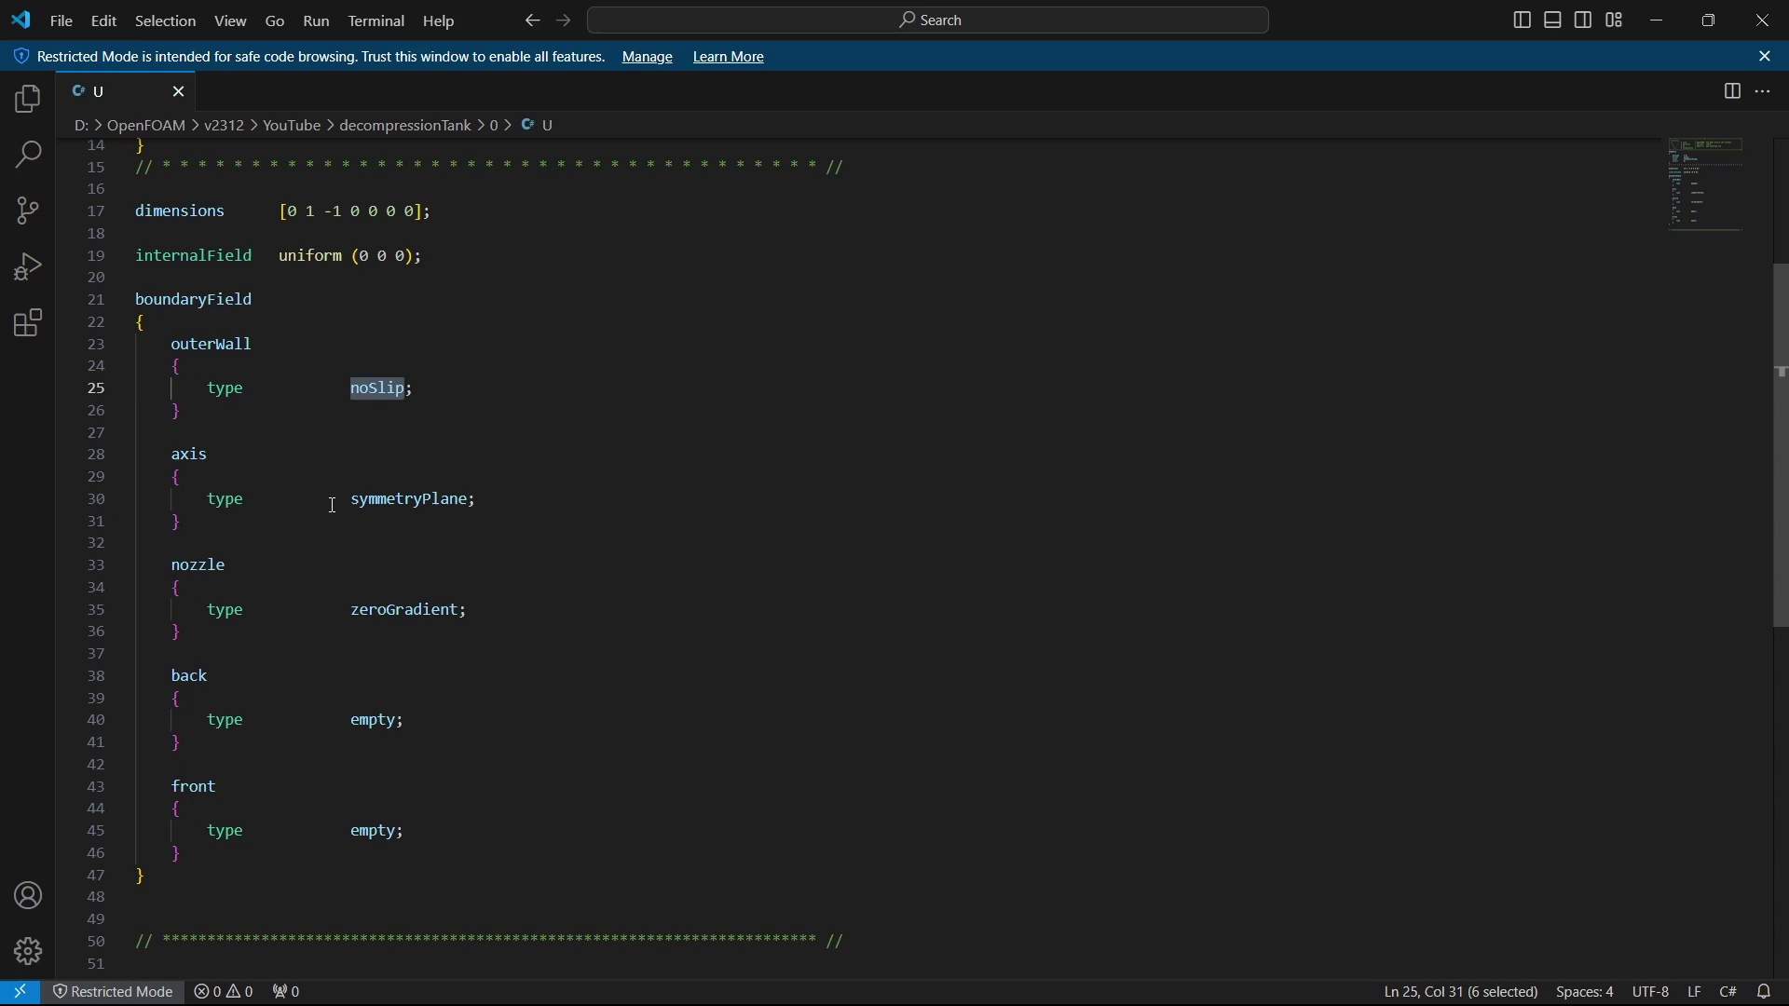
left_click(547, 507)
key("alt+Tab")
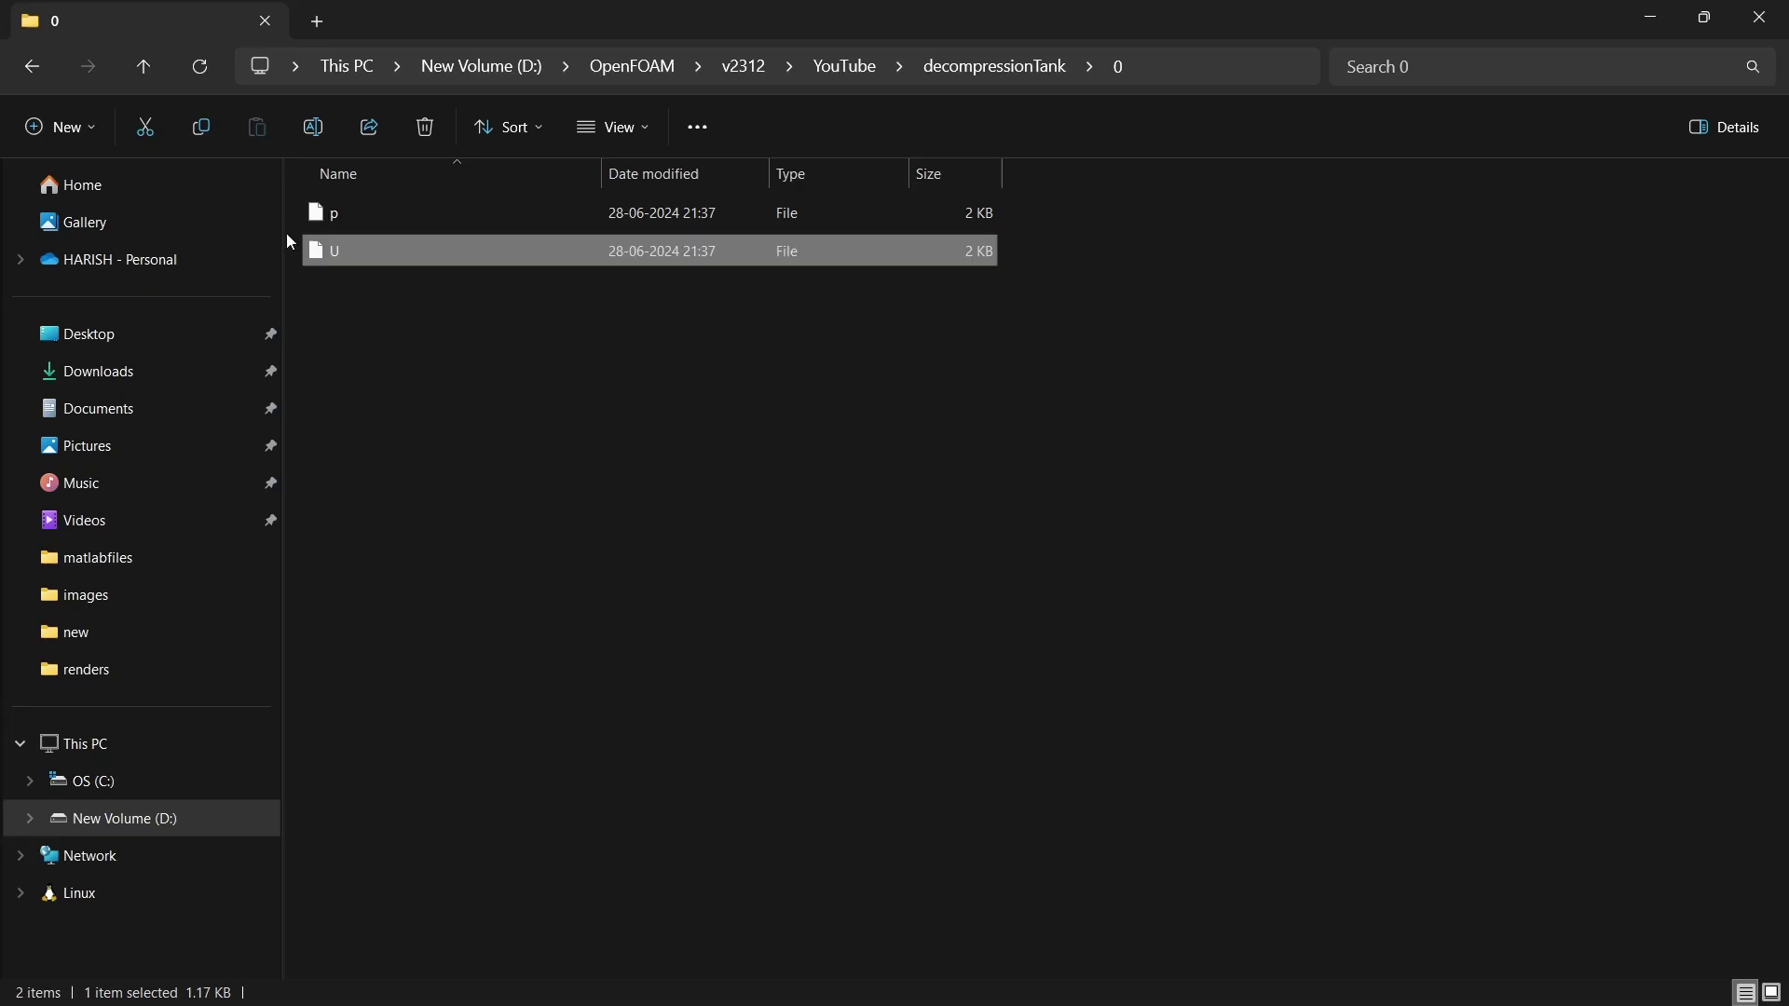
Open p in Visual Studio Code, split side by side with U
double_click(346, 215)
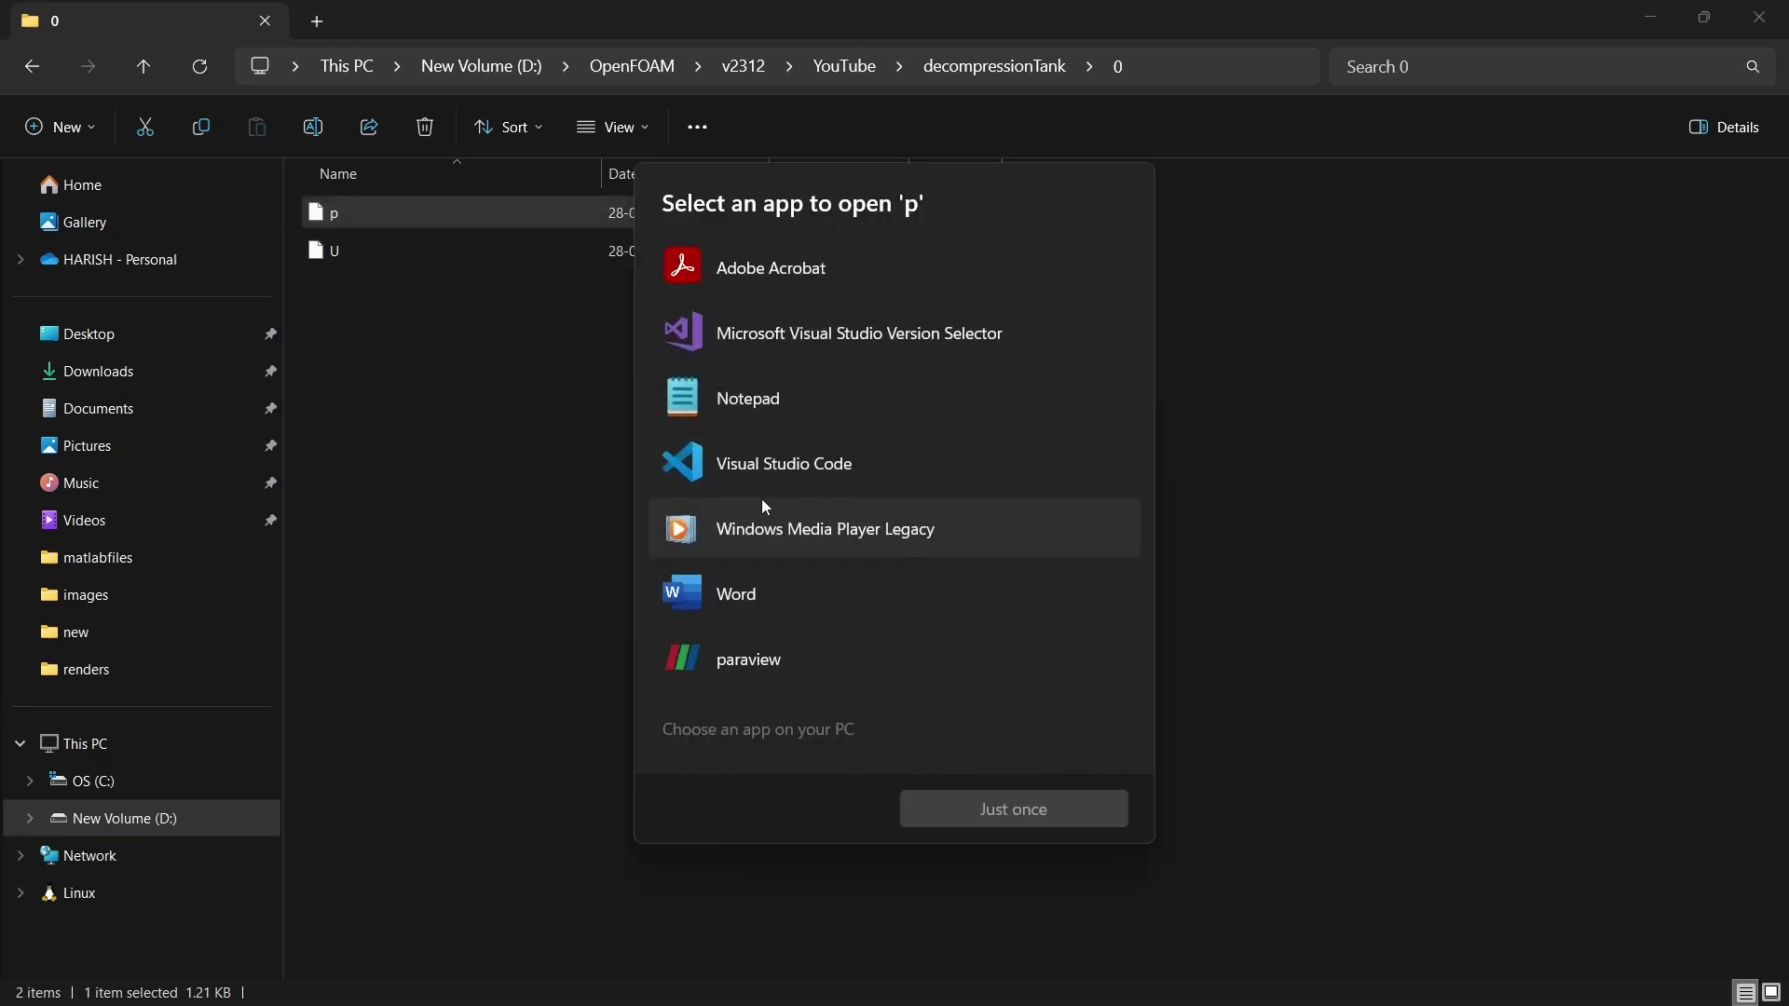
left_click(1025, 808)
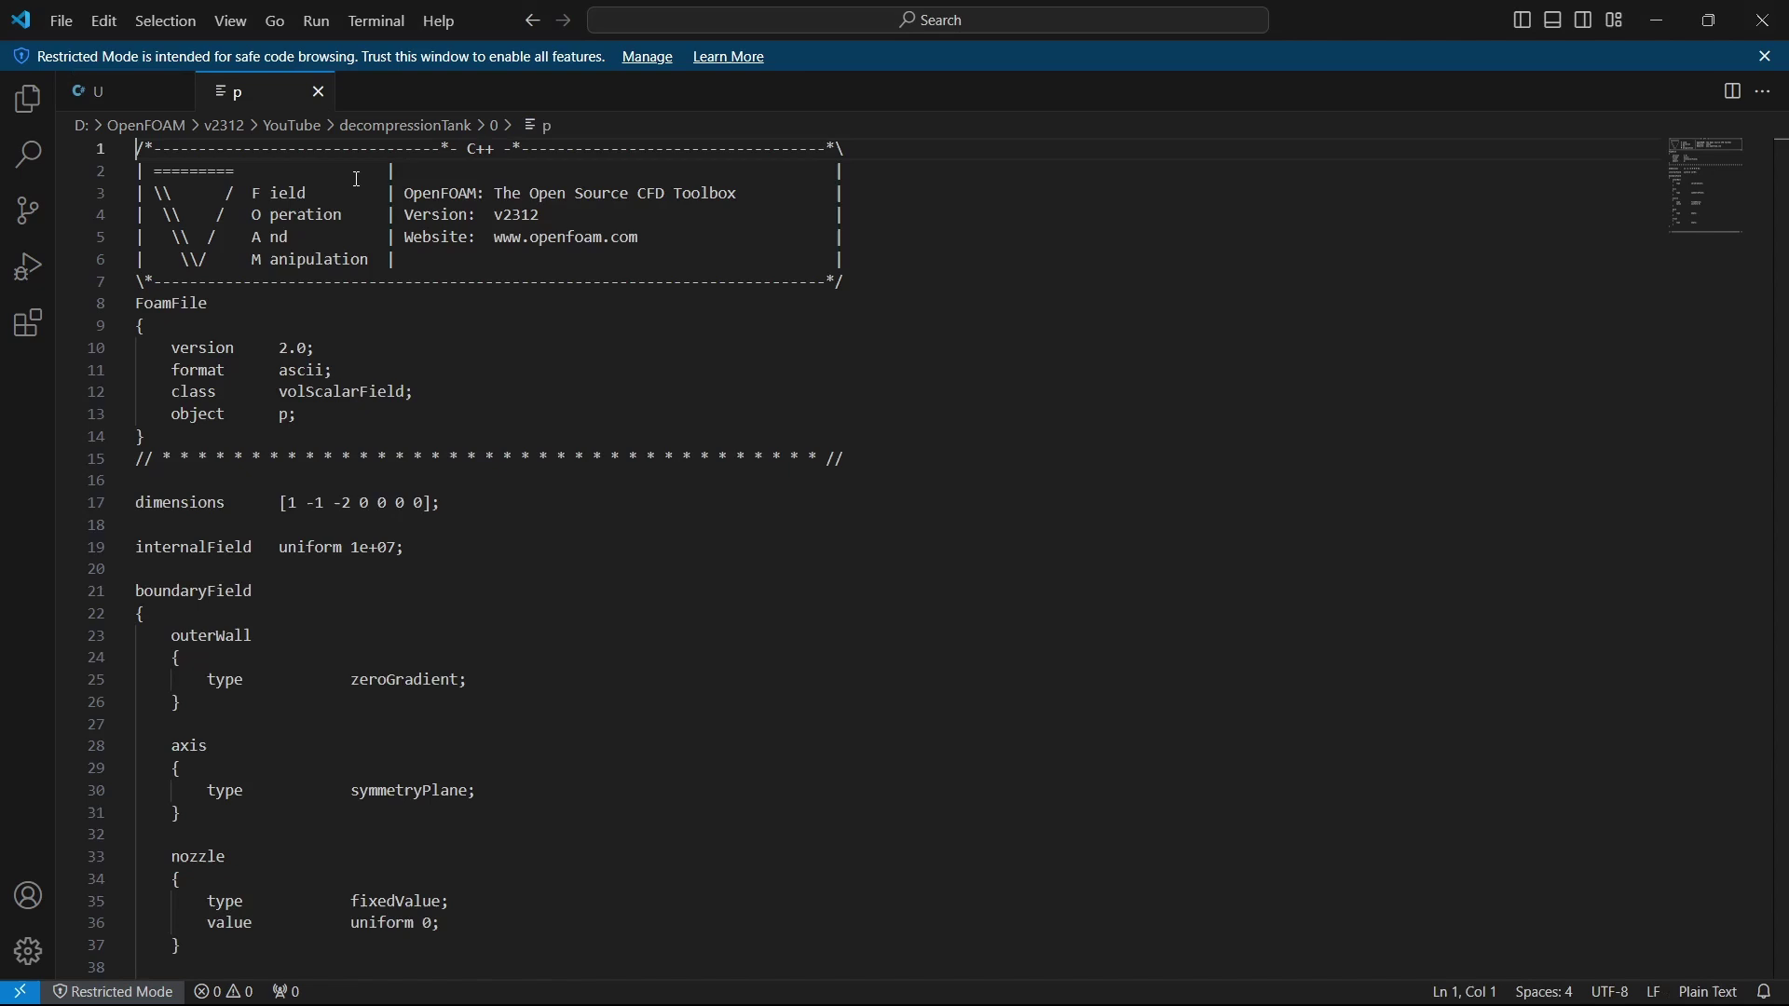
left_click_drag(245, 113, 1642, 459)
scroll(1434, 683, "down", 2)
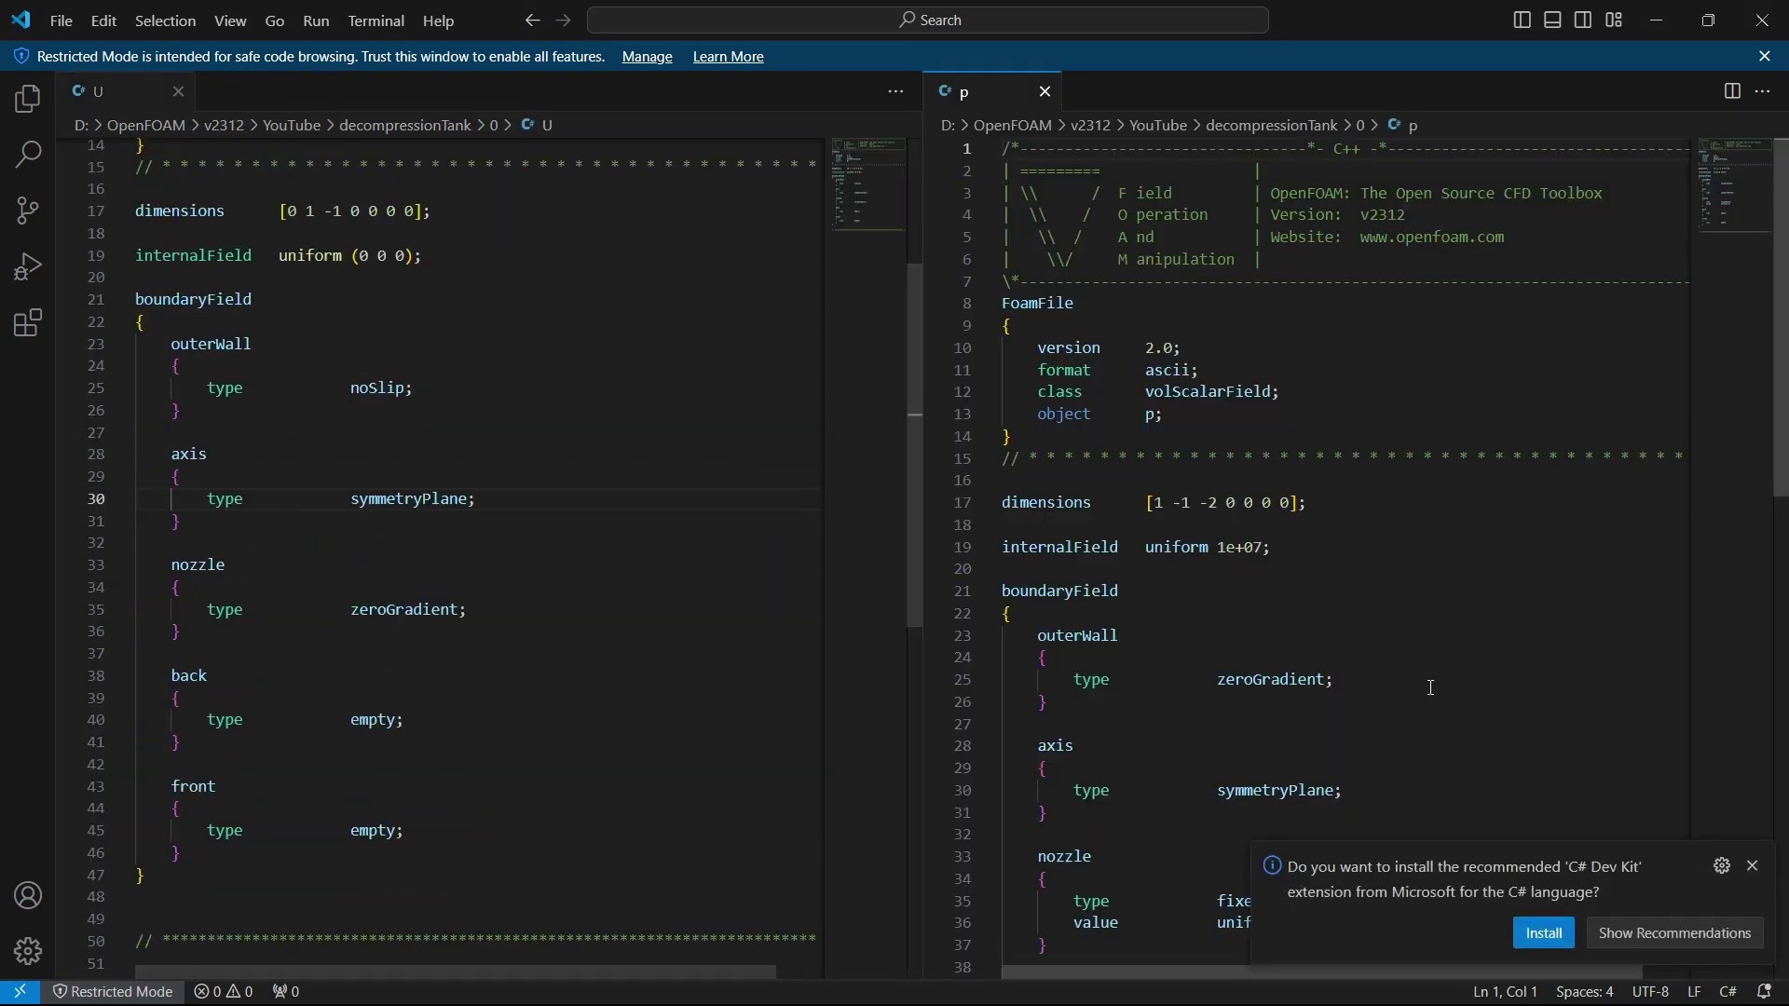
left_click(1752, 865)
scroll(1388, 641, "down", 3)
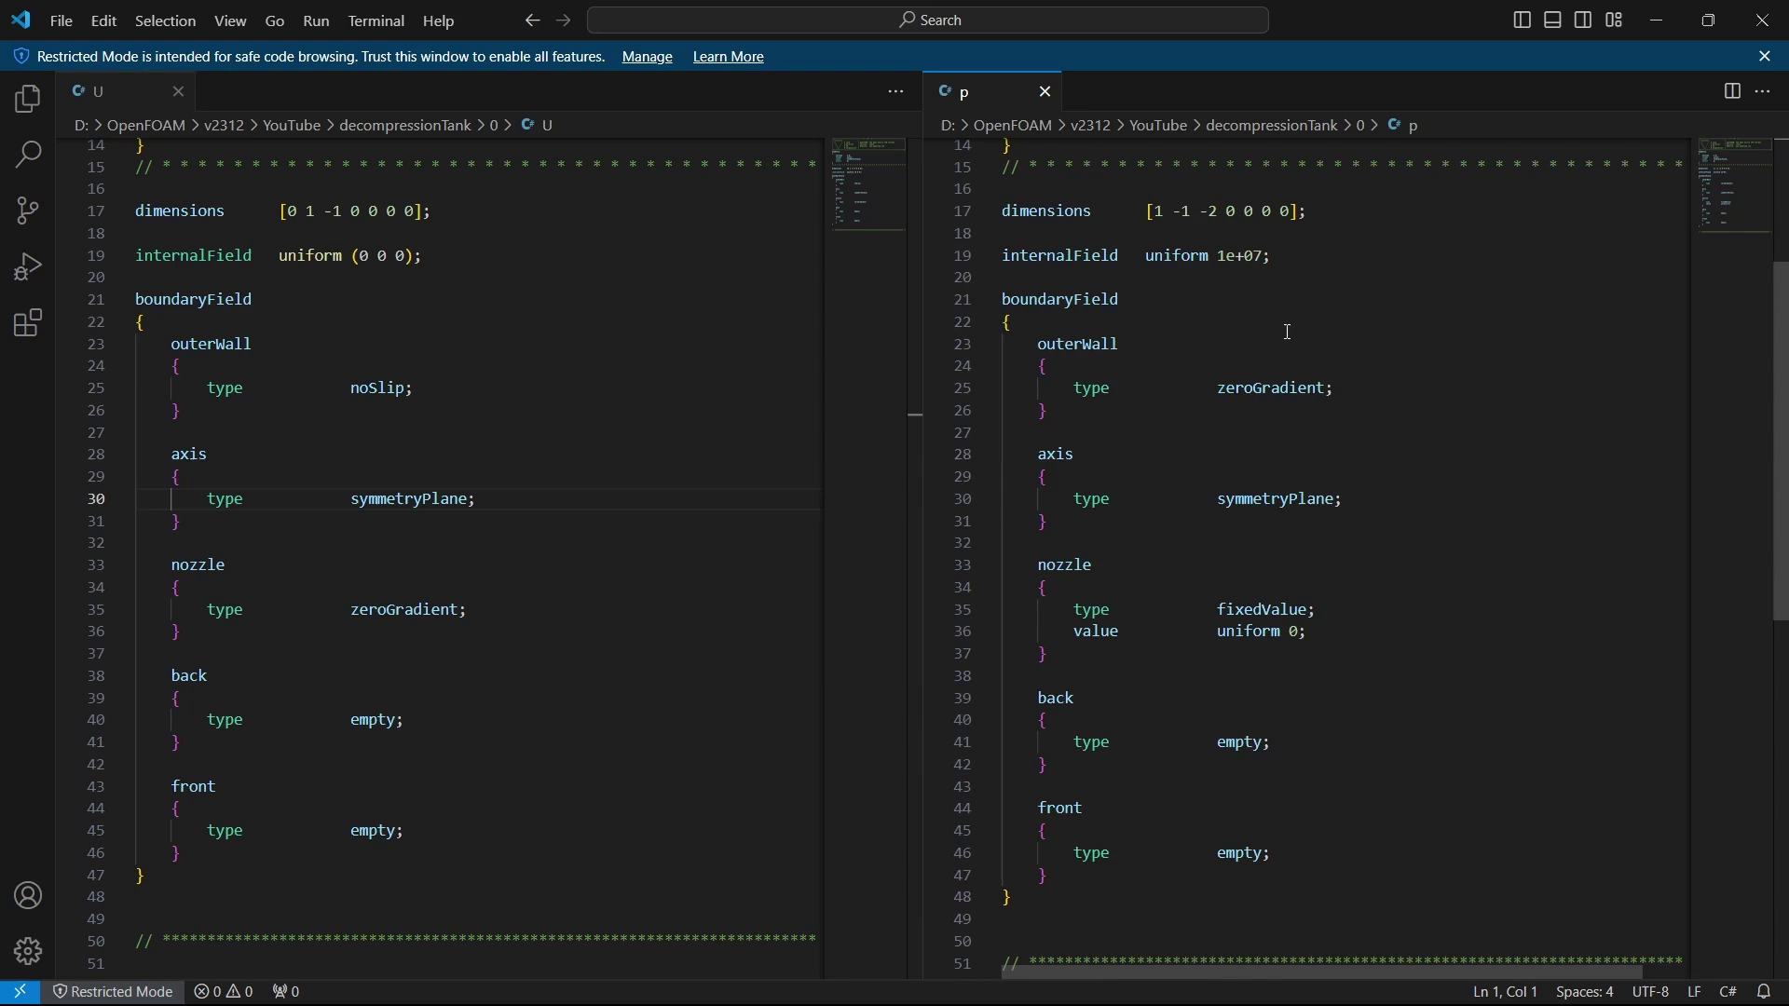
Check p's internal pressure value of 1e+07
left_click(1308, 632)
left_click_drag(1219, 255, 1271, 261)
left_click(1297, 269)
scroll(1139, 644, "down", 1)
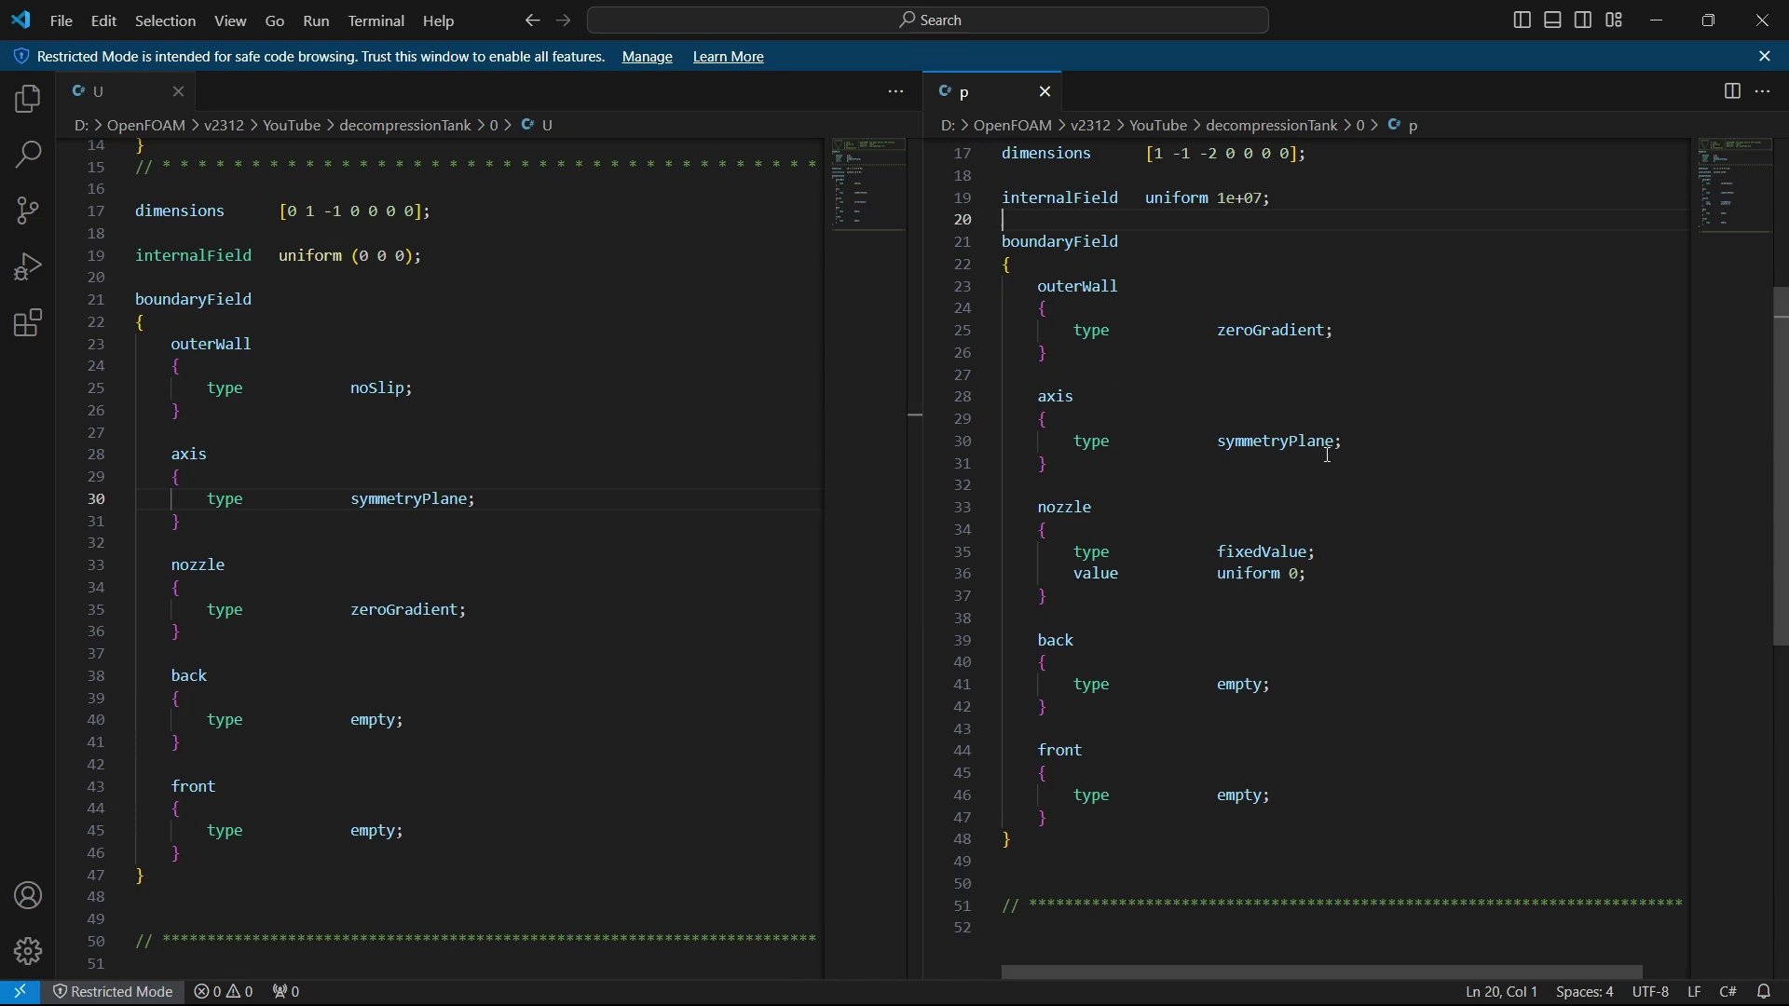
Compare outerWall types: zeroGradient in p versus noSlip in U
double_click(1276, 330)
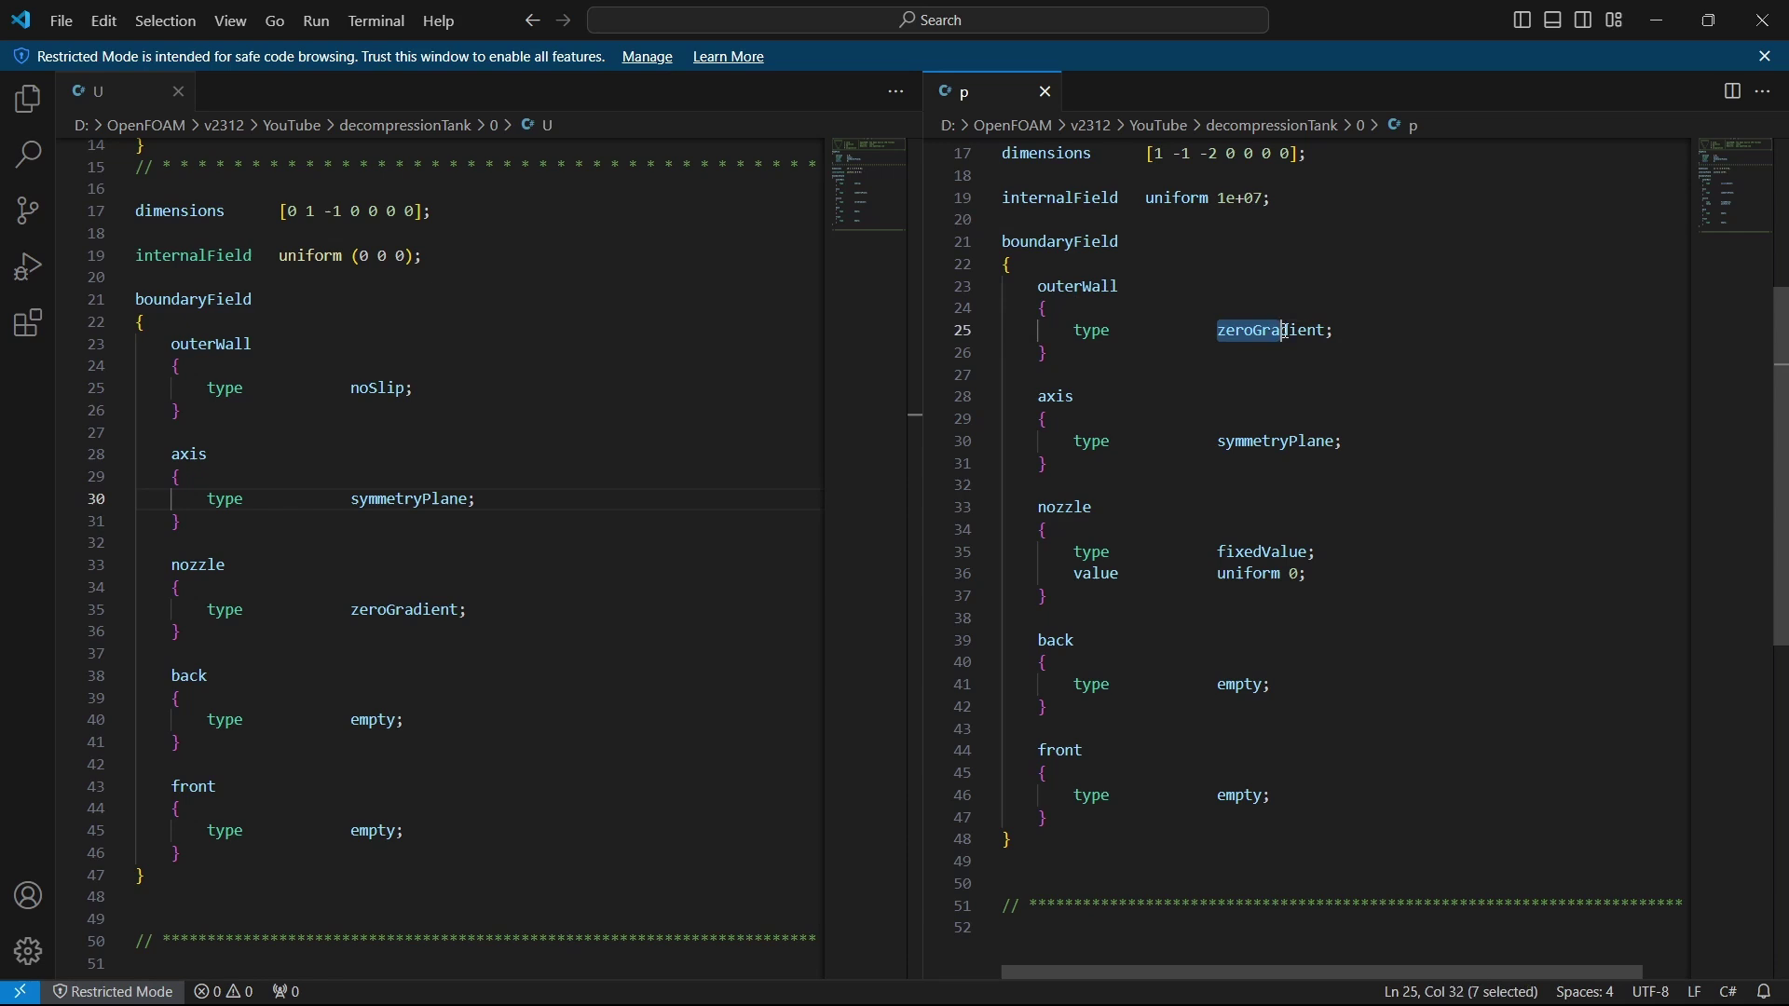
key("shift+Right")
key("Right")
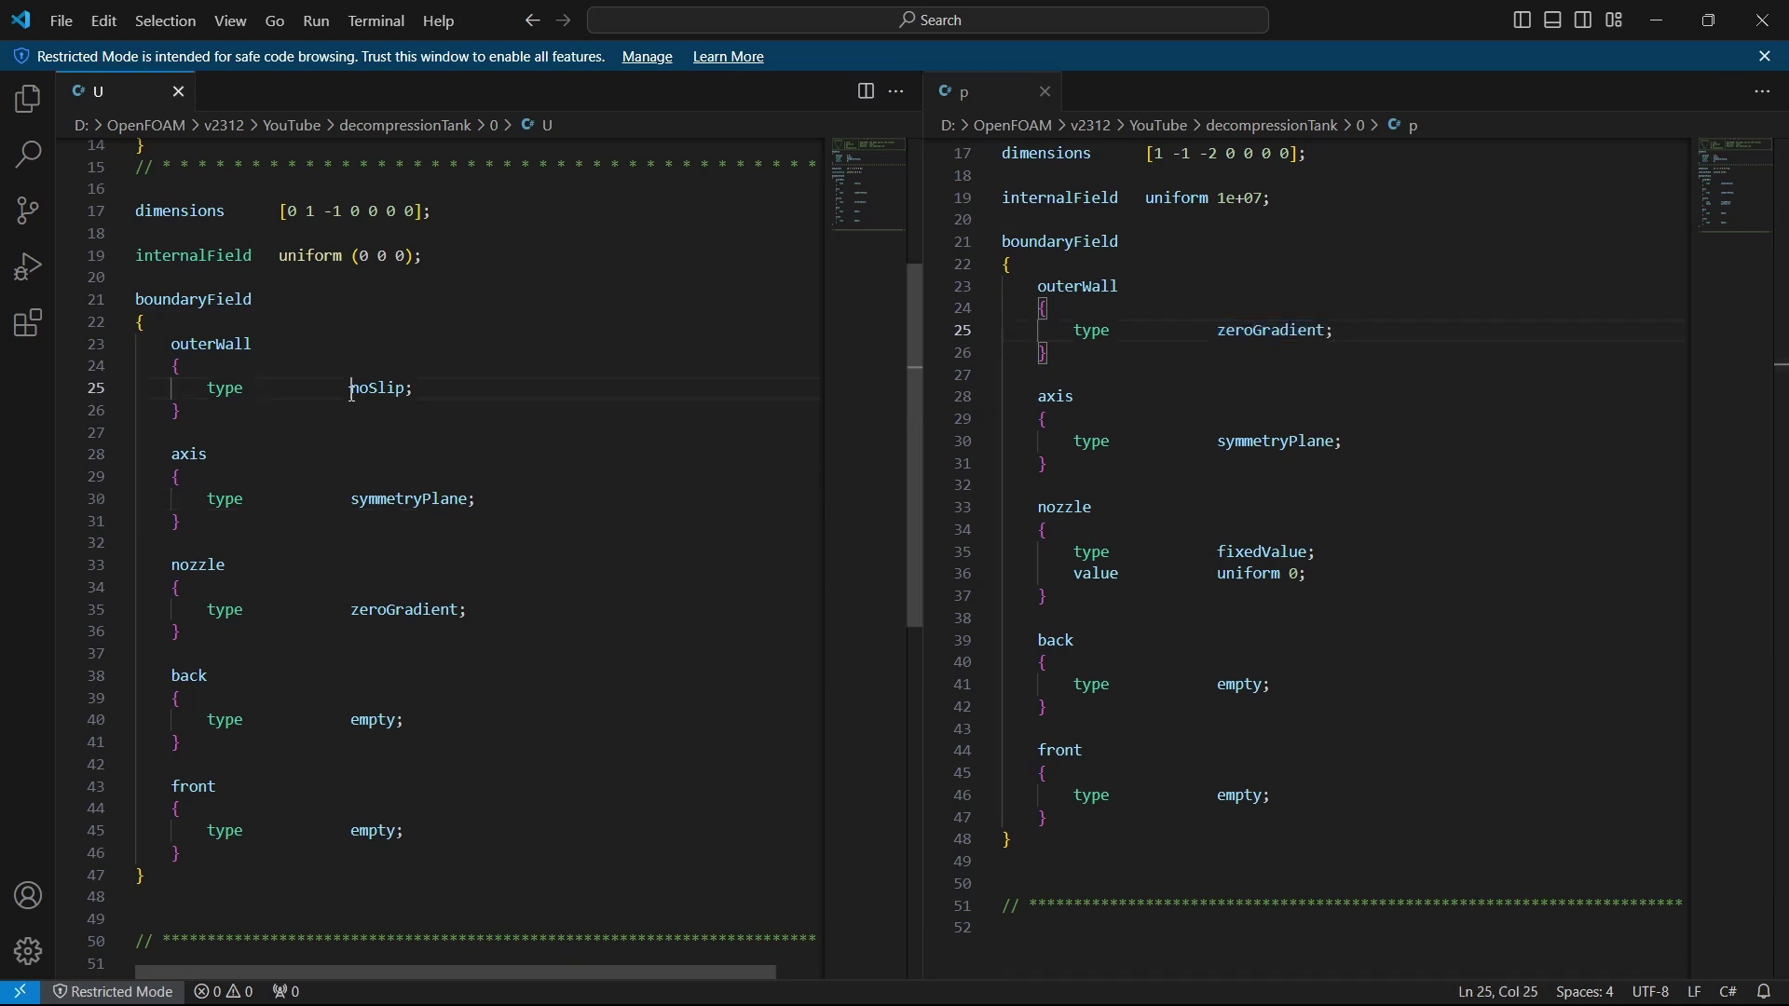
double_click(370, 393)
key("shift+Right")
key("Right")
key("alt+Tab")
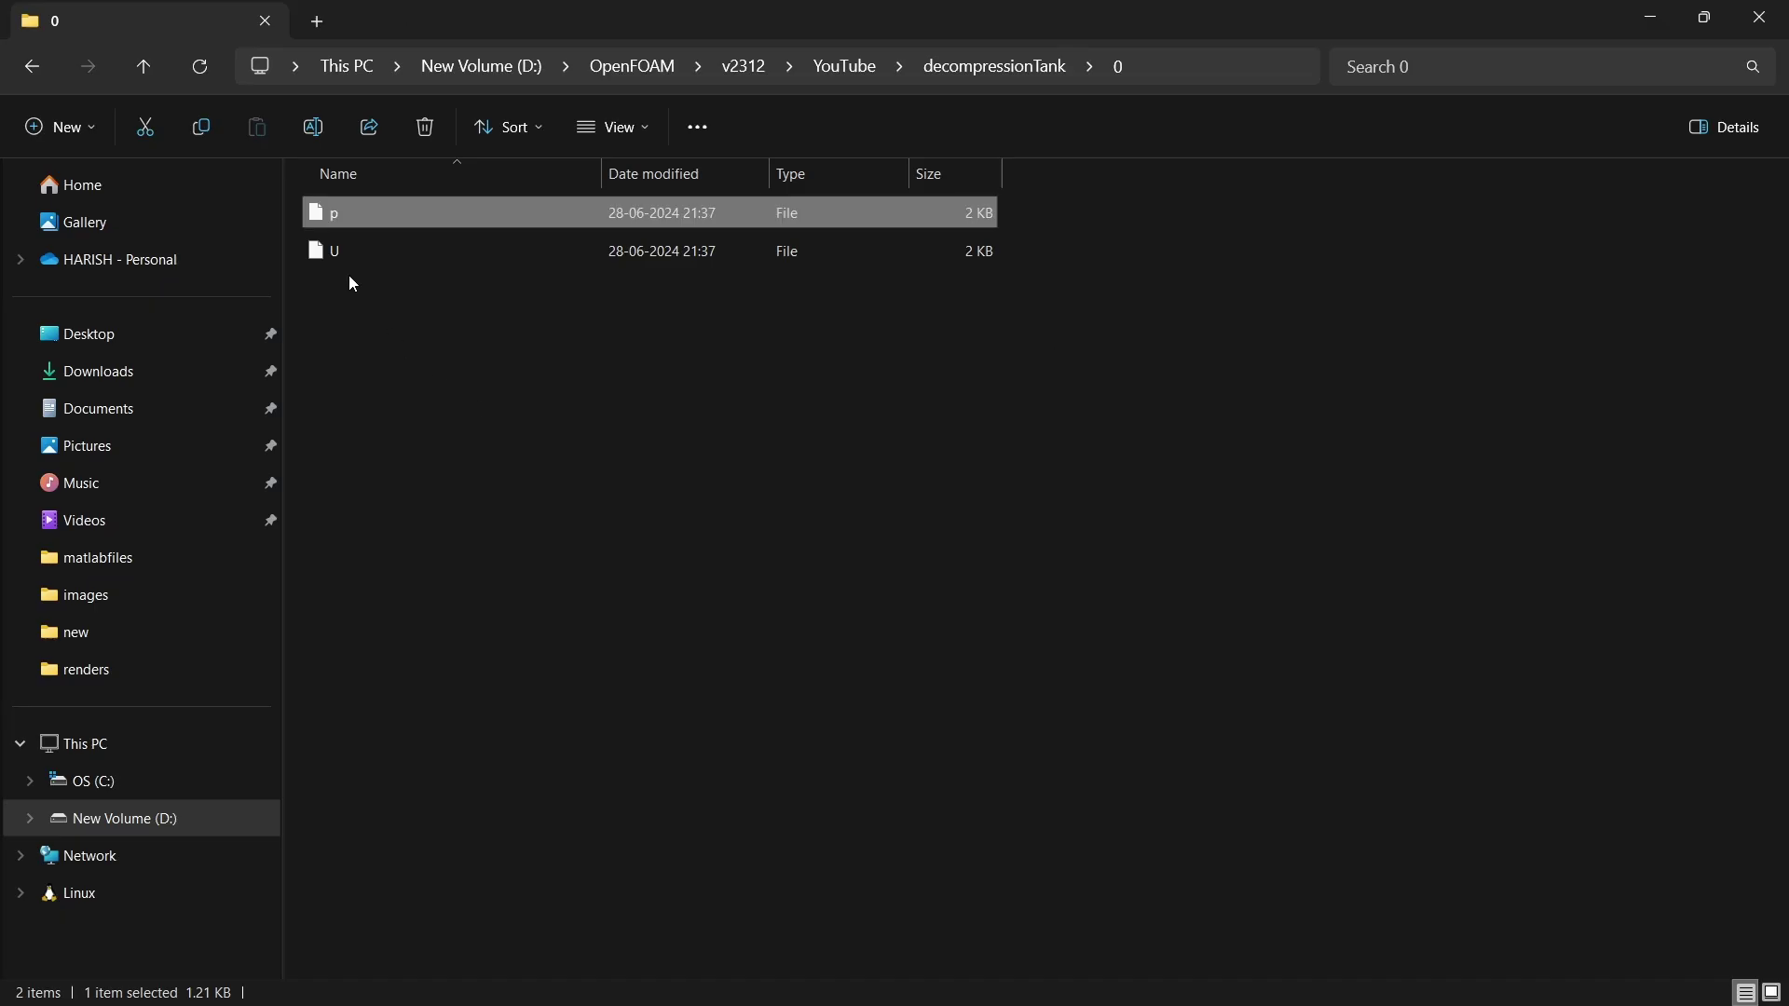
key("BackSpace")
double_click(351, 289)
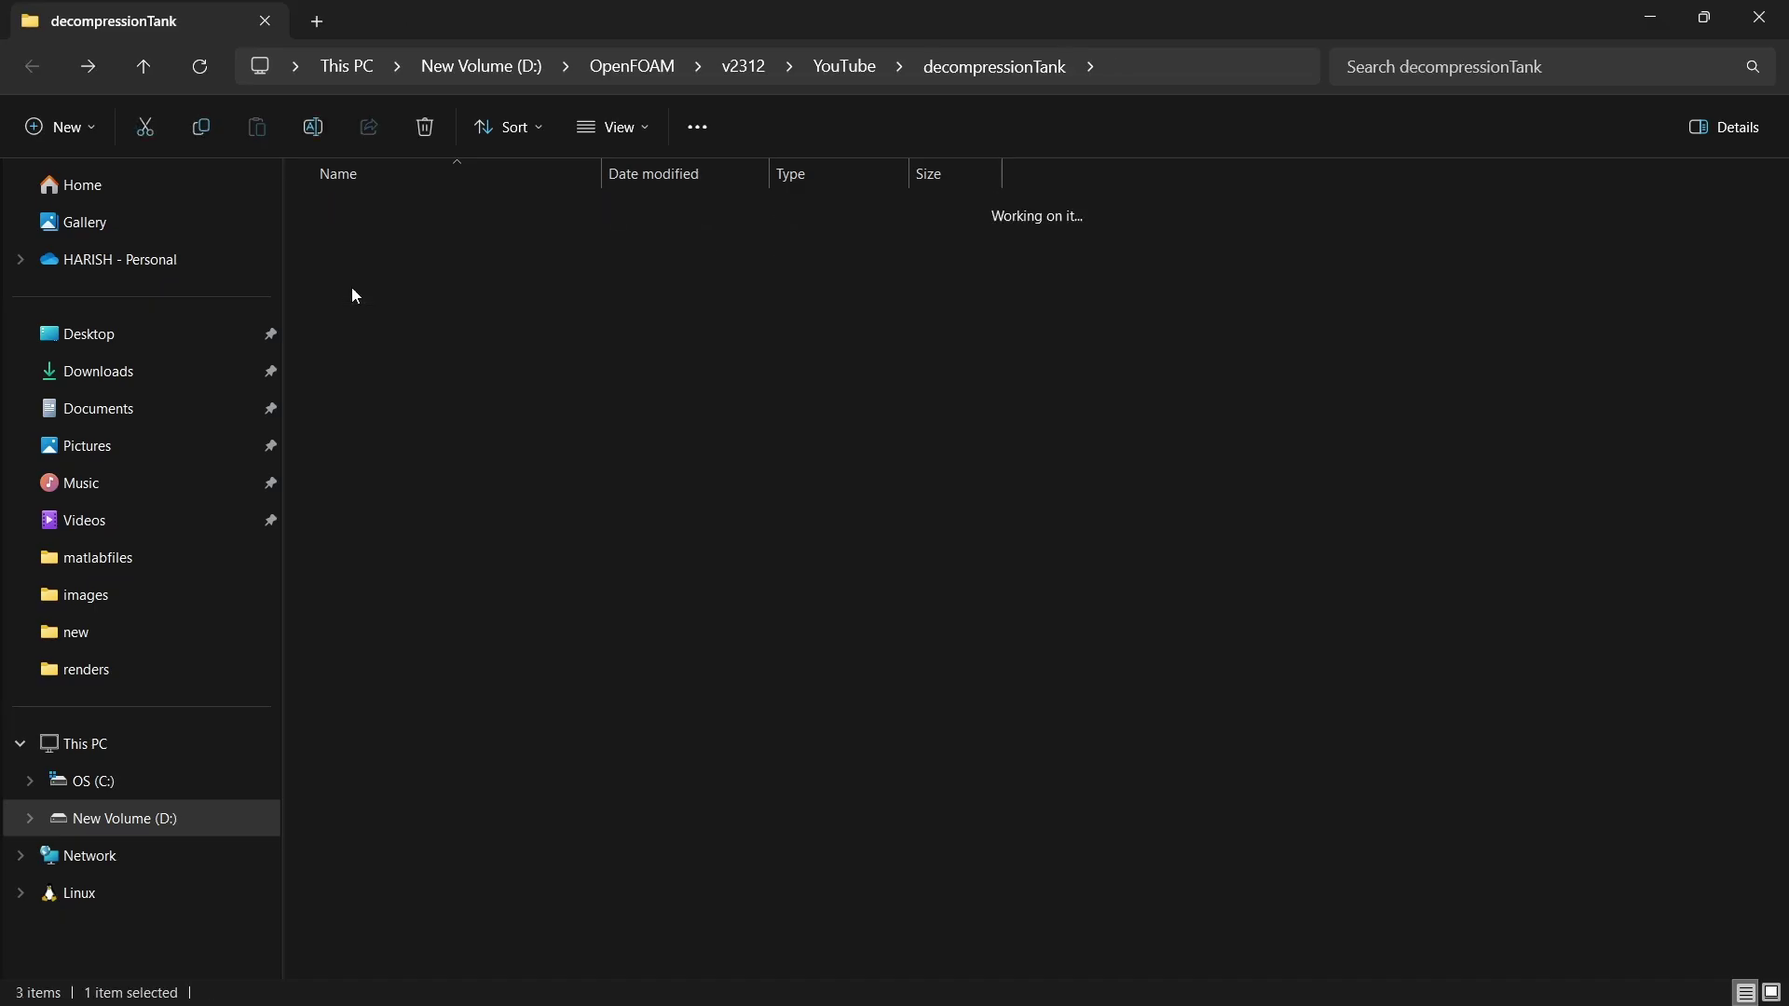
double_click(373, 212)
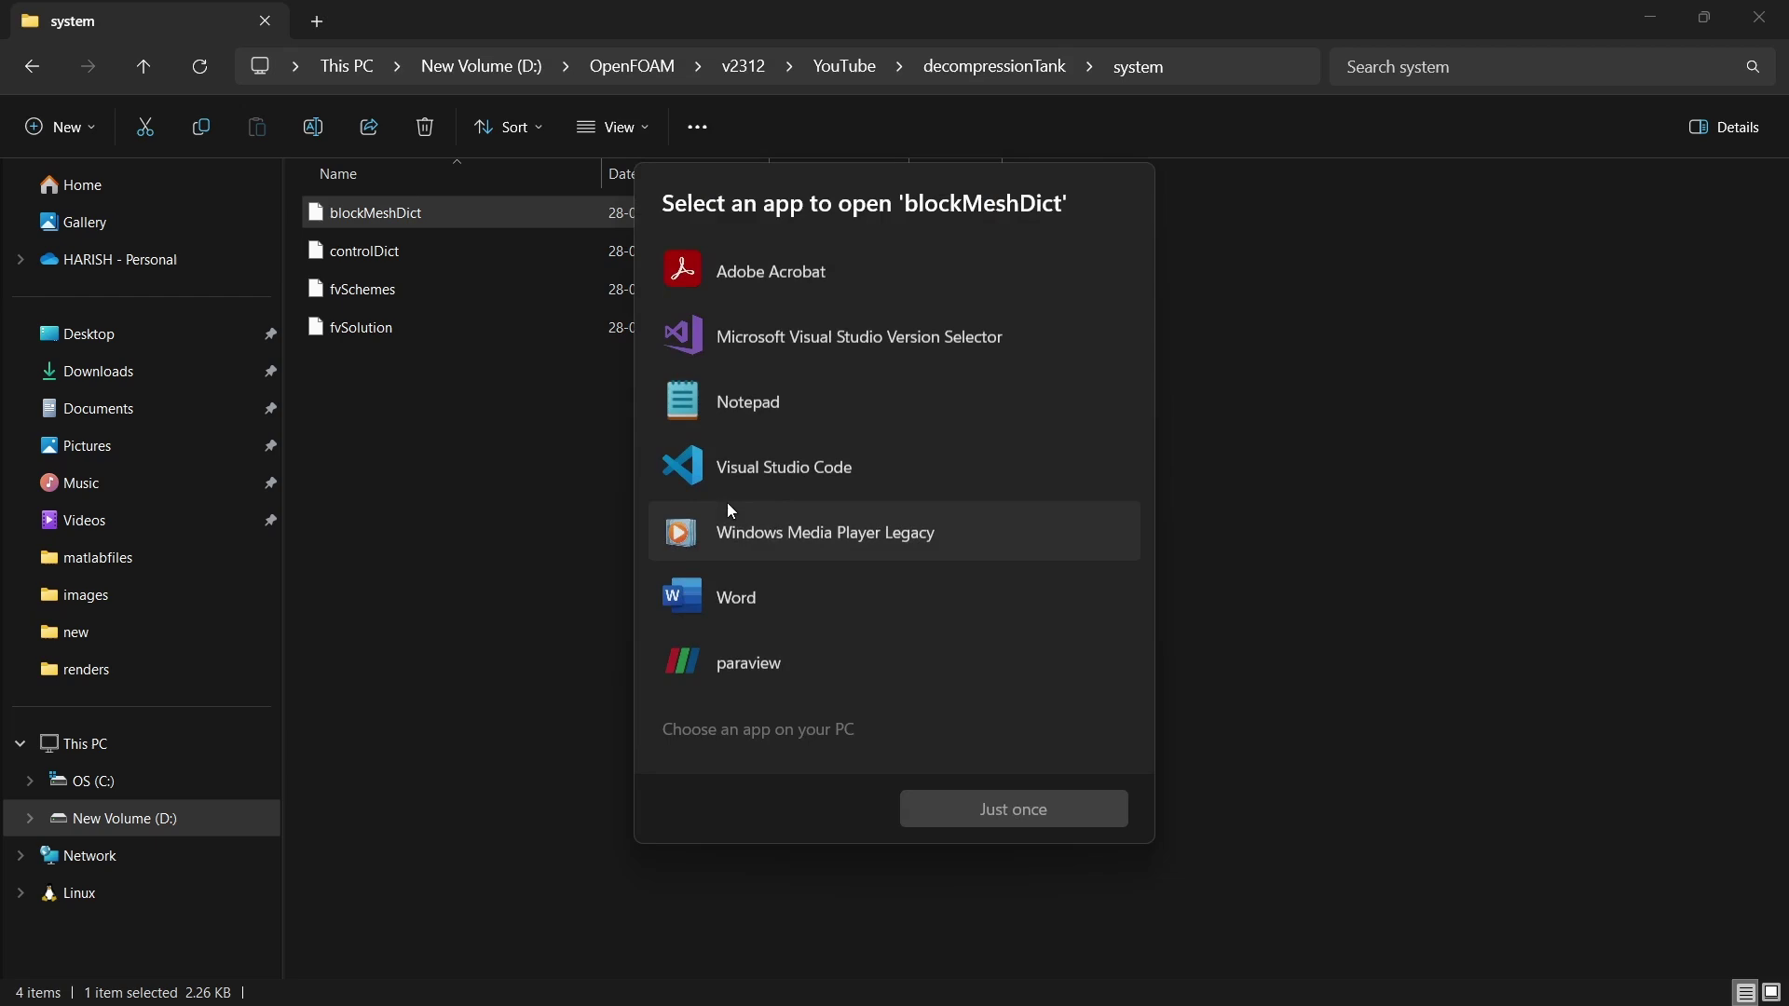
left_click(1003, 804)
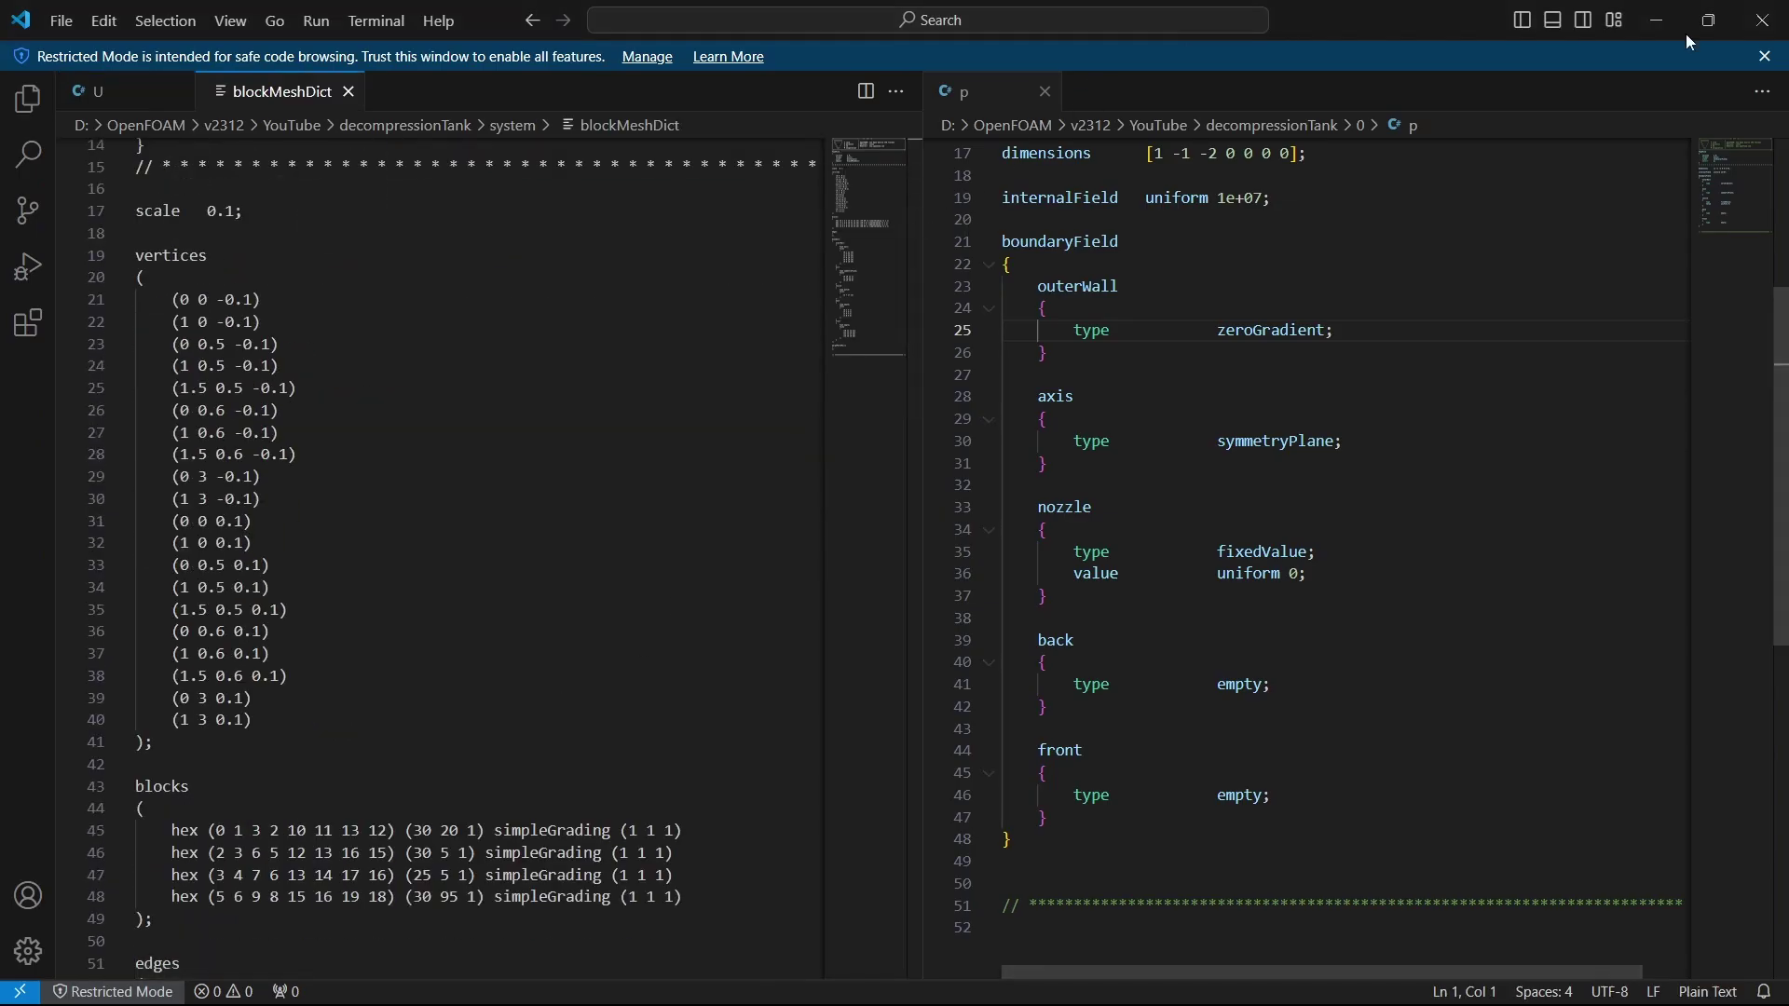
left_click(1046, 91)
scroll(632, 795, "down", 4)
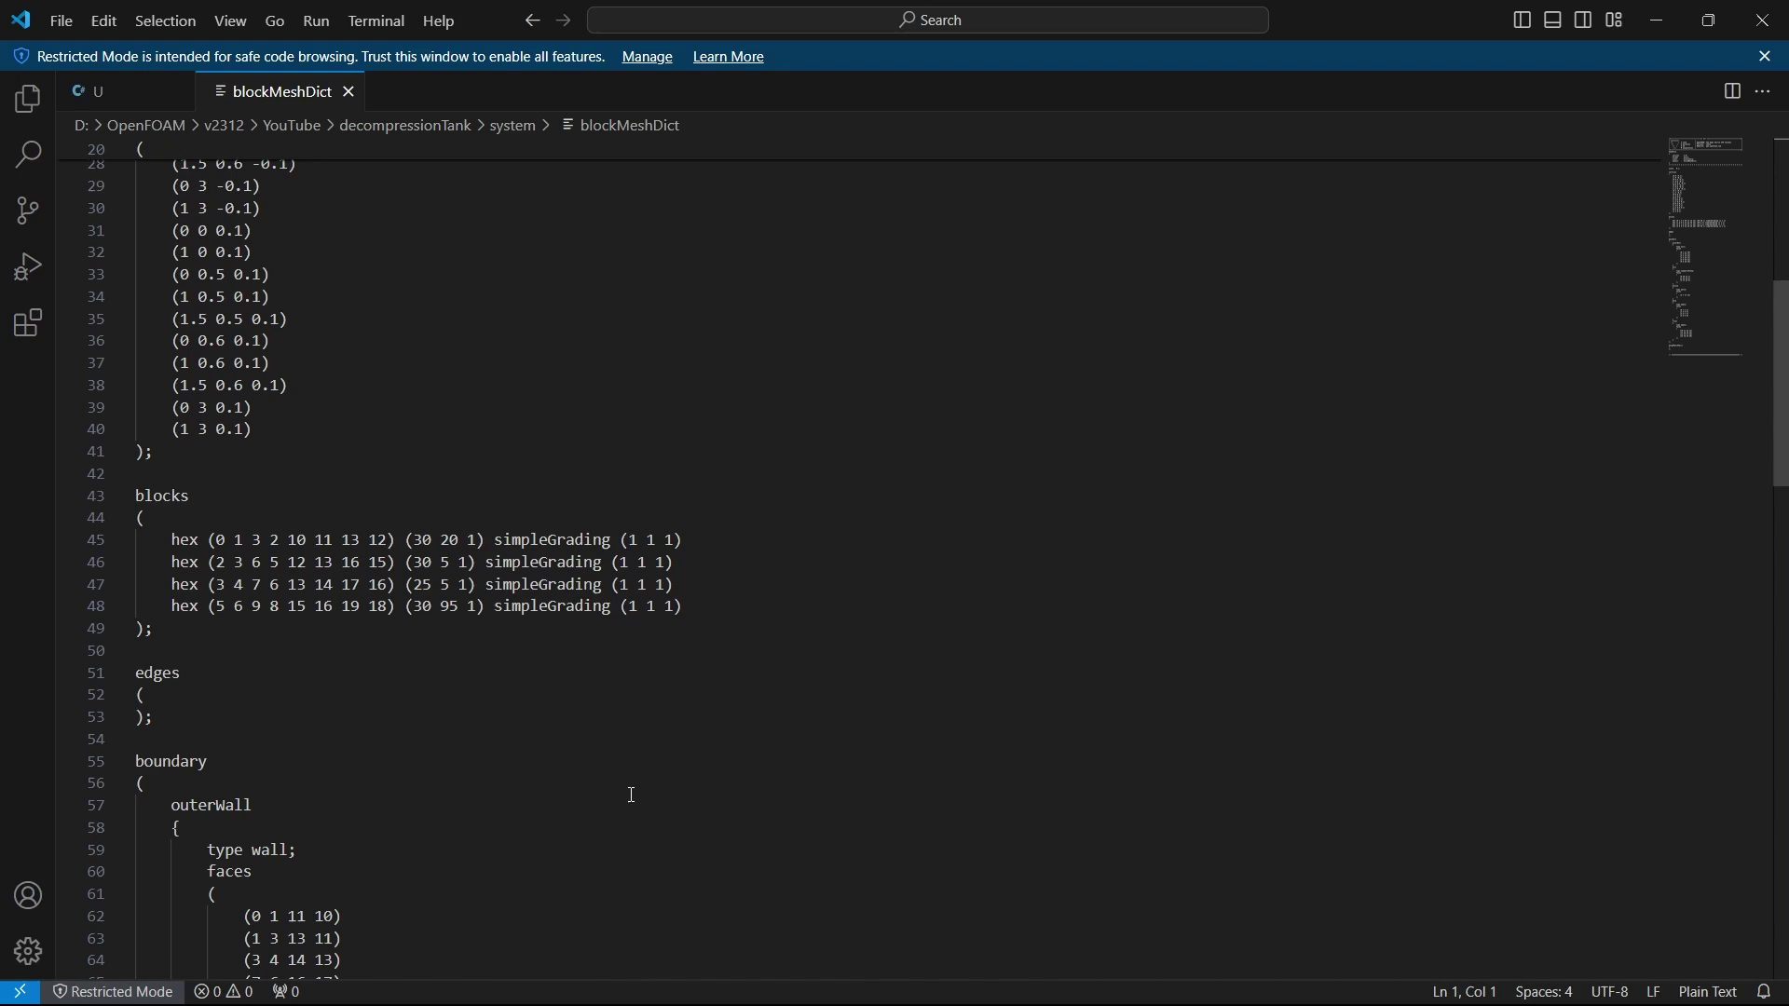
scroll(476, 736, "up", 4)
scroll(506, 804, "down", 5)
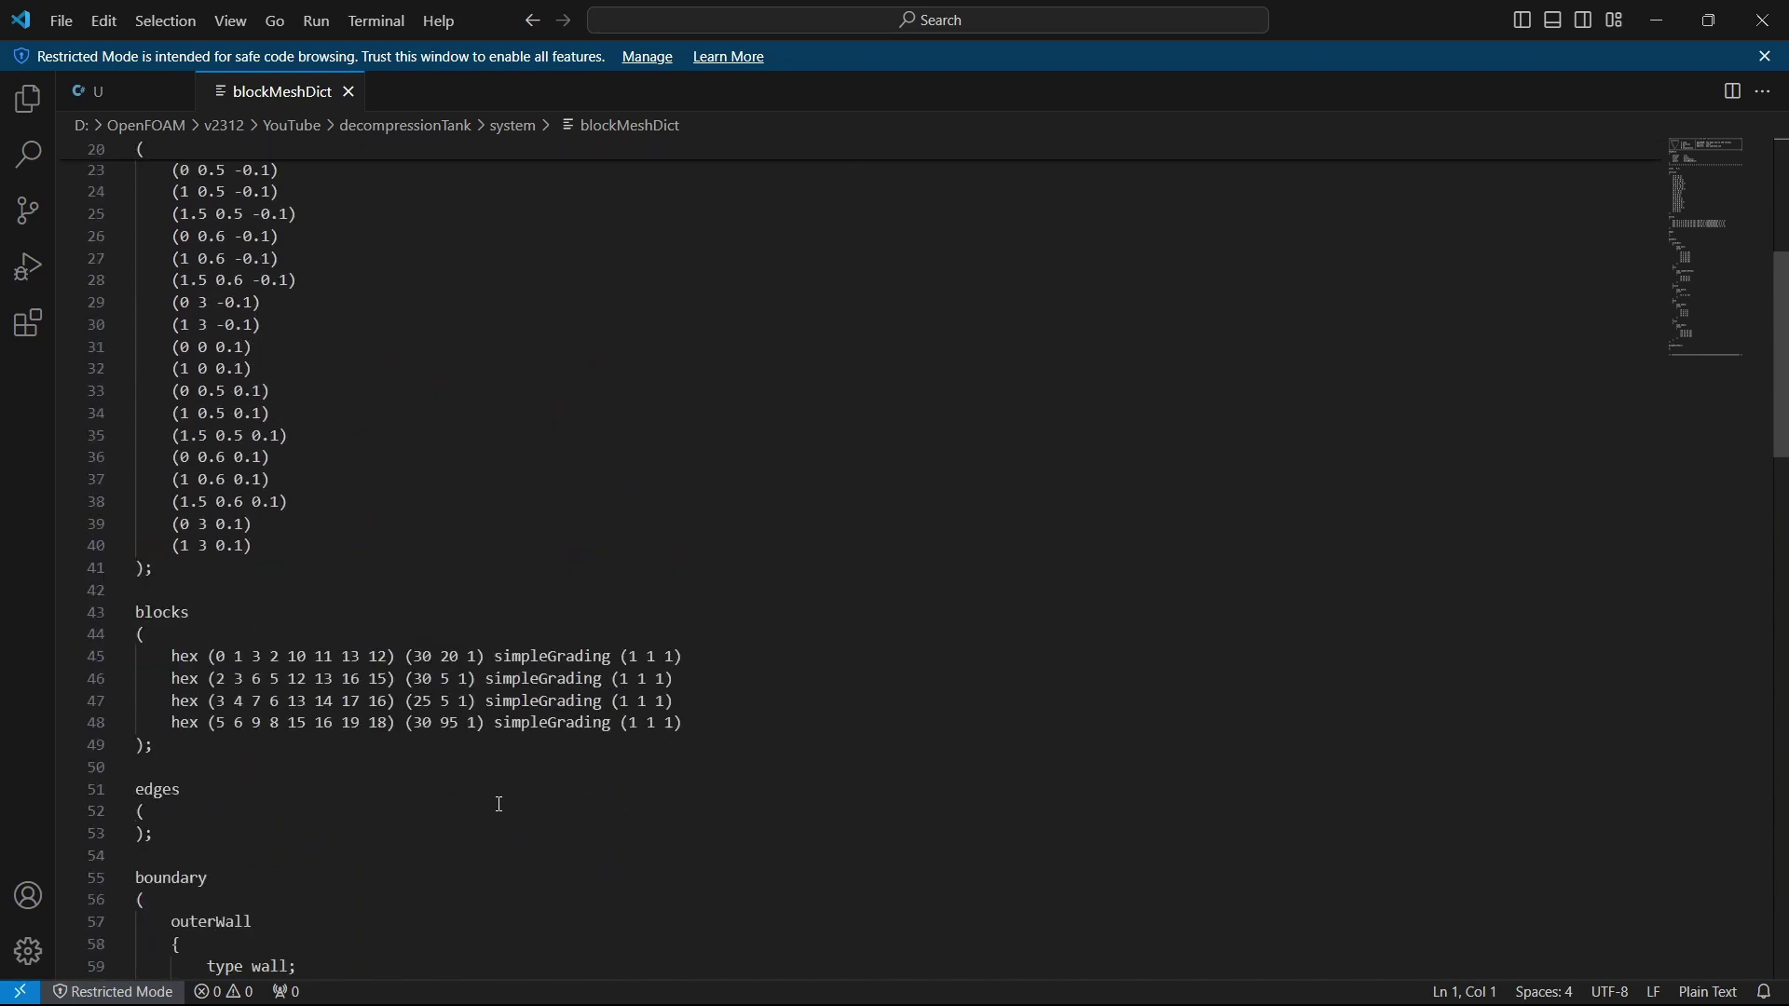
left_click_drag(711, 540, 139, 482)
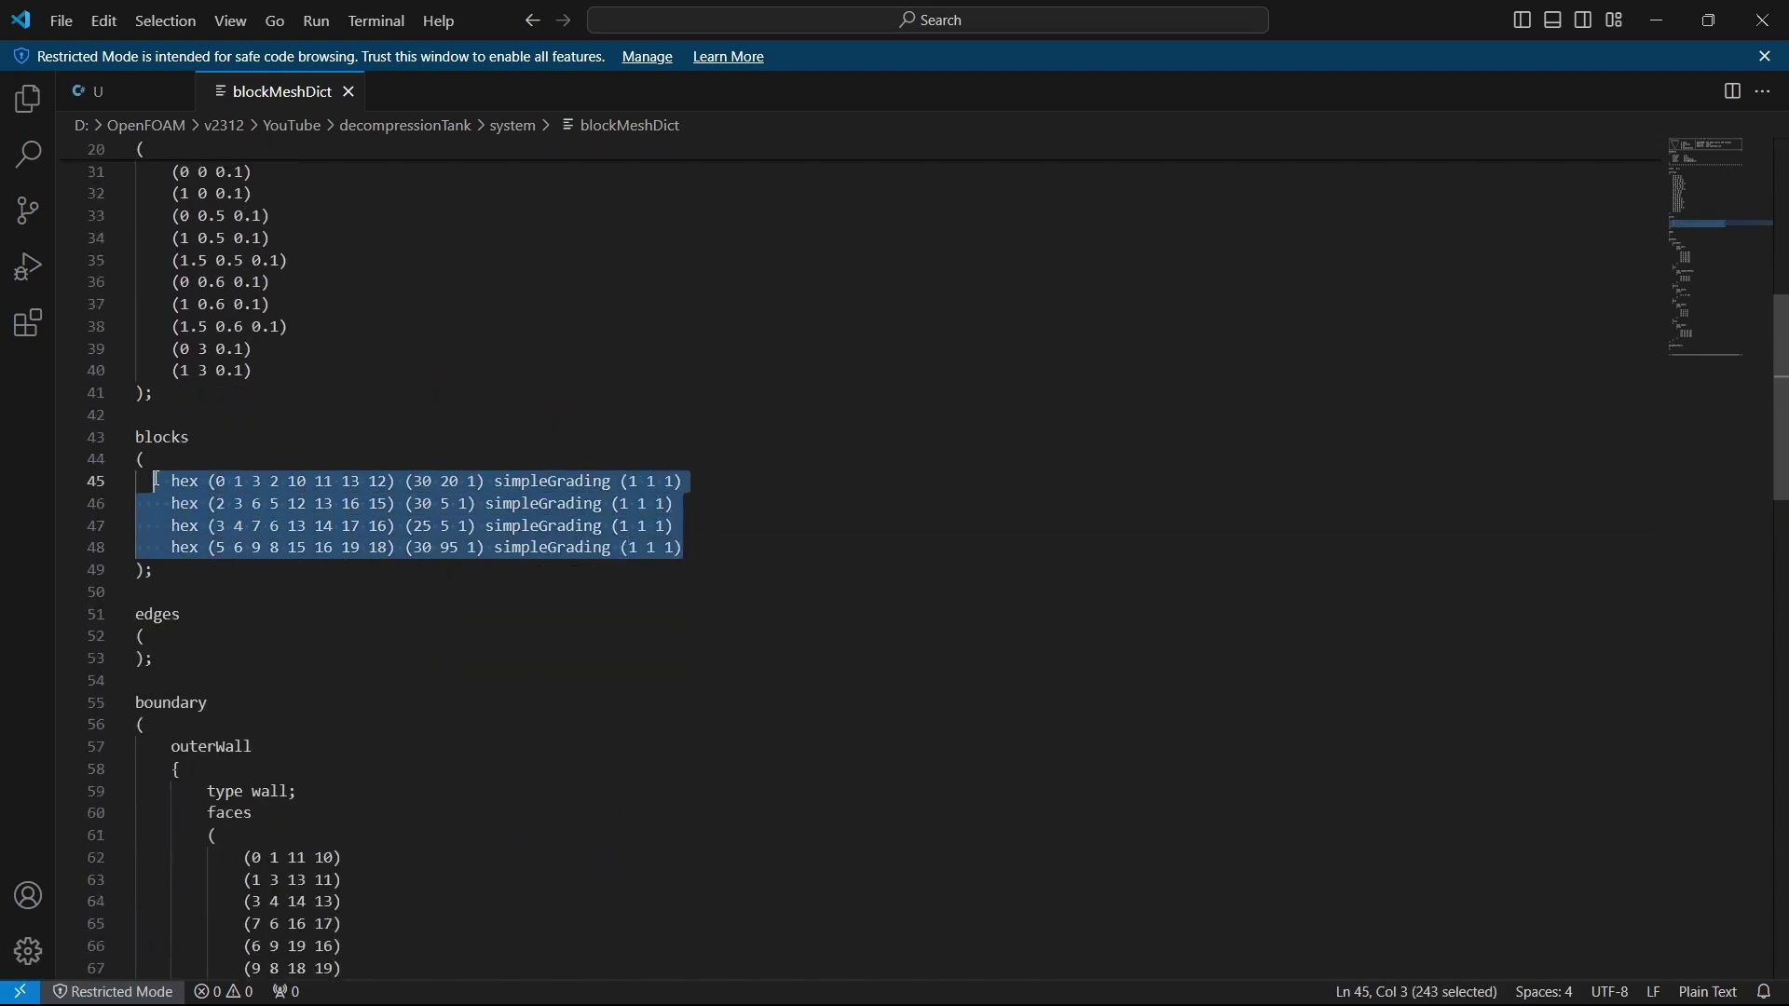
left_click(826, 521)
scroll(659, 667, "down", 3)
scroll(659, 667, "down", 2)
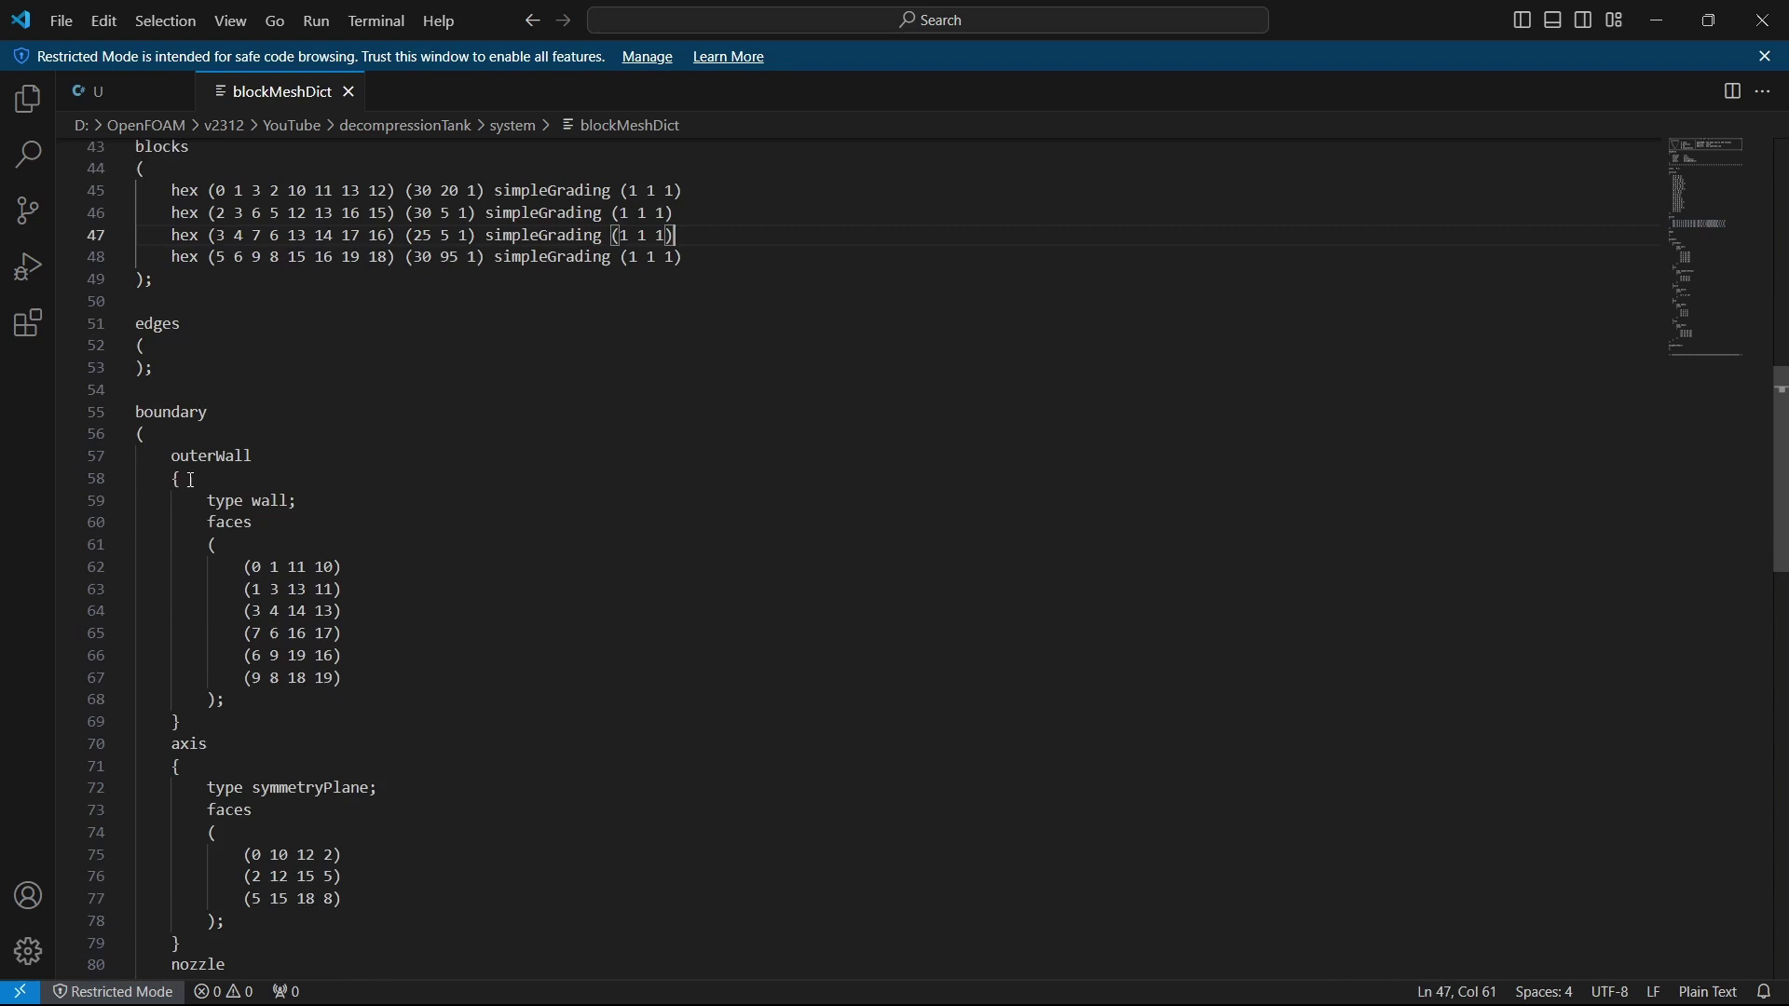
scroll(217, 506, "down", 3)
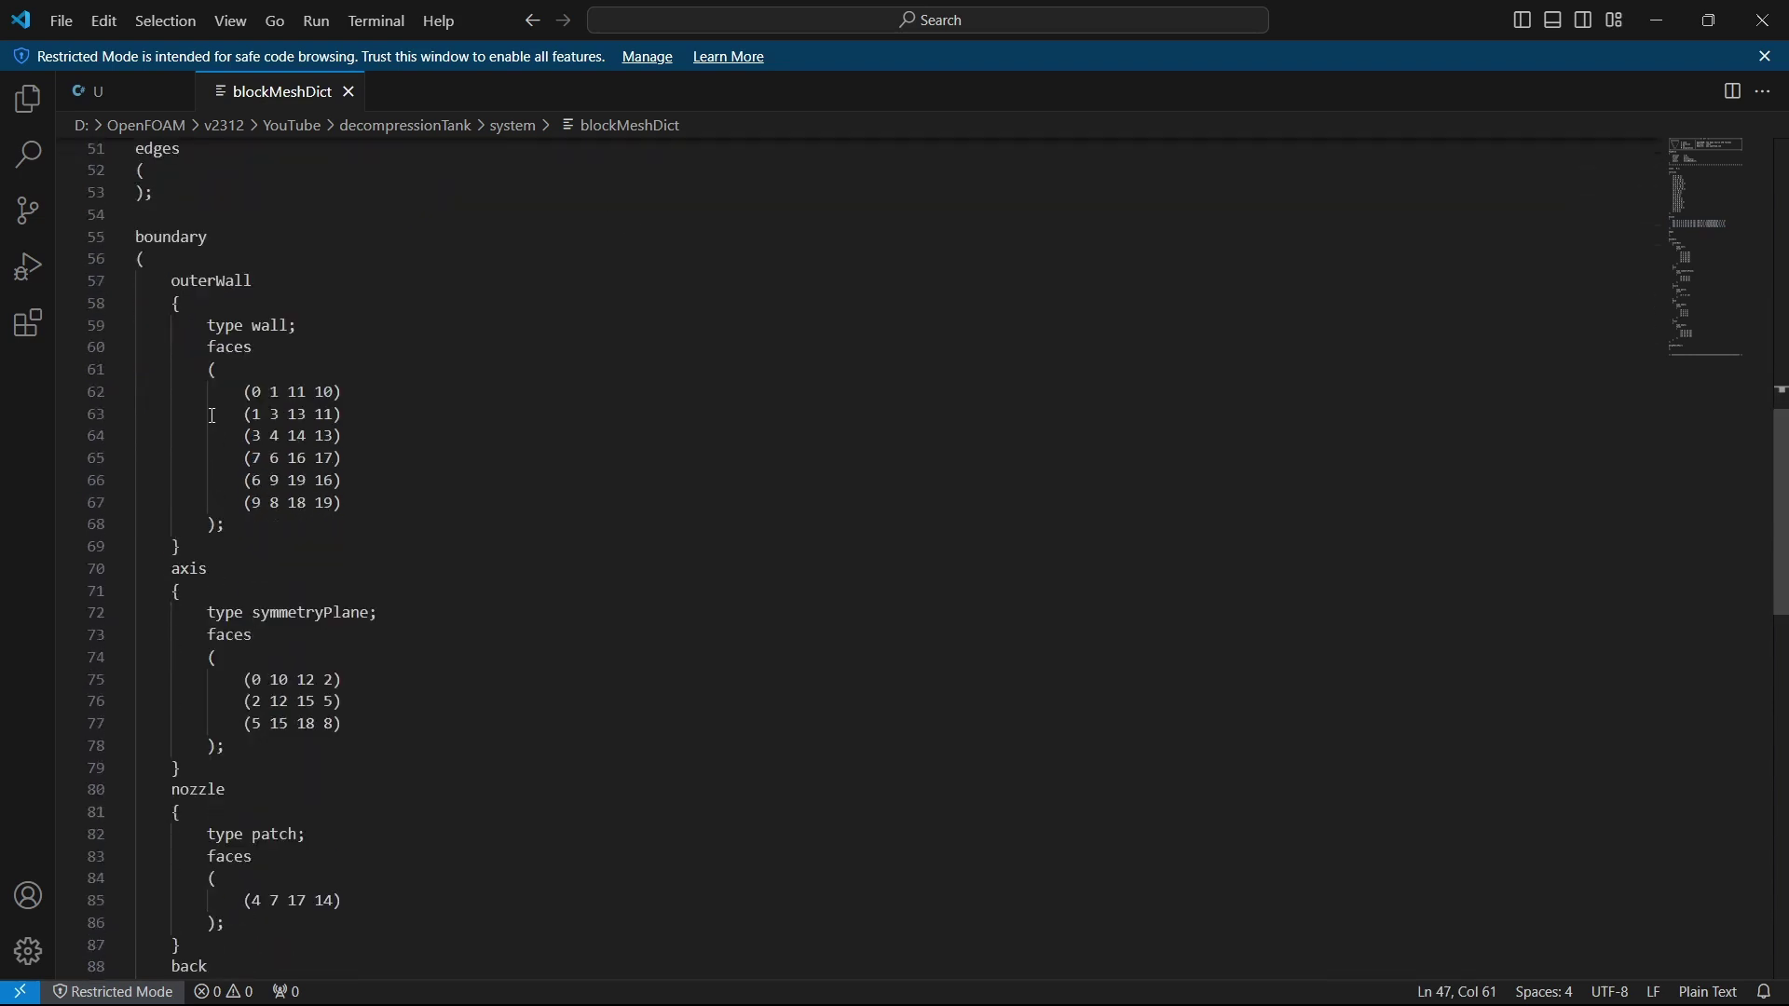
scroll(136, 323, "down", 7)
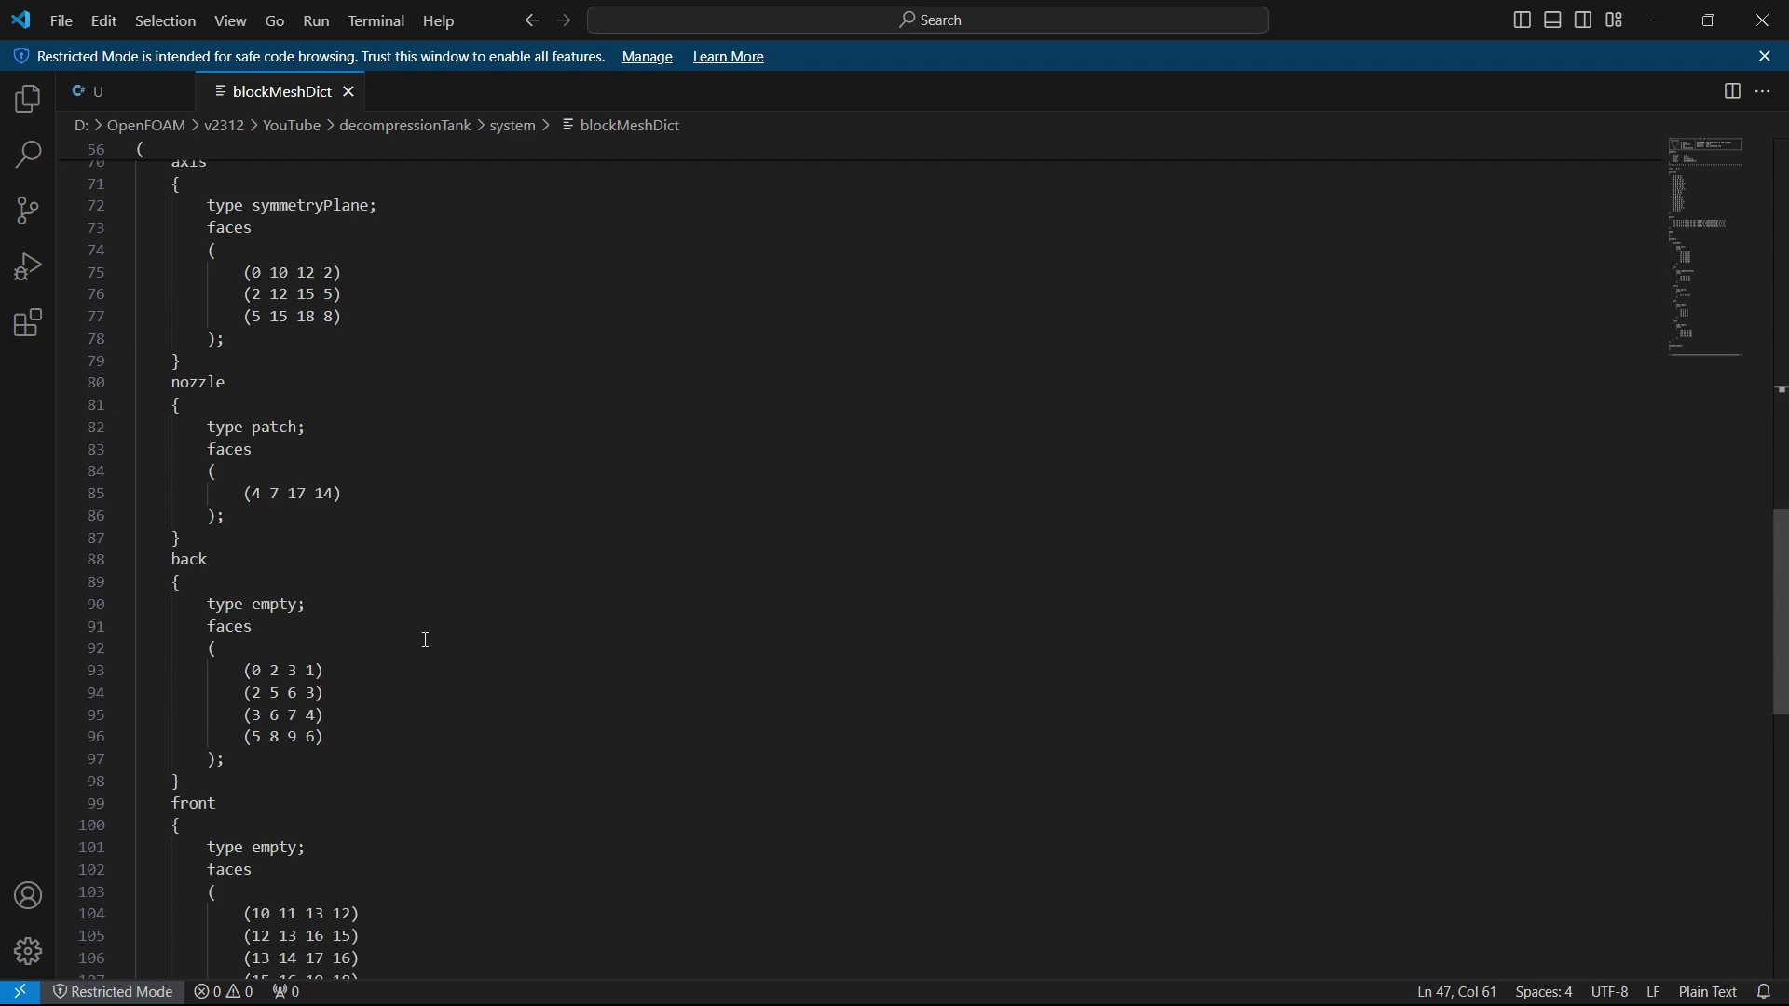
scroll(427, 641, "up", 7)
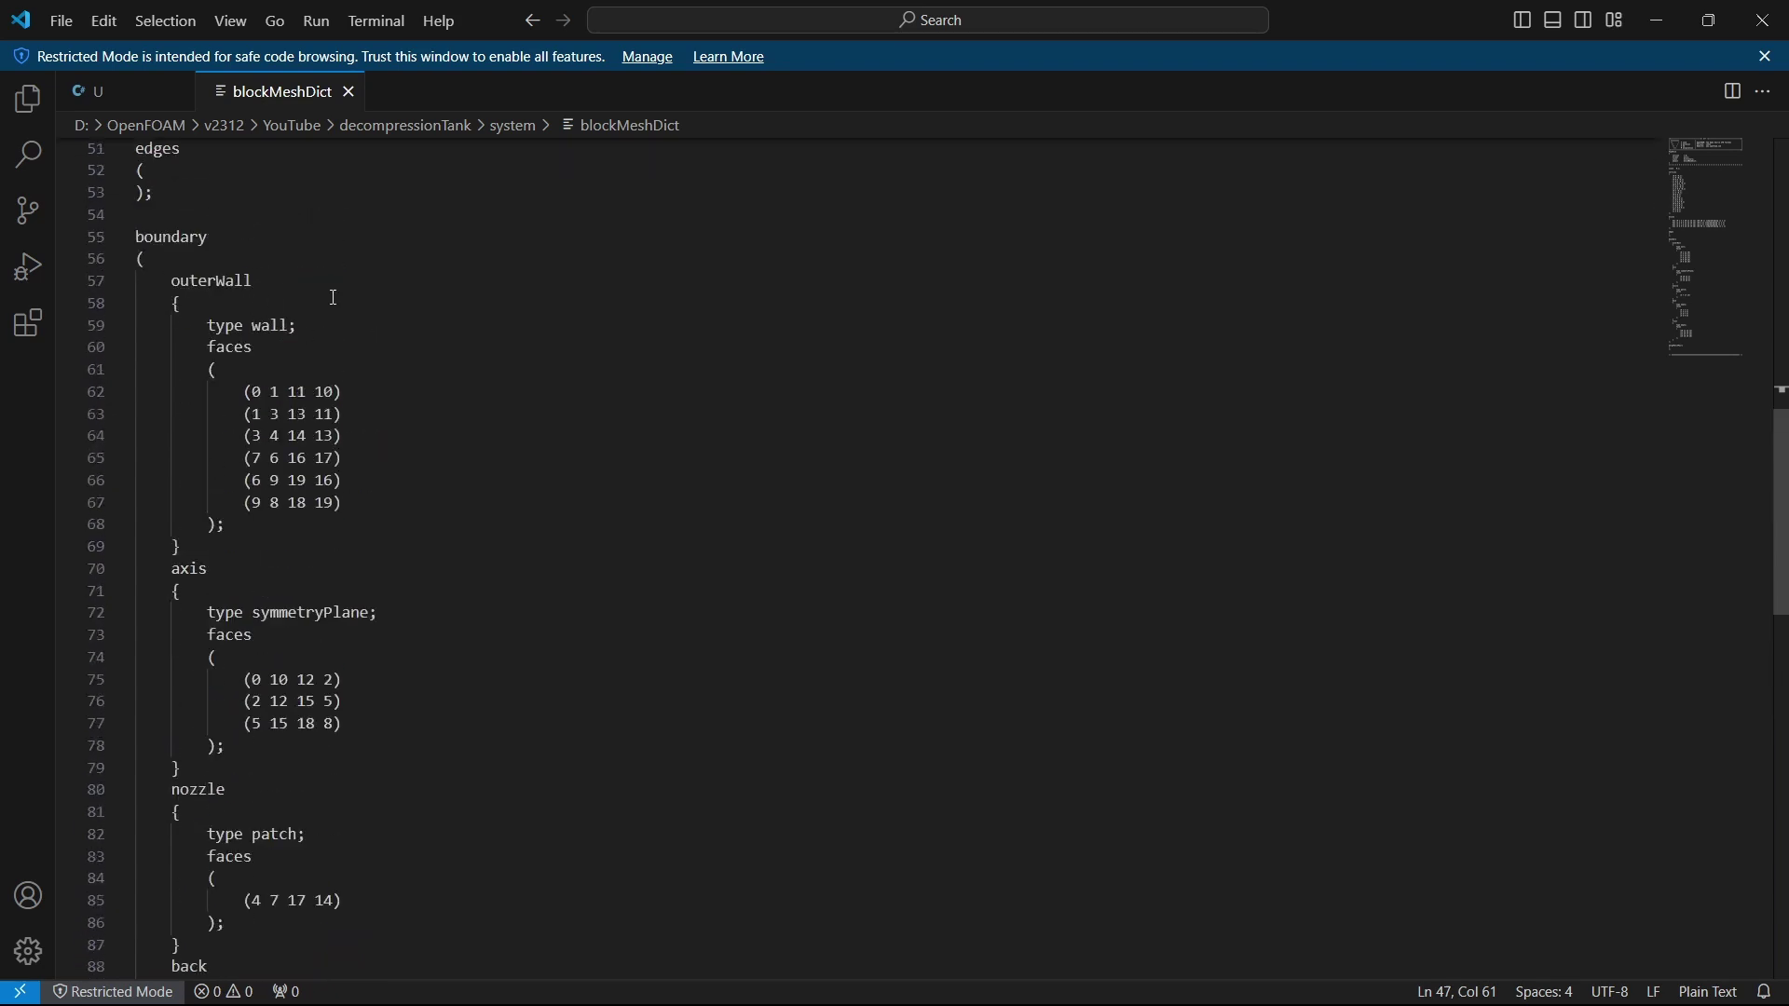
scroll(426, 612, "down", 10)
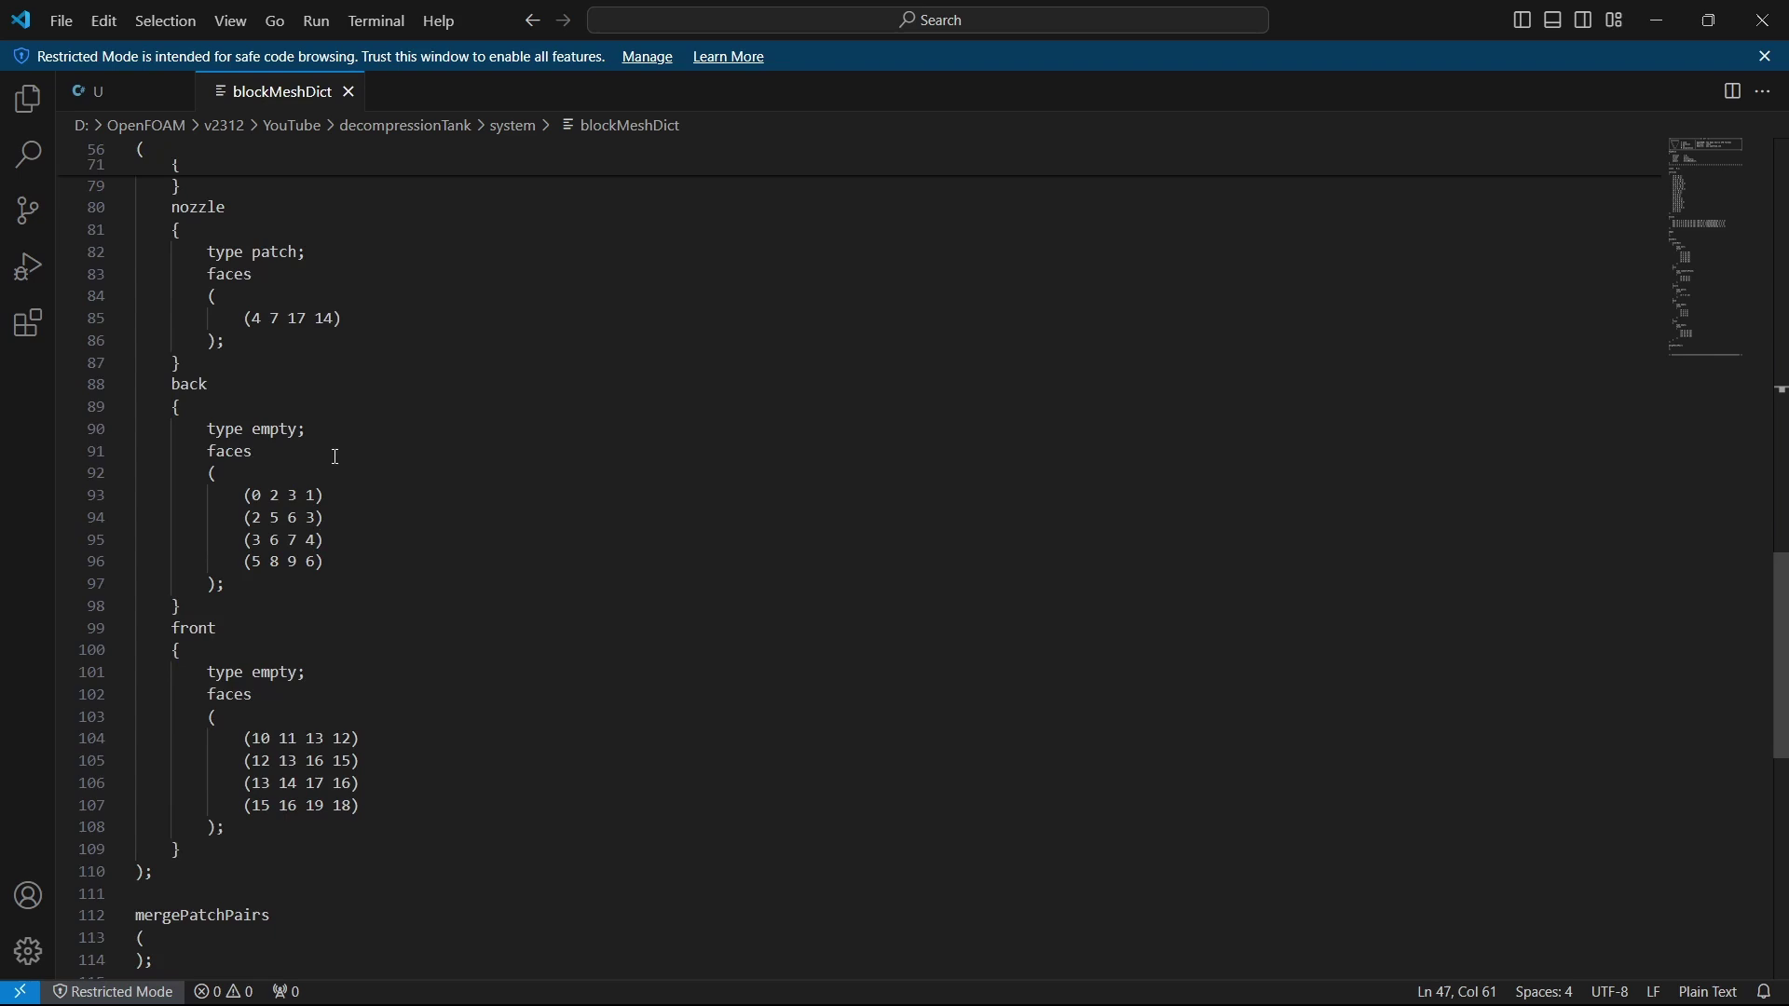
Generate the decompressionTank mesh with blockMesh, producing 3725 cells
key("alt+Tab")
key("alt+Tab")
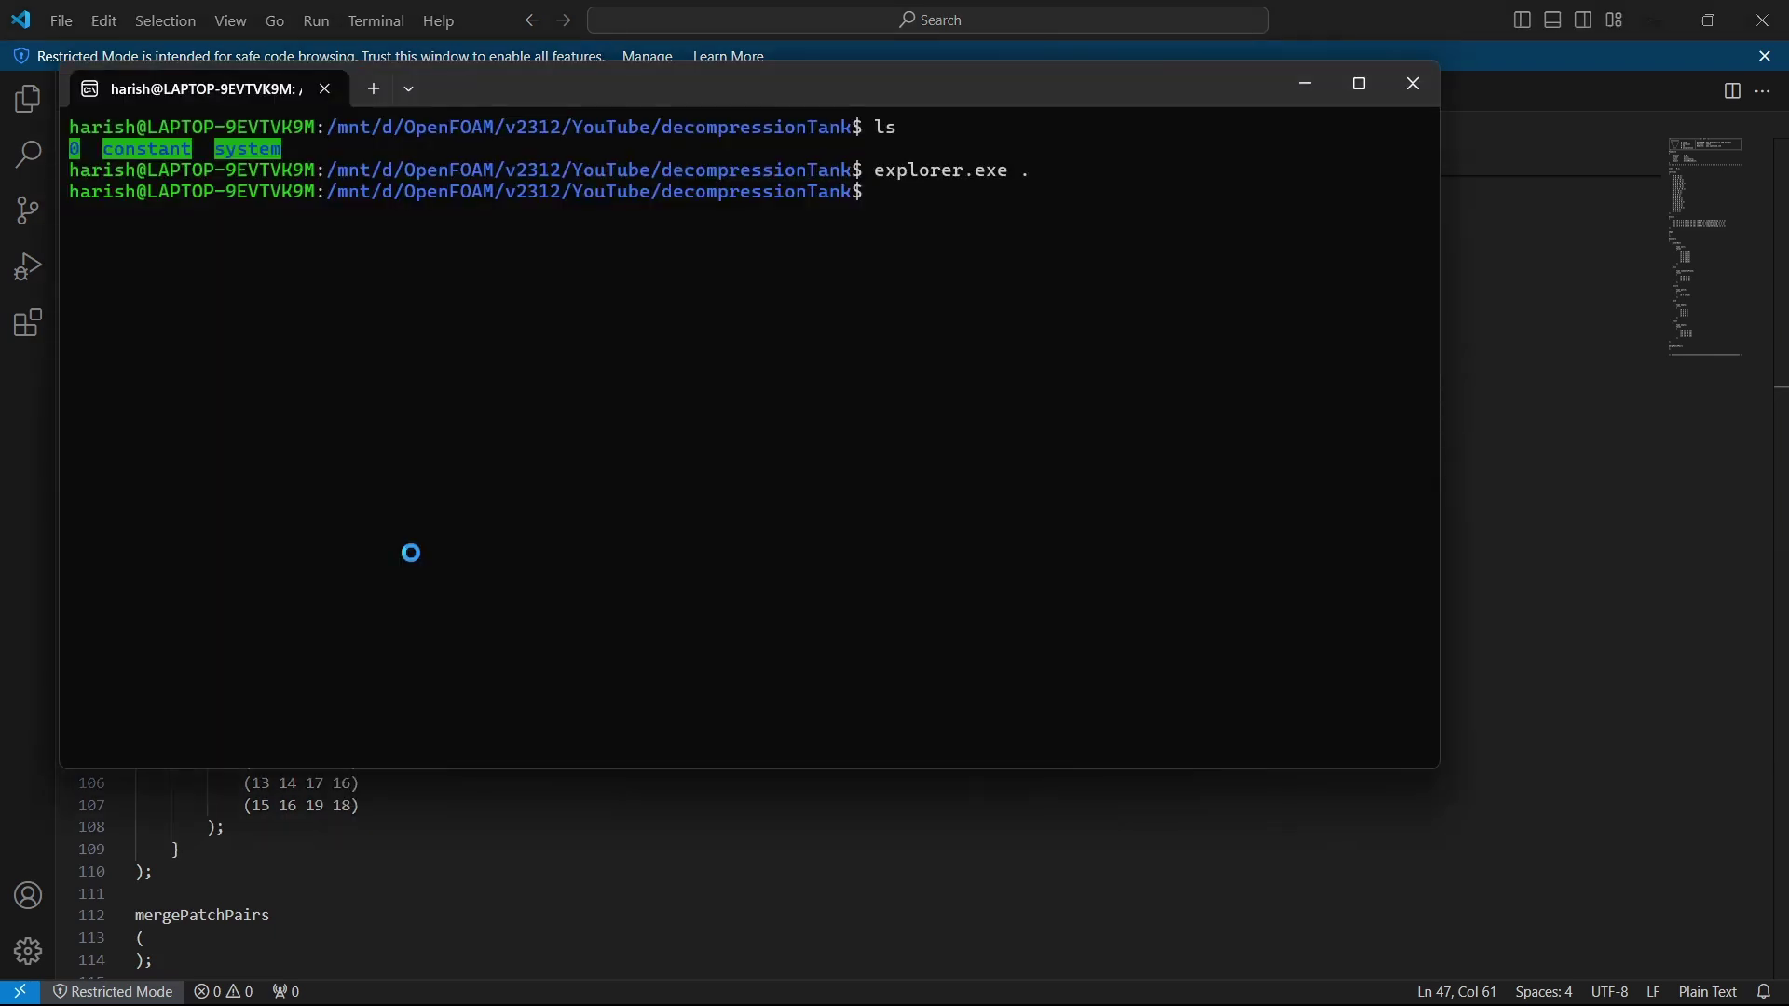
type("blockMesh")
key("Return")
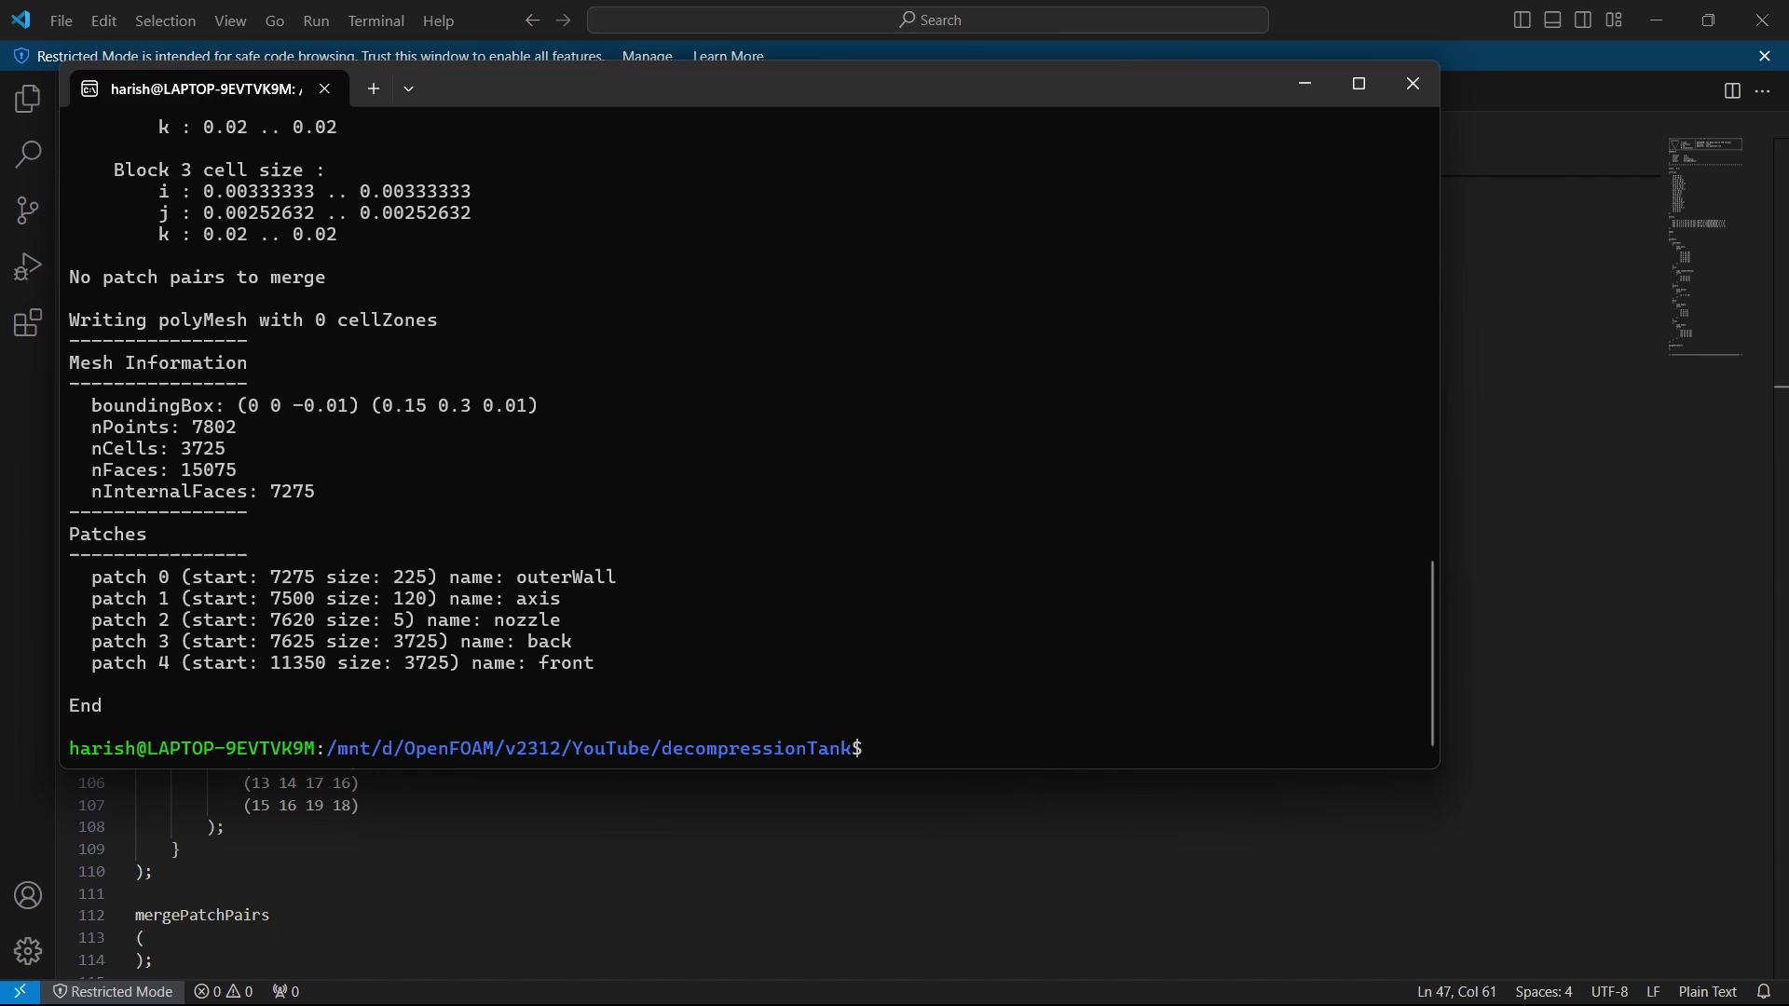
Create an empty para.foam file and return File Explorer to decompressionTank
type("touch para.foam")
key("Return")
key("alt+Tab")
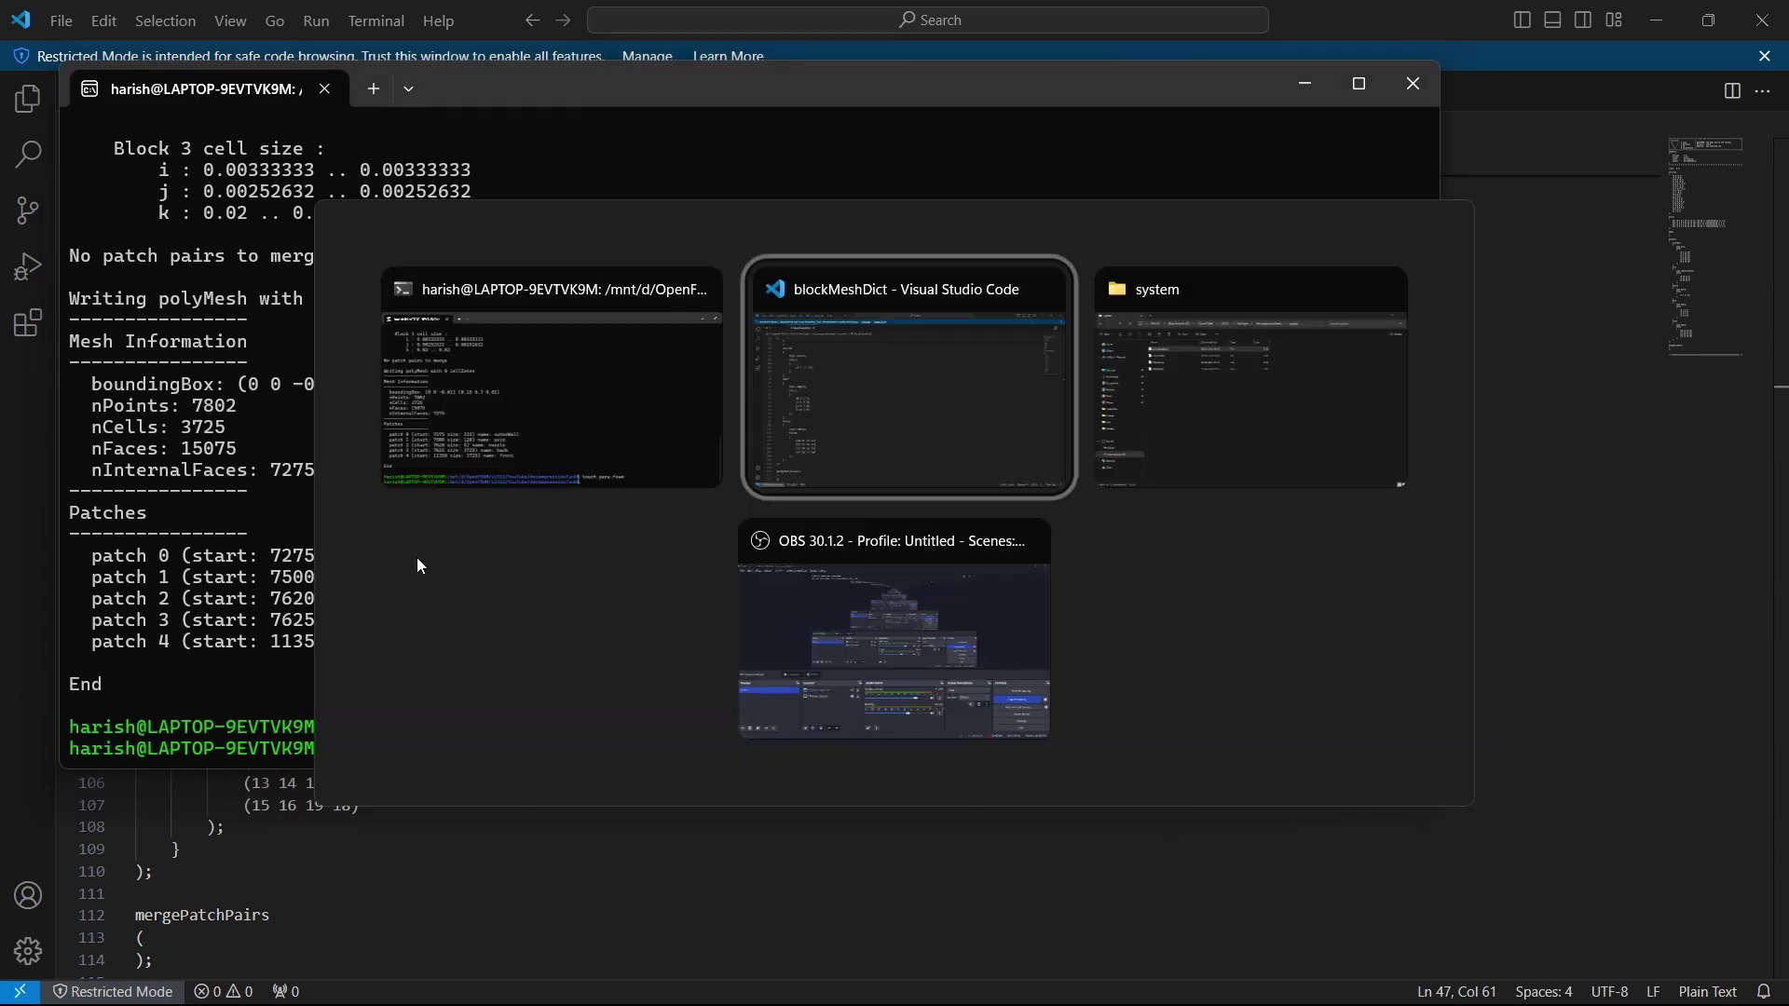
key("alt+Tab")
key("alt+Left")
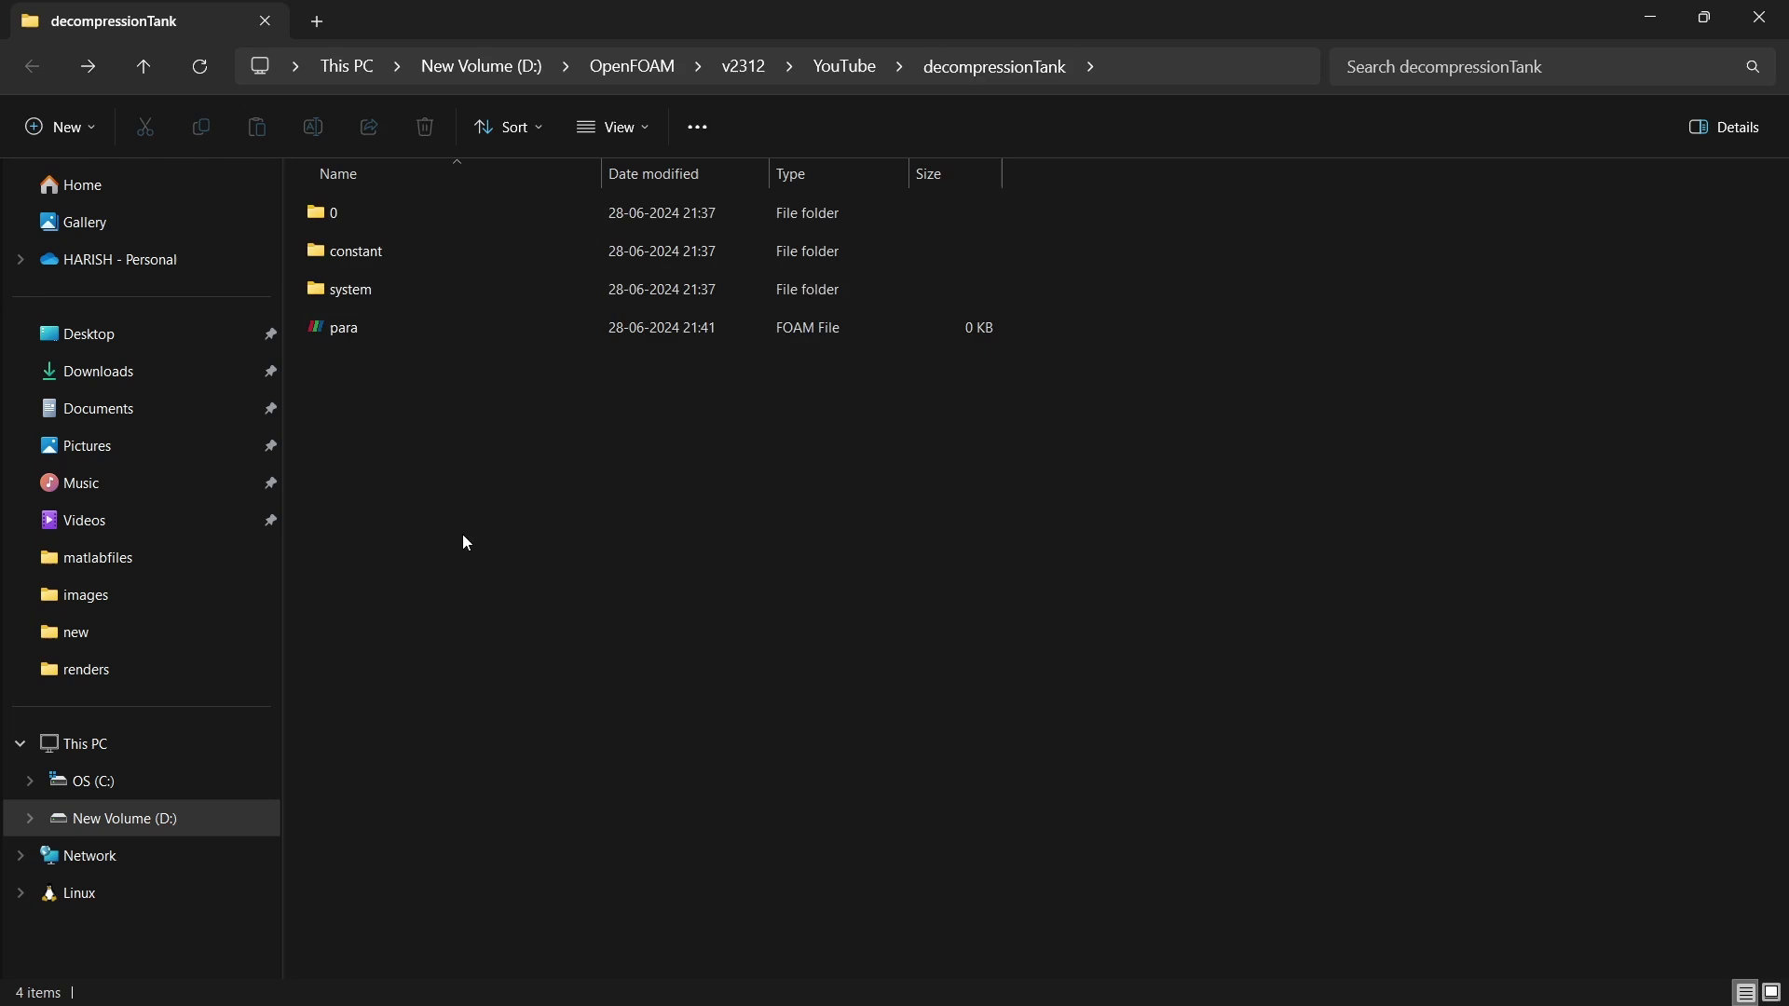
Load para.foam in ParaView and display the mesh as Surface With Edges
left_click(347, 328)
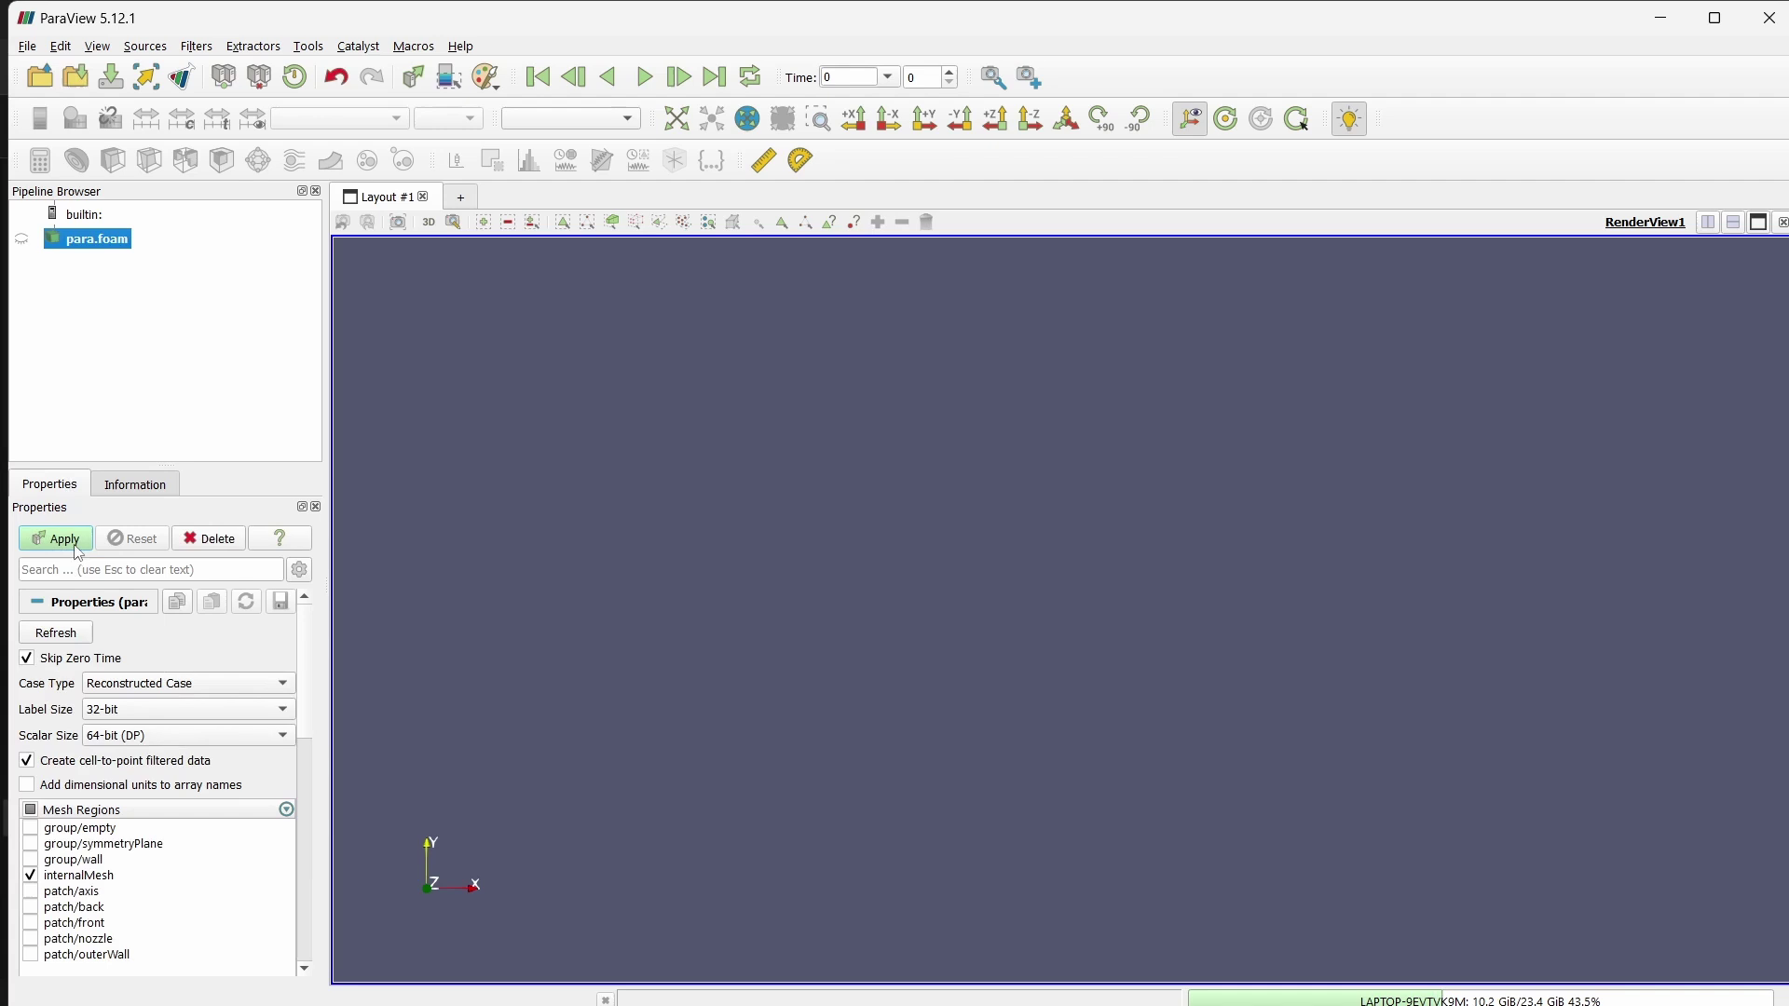
left_click(75, 545)
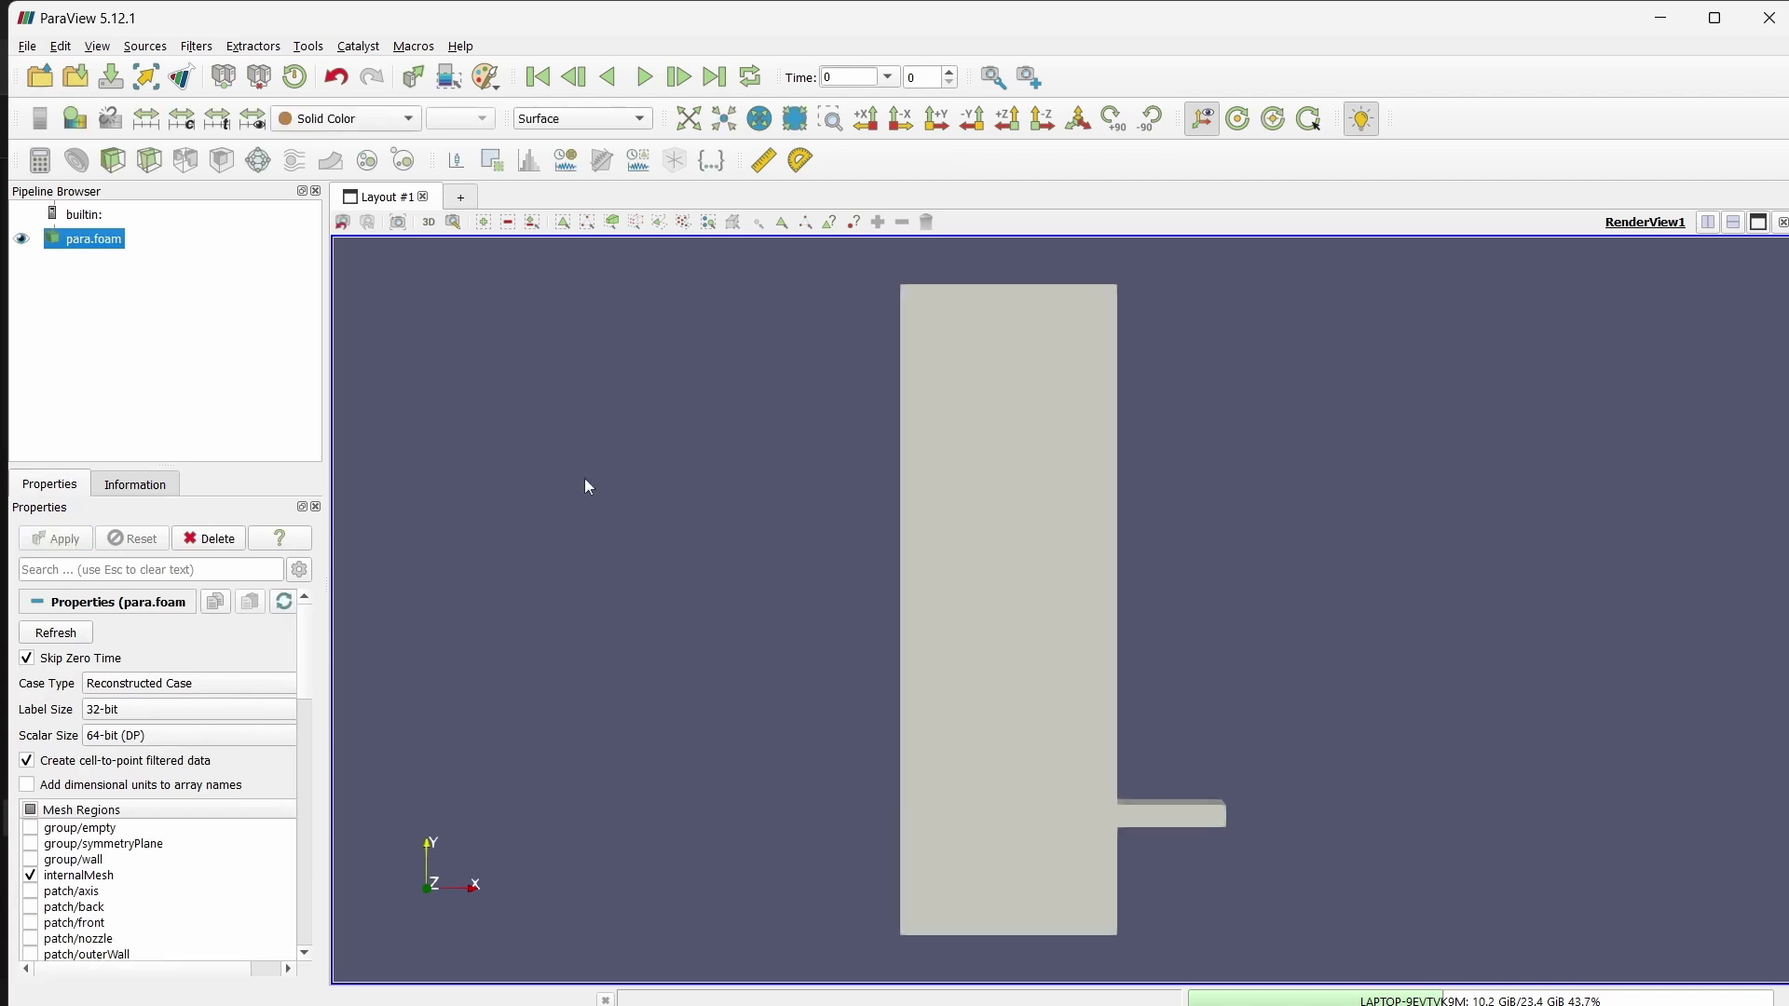
left_click(580, 118)
left_click(588, 169)
scroll(1160, 826, "up", 2)
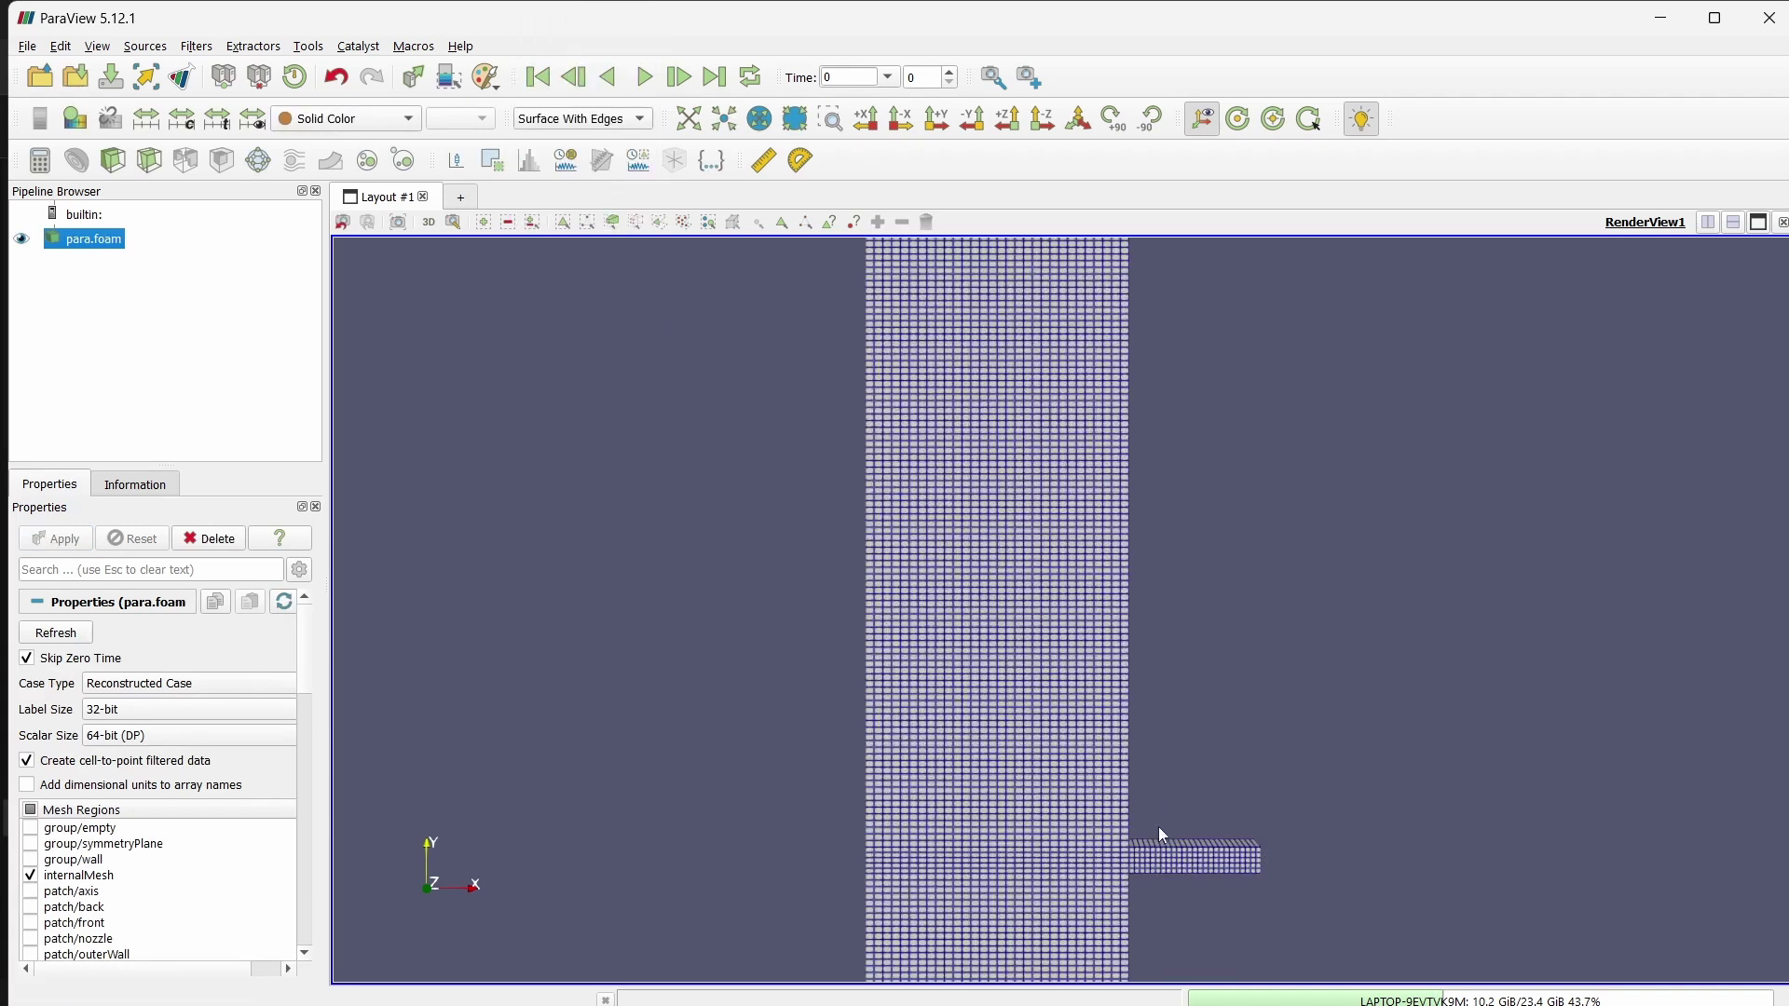
scroll(1035, 778, "down", 2)
left_click_drag(1019, 770, 898, 776)
Show only the back and front patches and rotate to see their grid faces
scroll(925, 747, "down", 3)
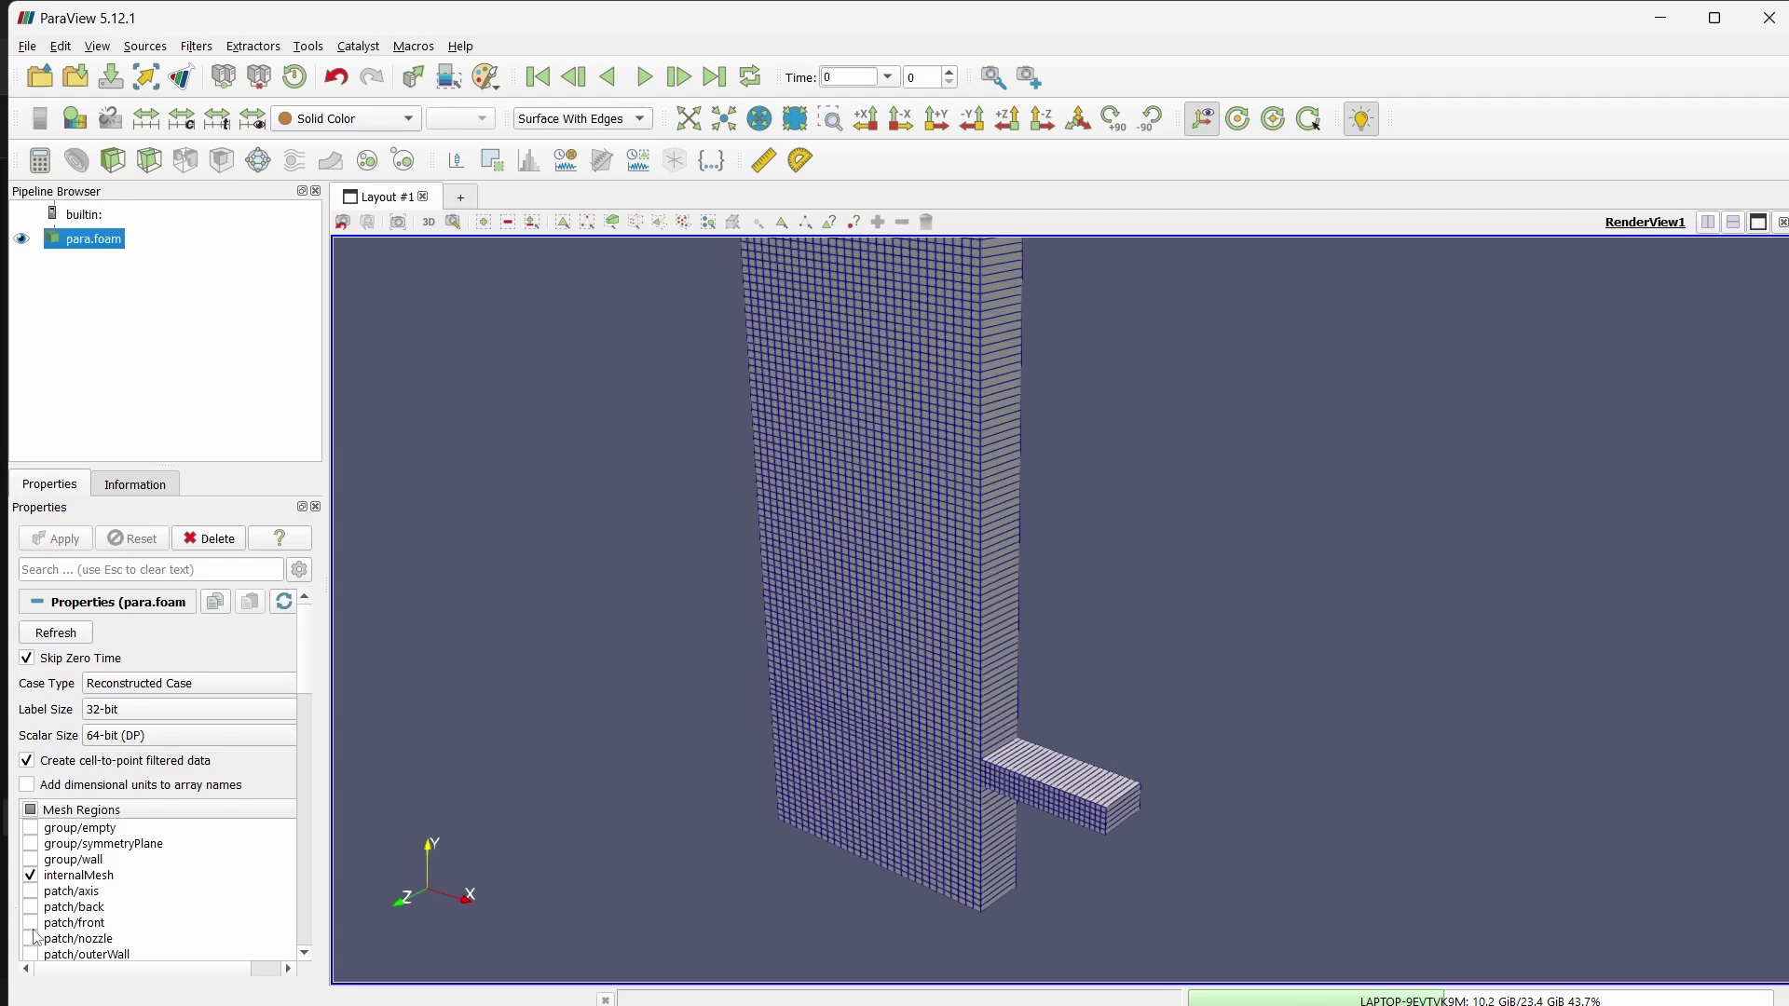
scroll(37, 862, "down", 1)
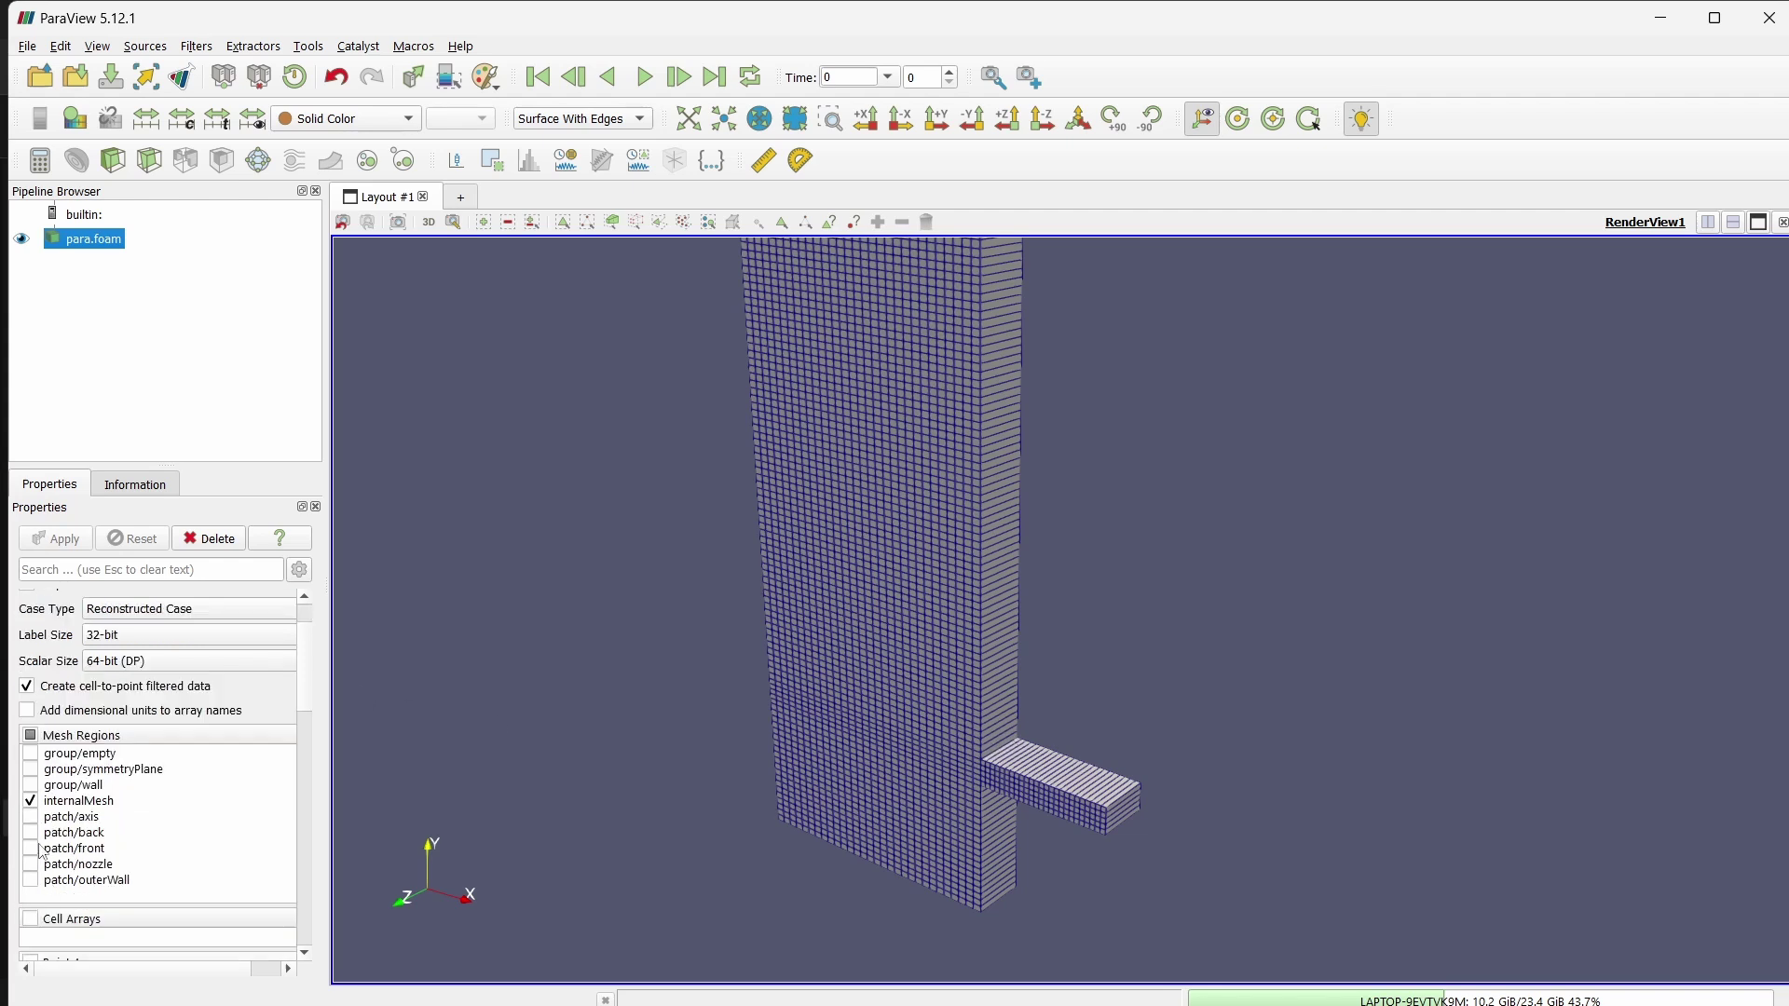
left_click(30, 833)
left_click(31, 848)
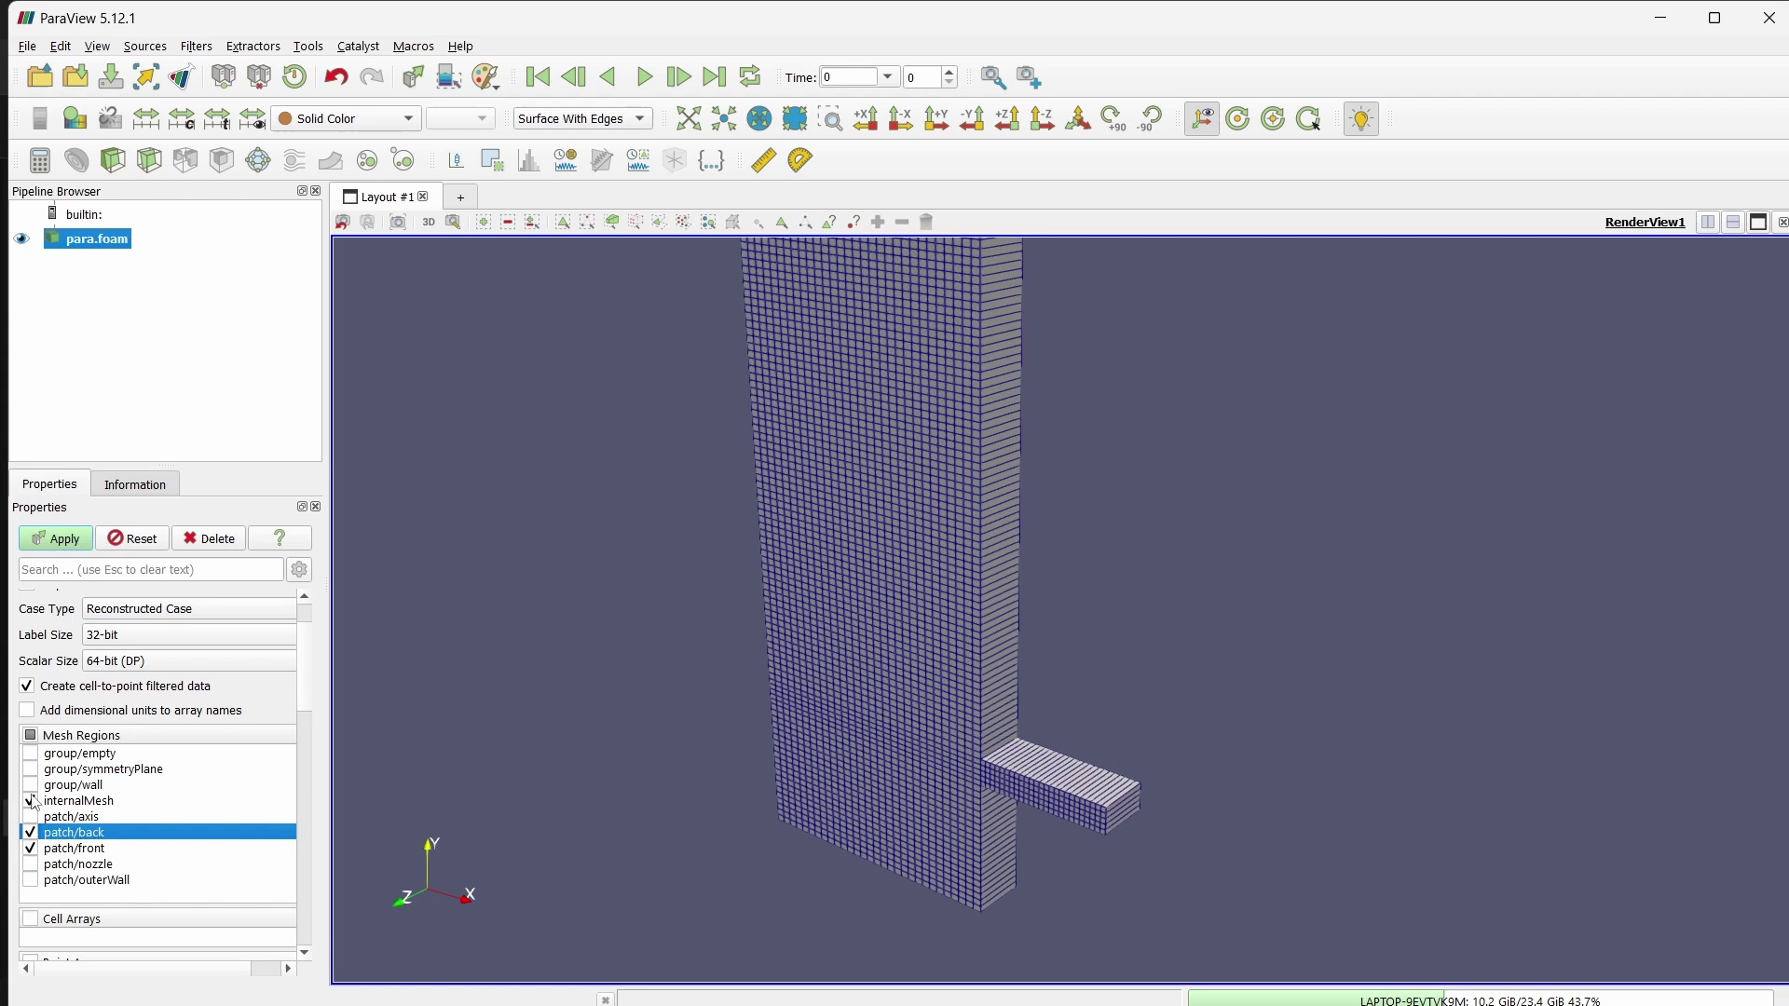
left_click(30, 801)
left_click(56, 539)
left_click_drag(871, 601, 885, 606)
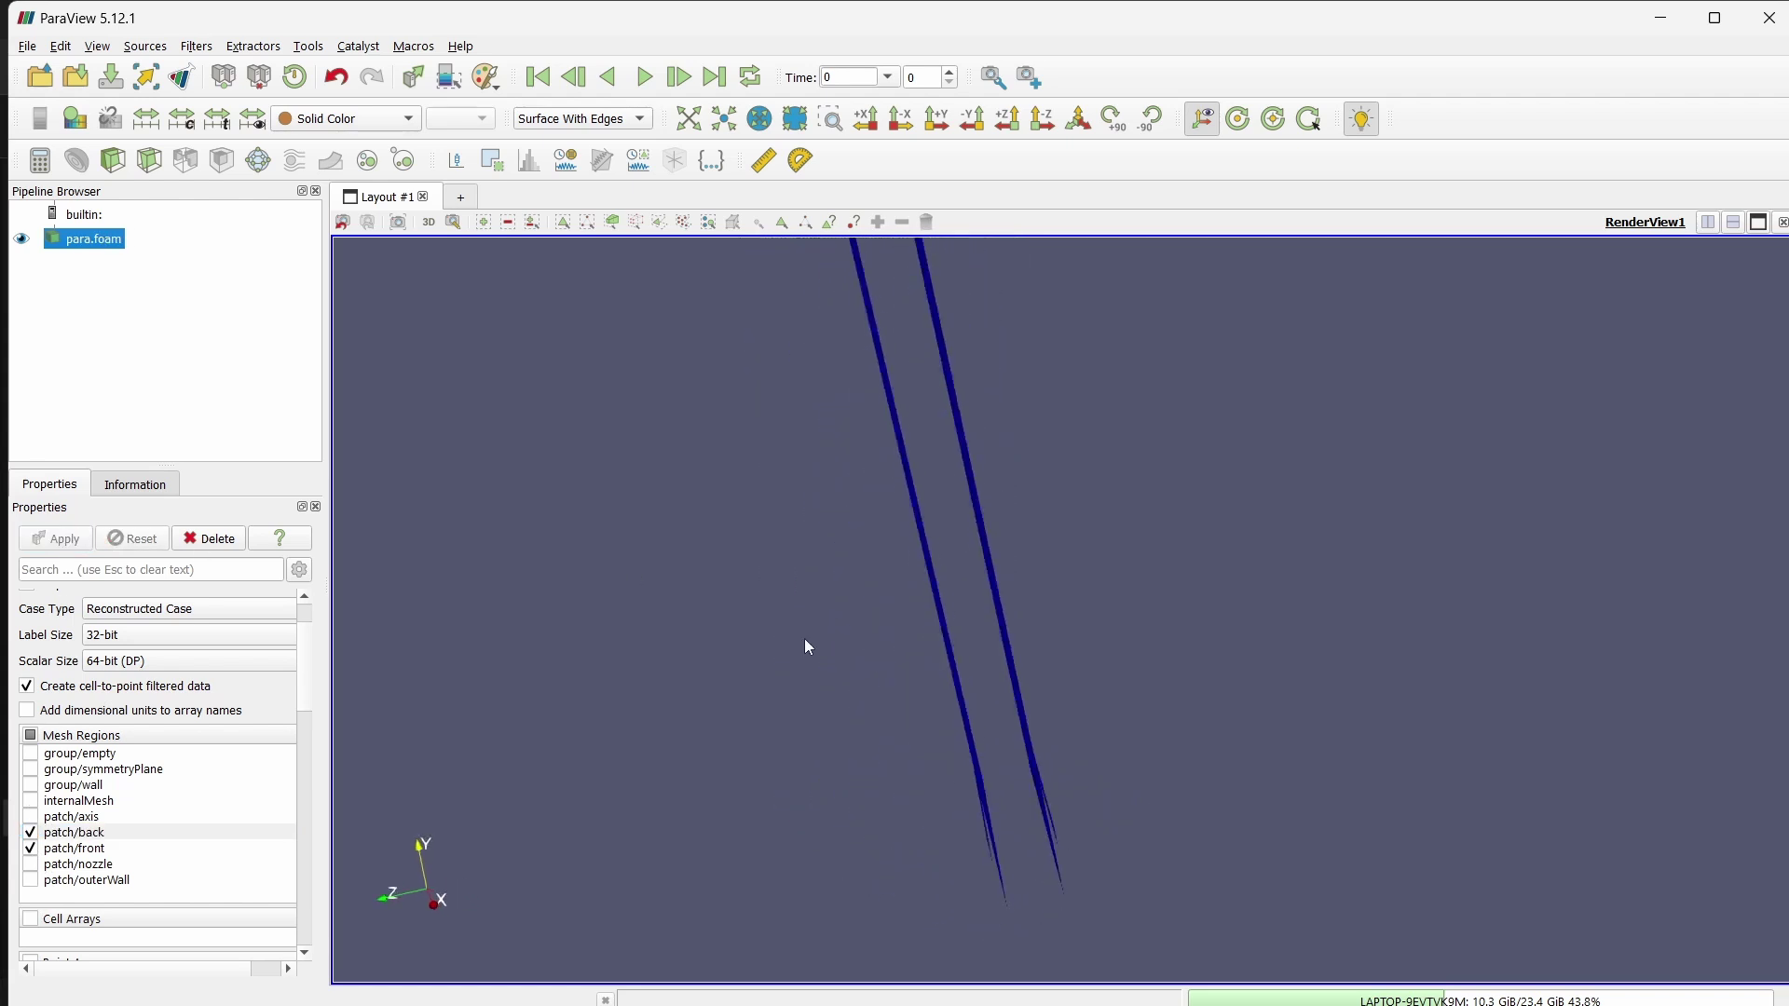
left_click_drag(807, 646, 1005, 718)
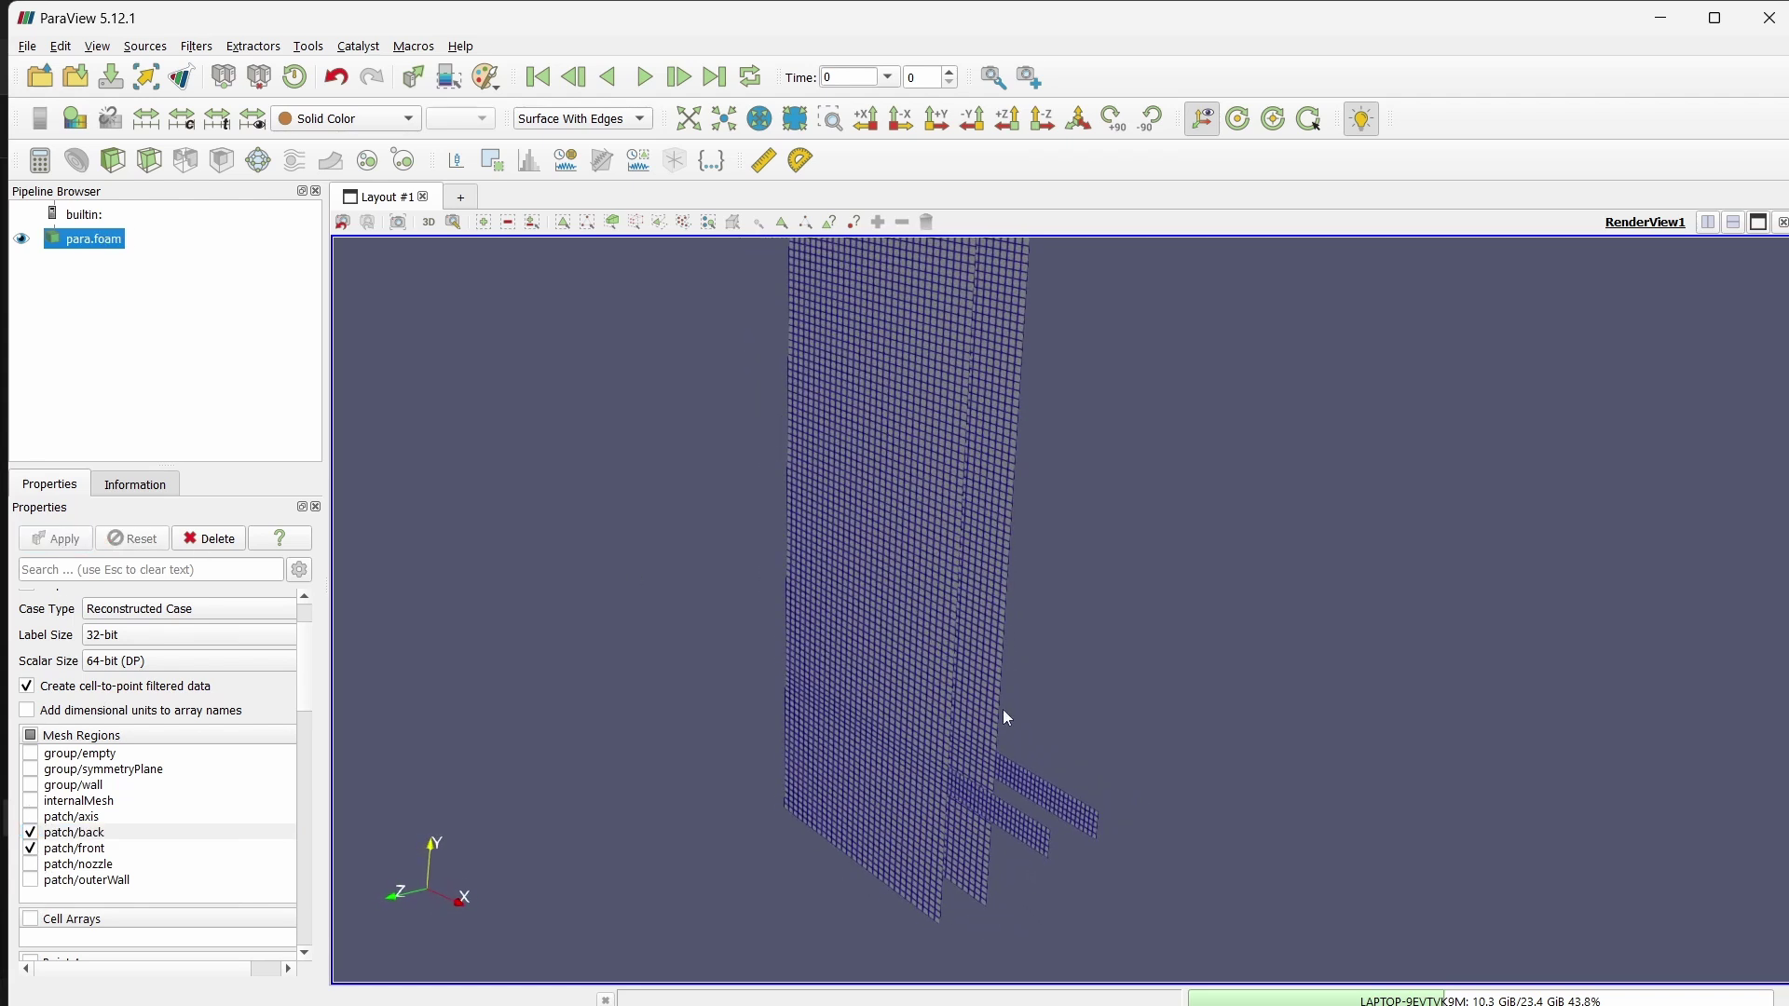
Display only the axis patch and rotate around it
left_click(30, 816)
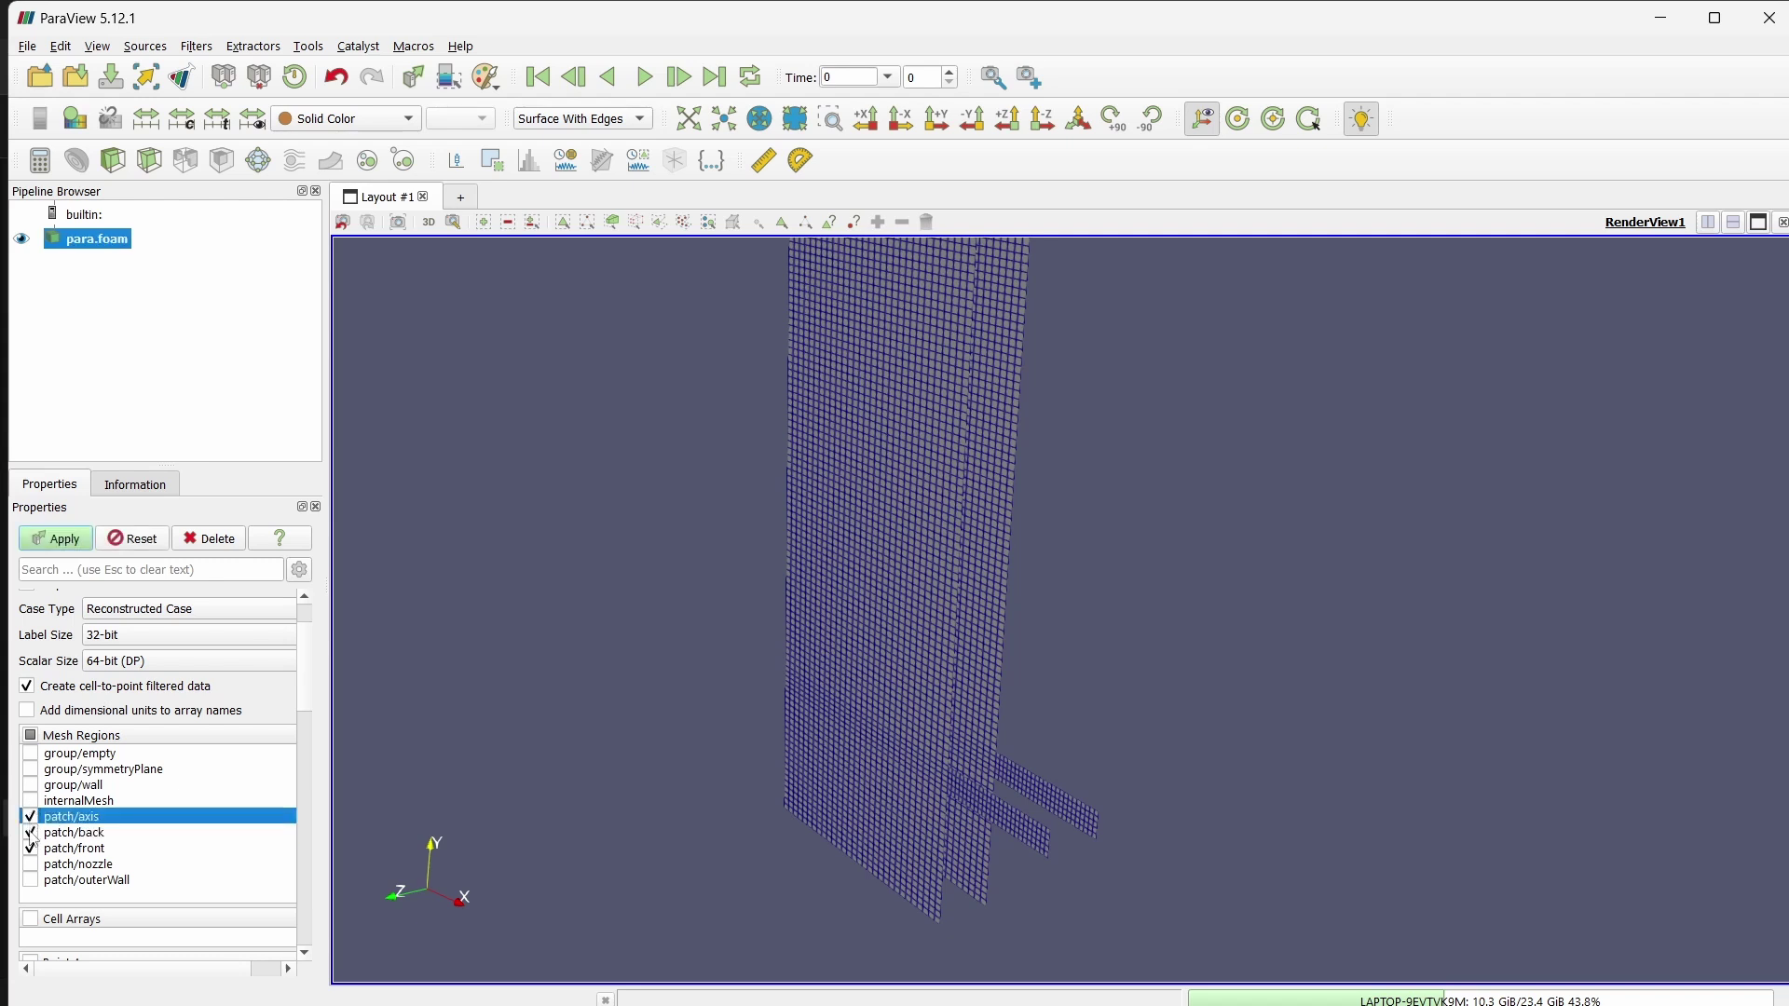
left_click(30, 832)
left_click(30, 848)
left_click(83, 545)
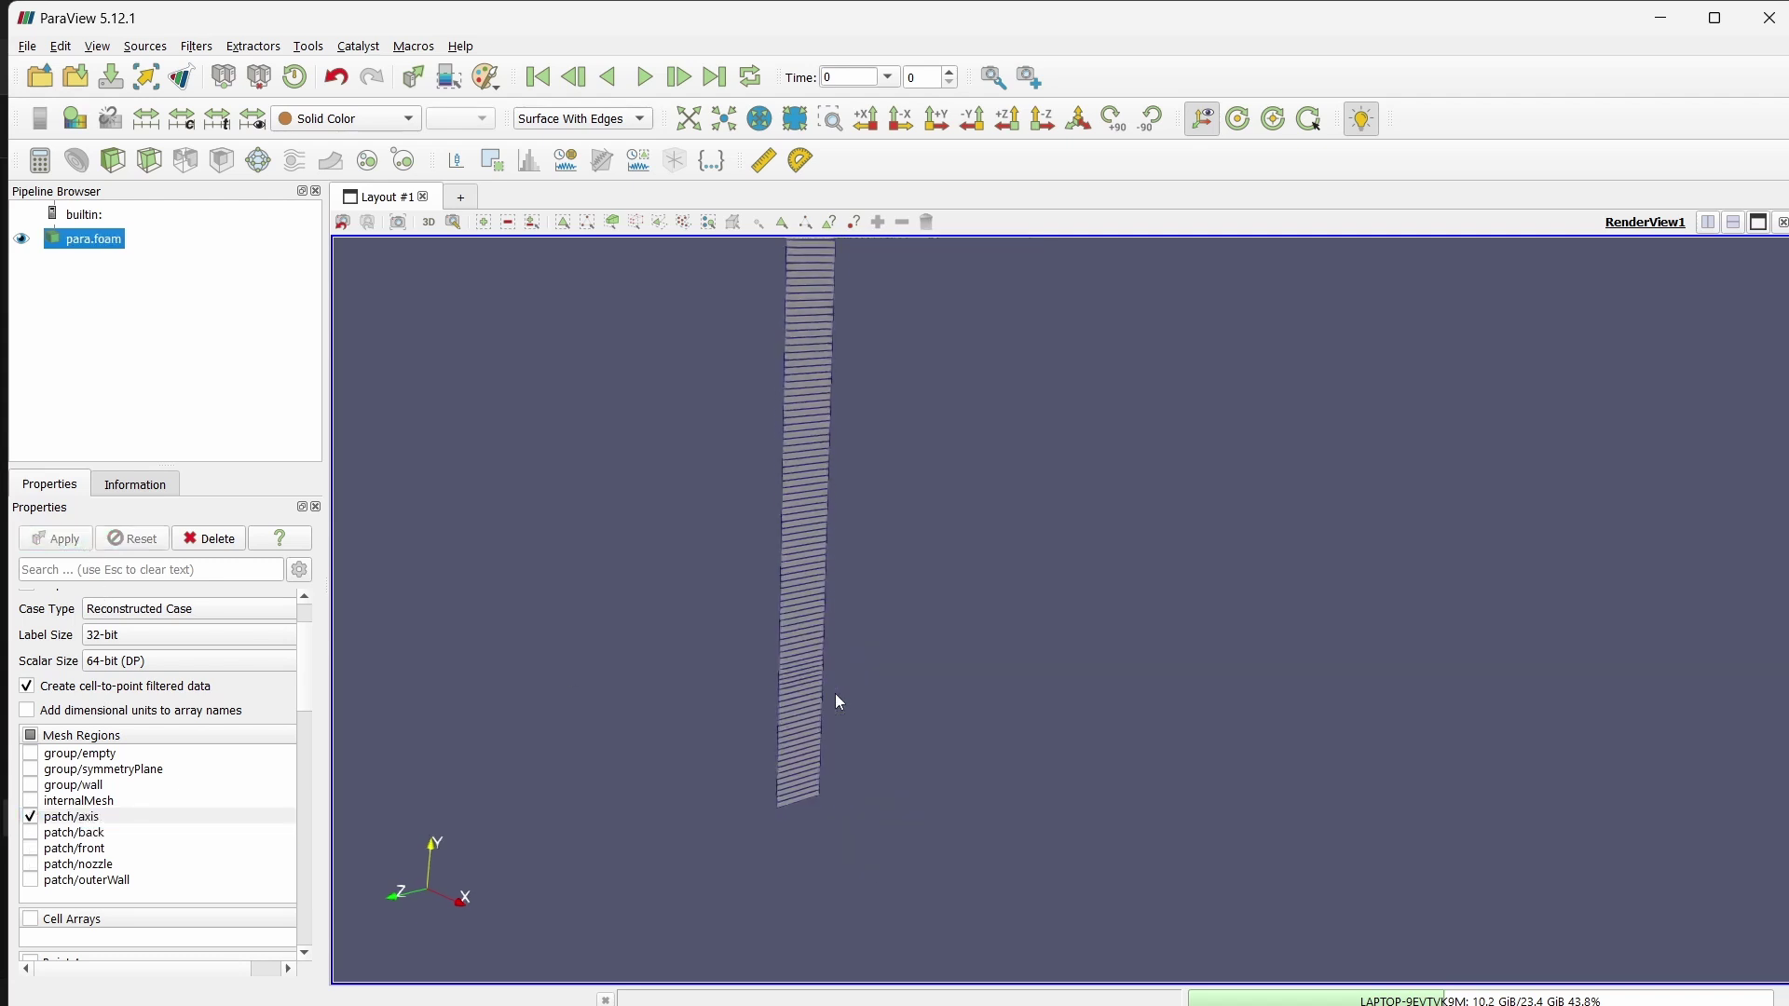
left_click_drag(835, 694, 864, 689)
Display only the outerWall patch and rotate to inspect it
left_click(30, 879)
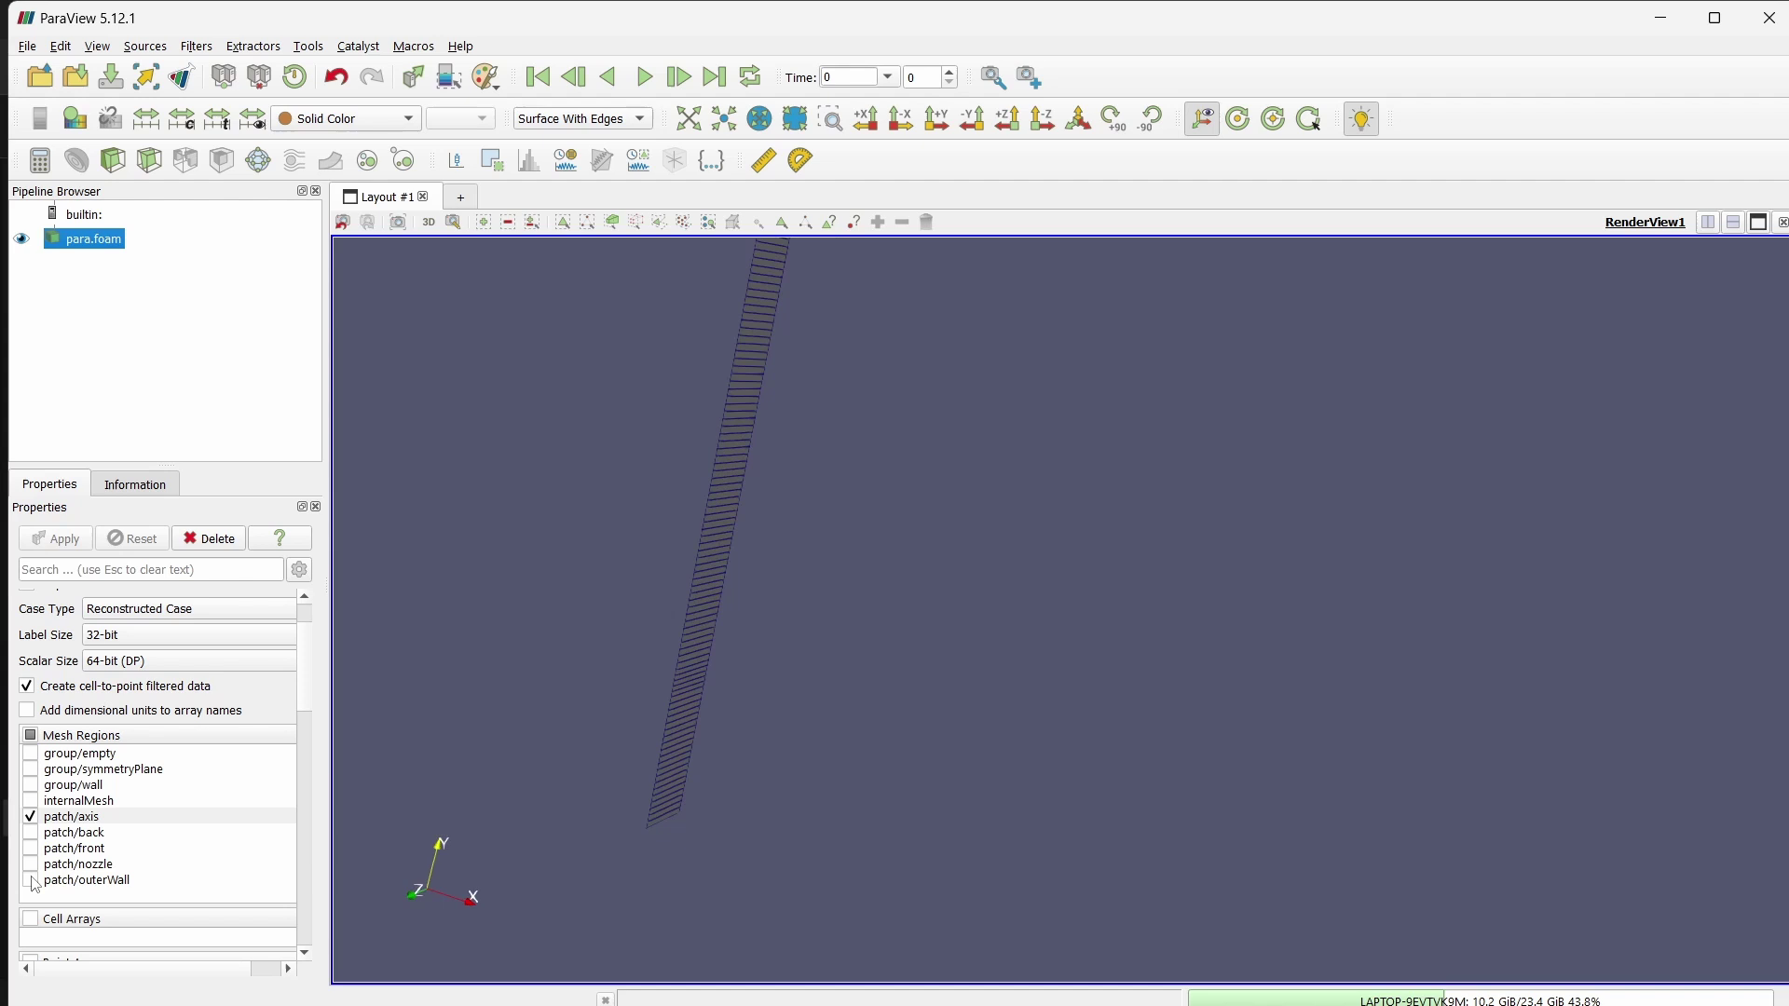
left_click(30, 816)
left_click(84, 541)
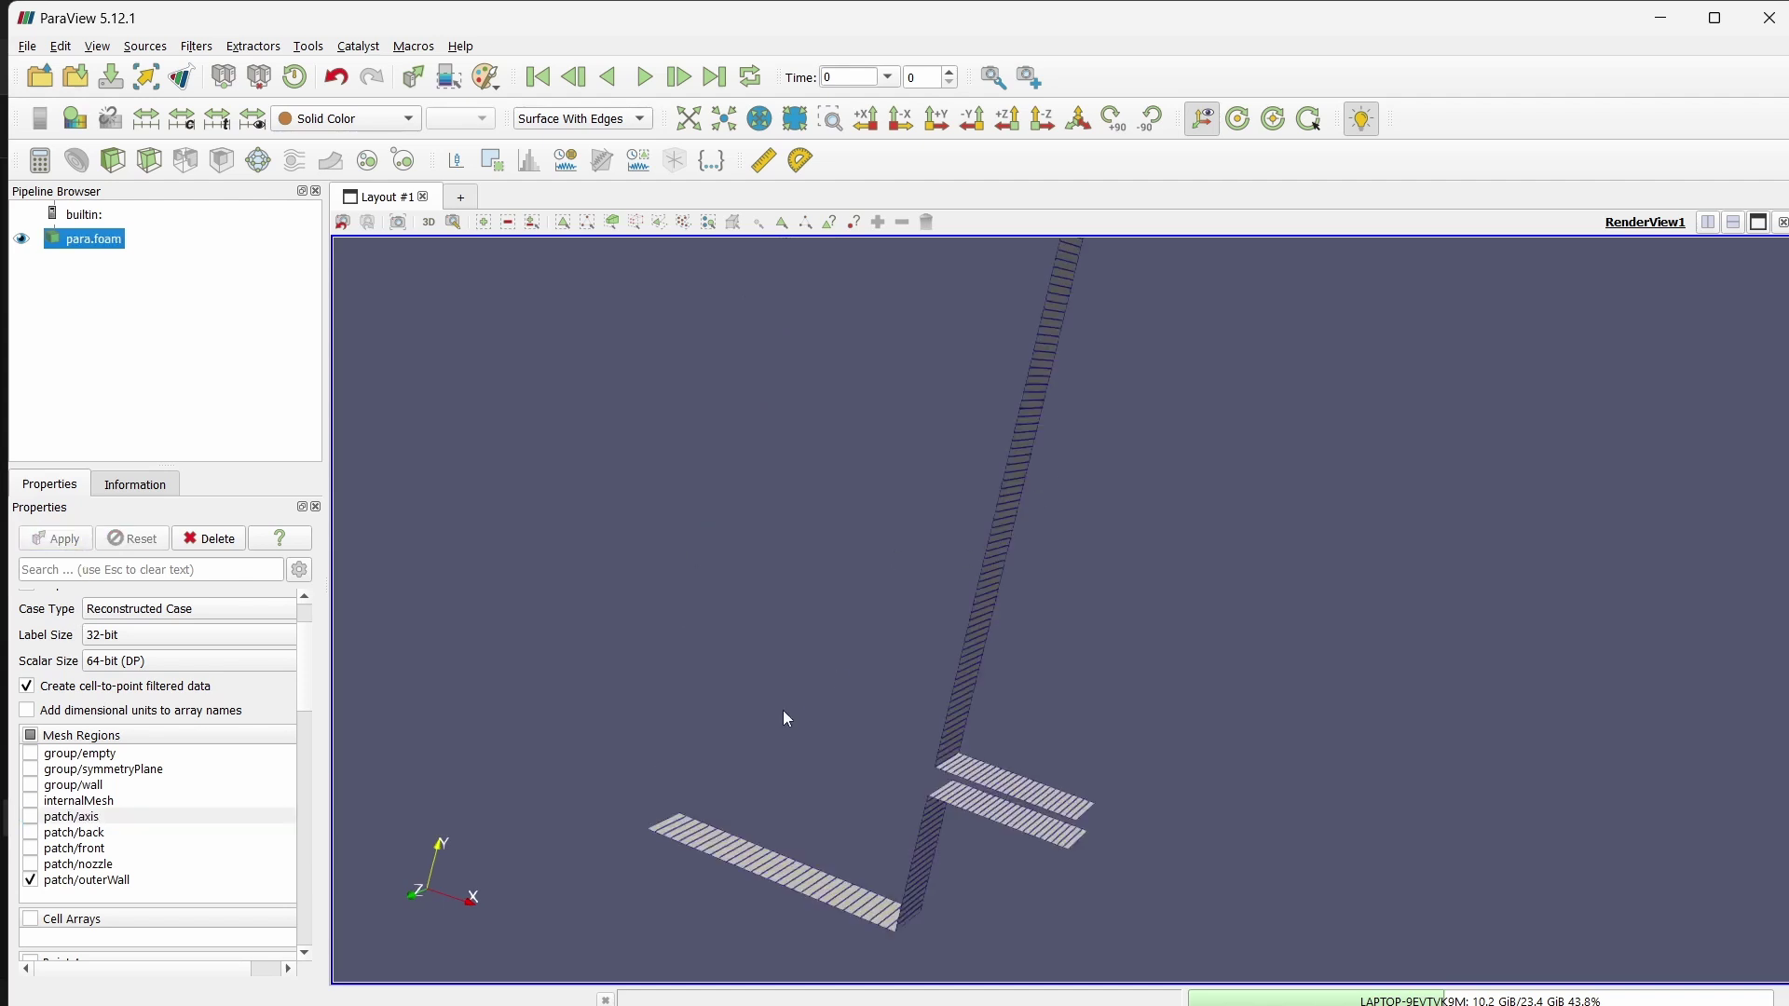
left_click_drag(783, 710, 830, 657)
left_click_drag(920, 770, 1137, 667)
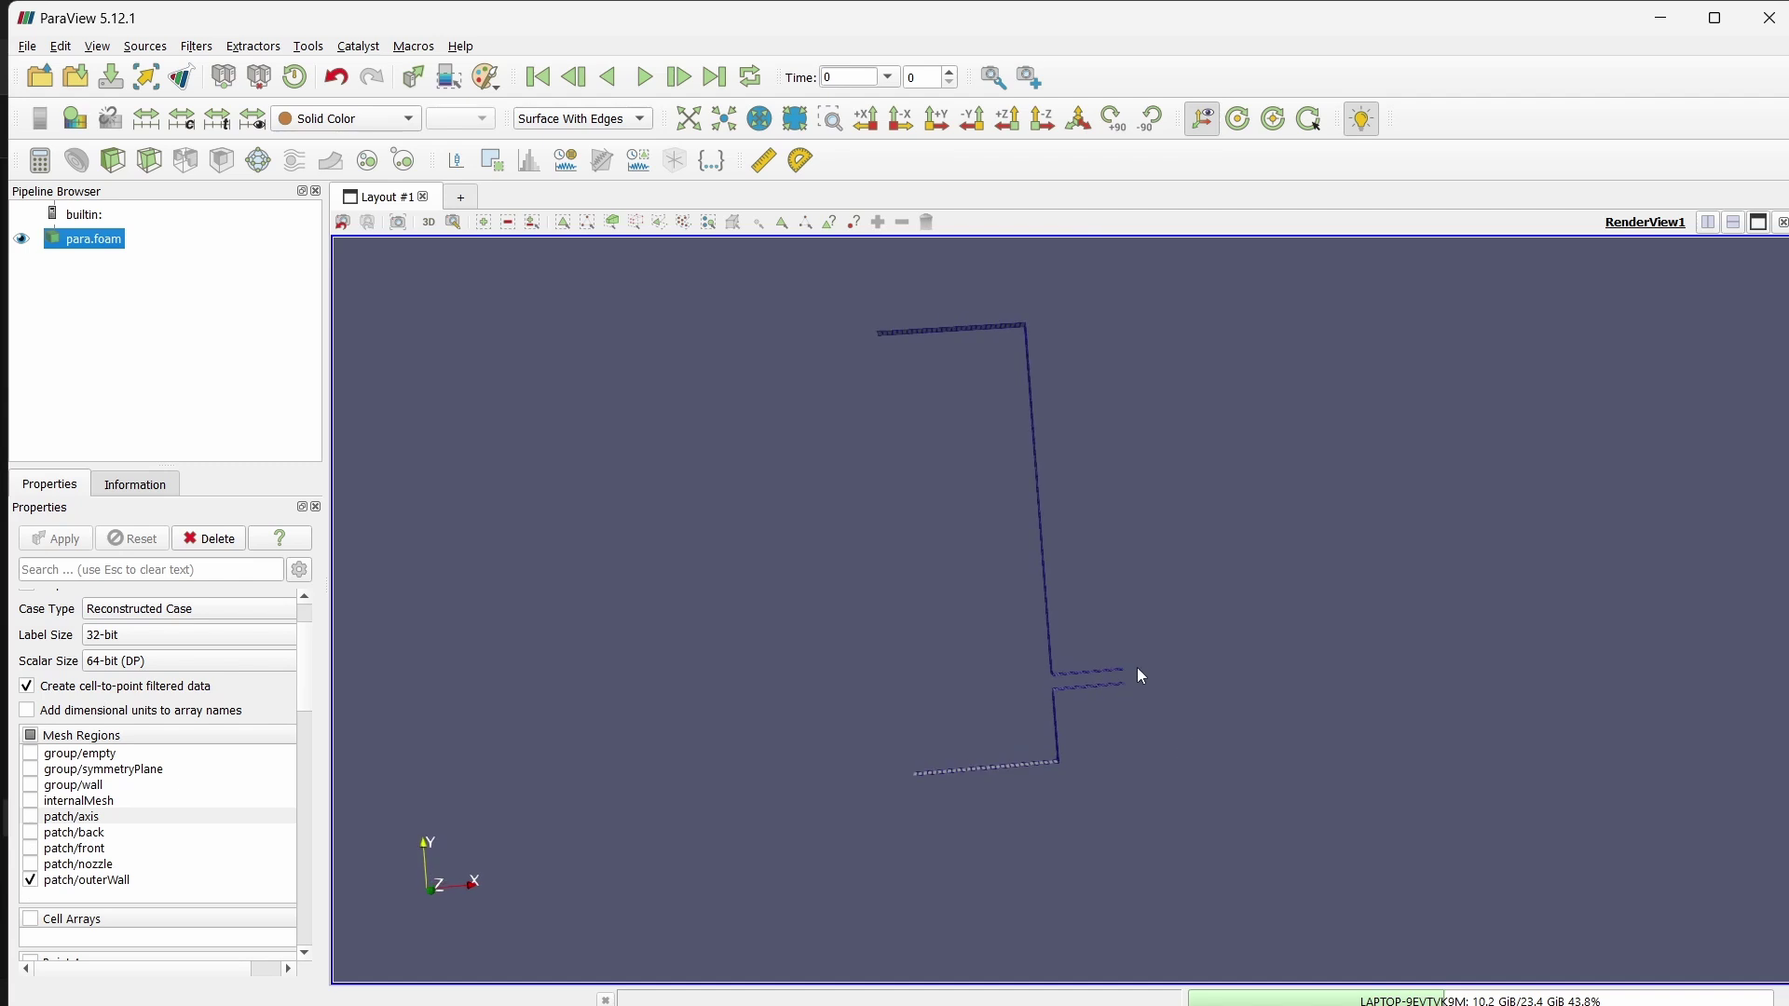
Display only the nozzle patch, enlarge its view, then close ParaView
left_click(31, 864)
left_click(31, 880)
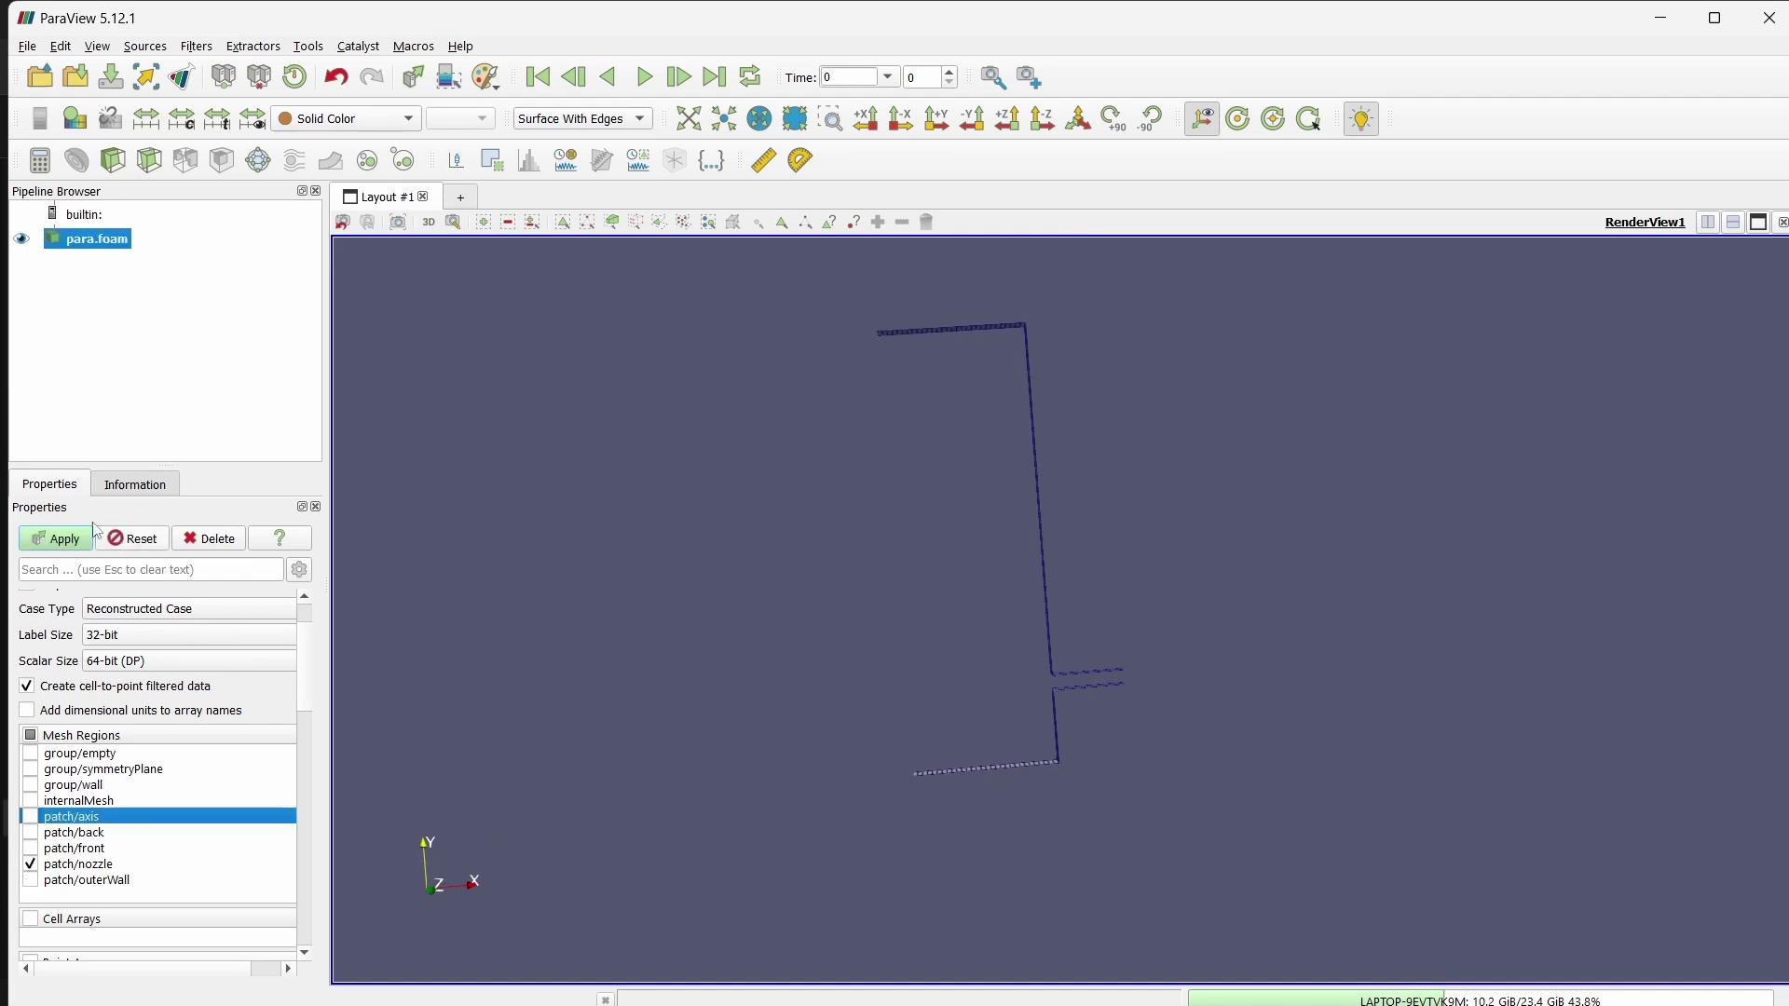
left_click(58, 539)
left_click_drag(1176, 738, 1224, 803)
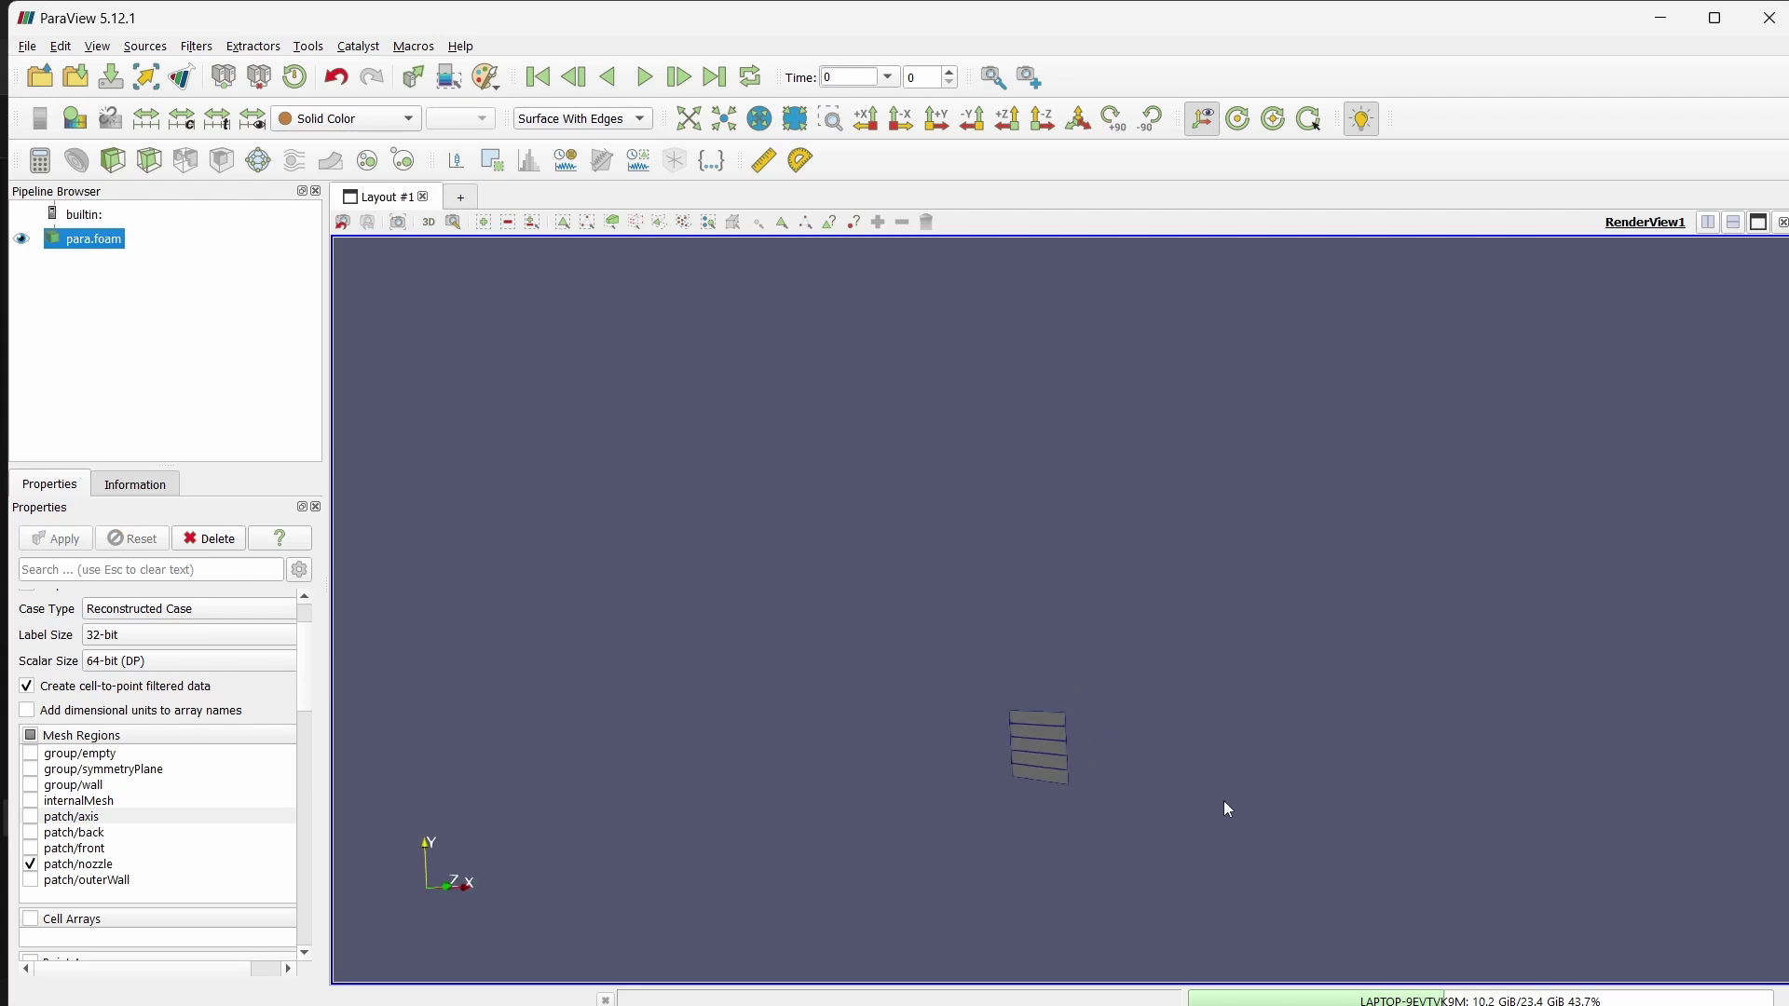
left_click(1769, 18)
Open the 0 folder's p file in Visual Studio Code just once
key("alt+Tab")
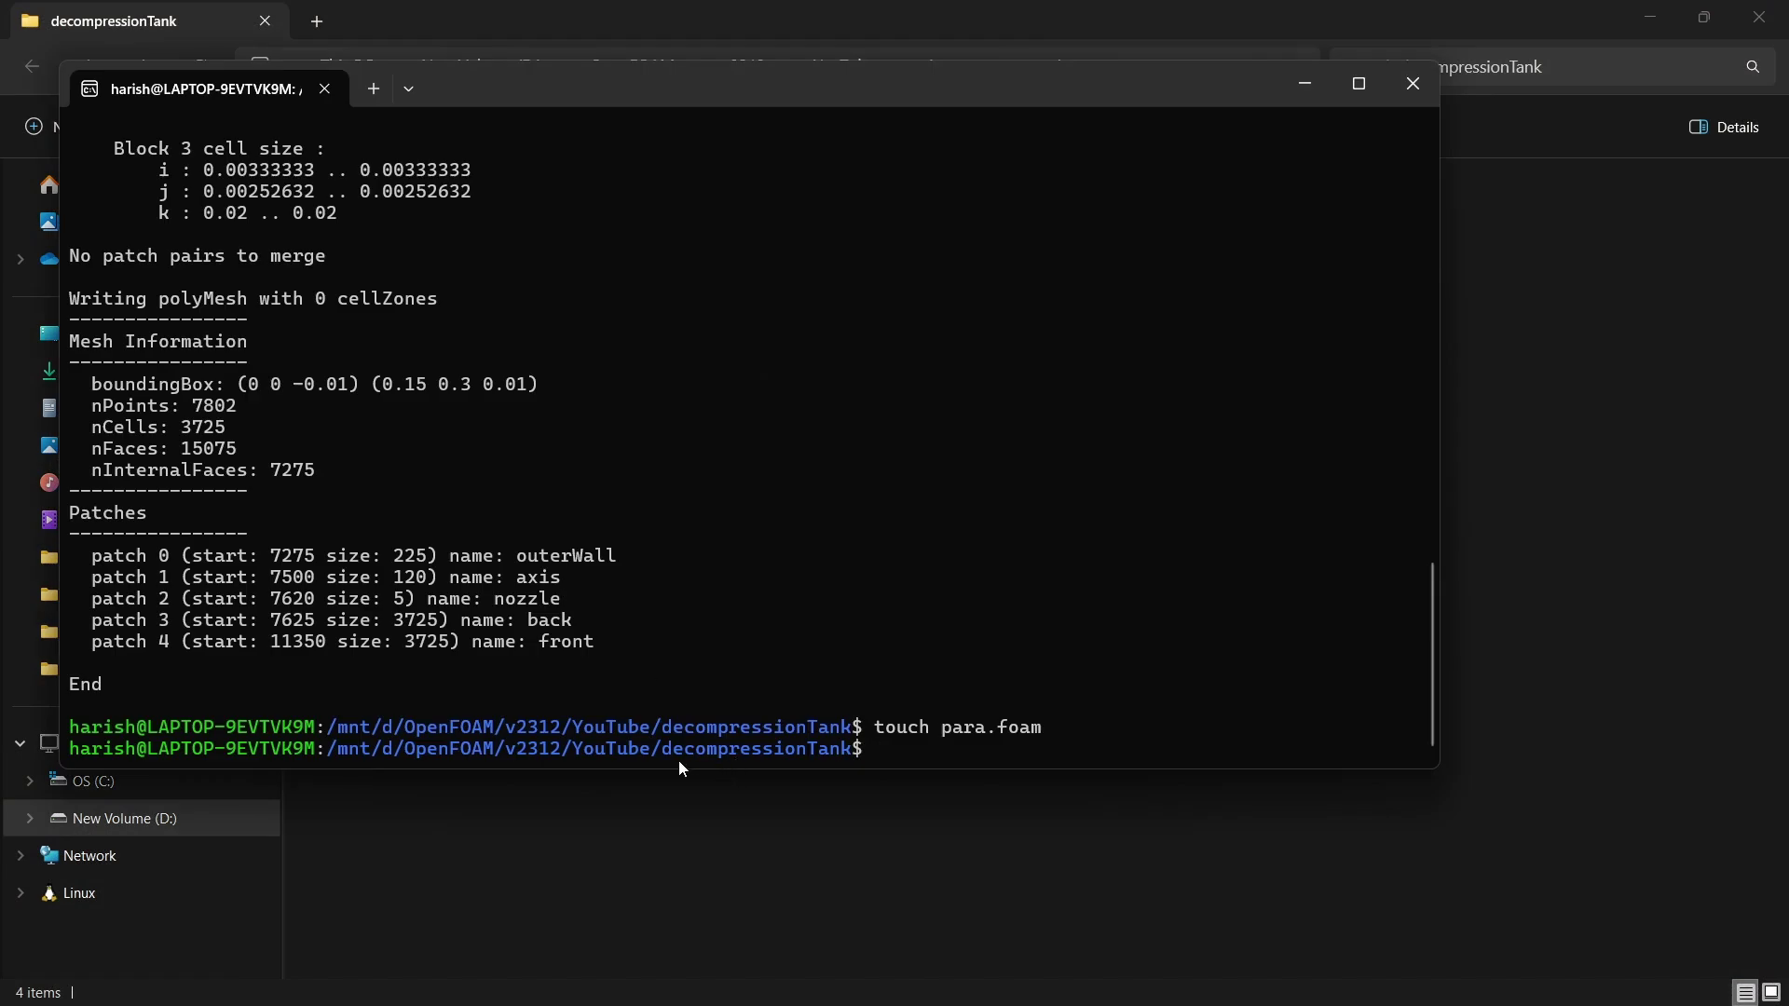
double_click(667, 753)
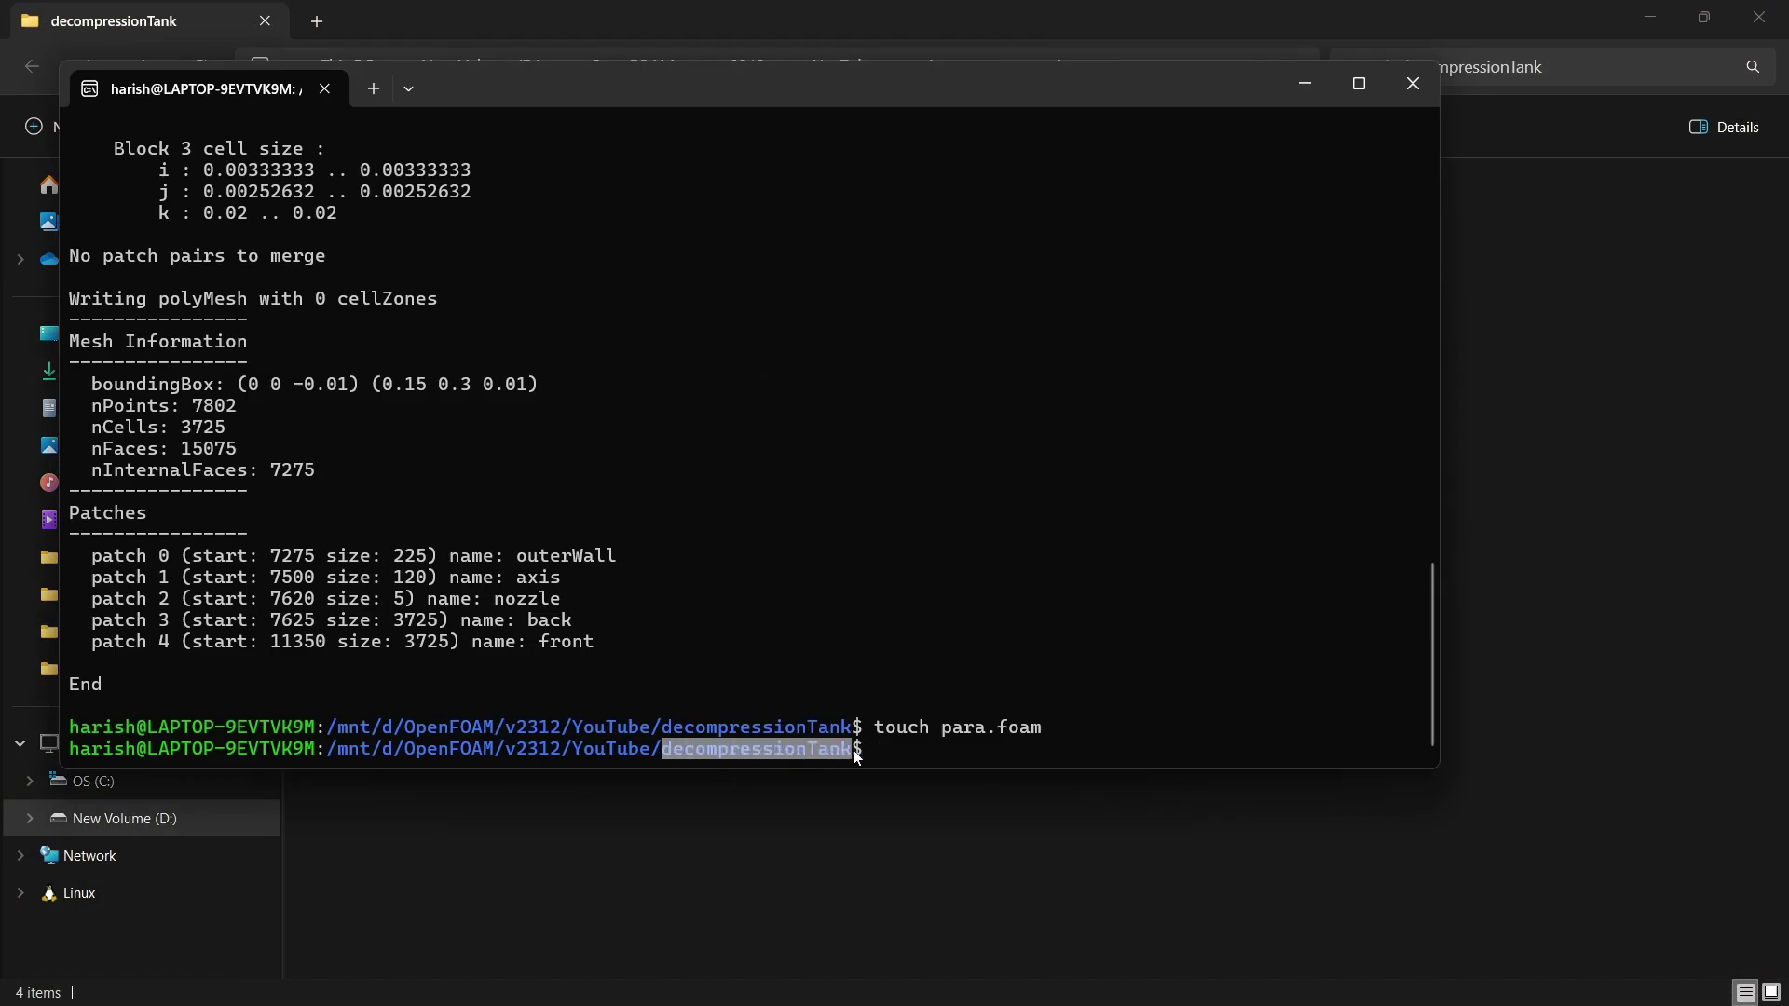
key("alt+Tab")
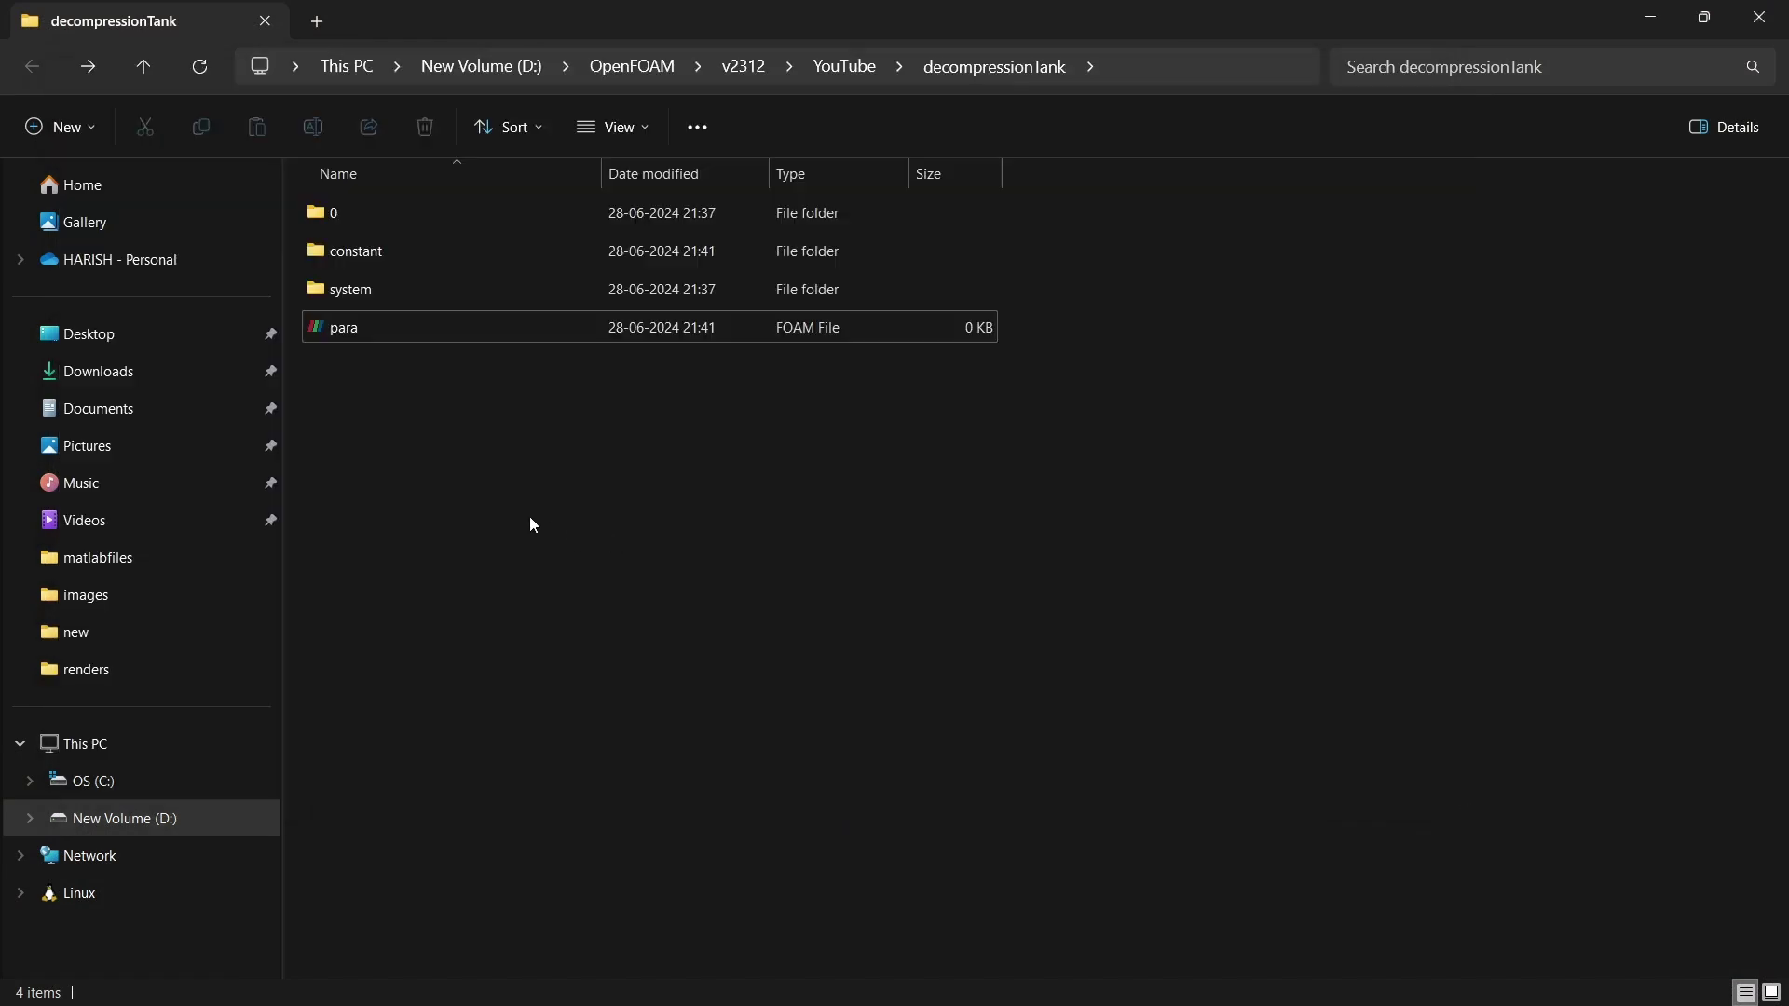
double_click(328, 211)
left_click(346, 223)
double_click(347, 228)
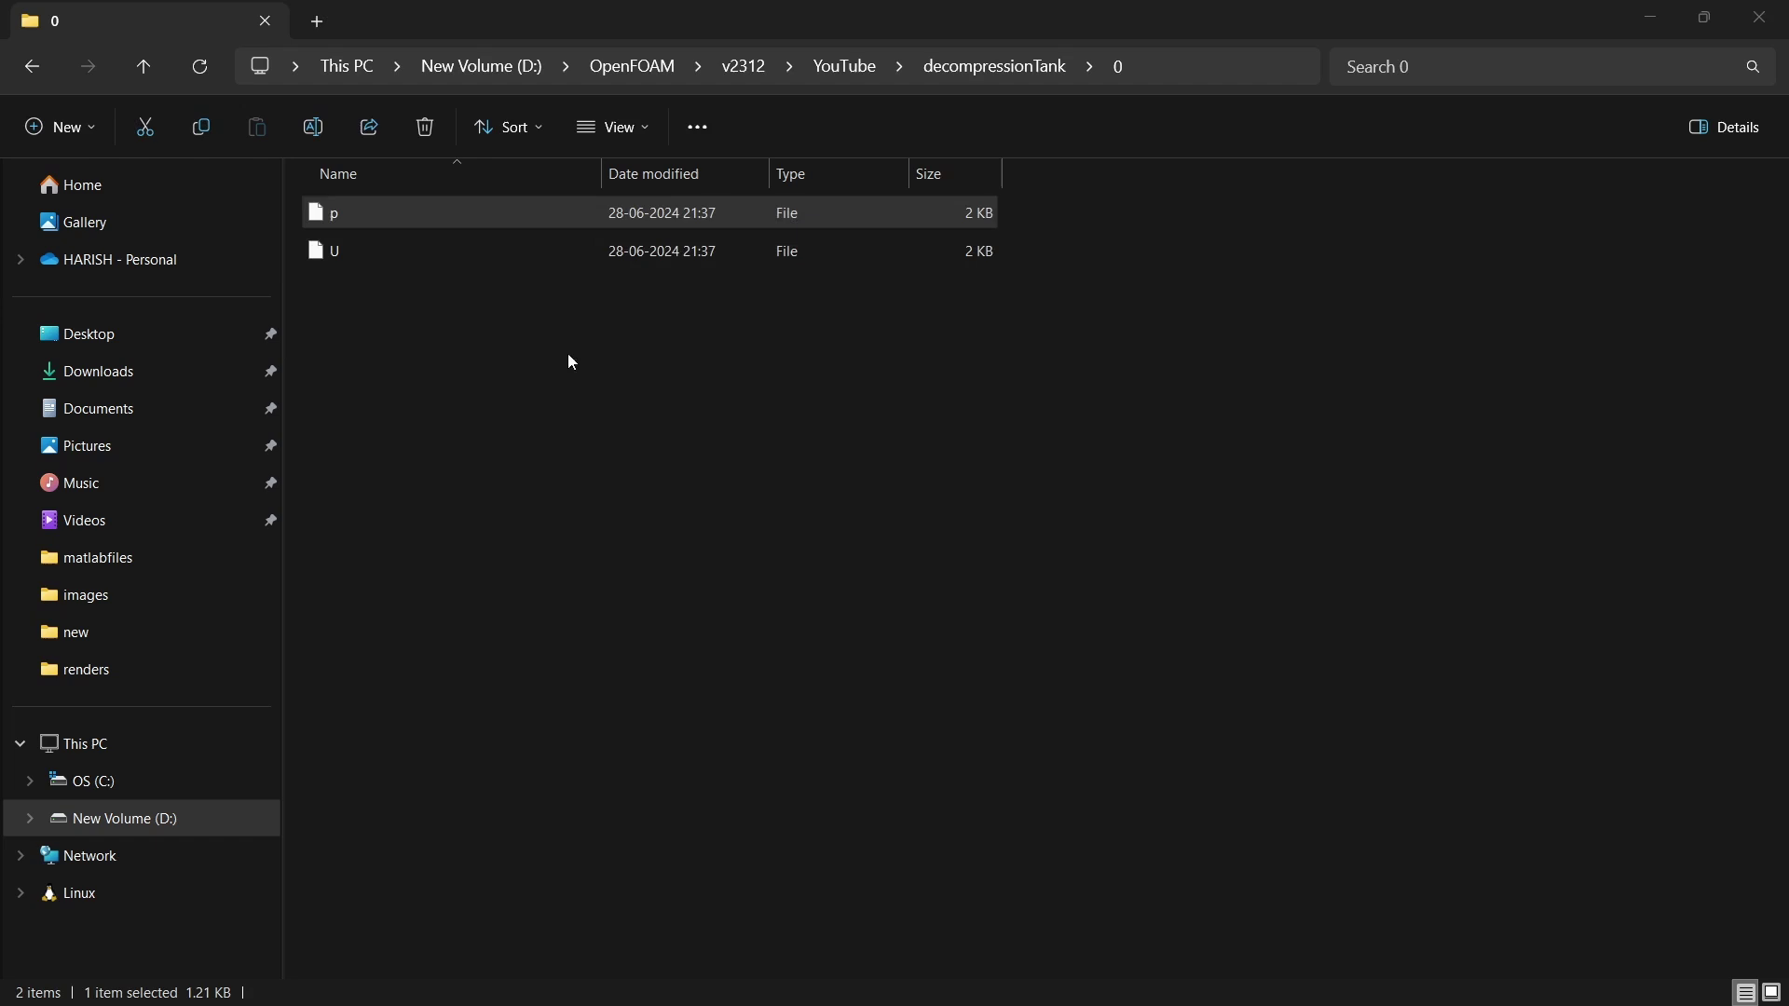
left_click(839, 463)
left_click(1002, 811)
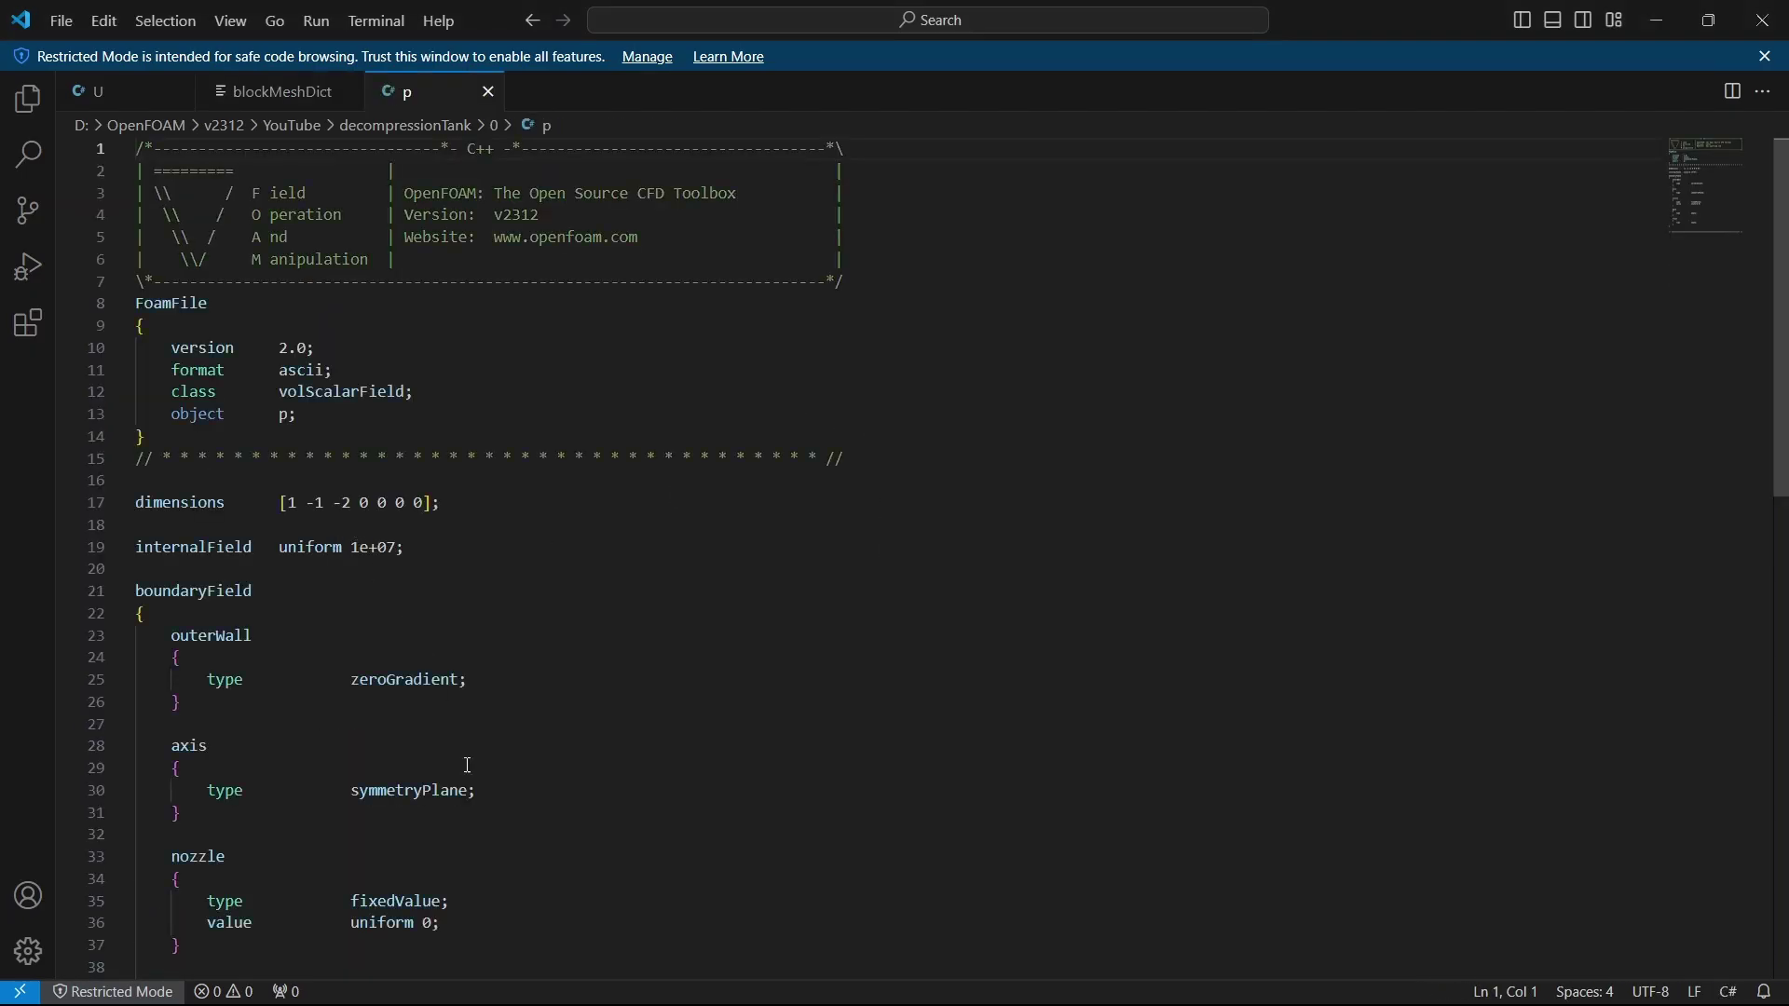
Check p's nozzle boundary value, fixedValue uniform 0
scroll(469, 765, "down", 3)
left_click(424, 751)
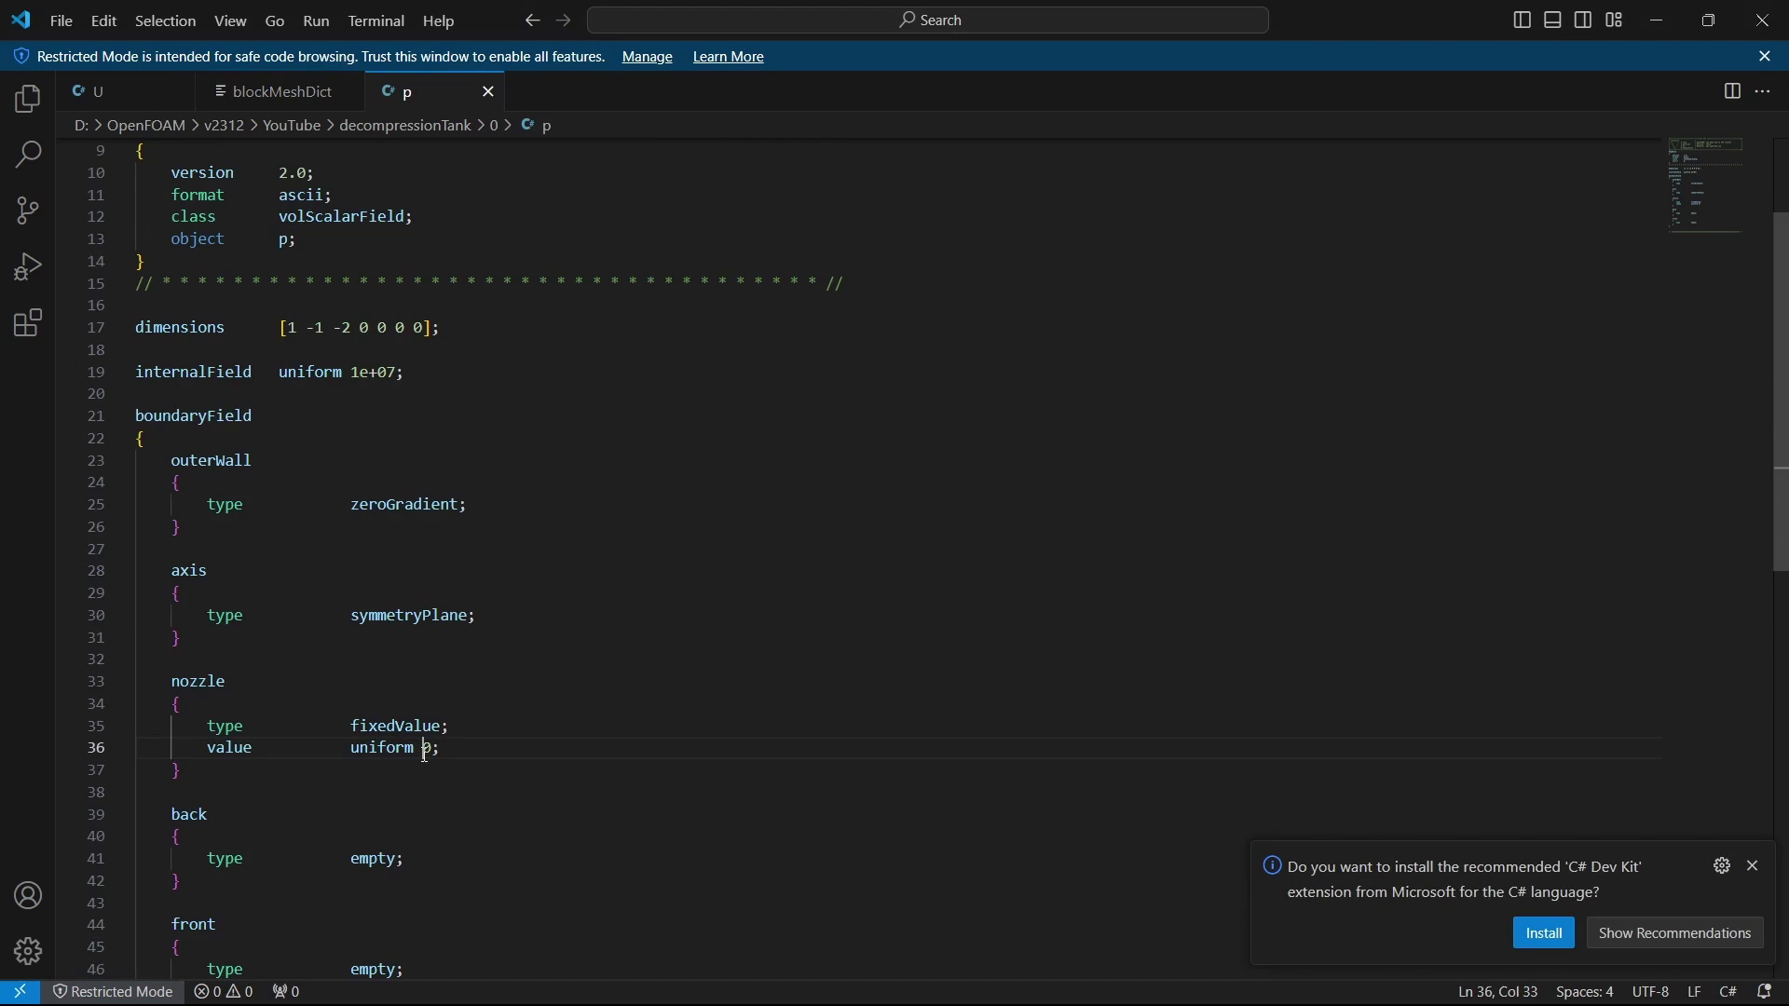
left_click(451, 748)
key("alt+Tab")
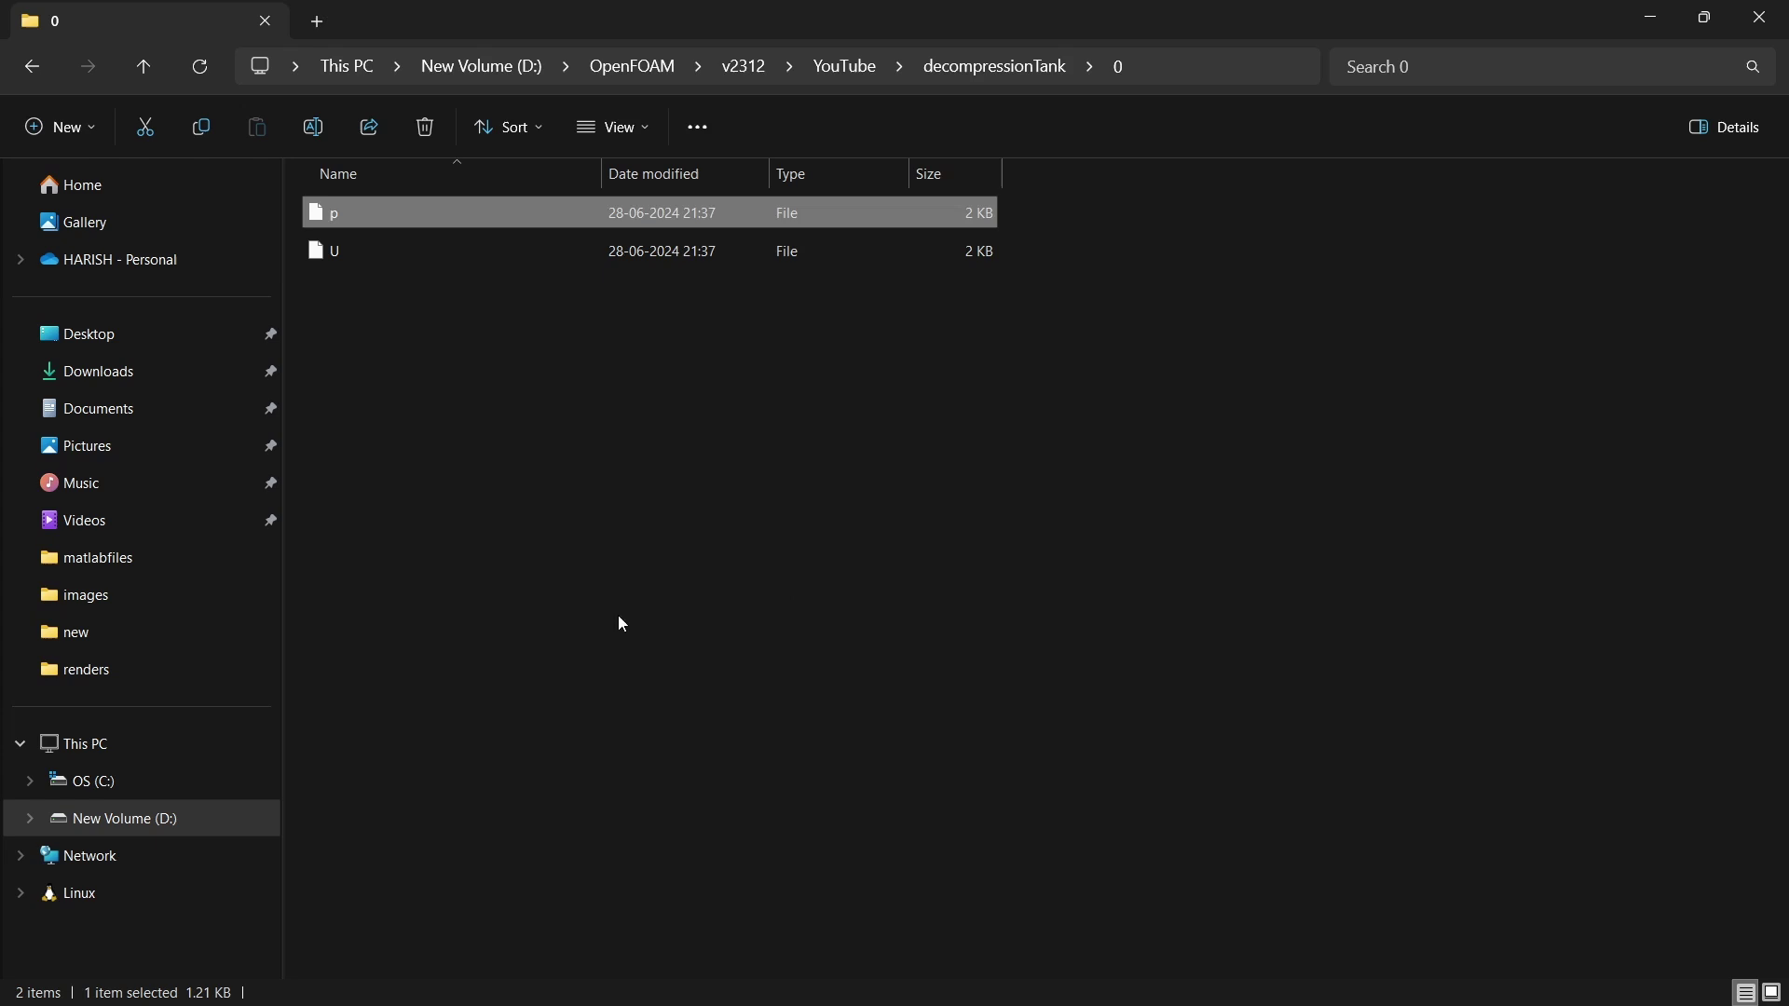
Open constant/transportProperties in Visual Studio Code and check mu is 0.001
key("BackSpace")
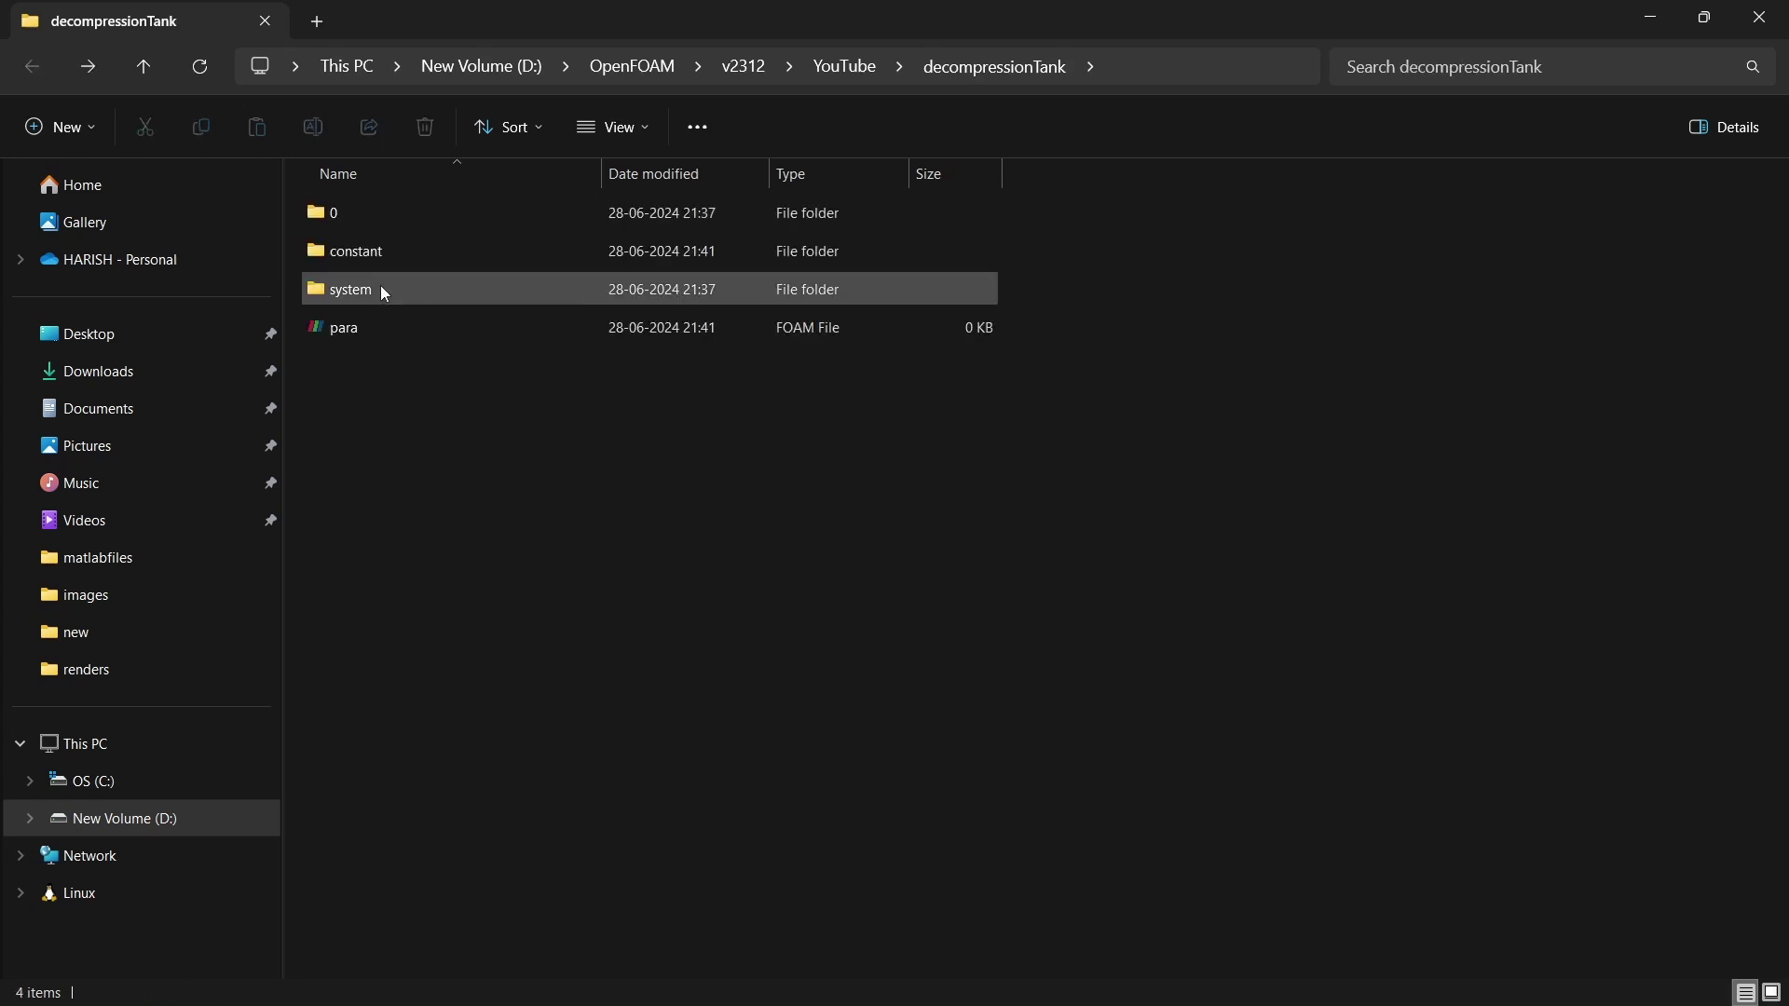
double_click(381, 287)
key("BackSpace")
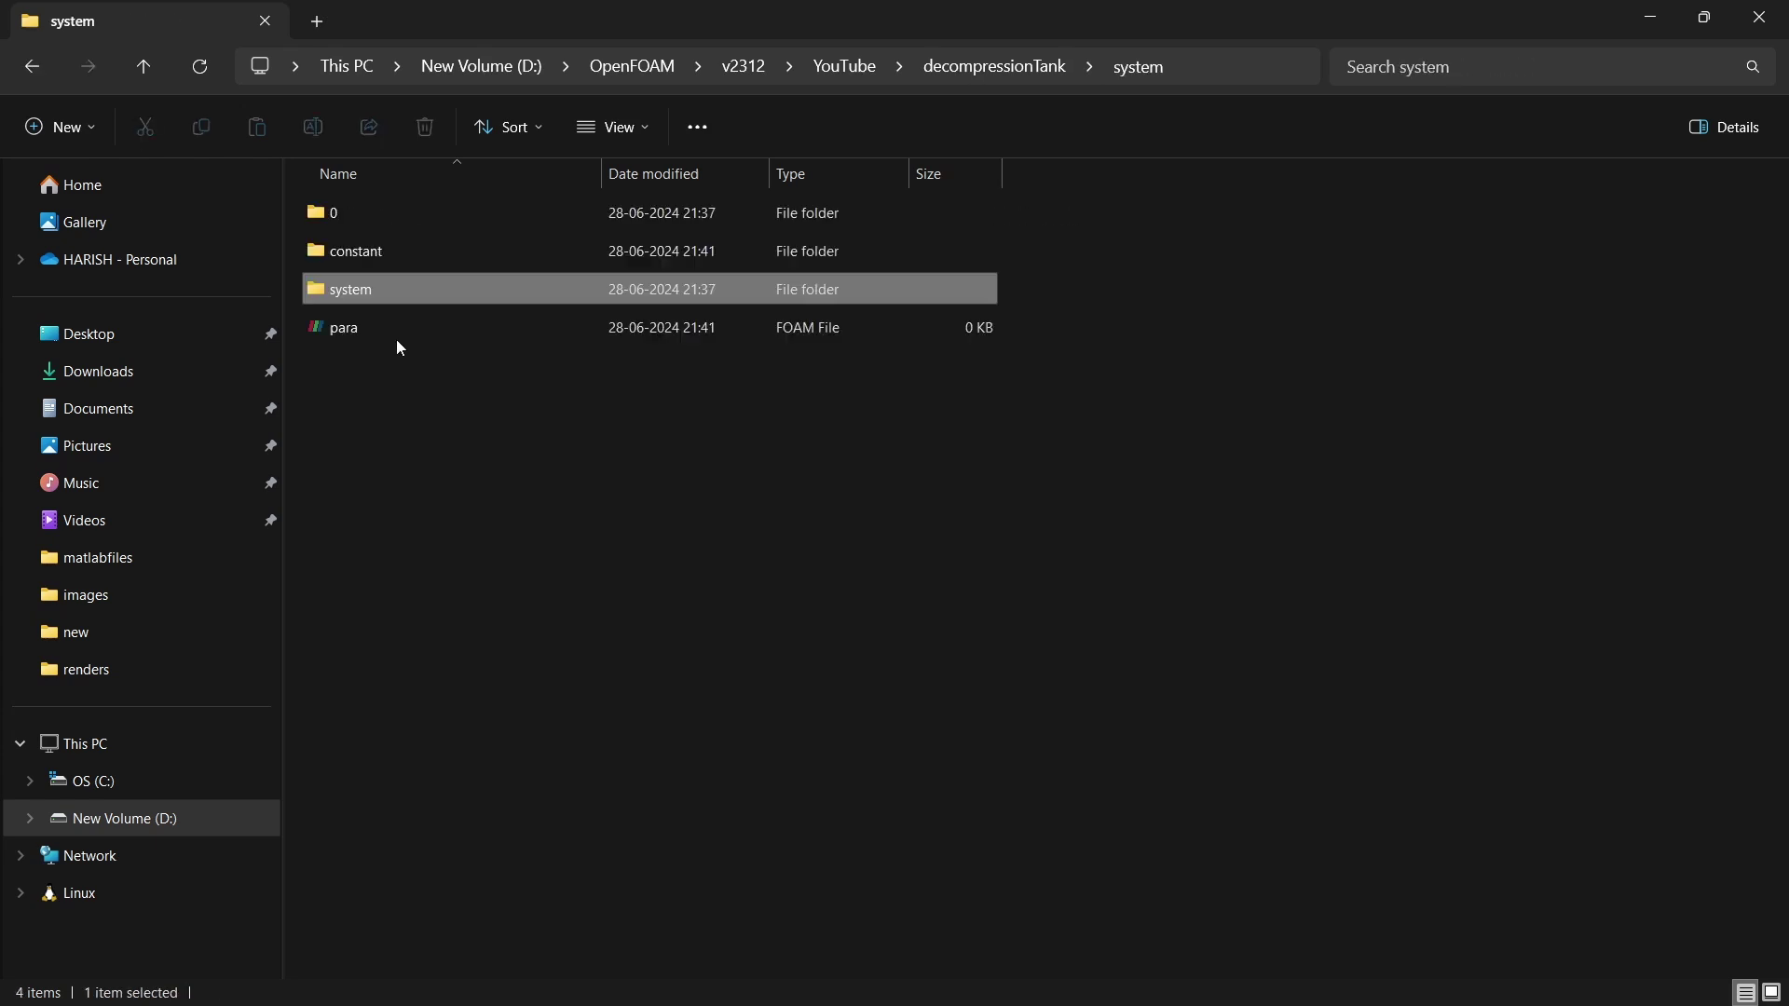
double_click(385, 251)
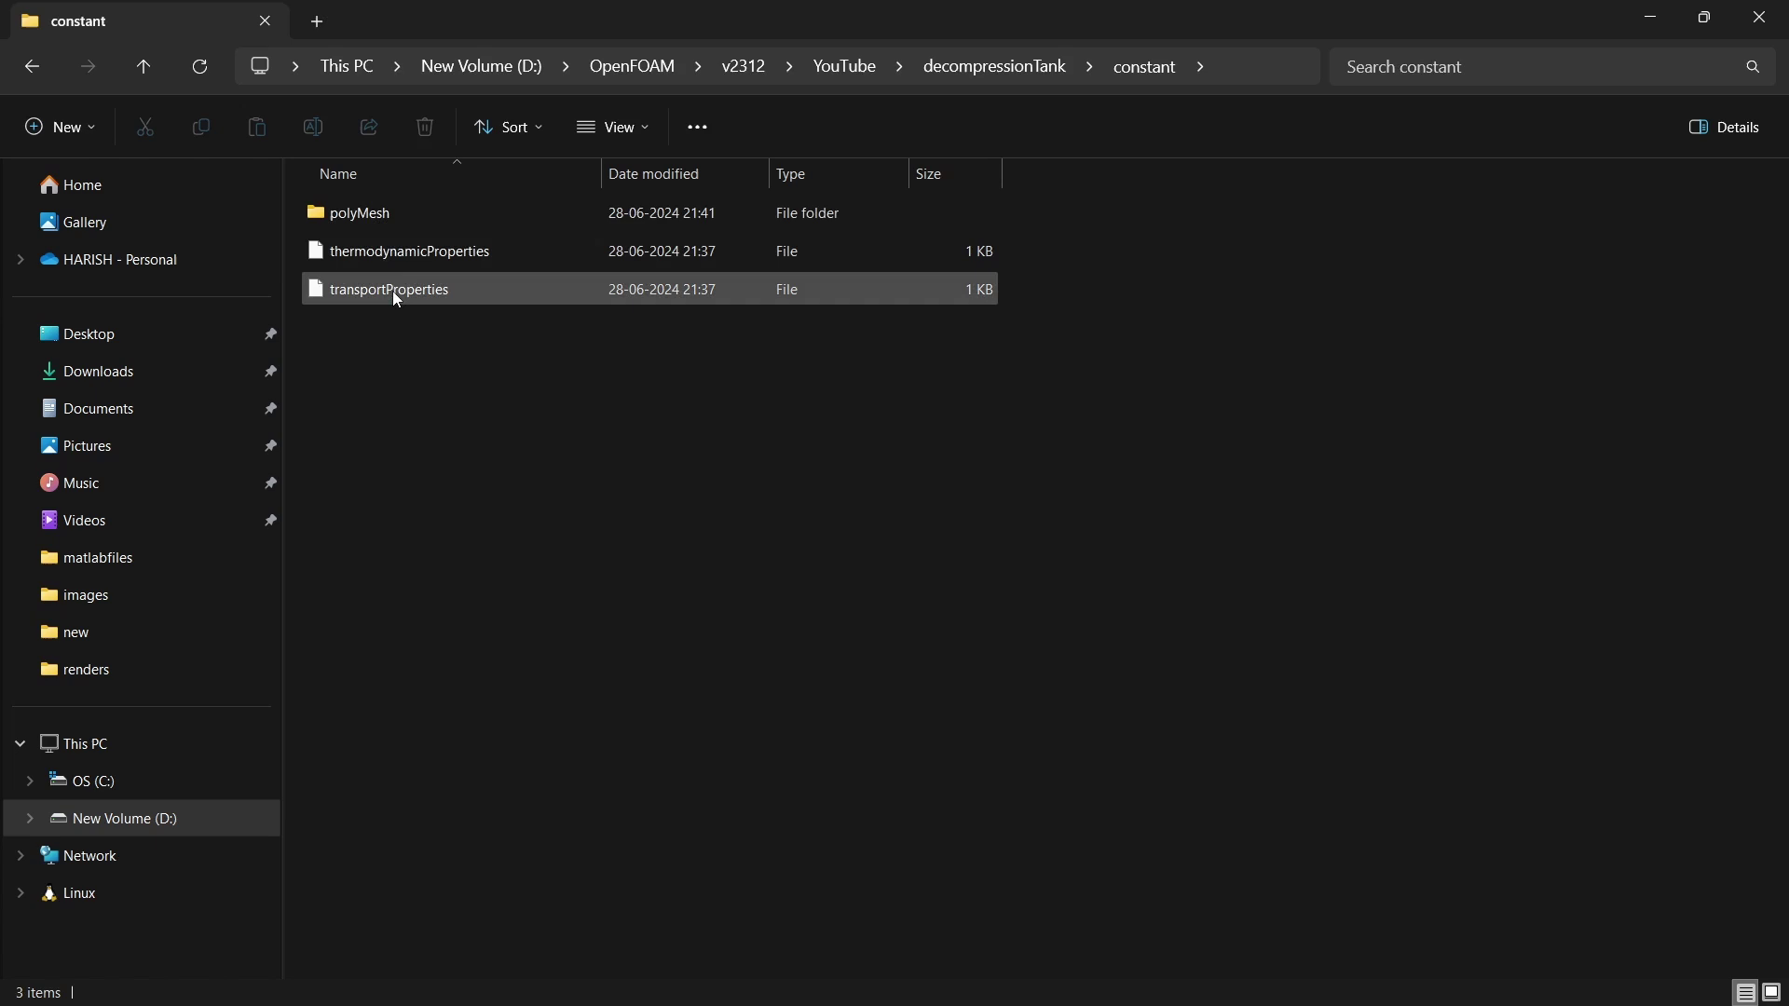
left_click(396, 294)
double_click(393, 291)
left_click(771, 466)
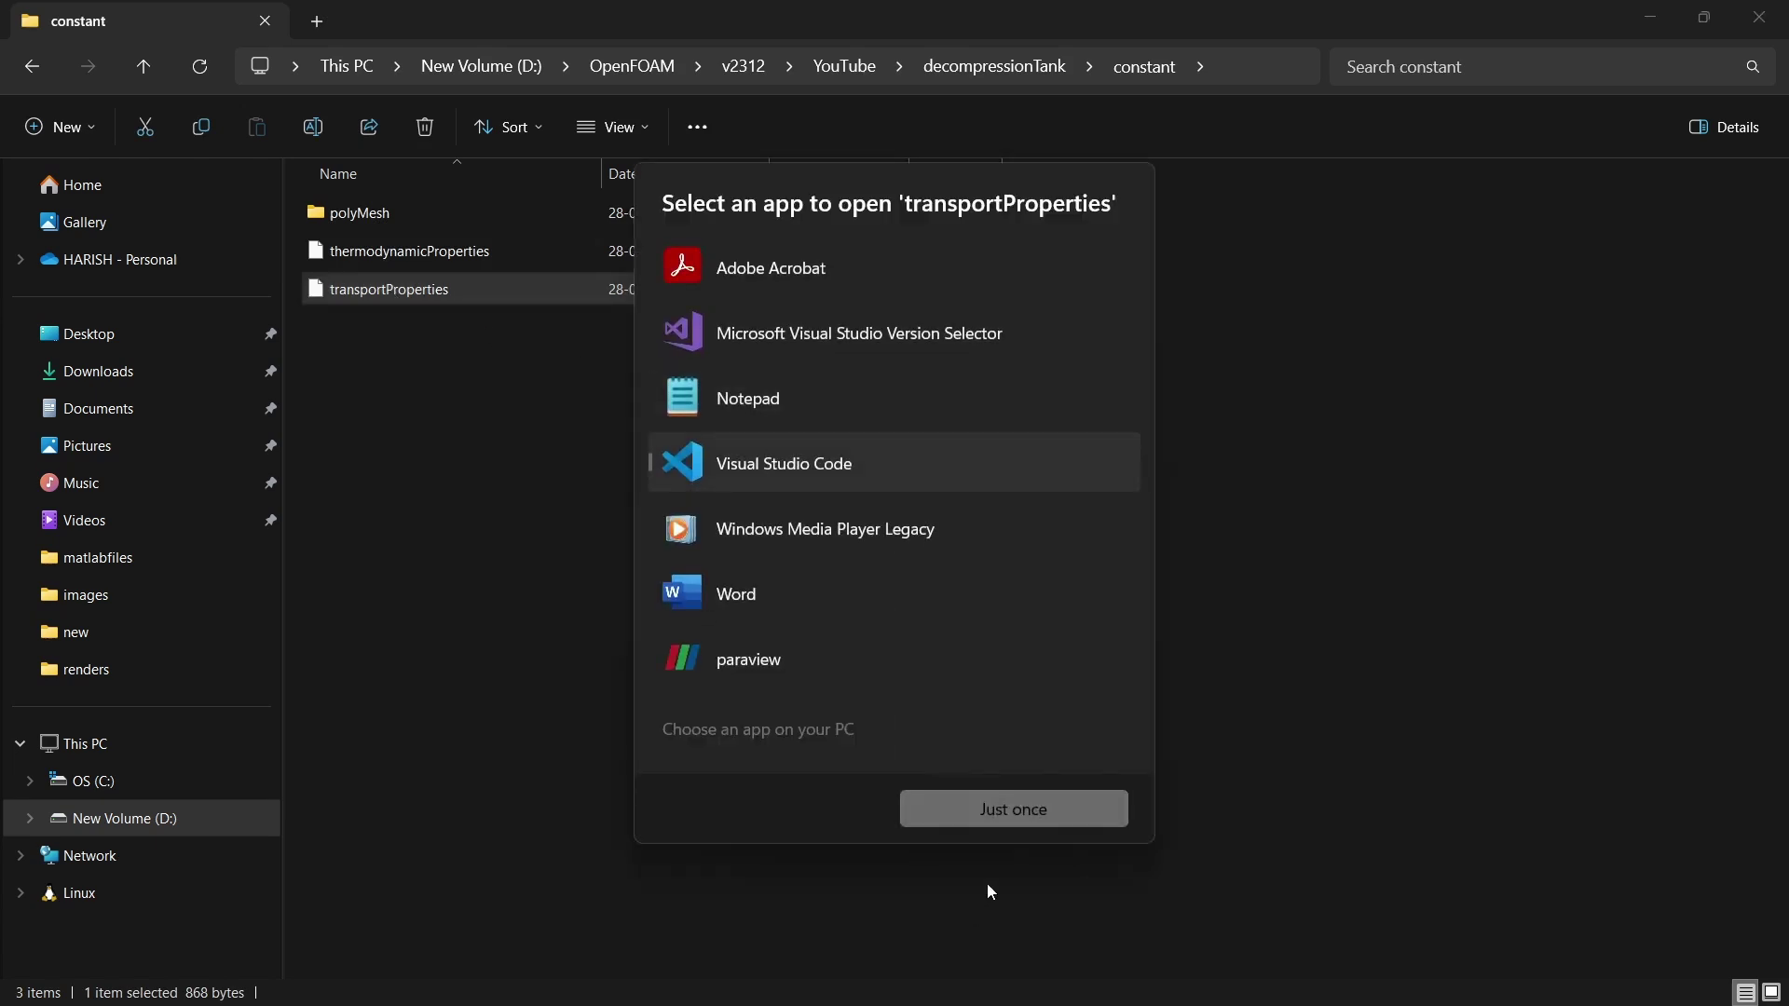
left_click(1006, 810)
scroll(339, 659, "down", 3)
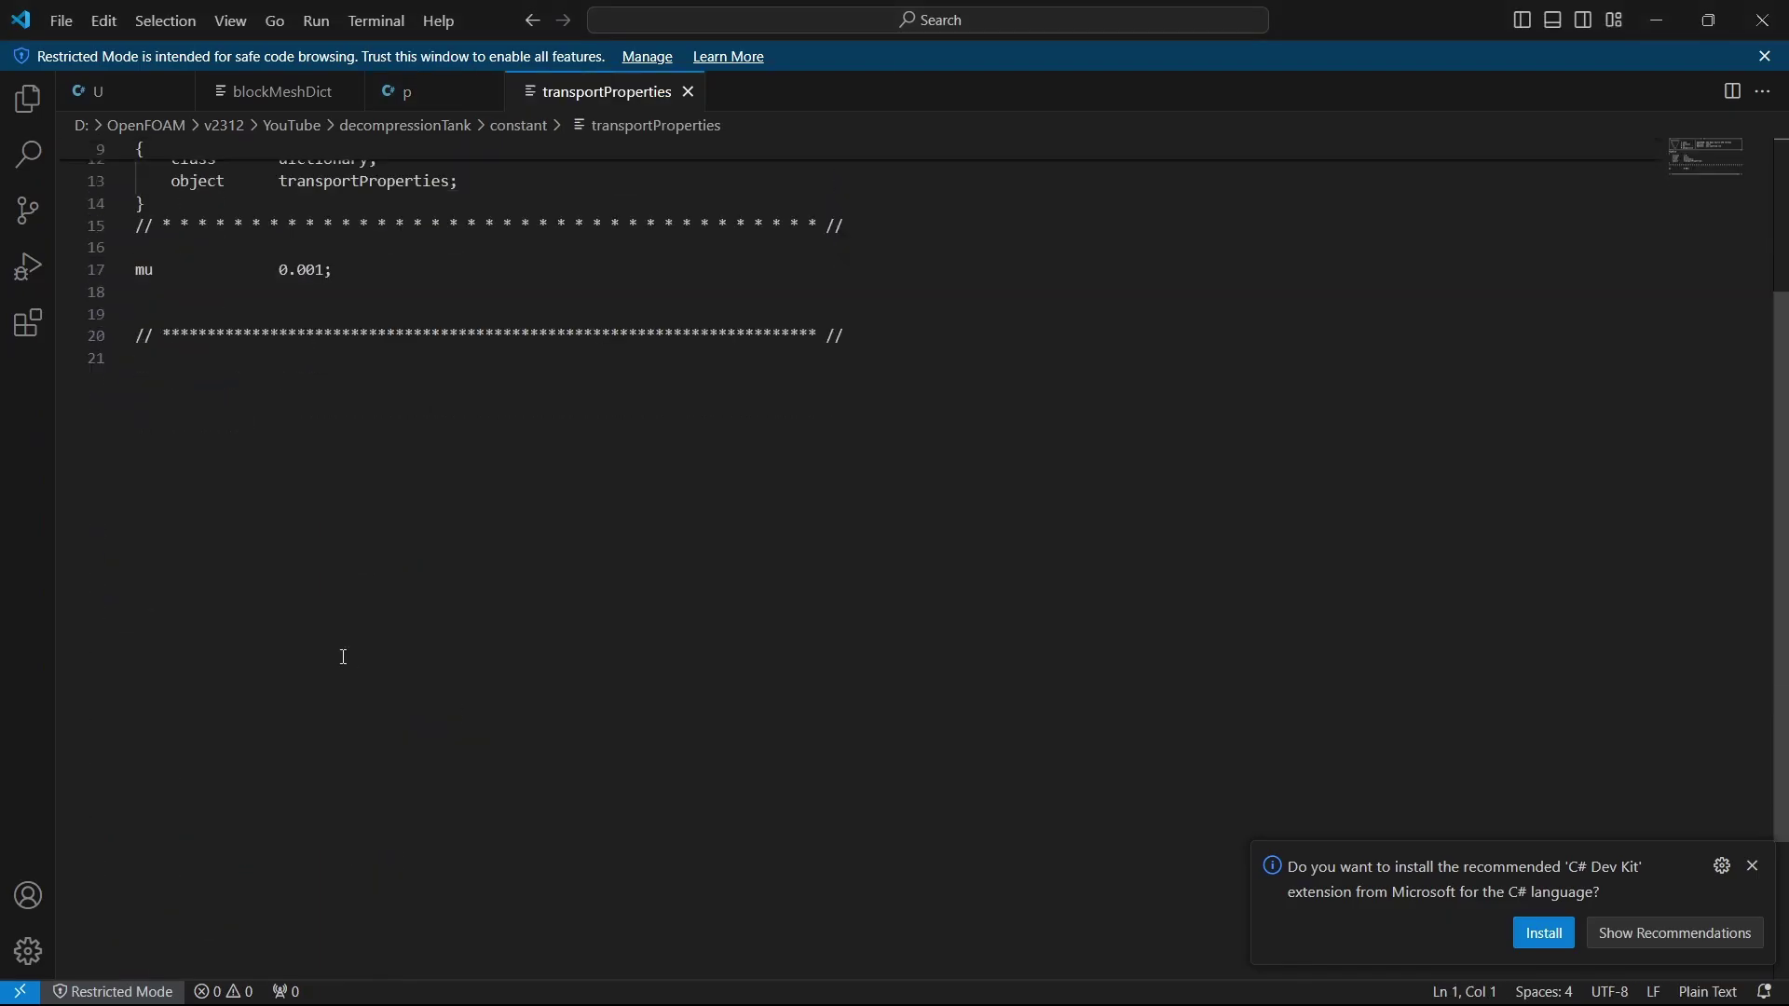
scroll(162, 480, "up", 3)
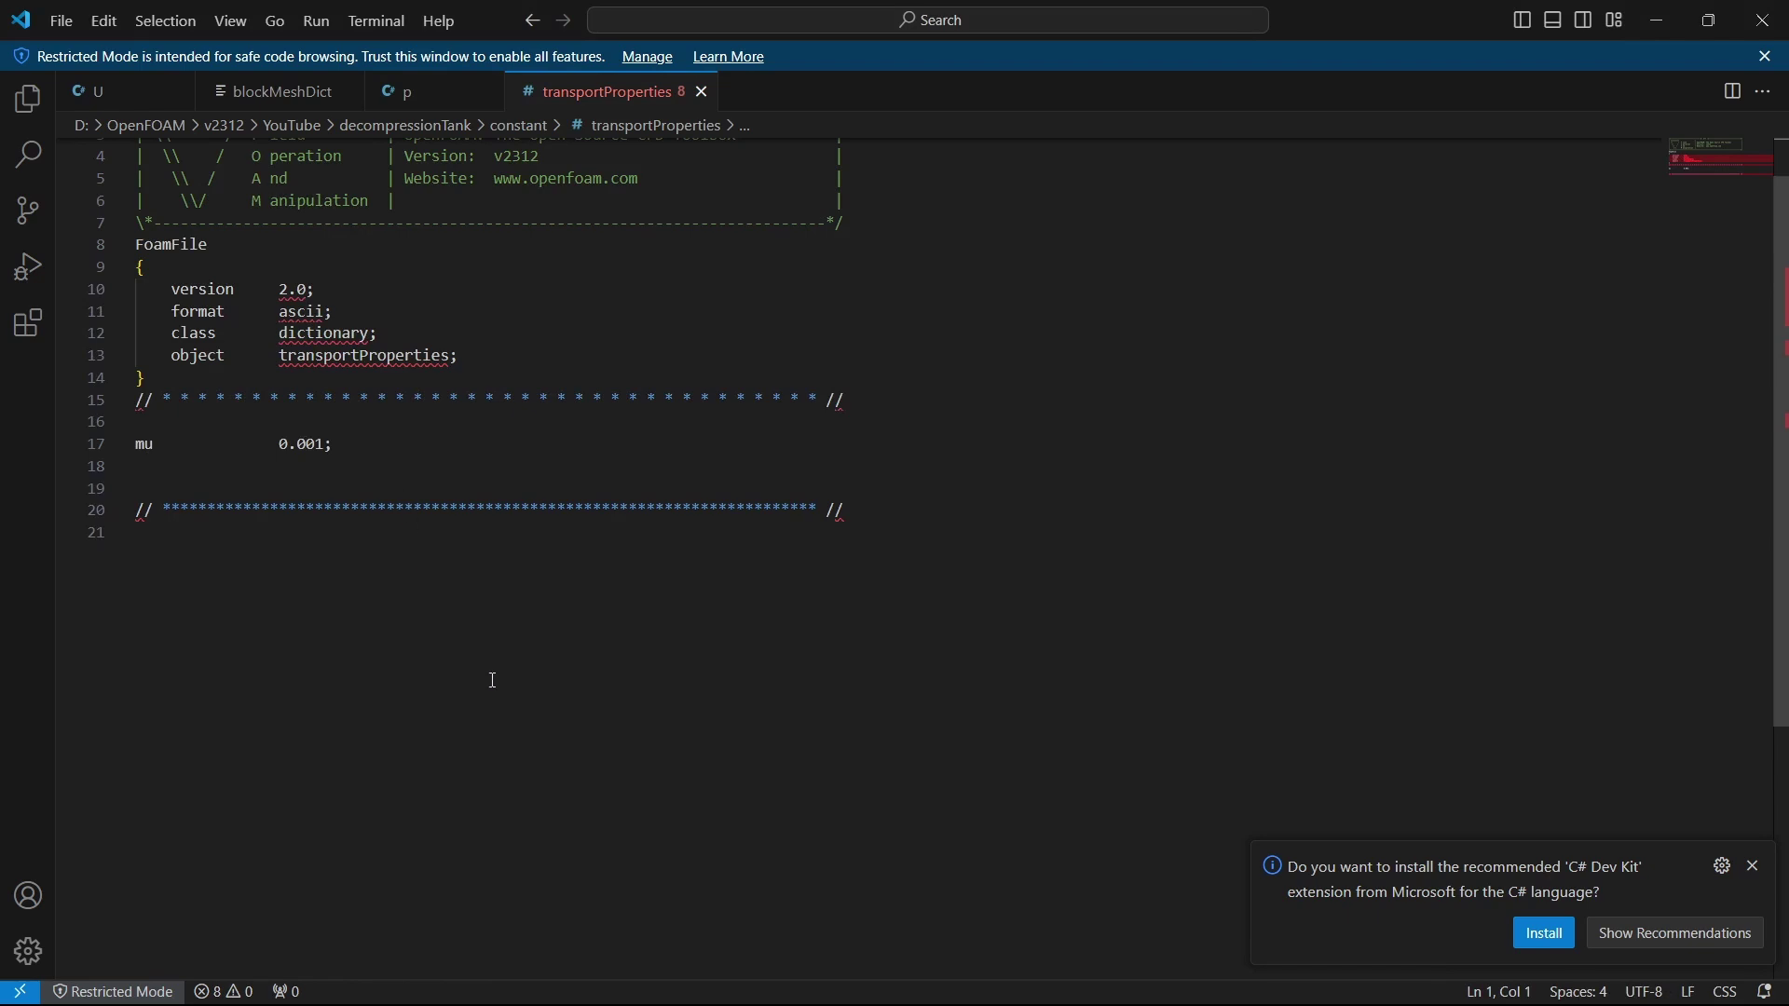
scroll(515, 714, "up", 1)
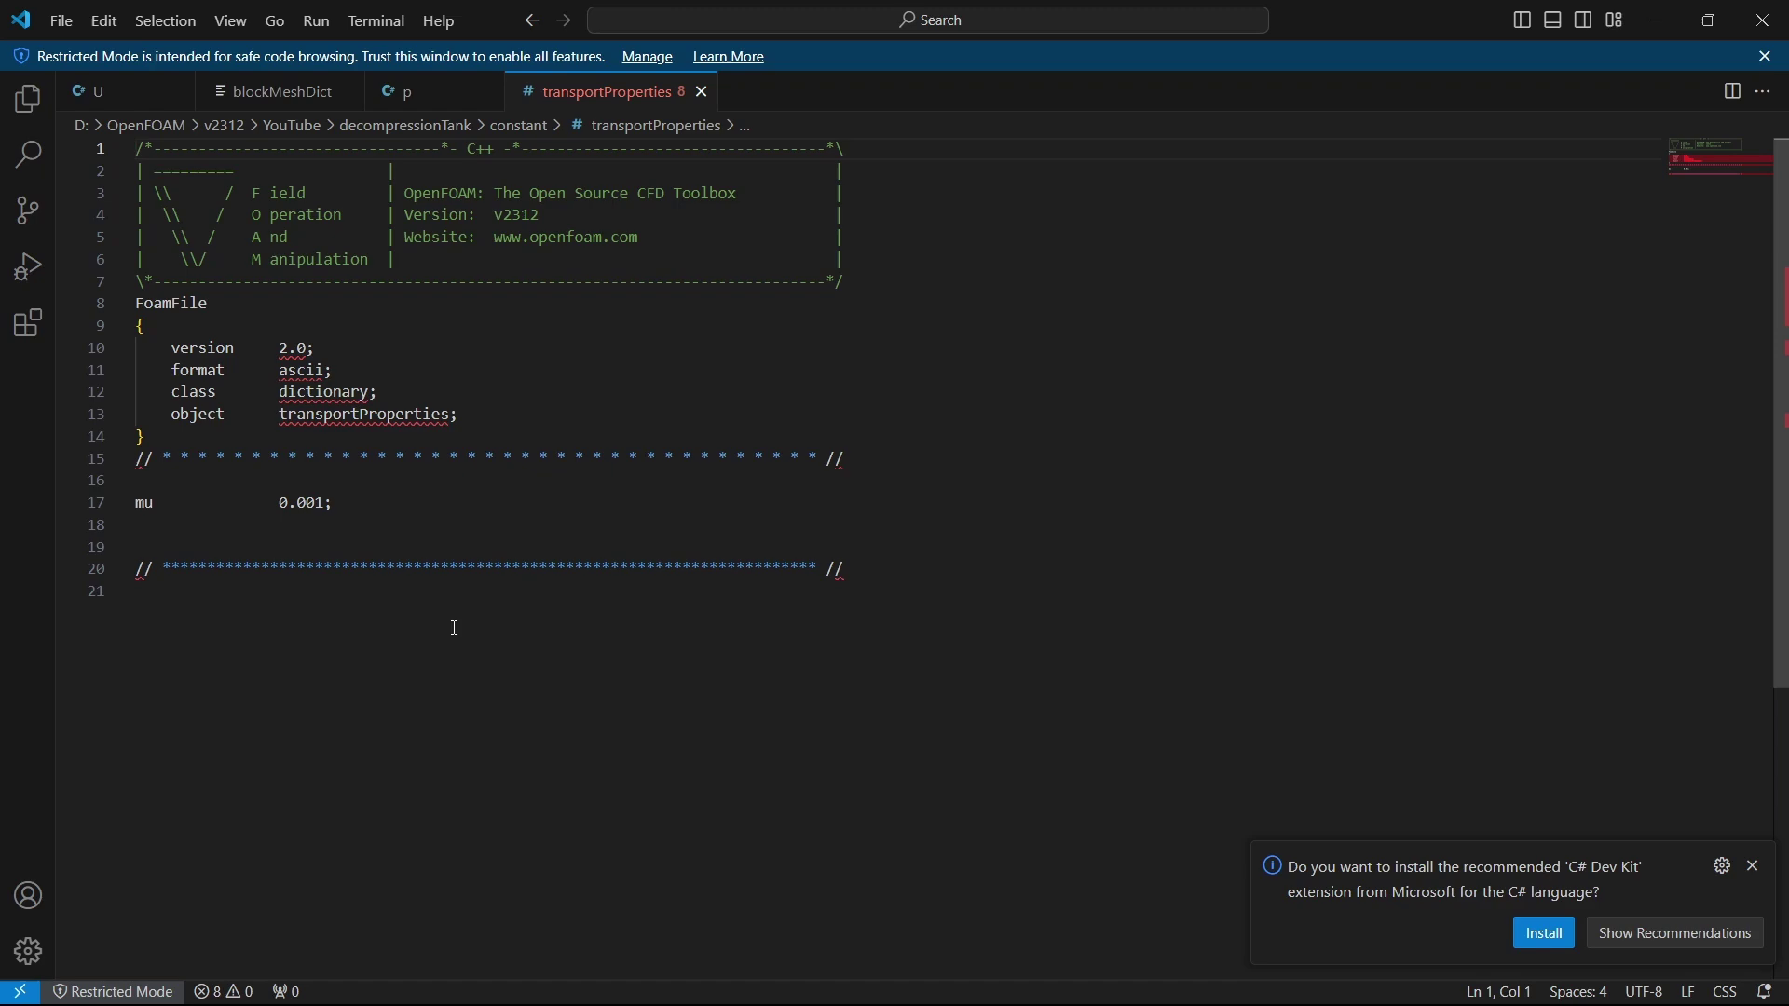
Open thermodynamicProperties in Visual Studio Code; check rho0 1000, p0 100000, psi 4.54e-07
key("alt+Tab")
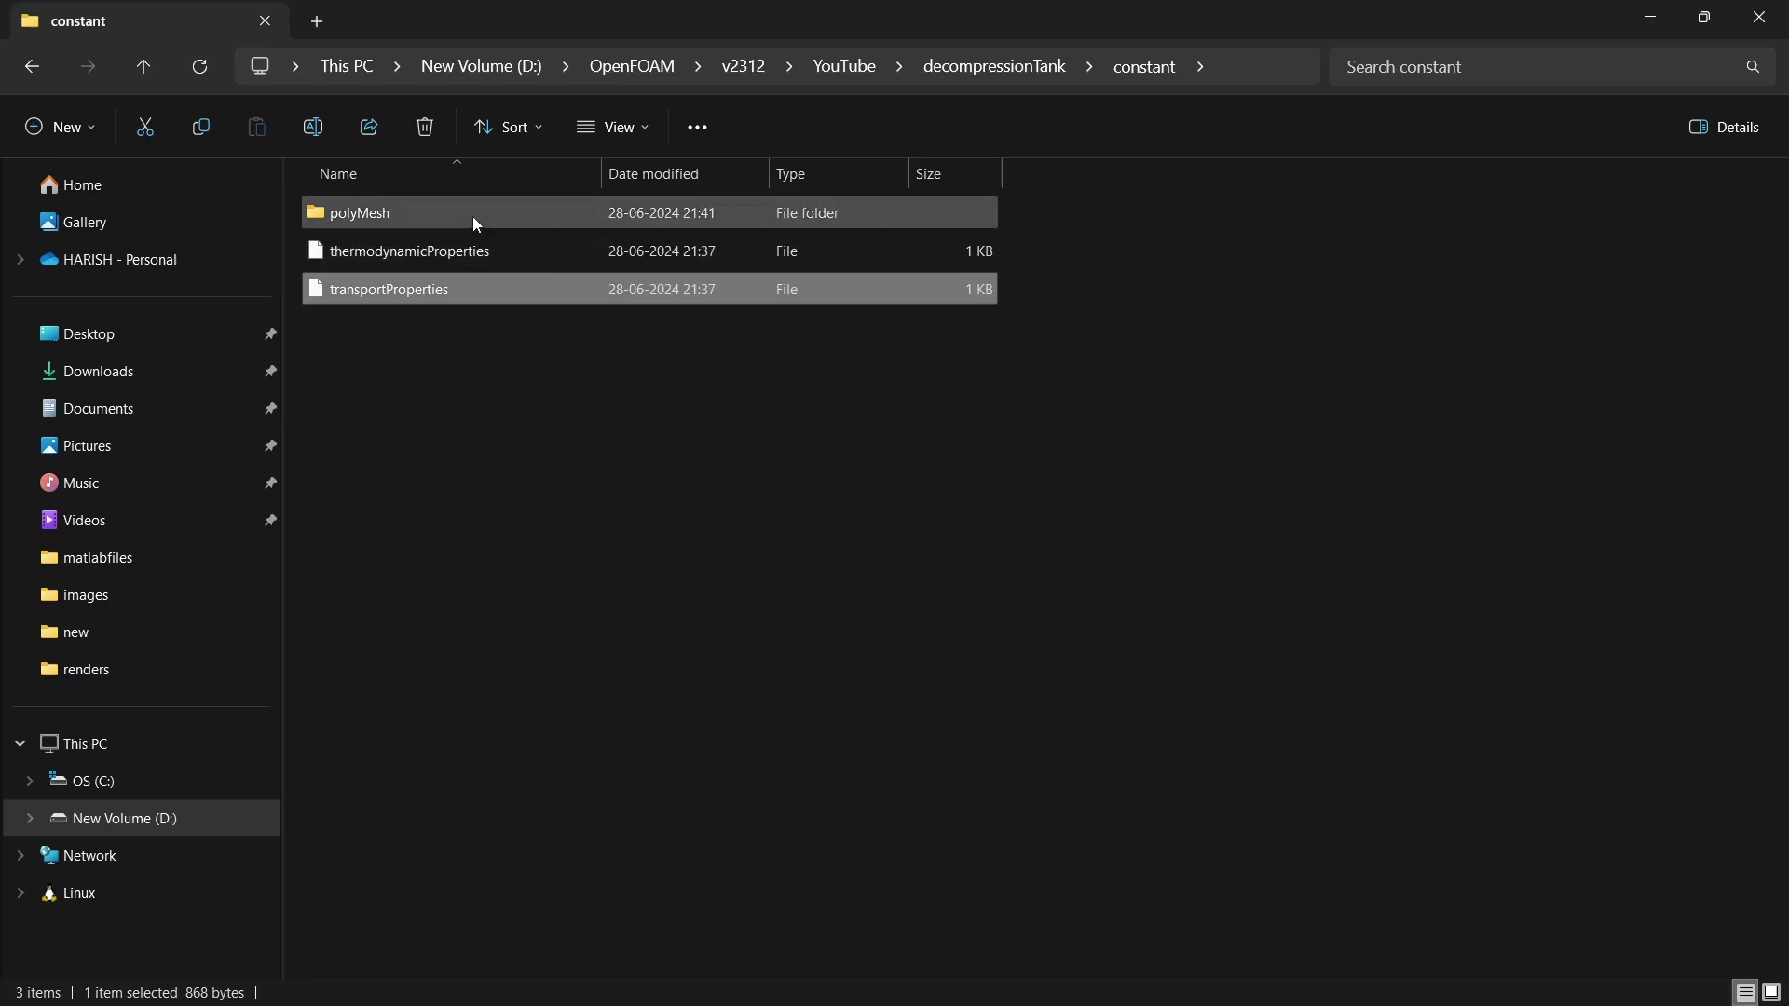
double_click(440, 269)
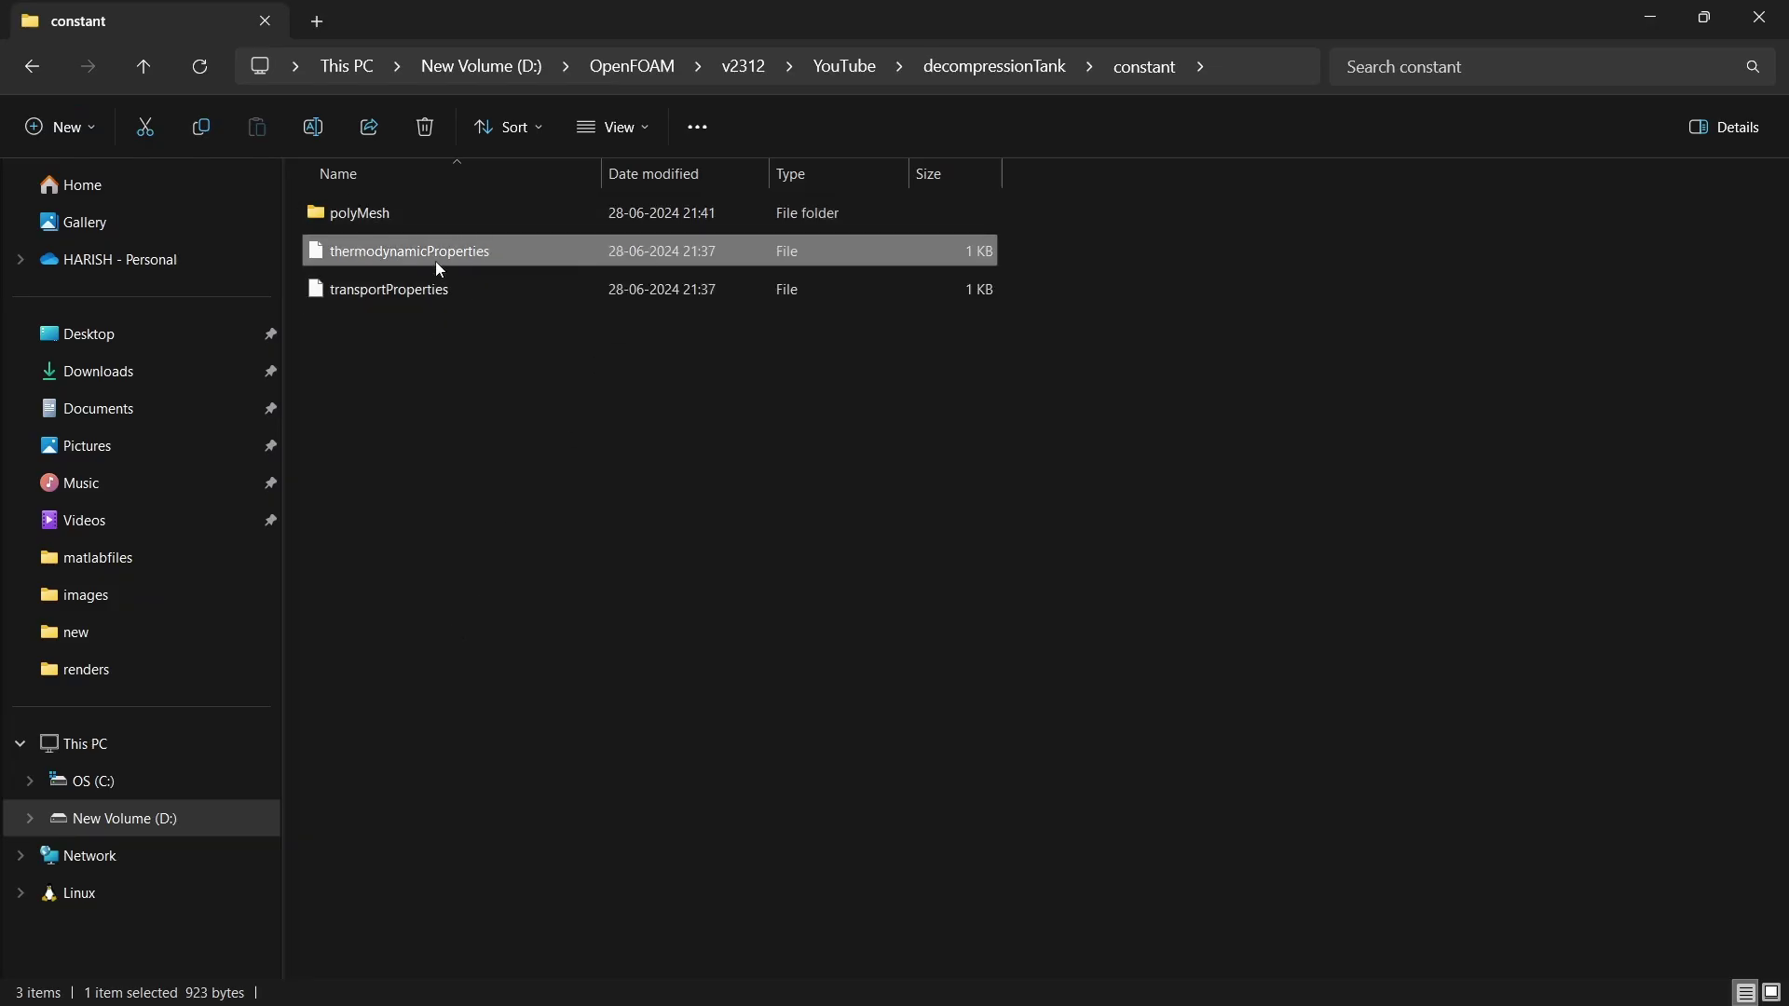
left_click(690, 494)
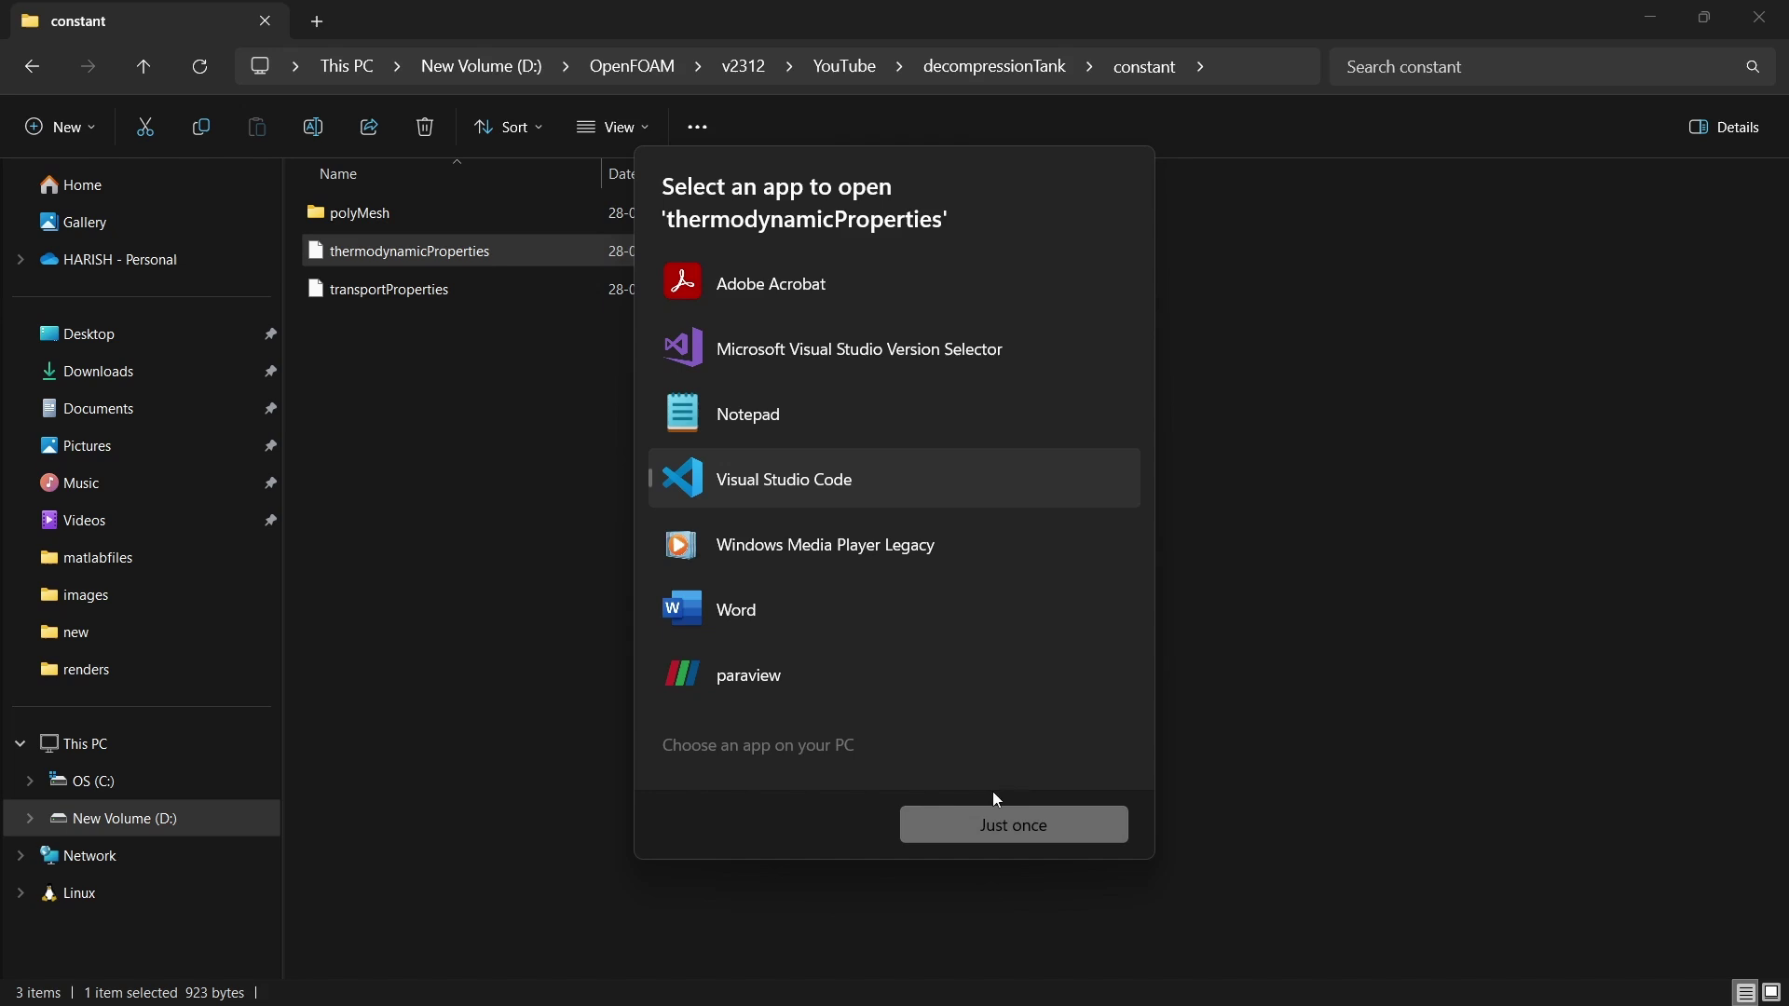
left_click(978, 820)
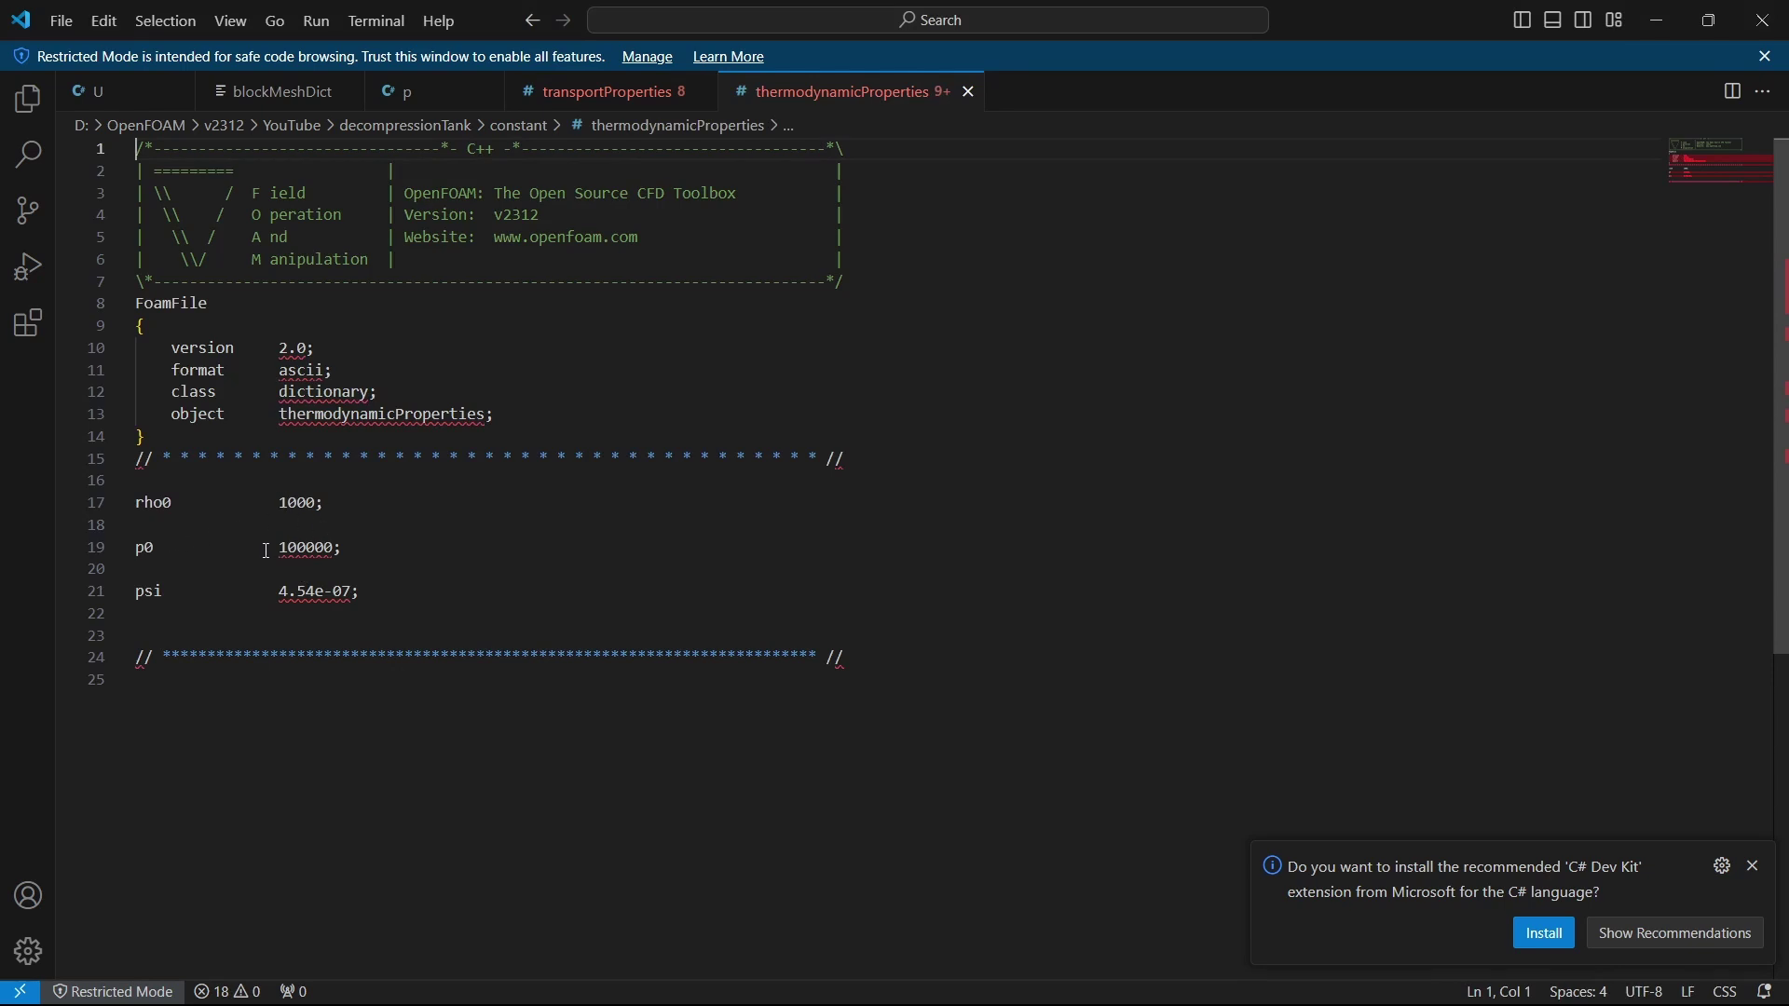
mouse_move(317, 548)
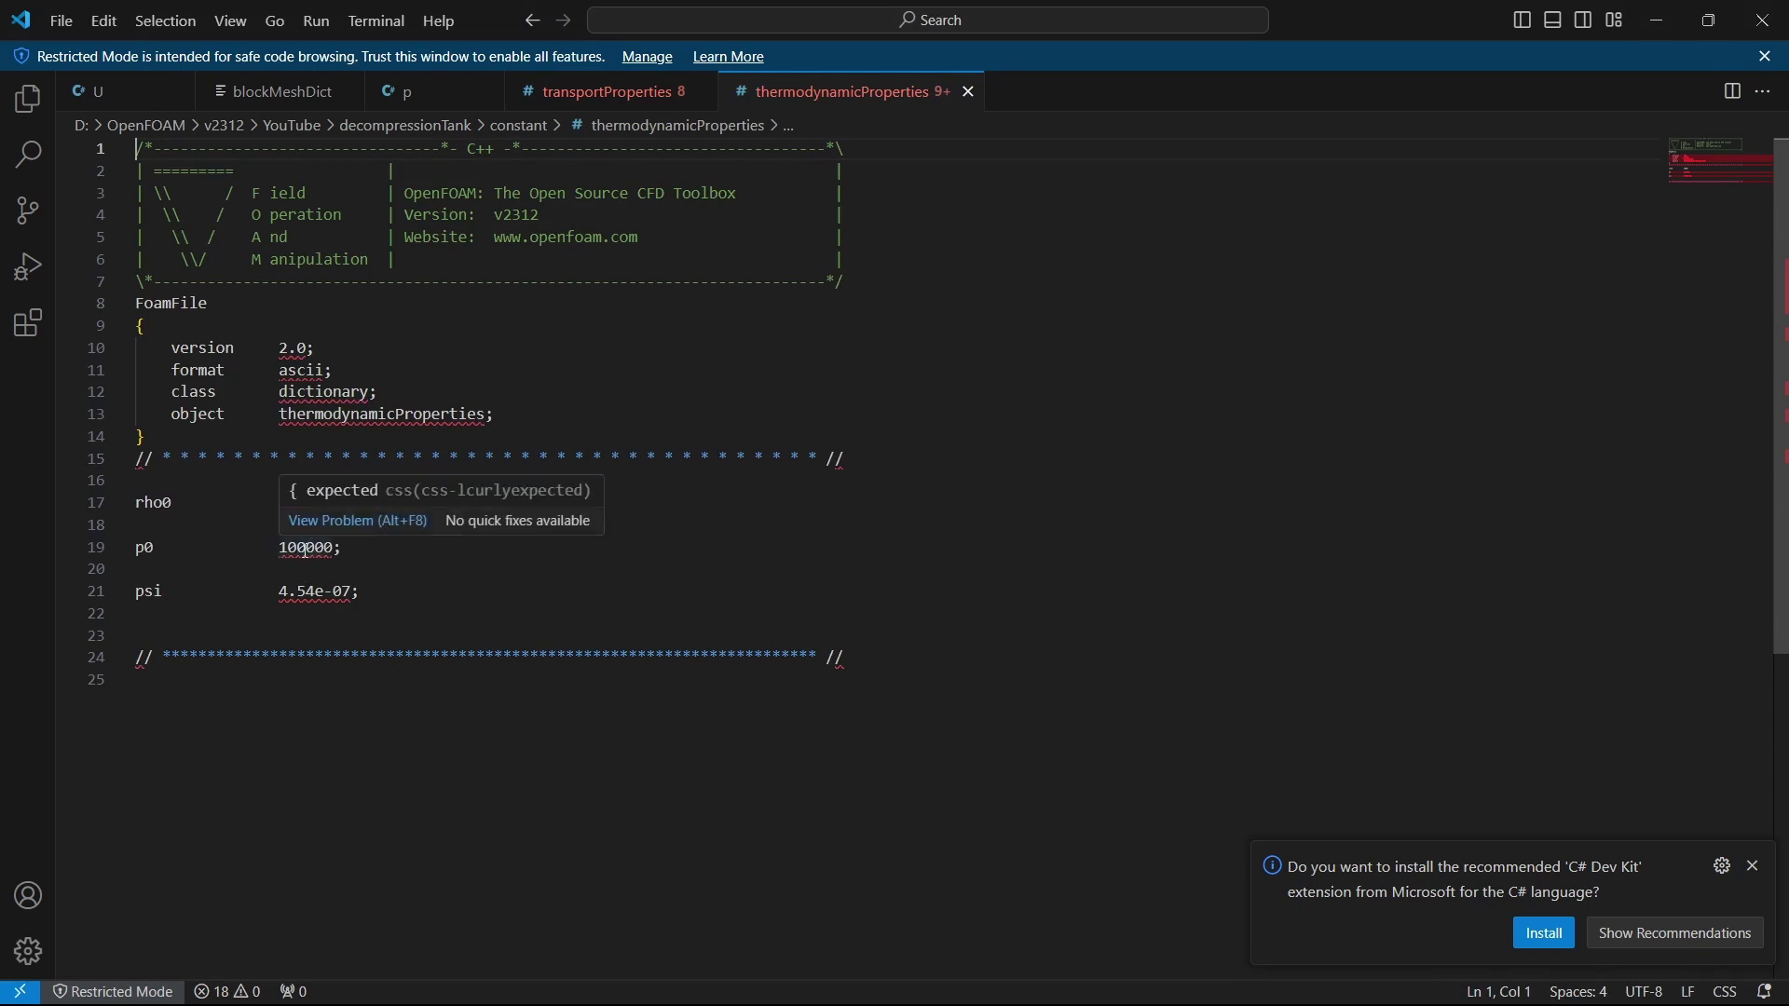
left_click(306, 550)
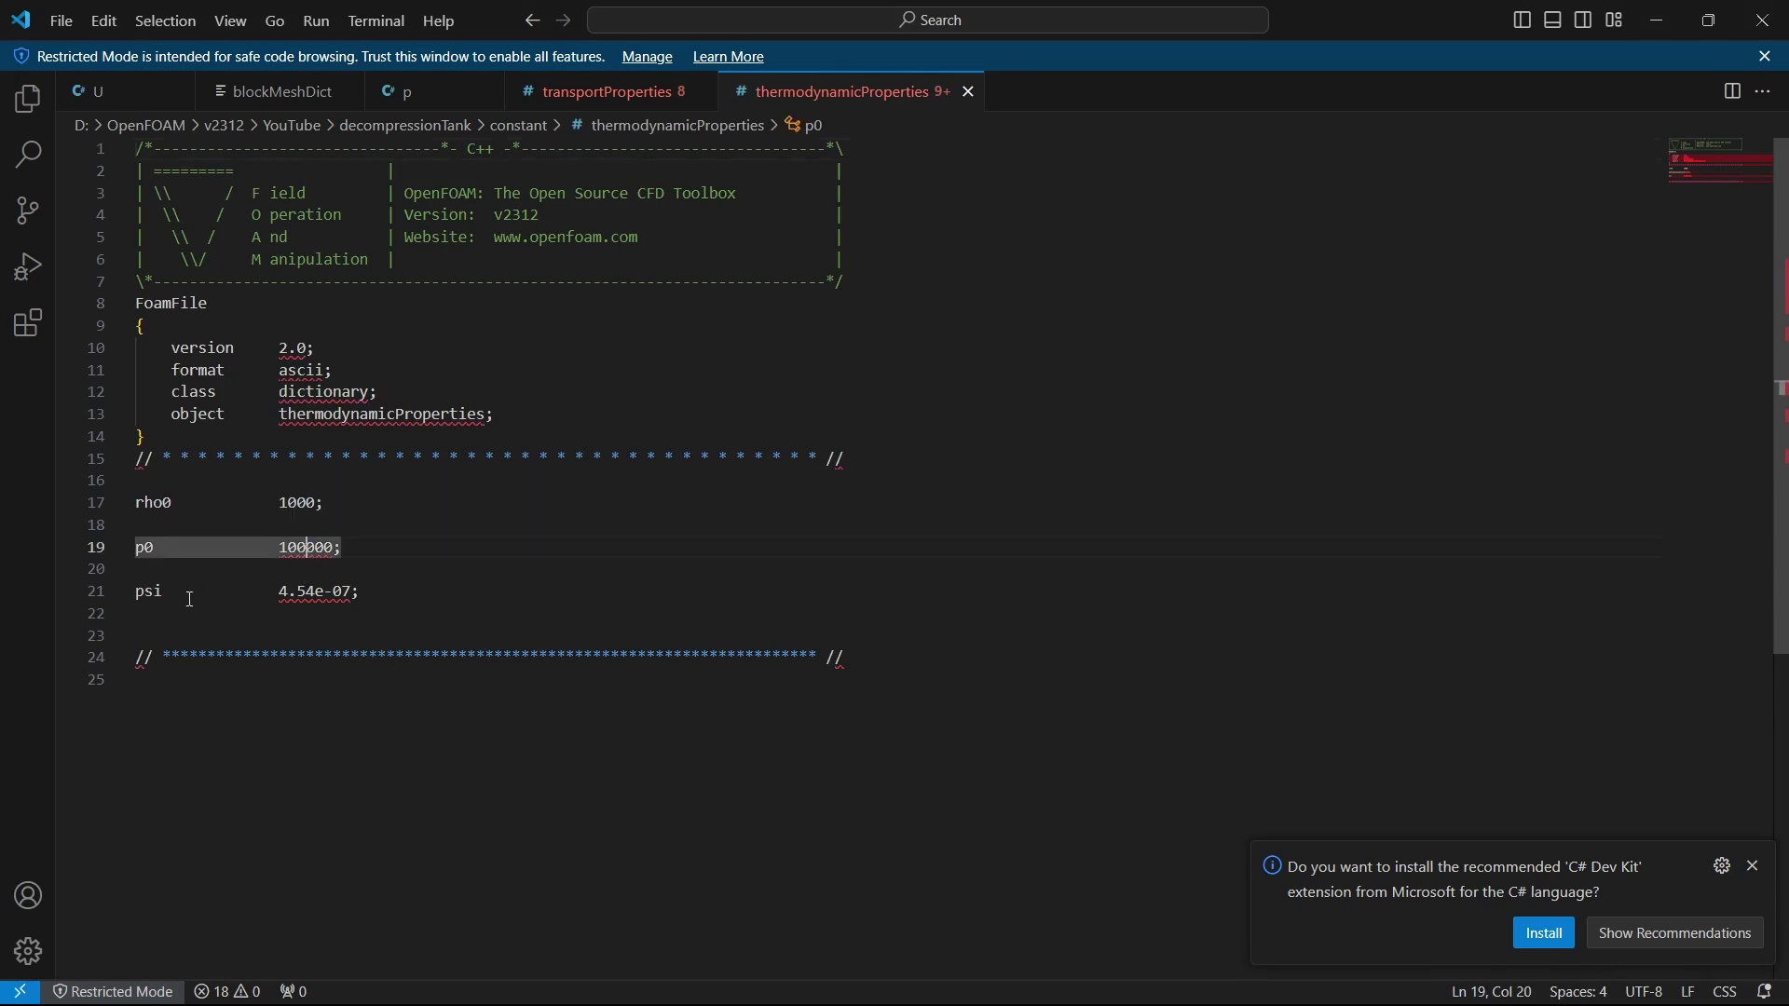
left_click(276, 610)
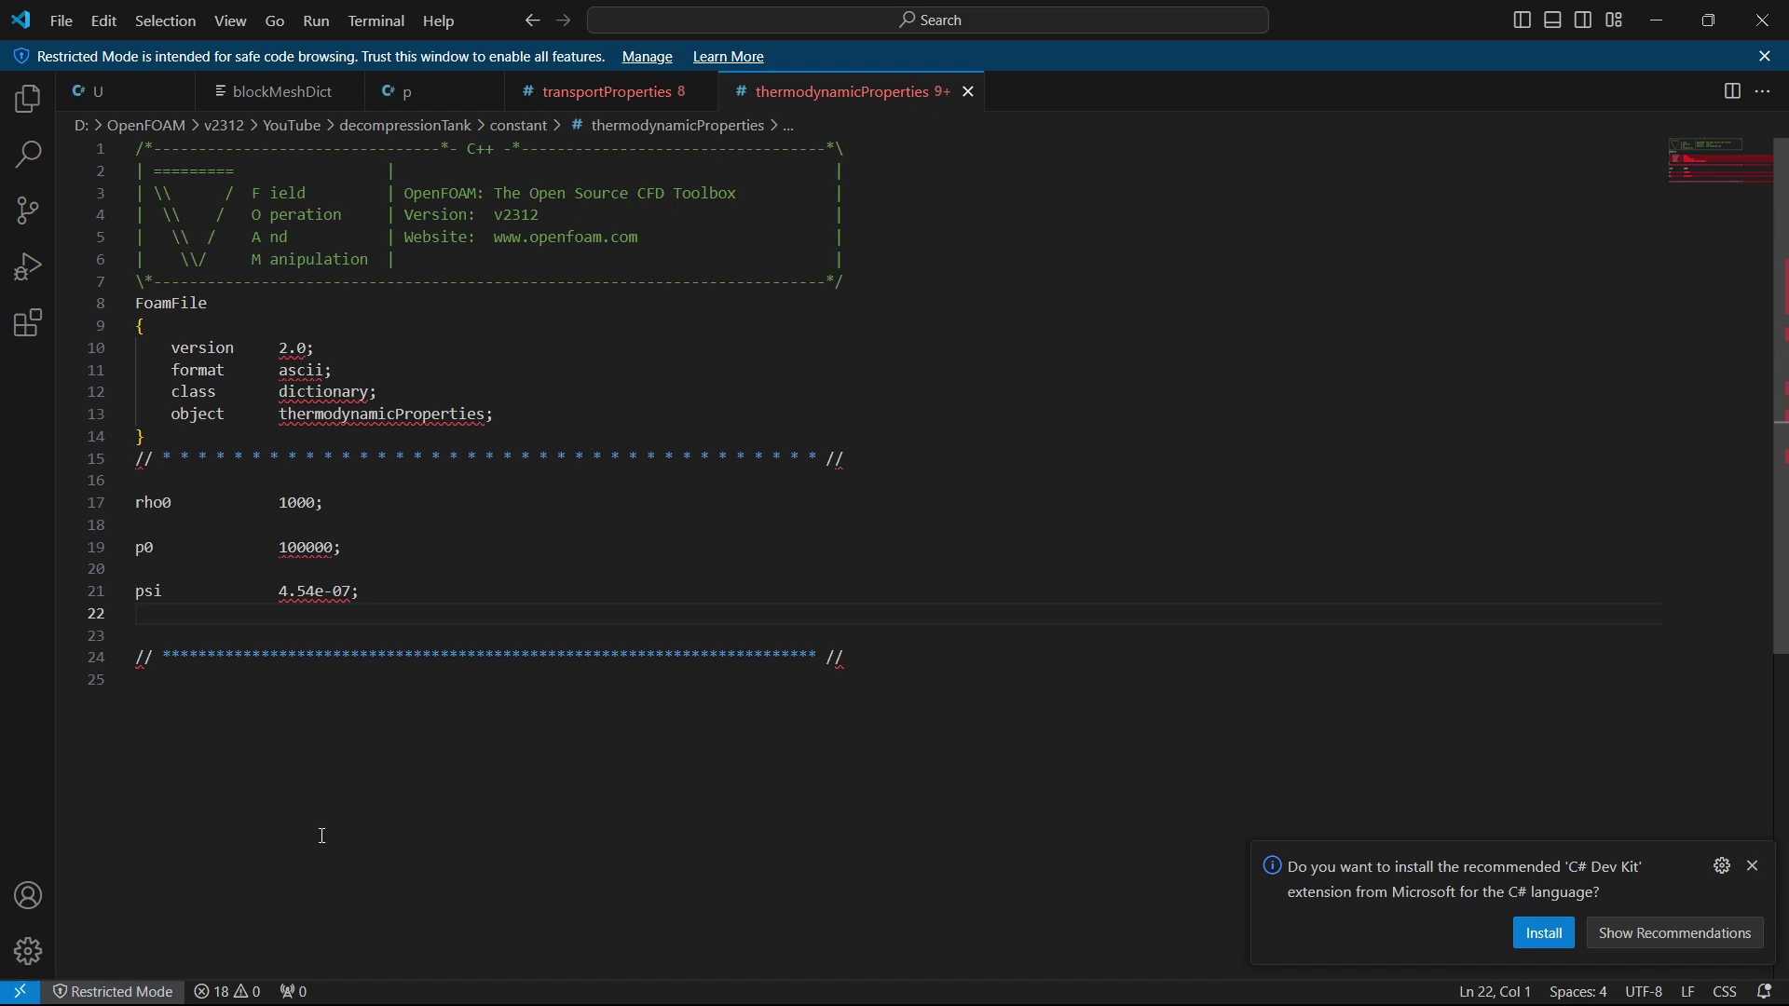
key("alt+Tab")
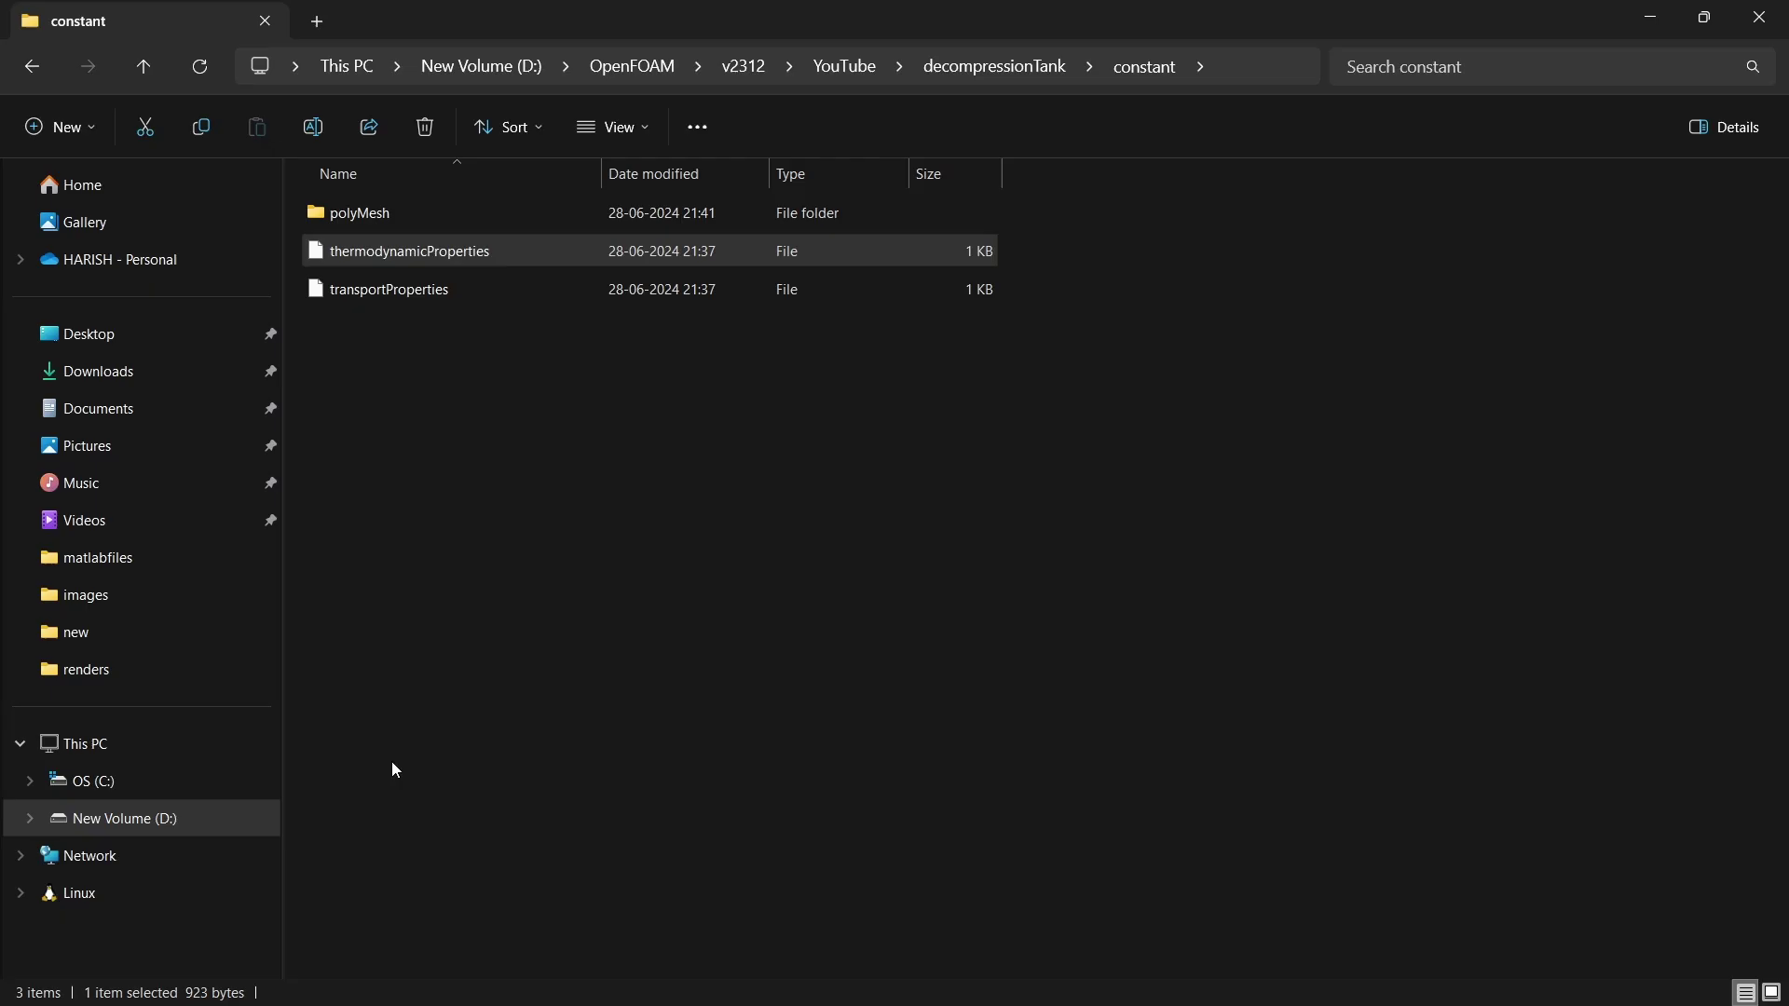
Open constant/polyMesh/boundary in Visual Studio Code just once
double_click(367, 209)
left_click(368, 214)
double_click(367, 213)
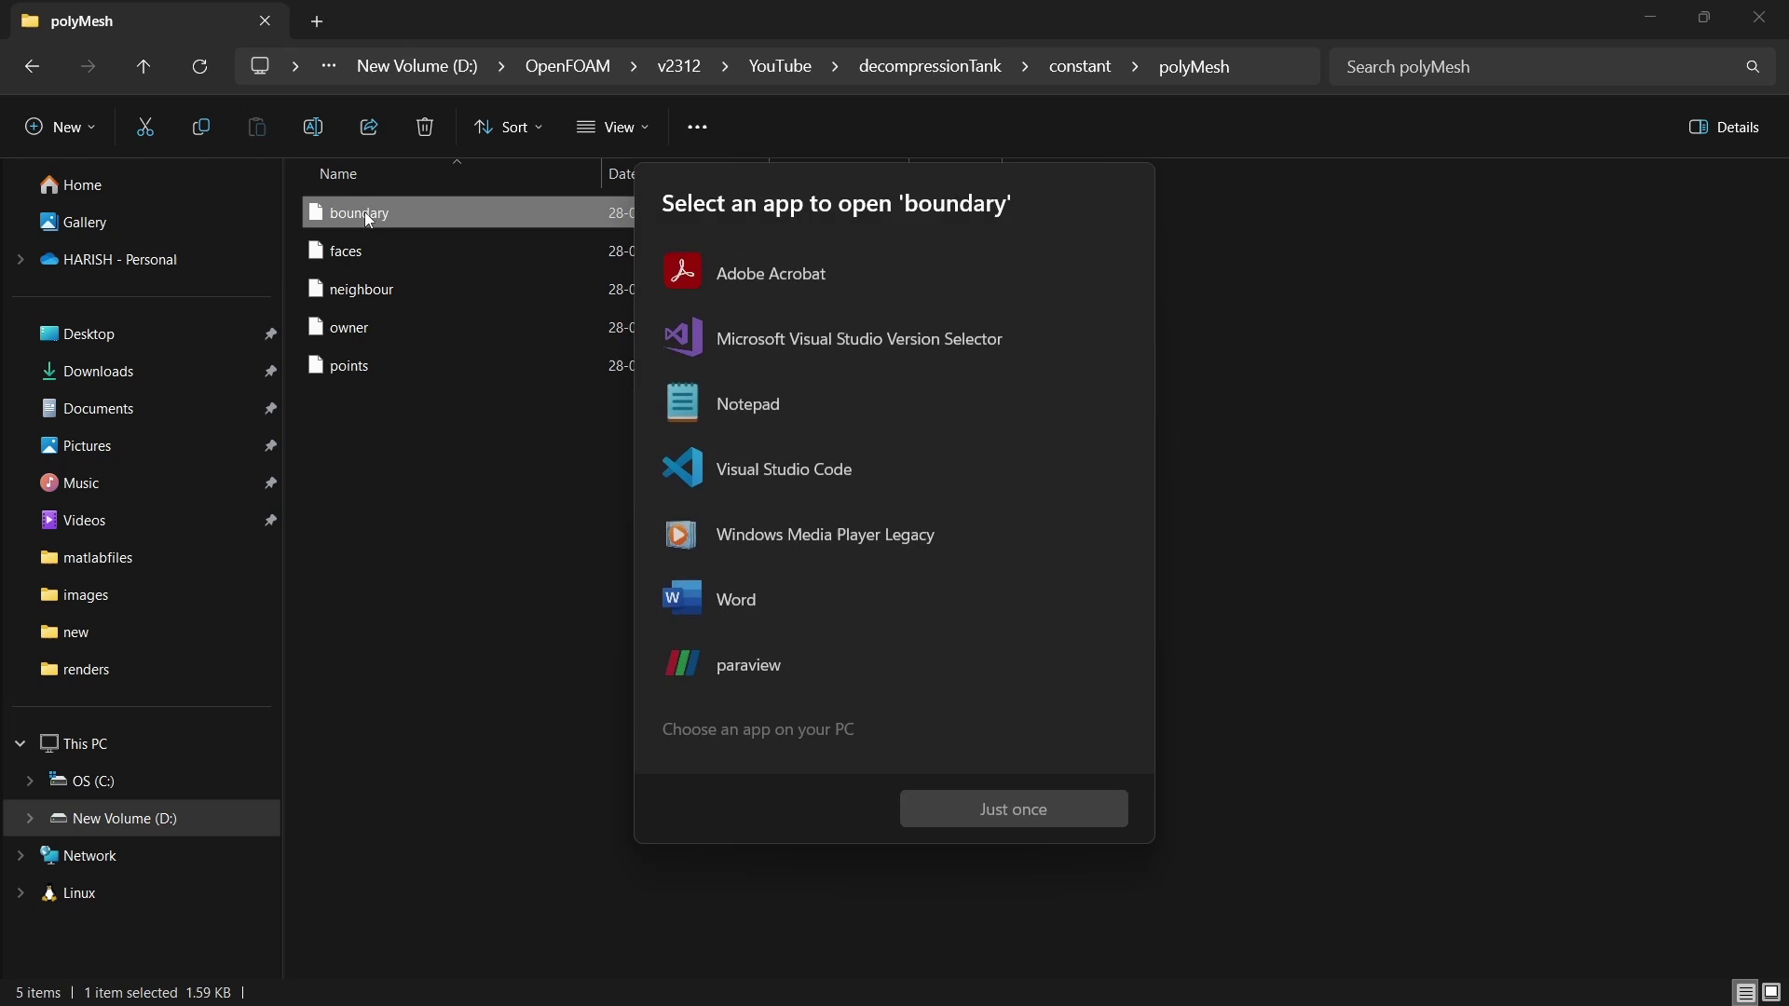
left_click(826, 463)
left_click(959, 811)
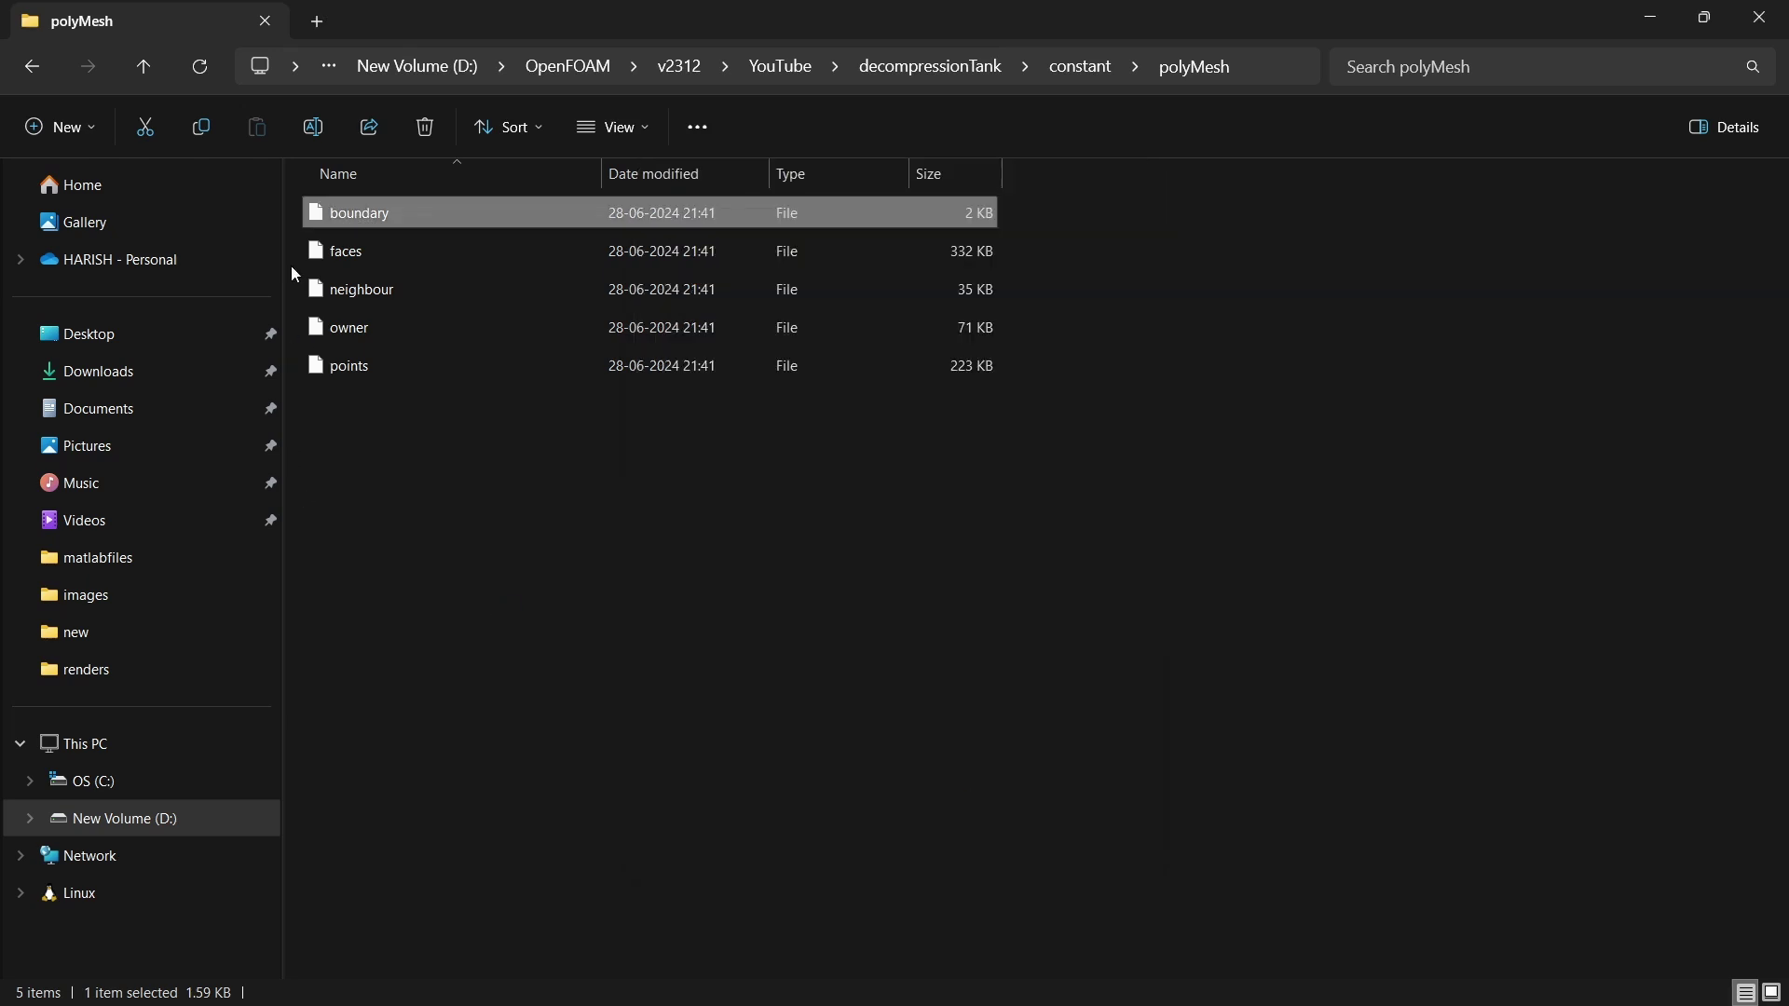
Scroll through the five patches, noting front's 3725 faces and nozzle's 5 faces
scroll(436, 738, "down", 5)
scroll(435, 738, "down", 2)
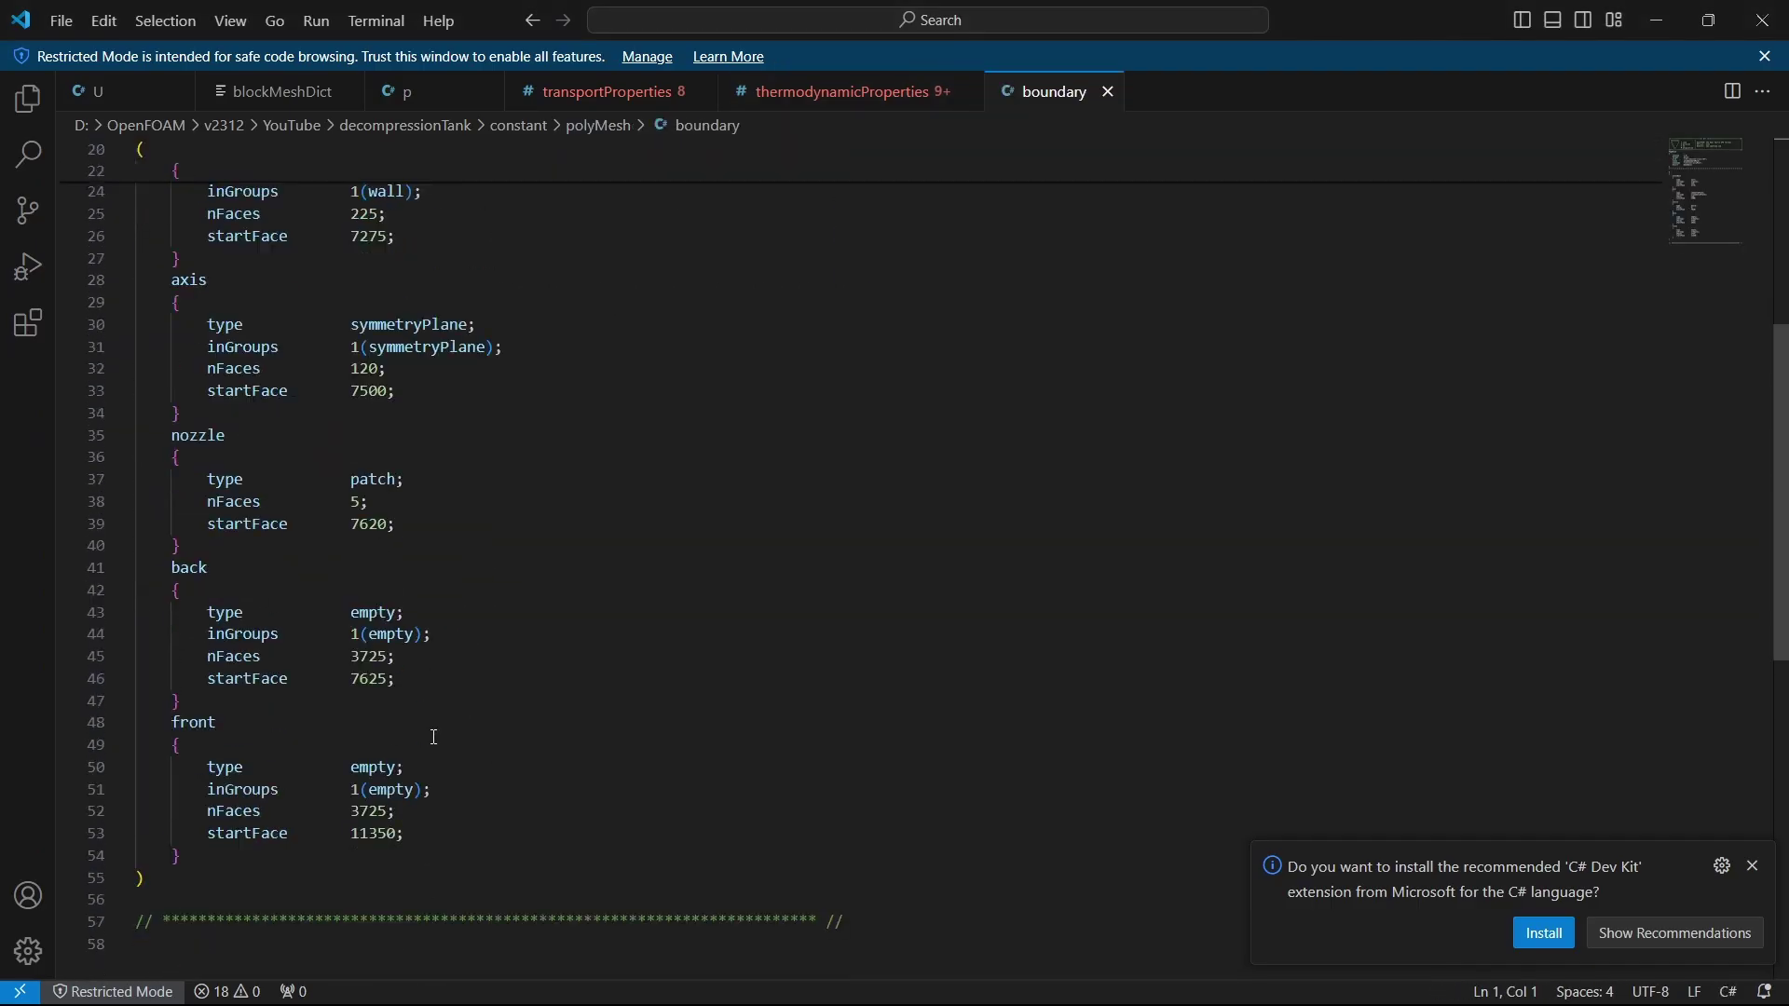
scroll(560, 419, "up", 1)
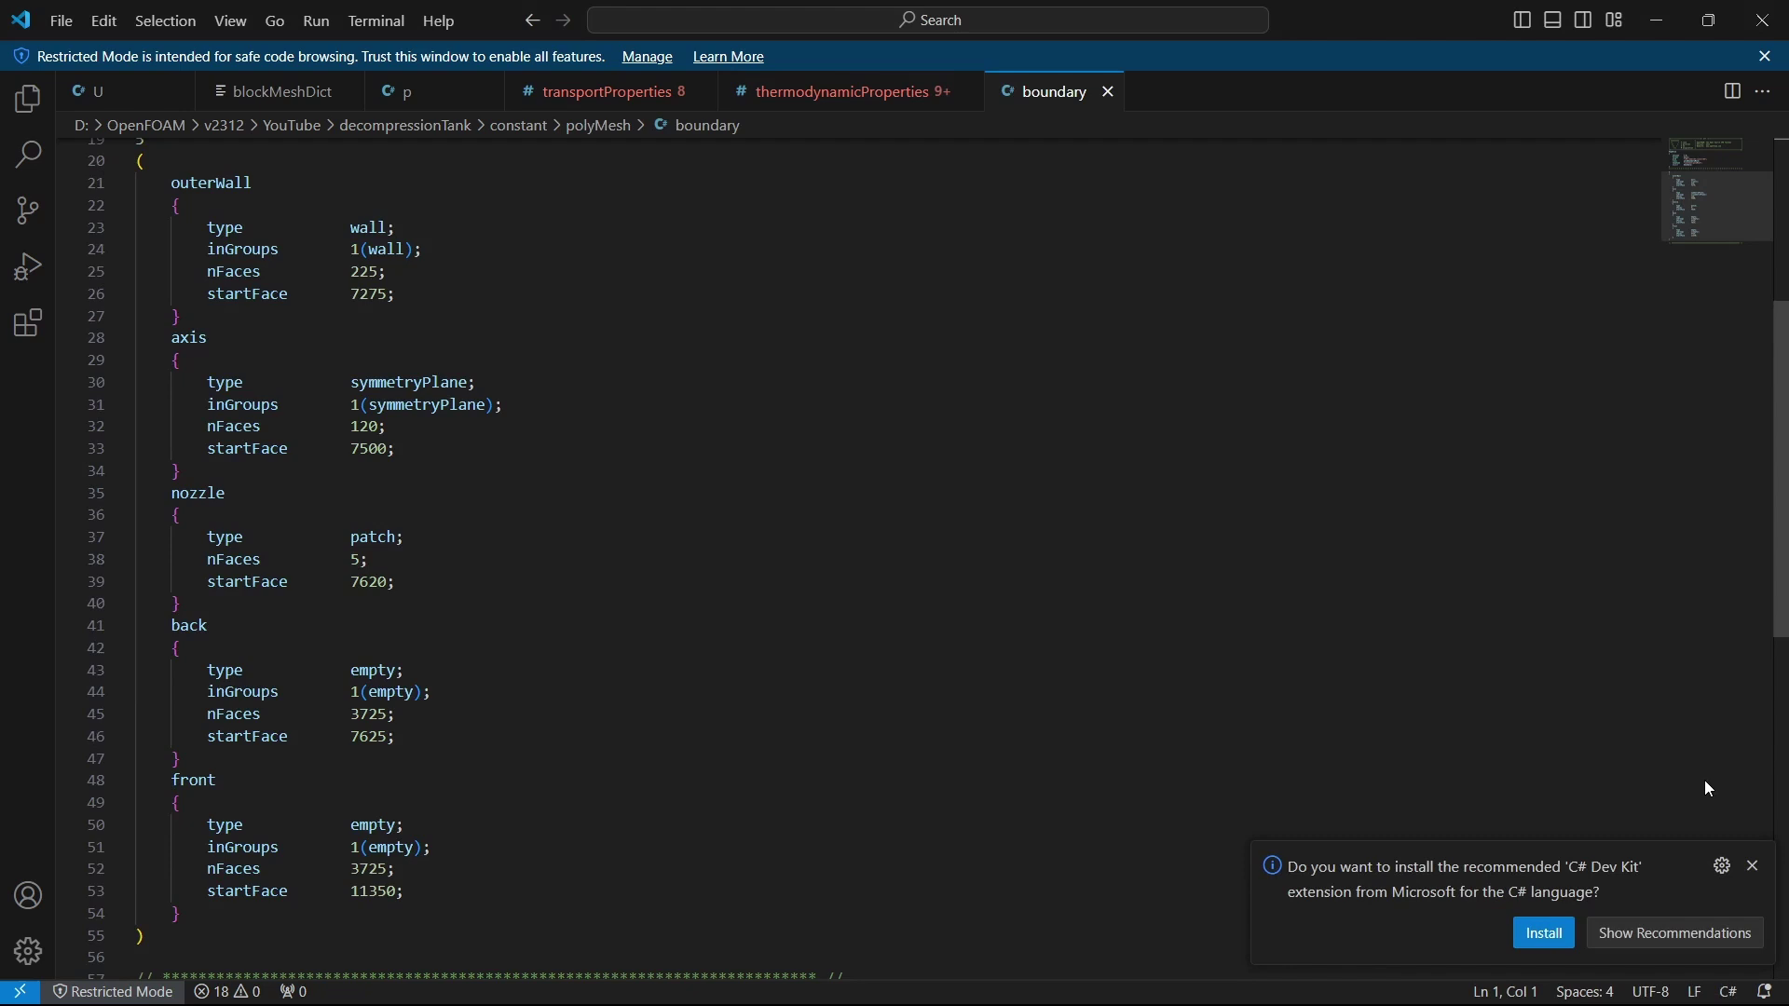
scroll(366, 736, "down", 1)
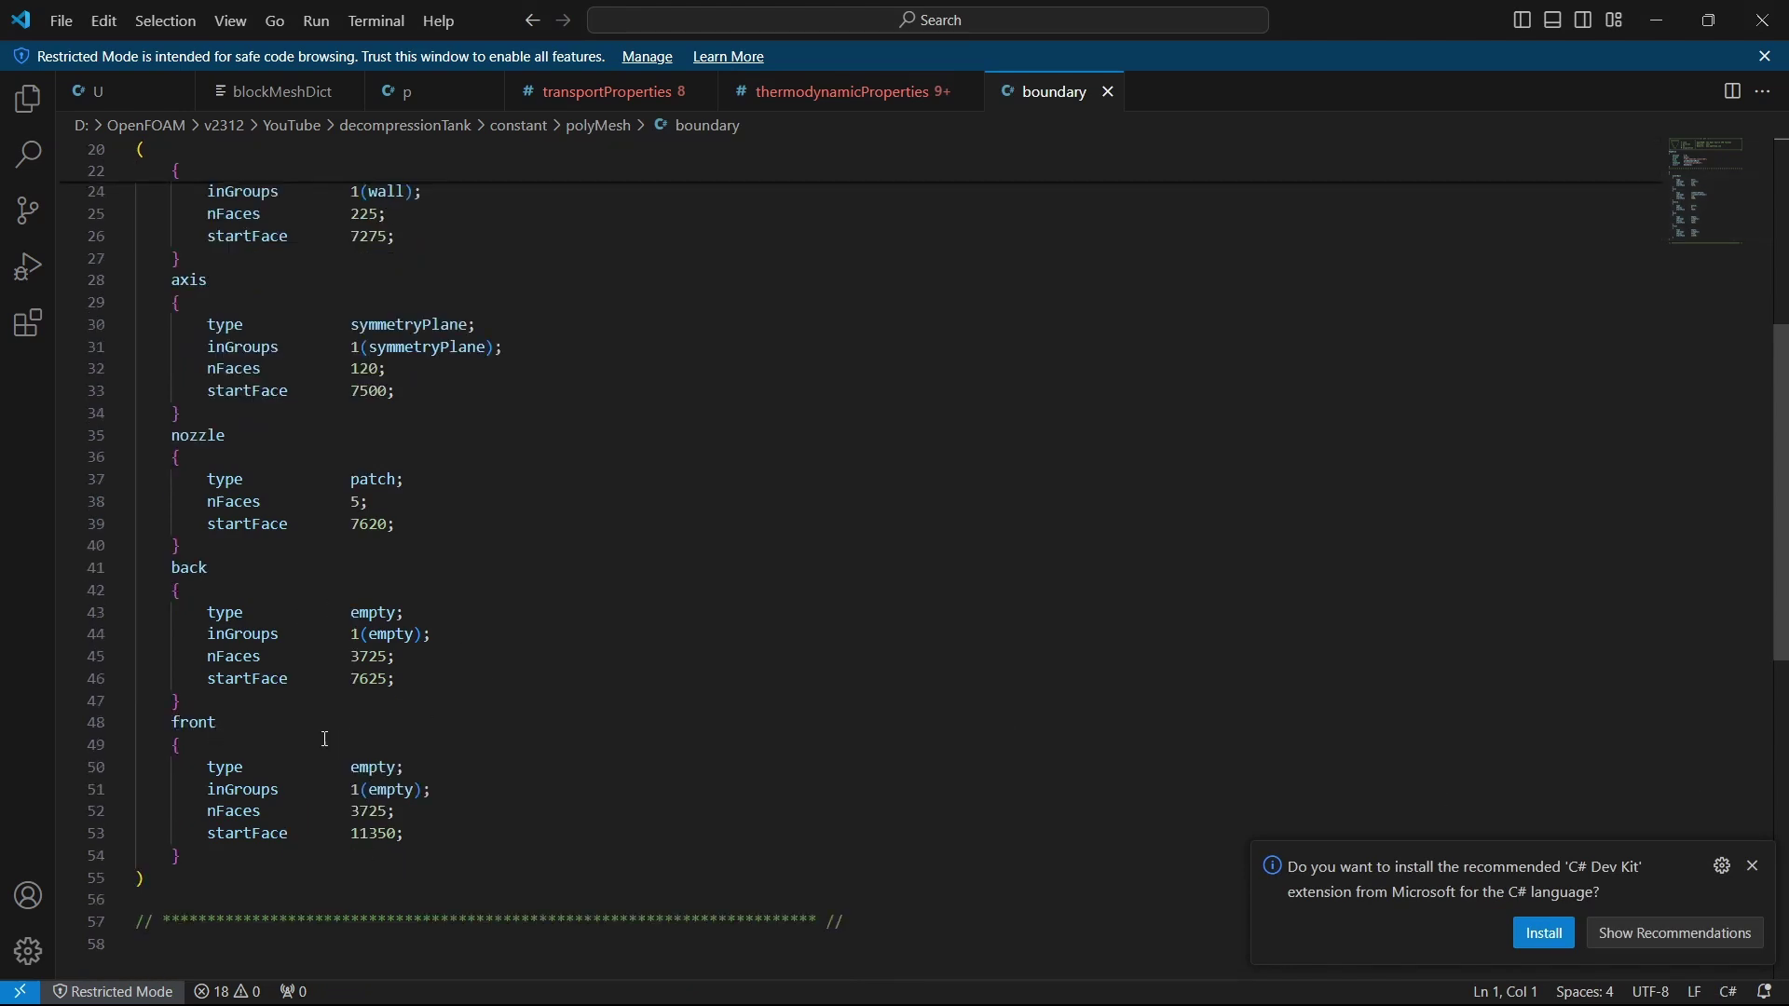
double_click(367, 814)
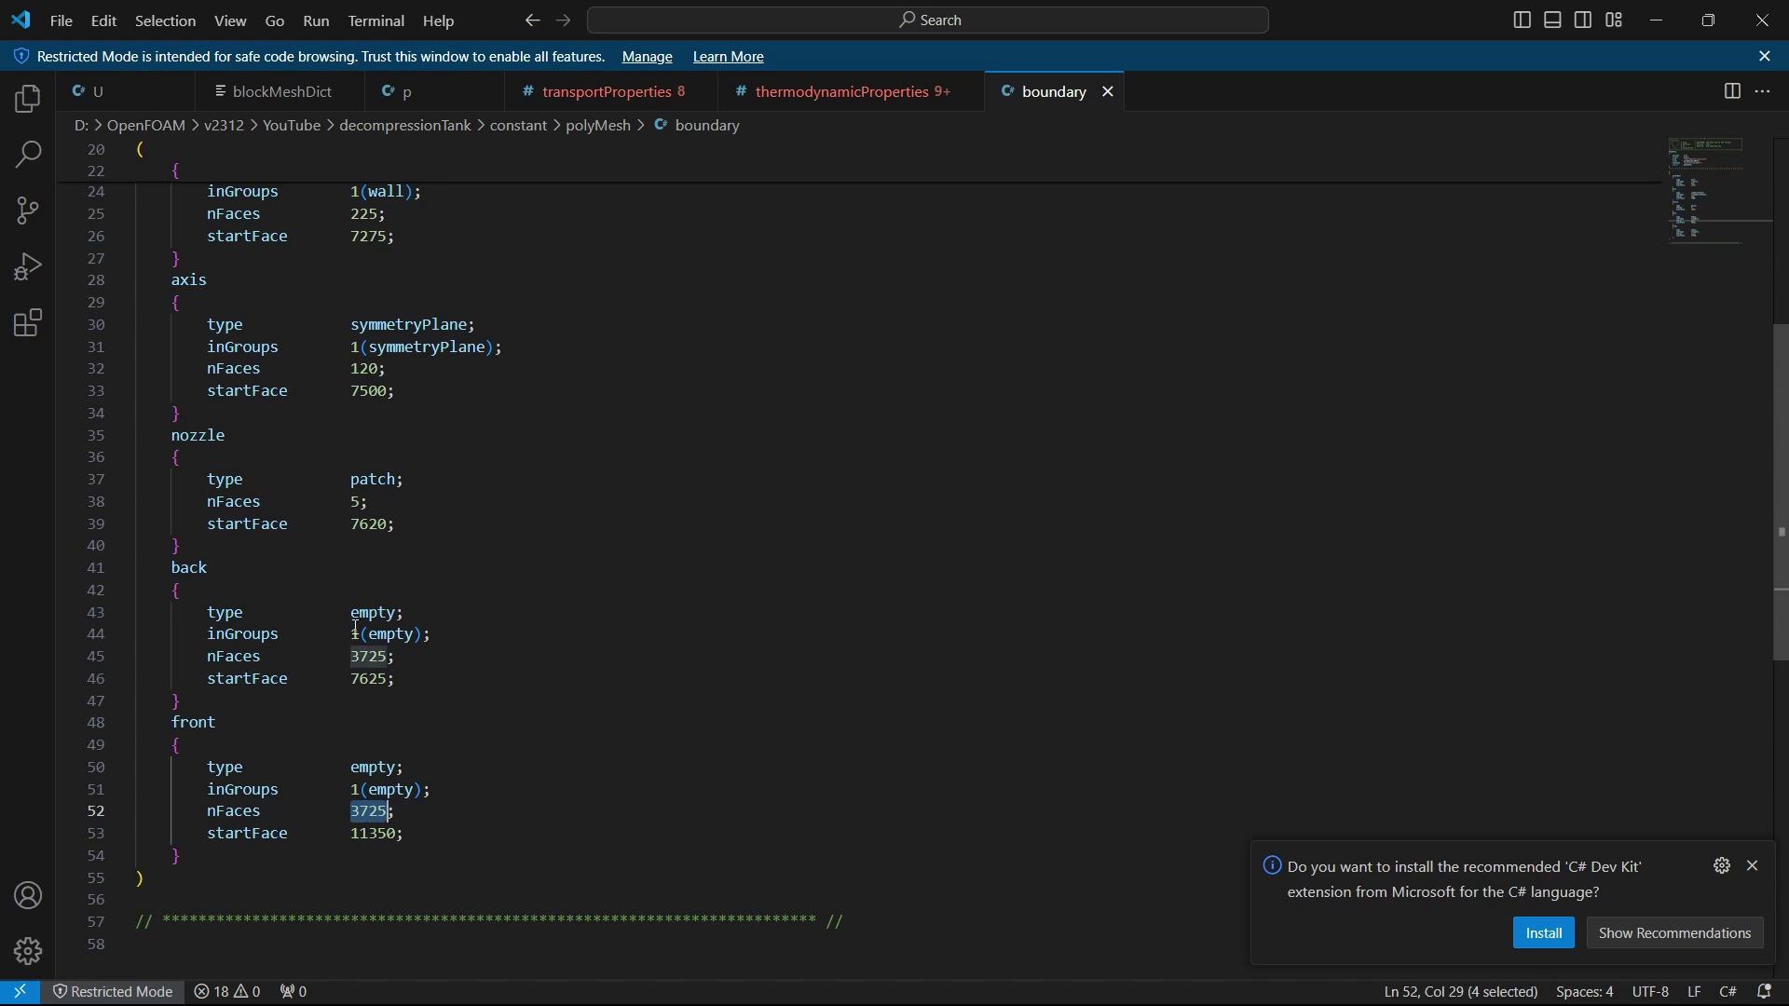
scroll(469, 682, "up", 2)
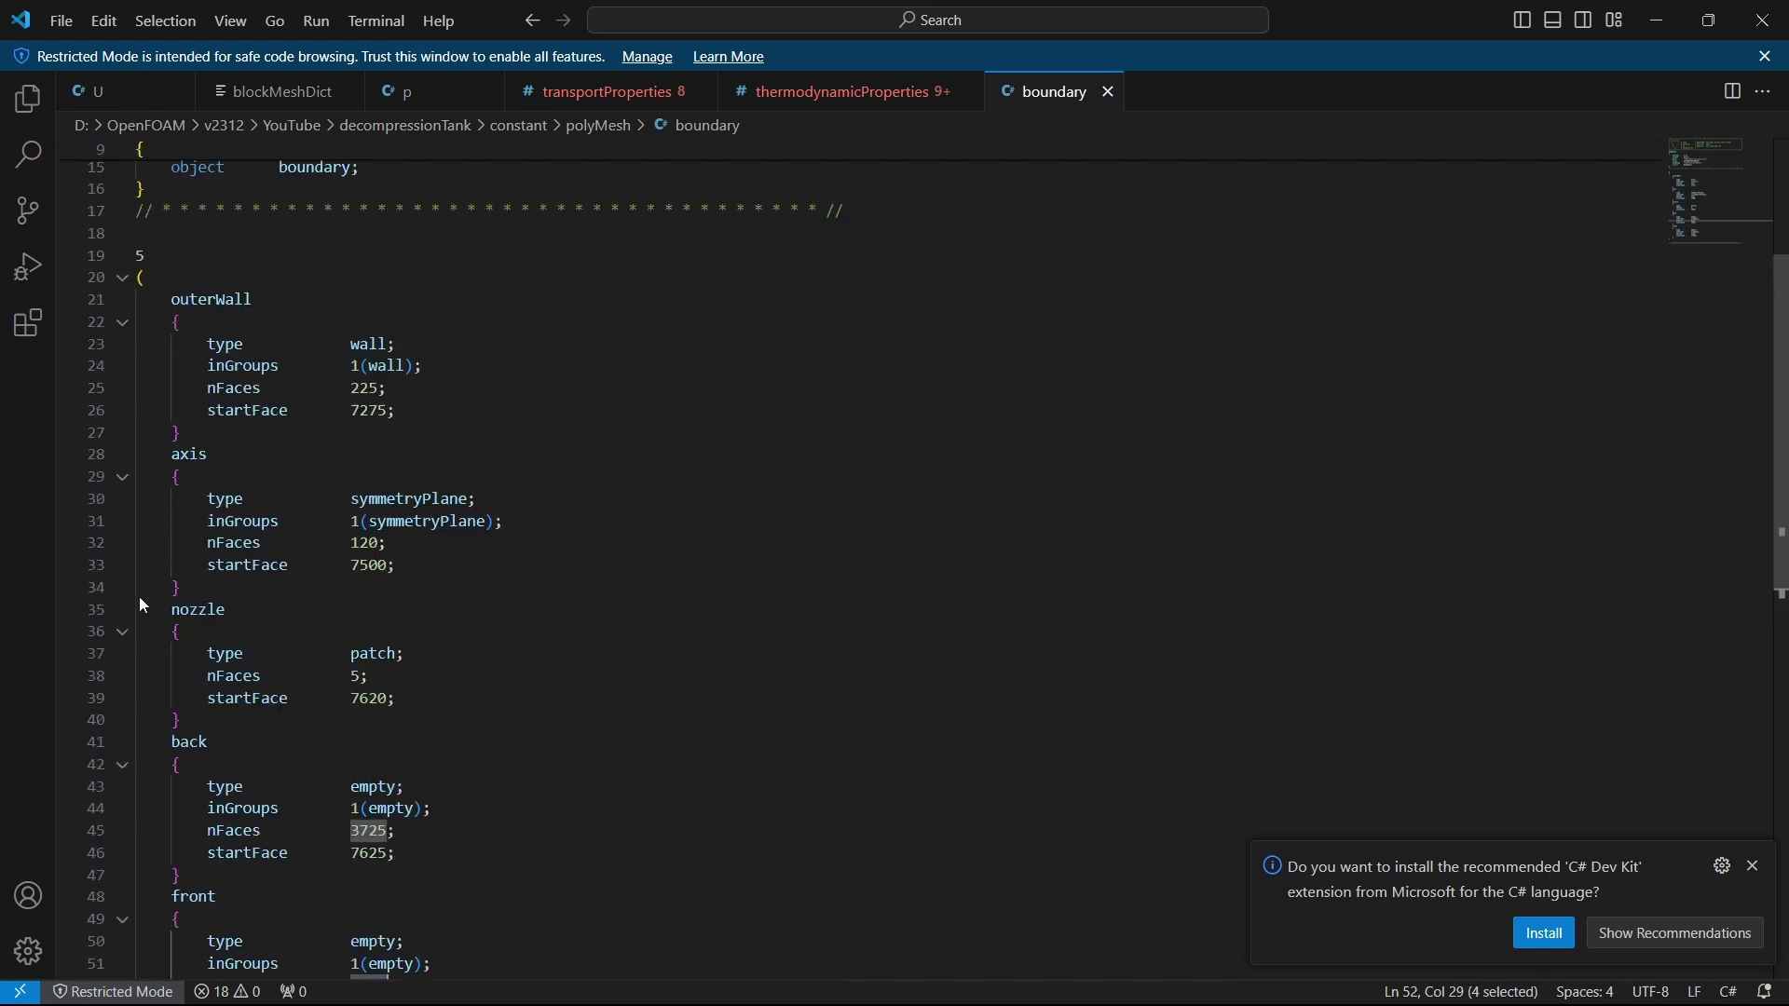
left_click(357, 677)
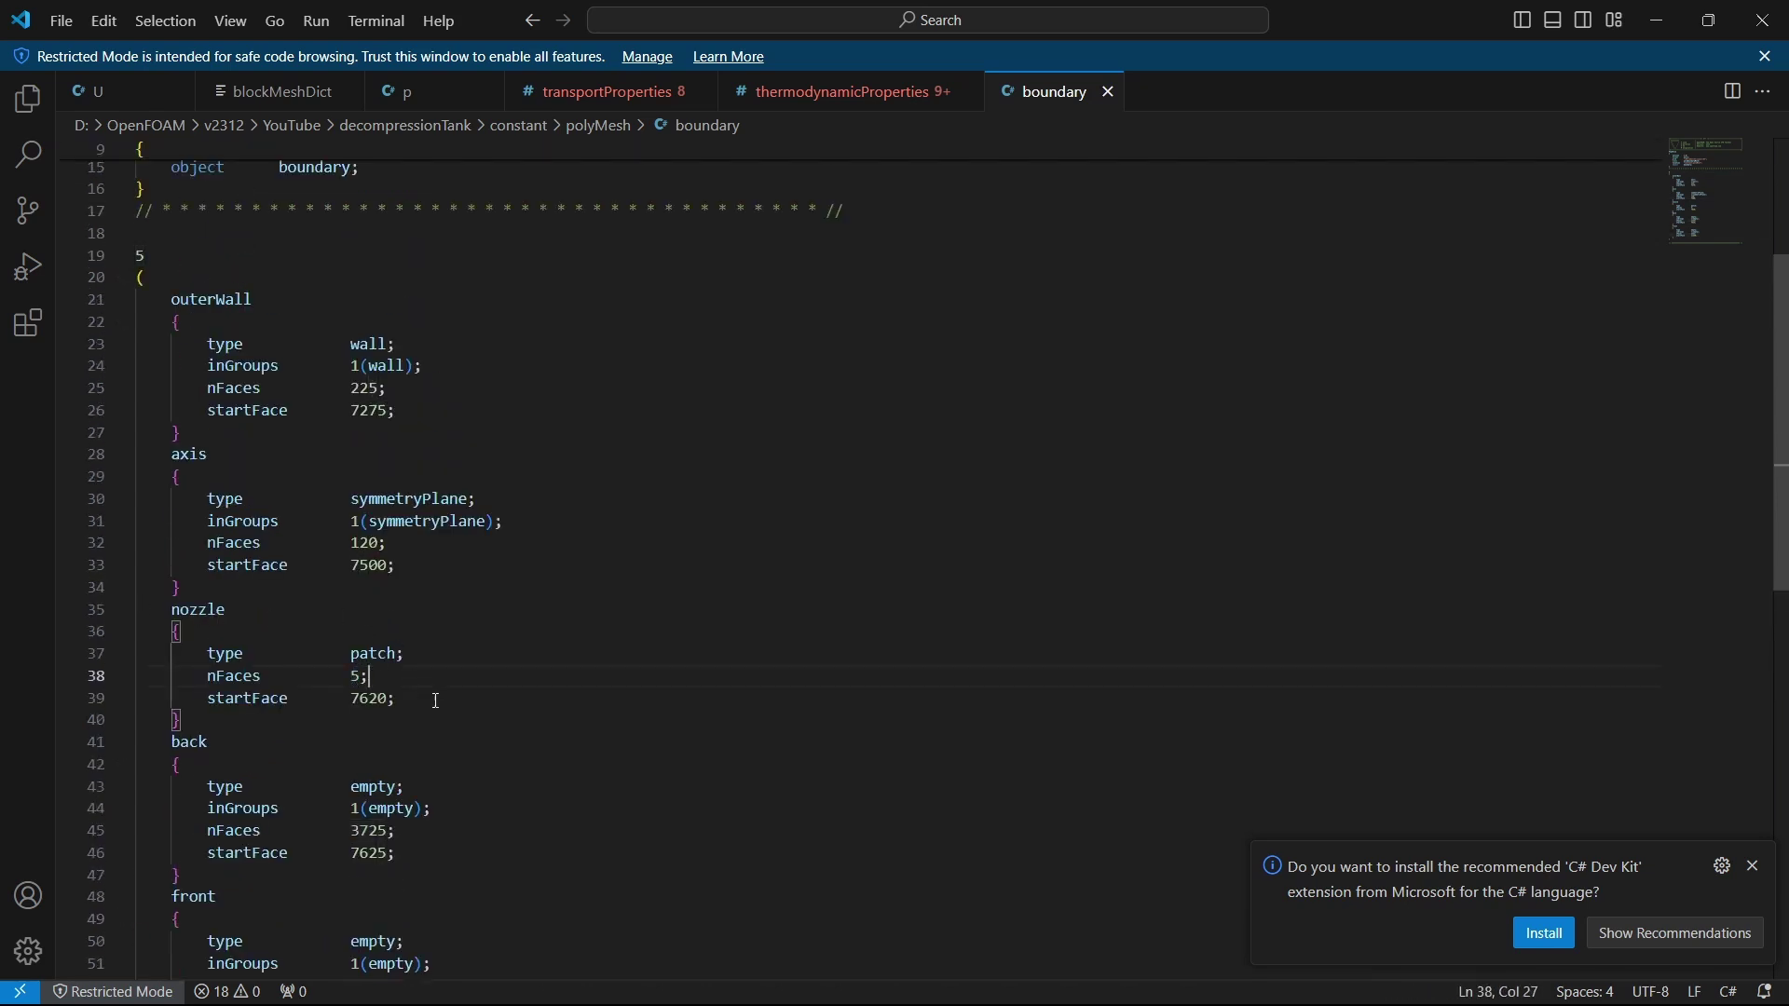
scroll(437, 701, "up", 1)
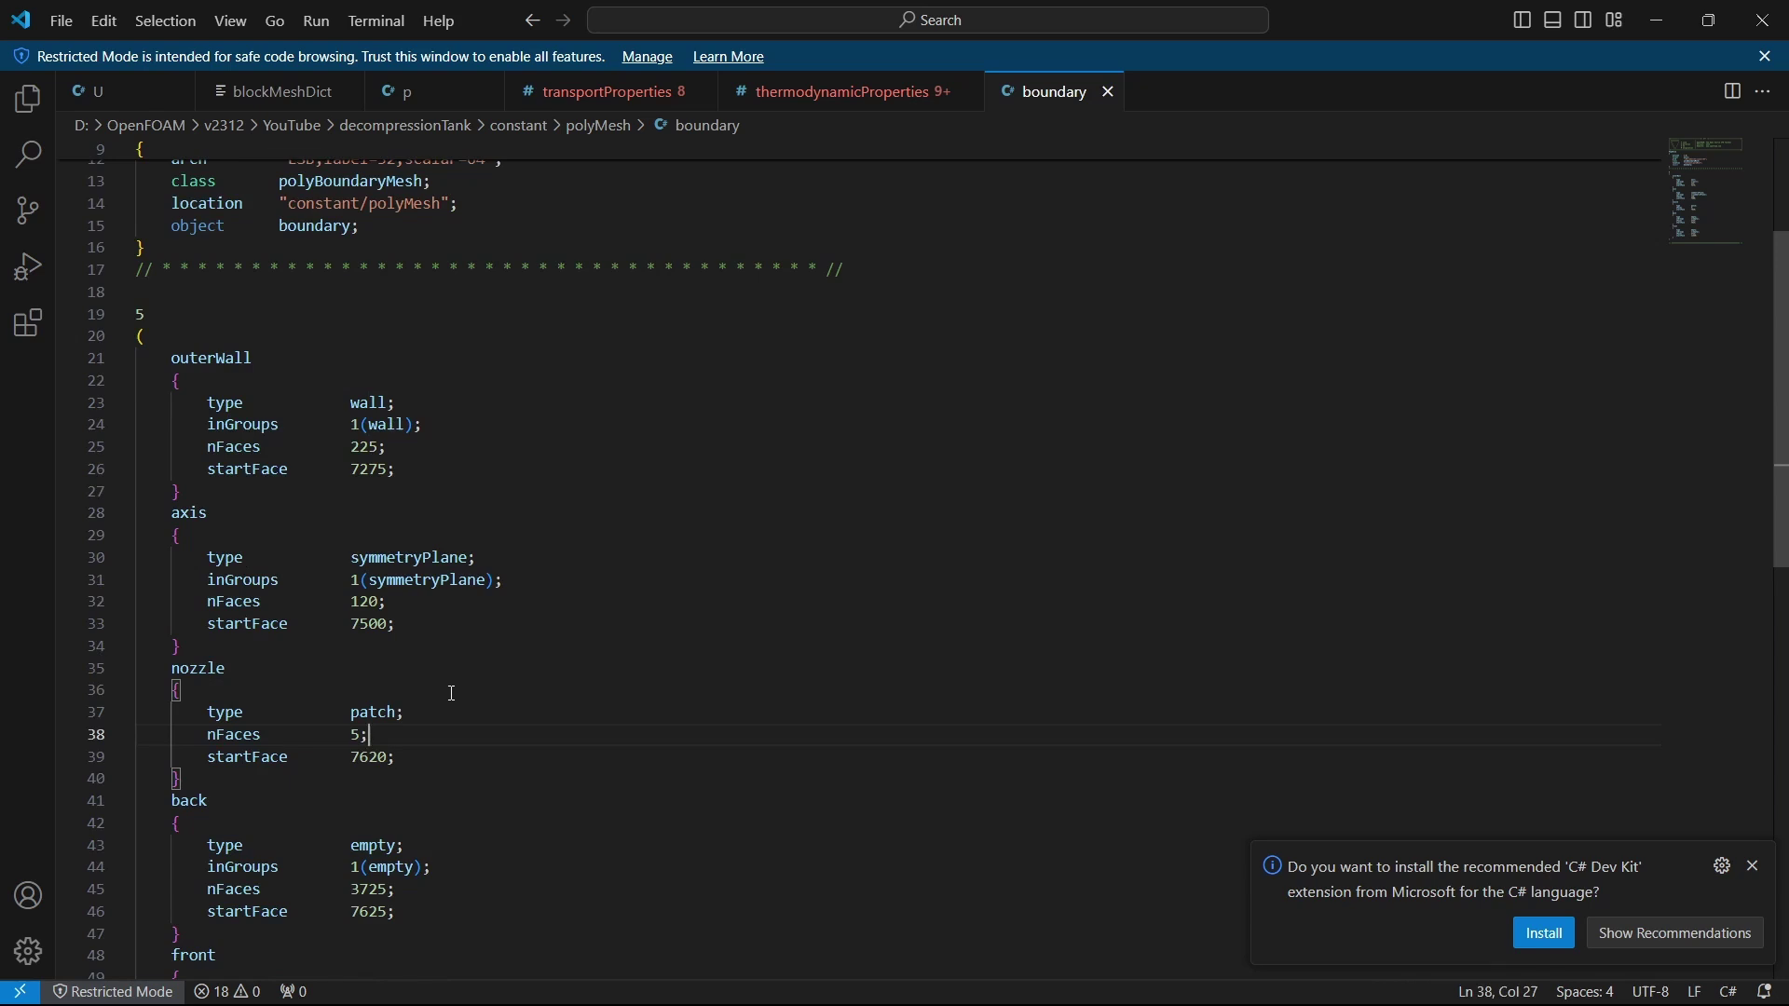
scroll(453, 694, "up", 1)
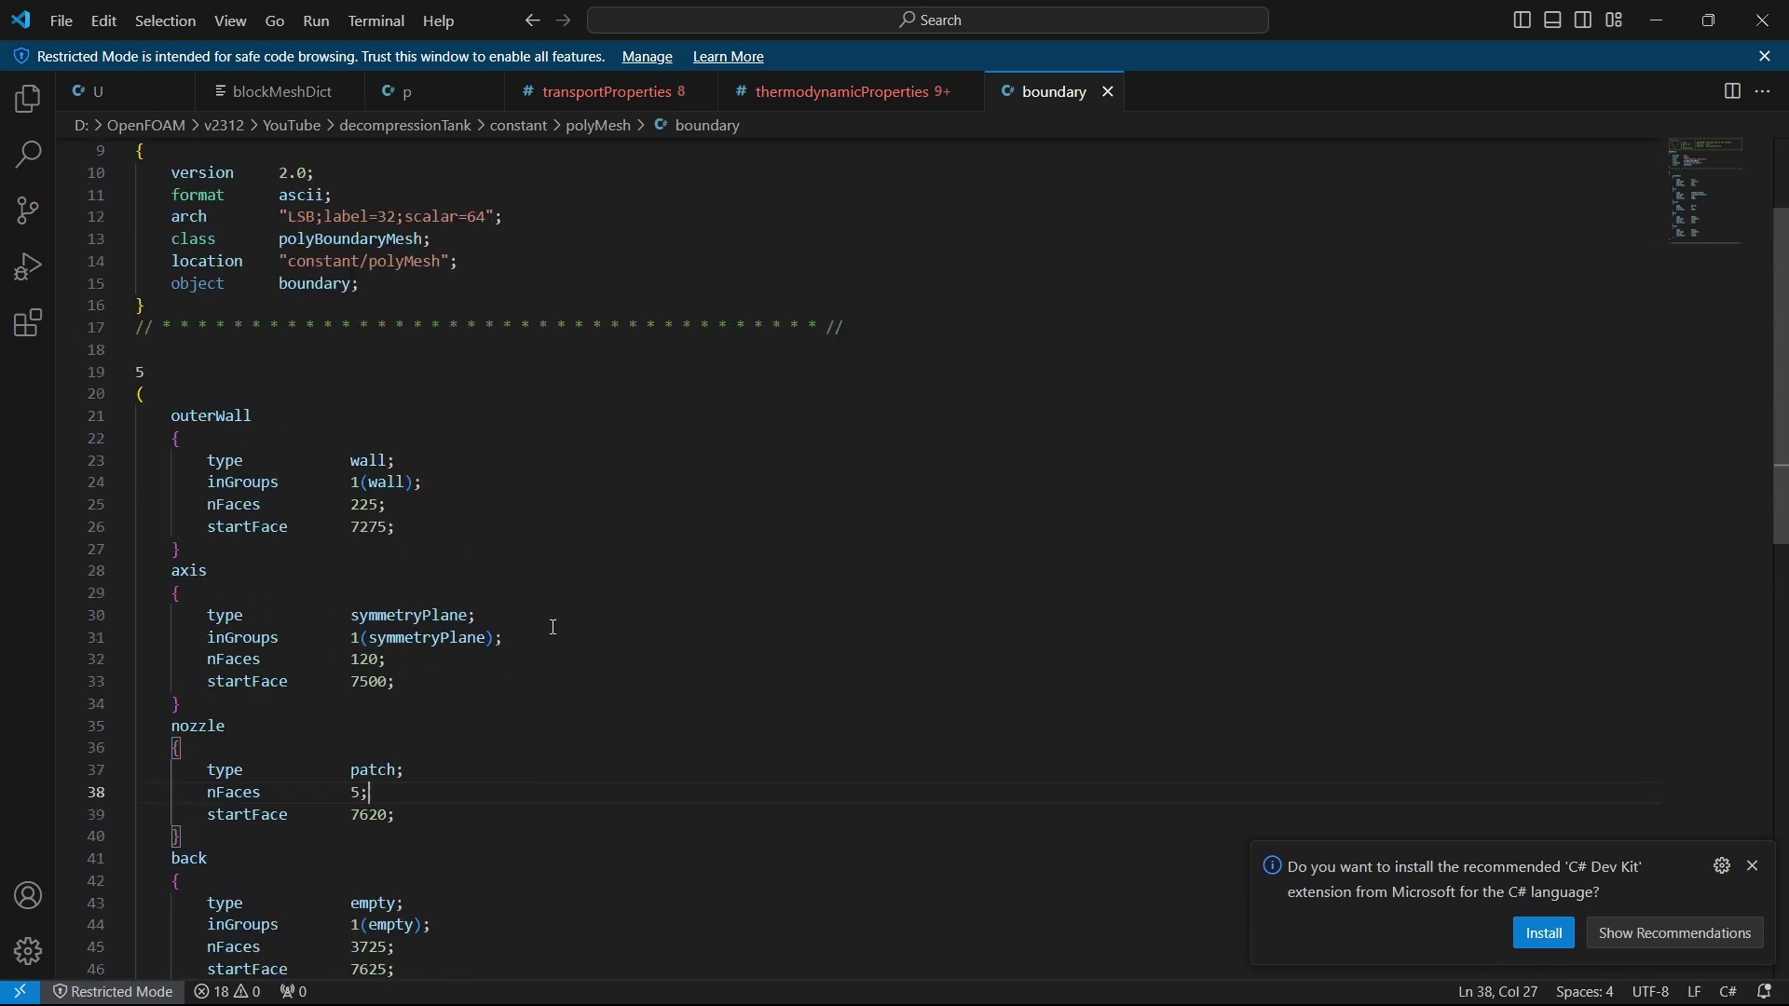
scroll(241, 540, "up", 1)
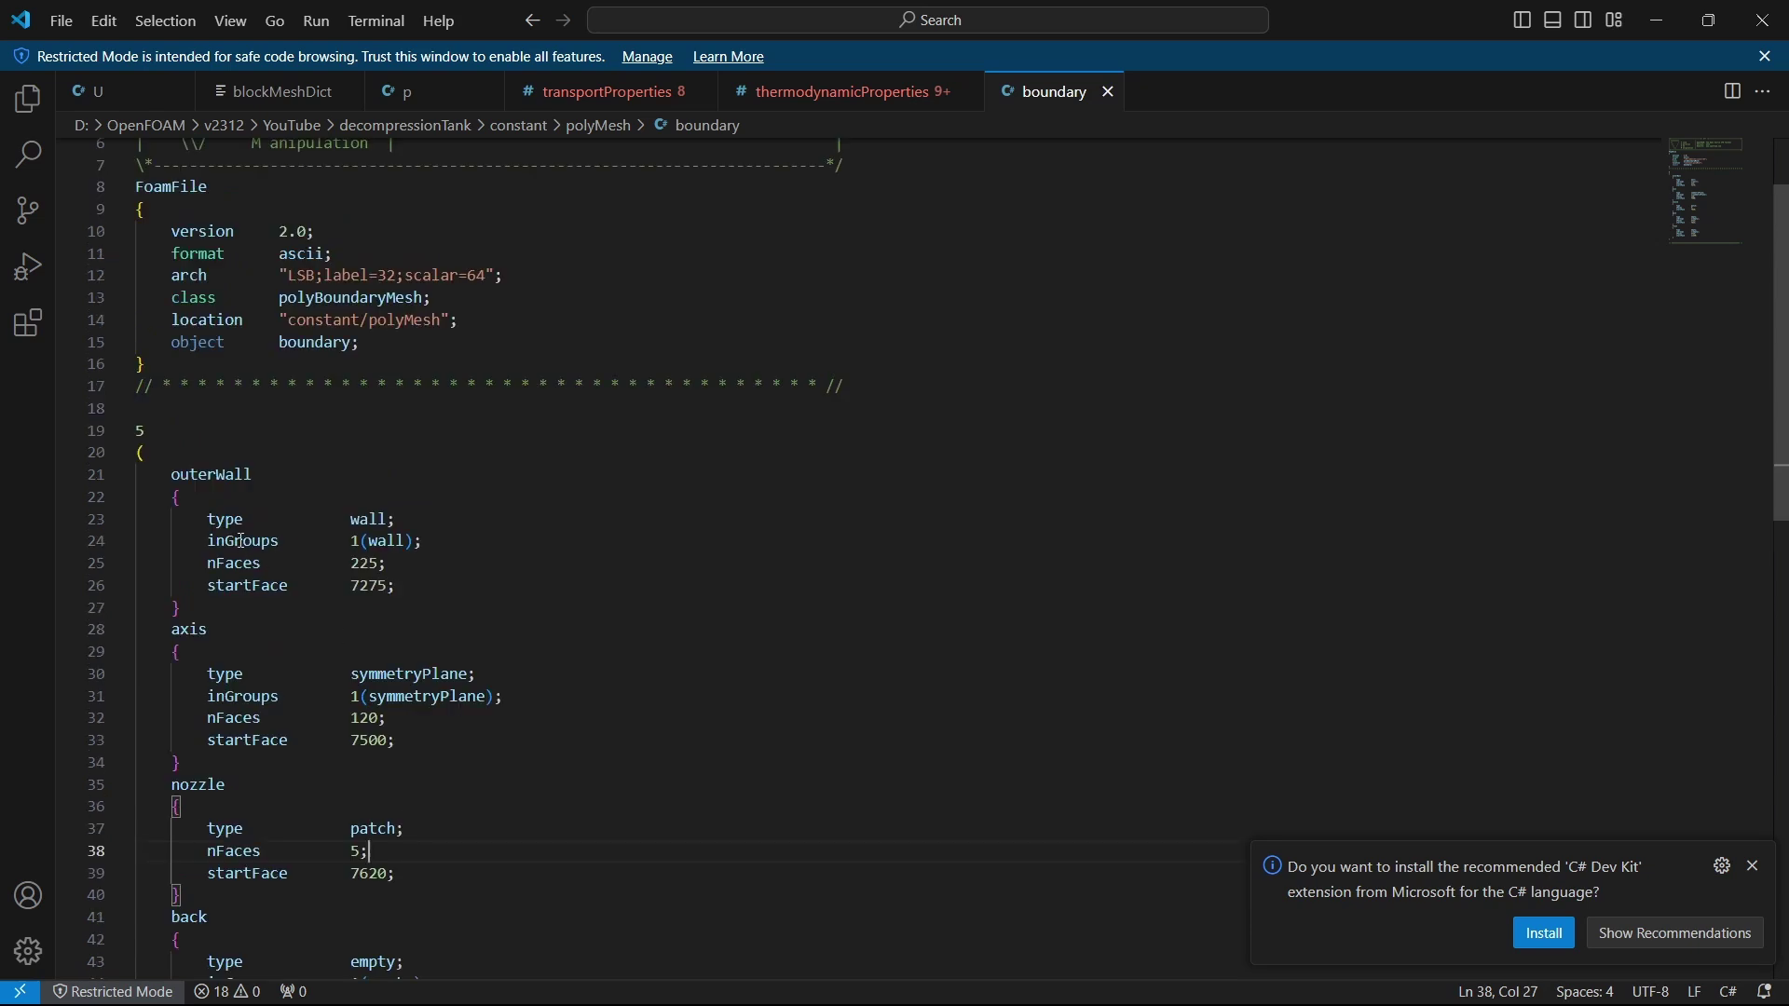
scroll(450, 764, "down", 4)
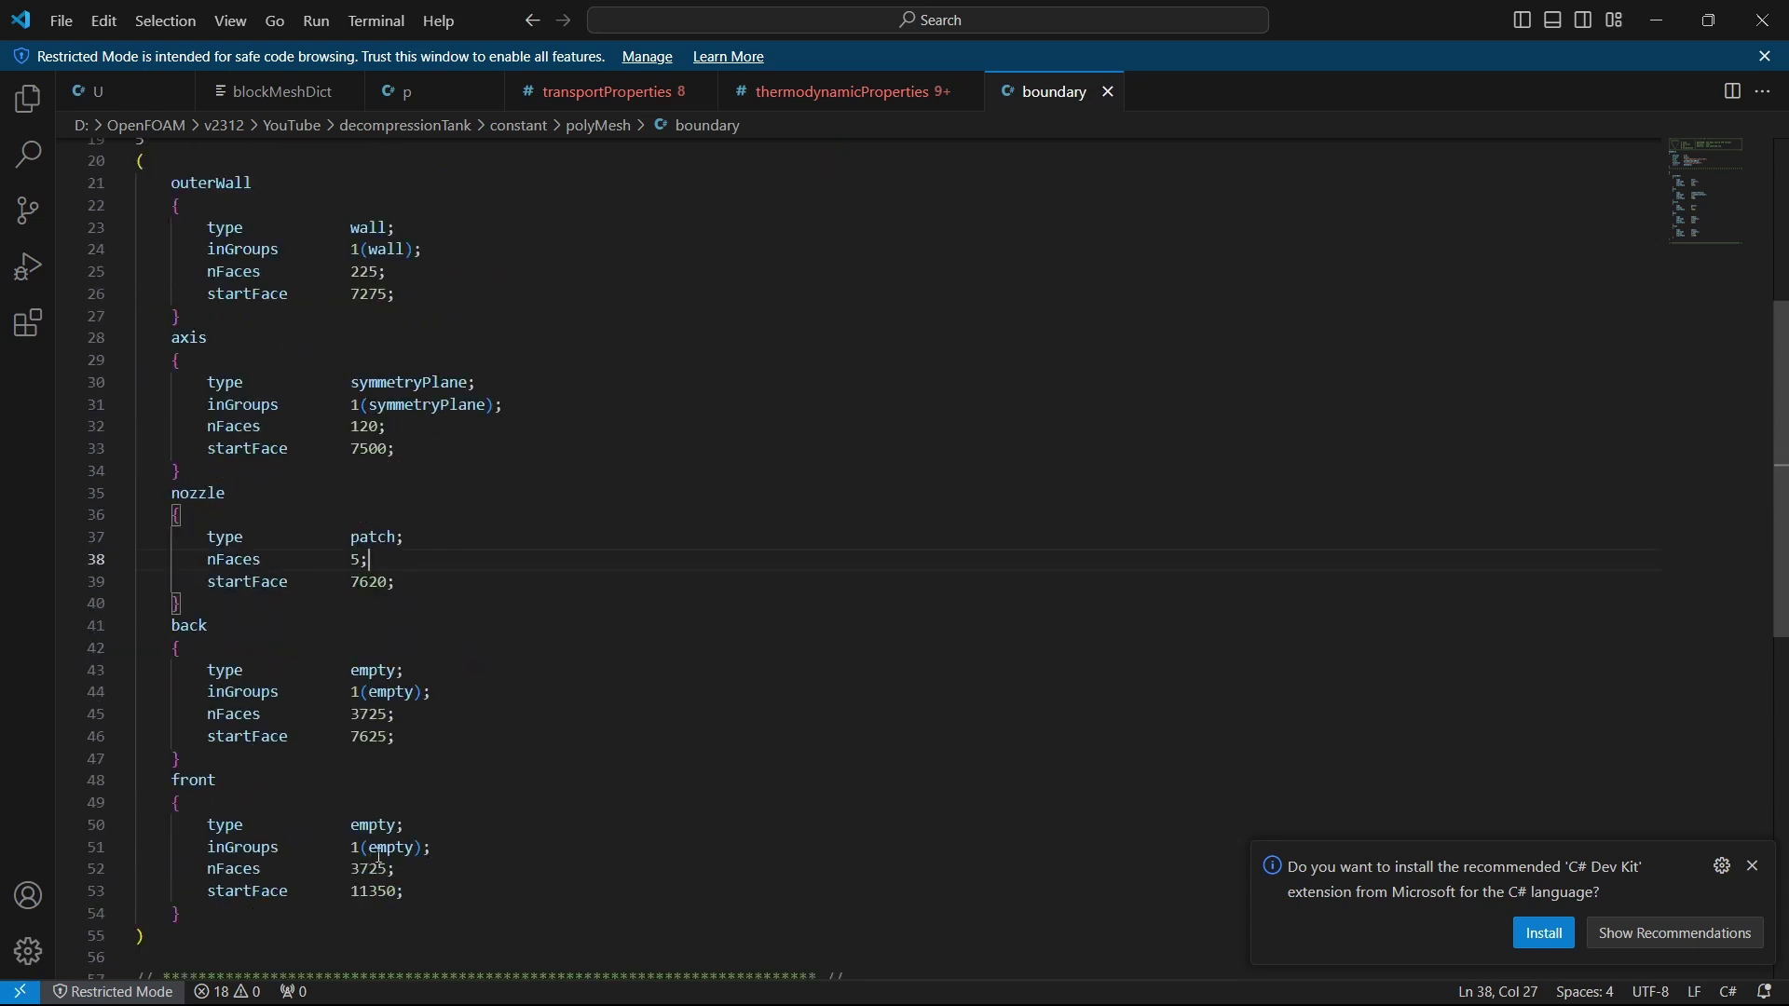
scroll(430, 738, "up", 3)
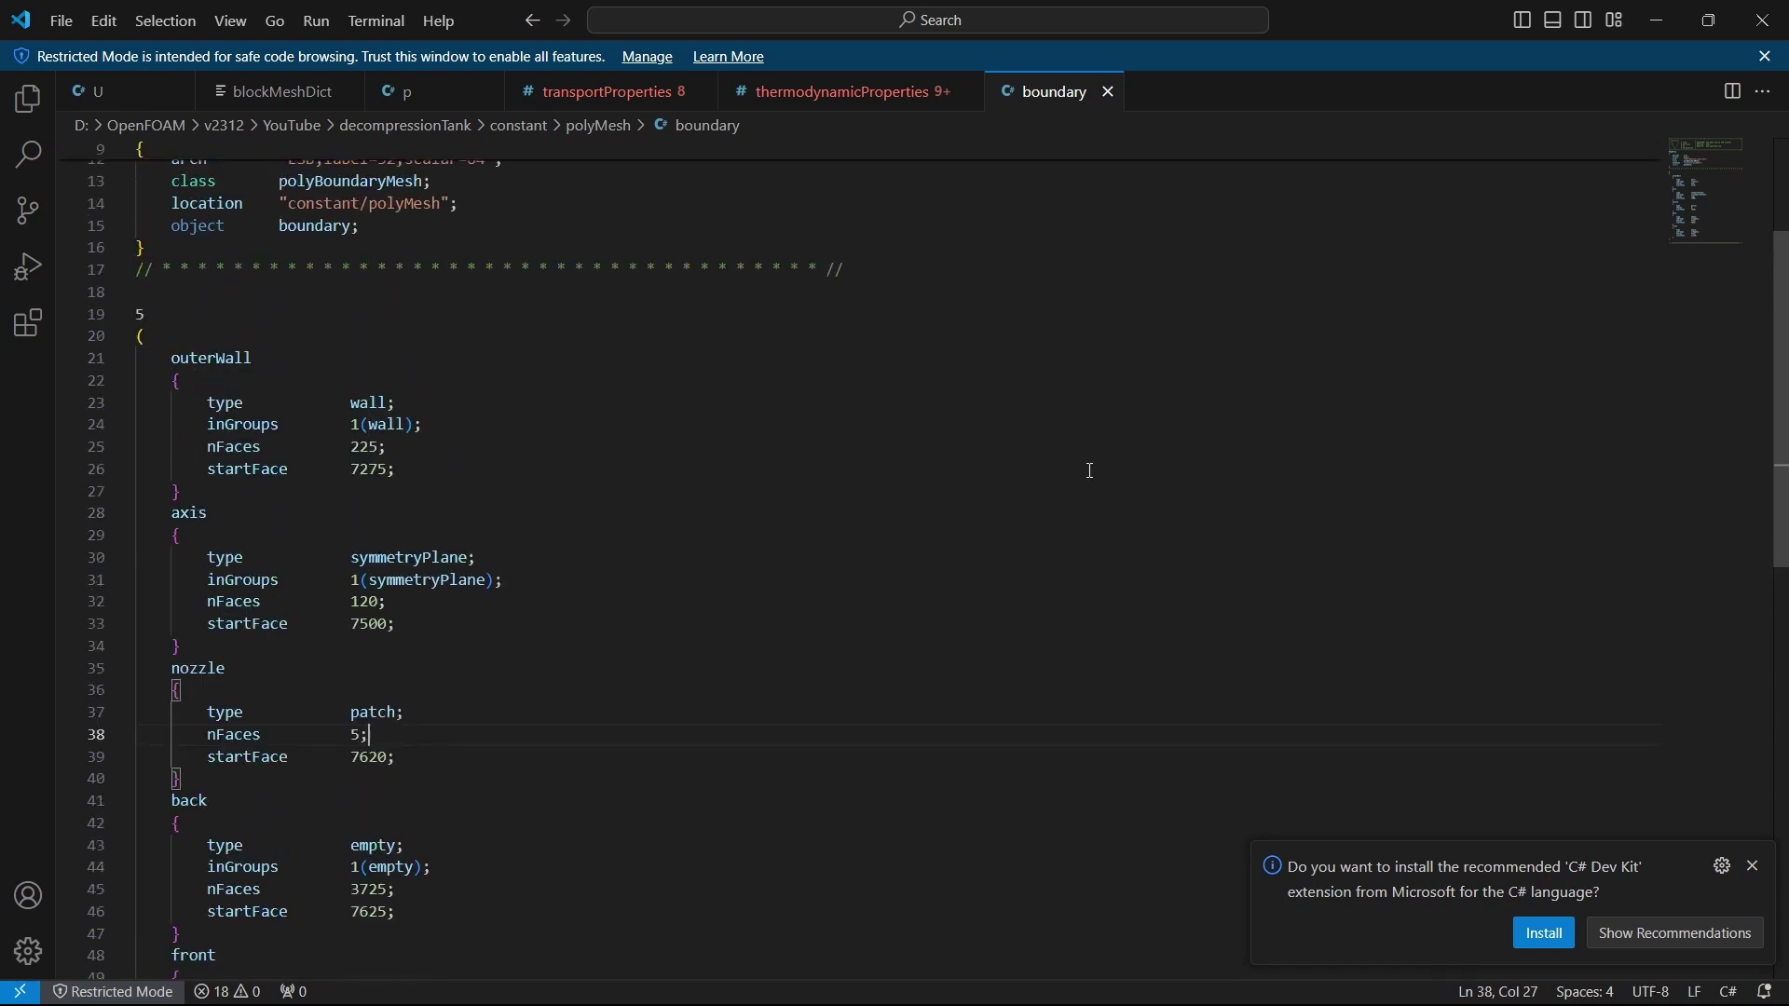
Go from polyMesh to decompressionTank/system and open controlDict in VS Code just once
key("alt+Tab")
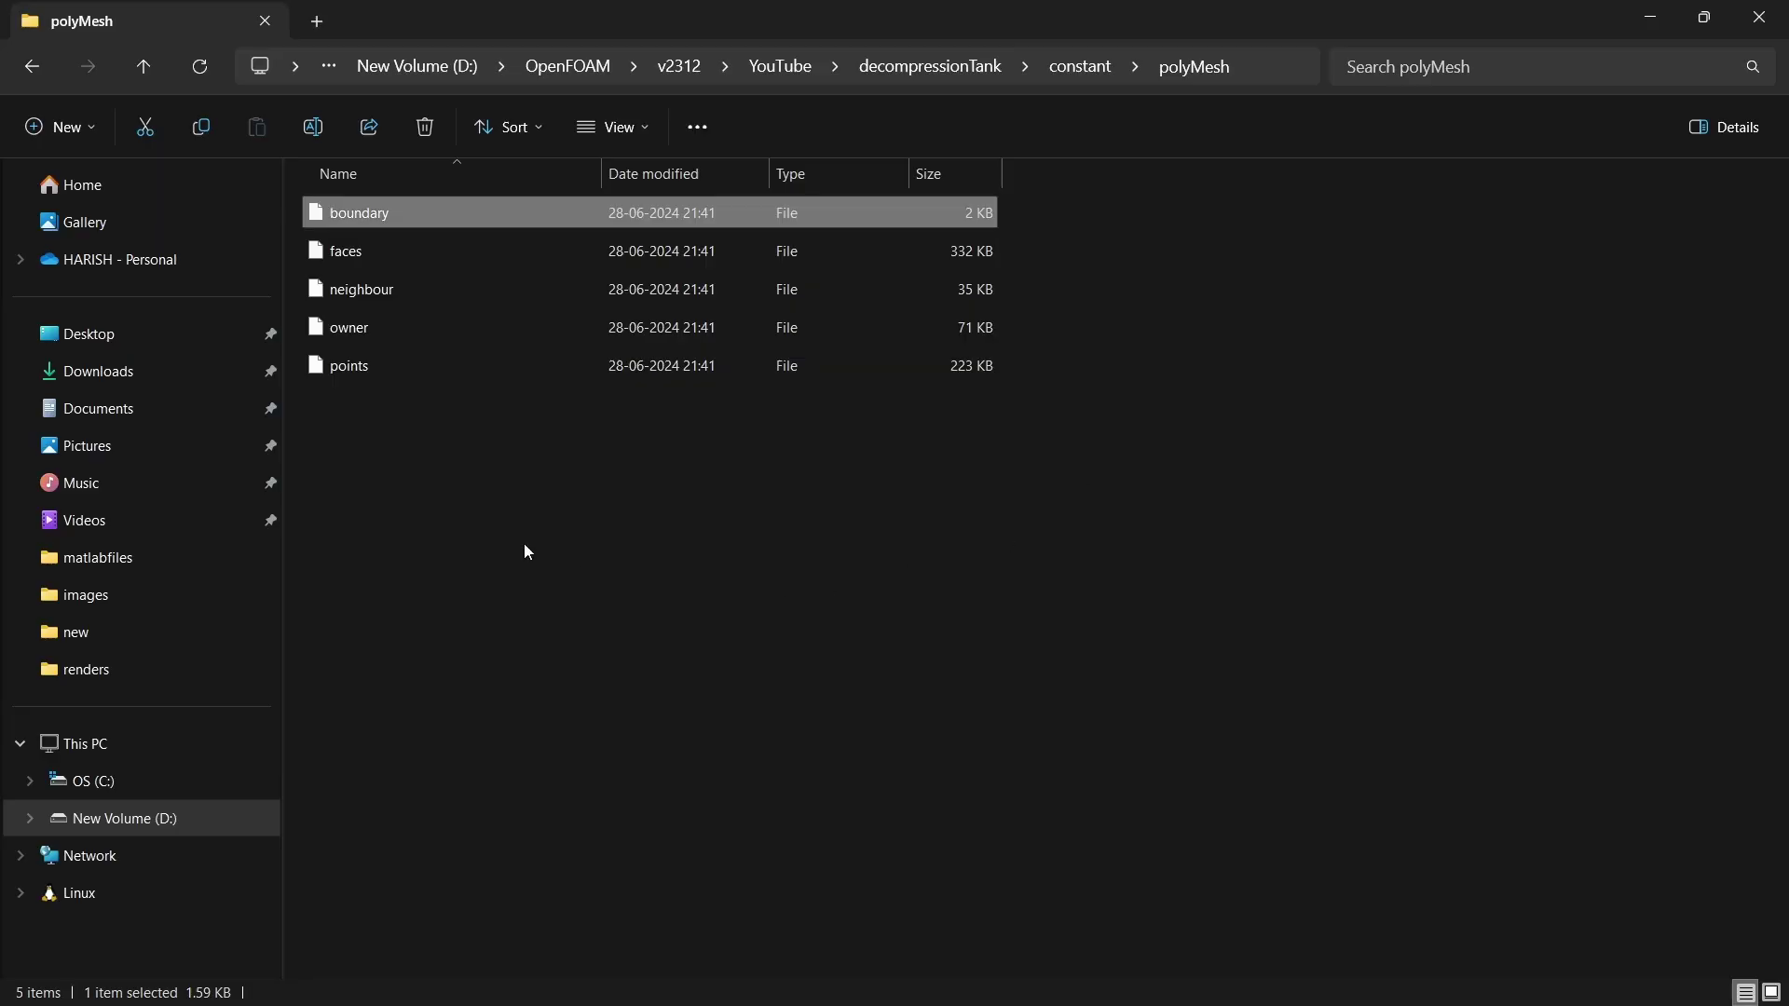
left_click(524, 542)
left_click_drag(429, 547, 360, 266)
left_click(470, 496)
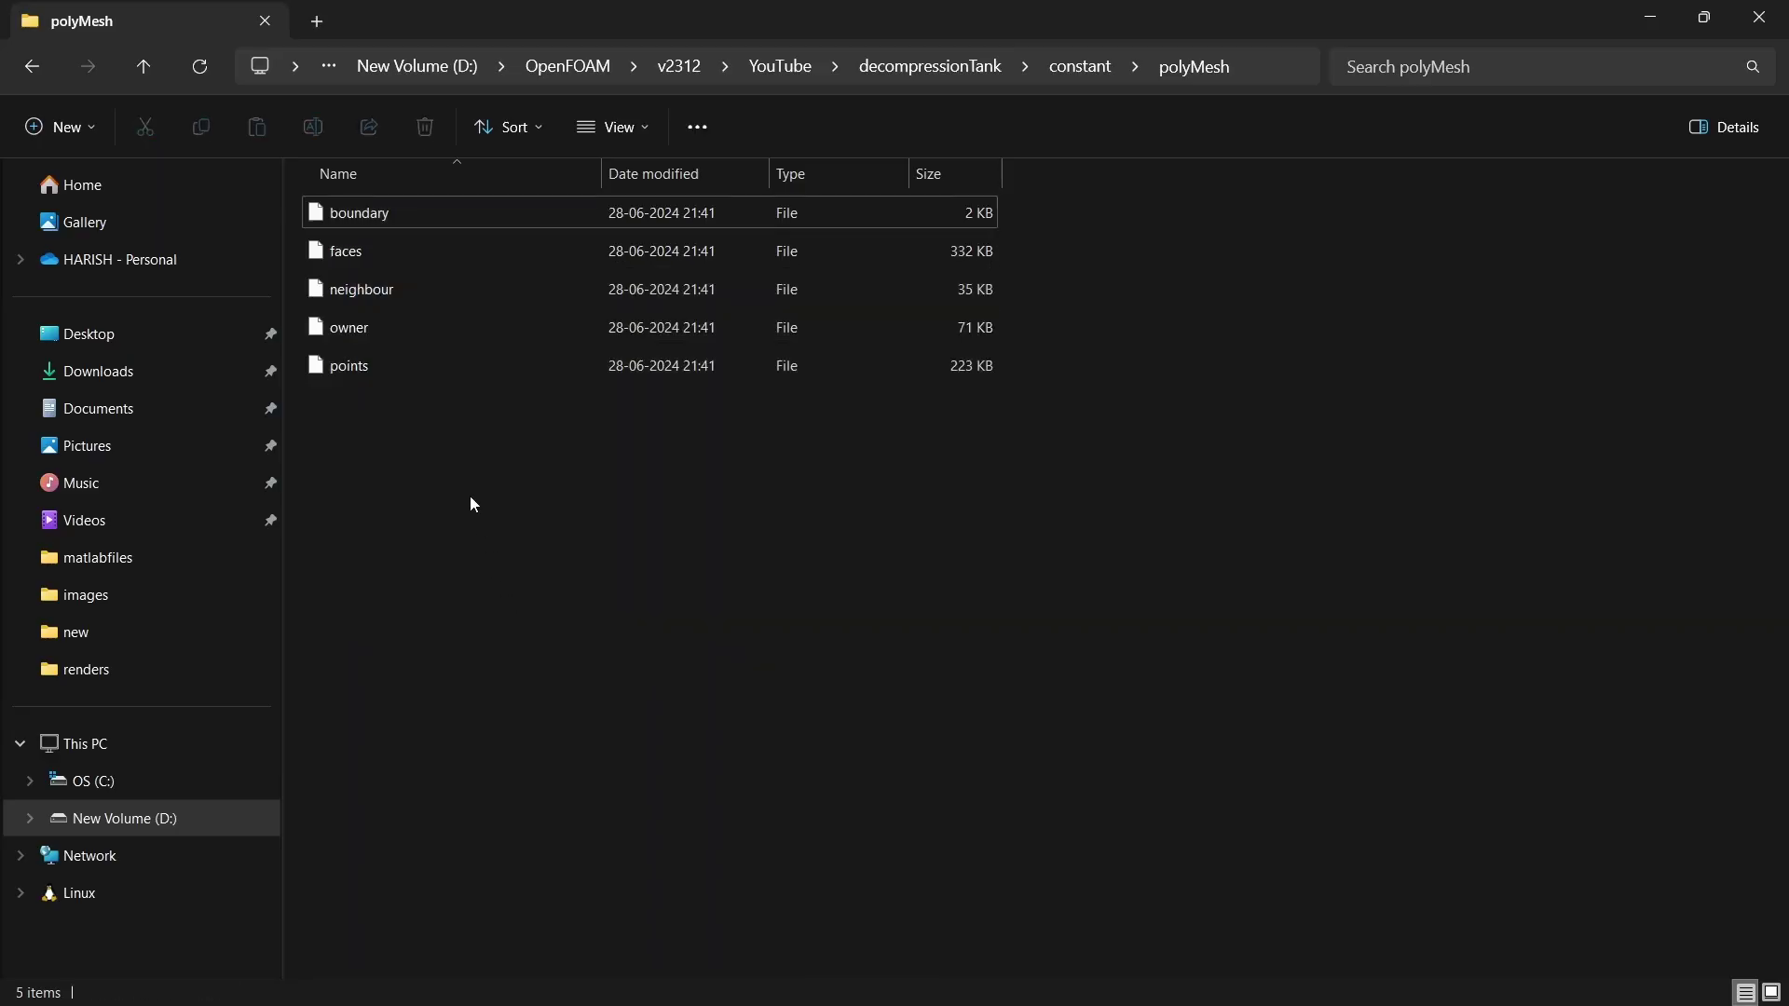
key("alt+Up")
key("alt+Up")
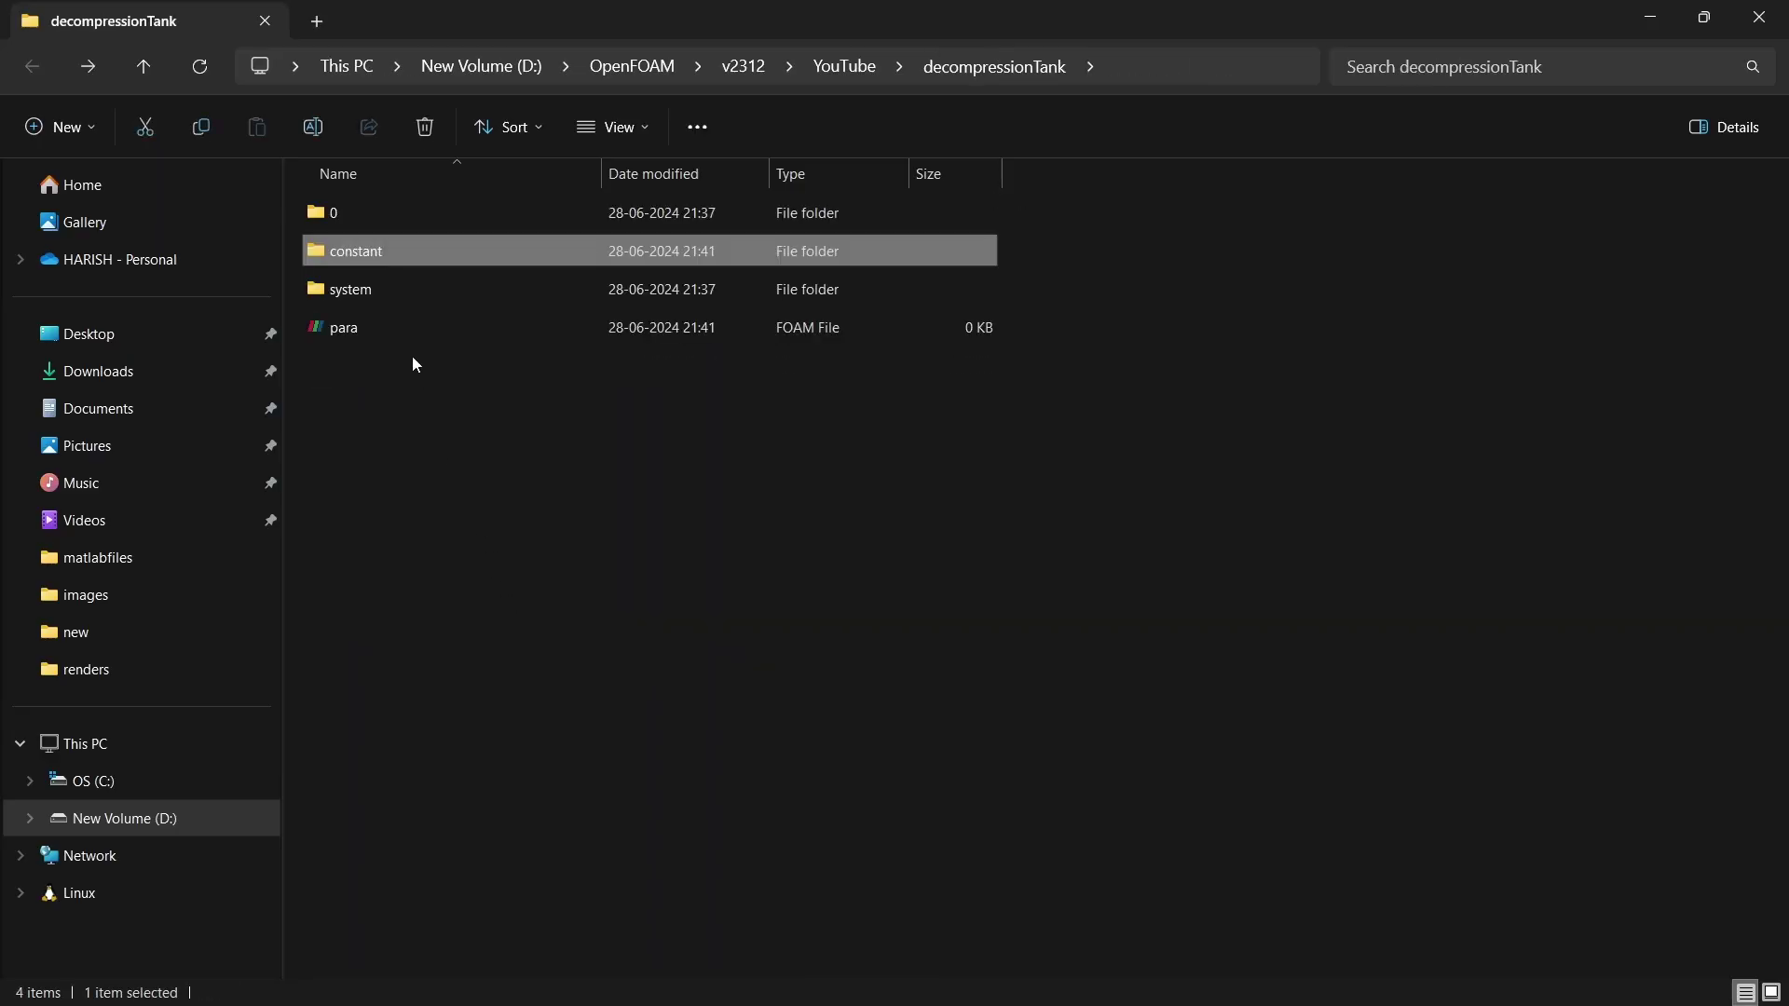
double_click(402, 292)
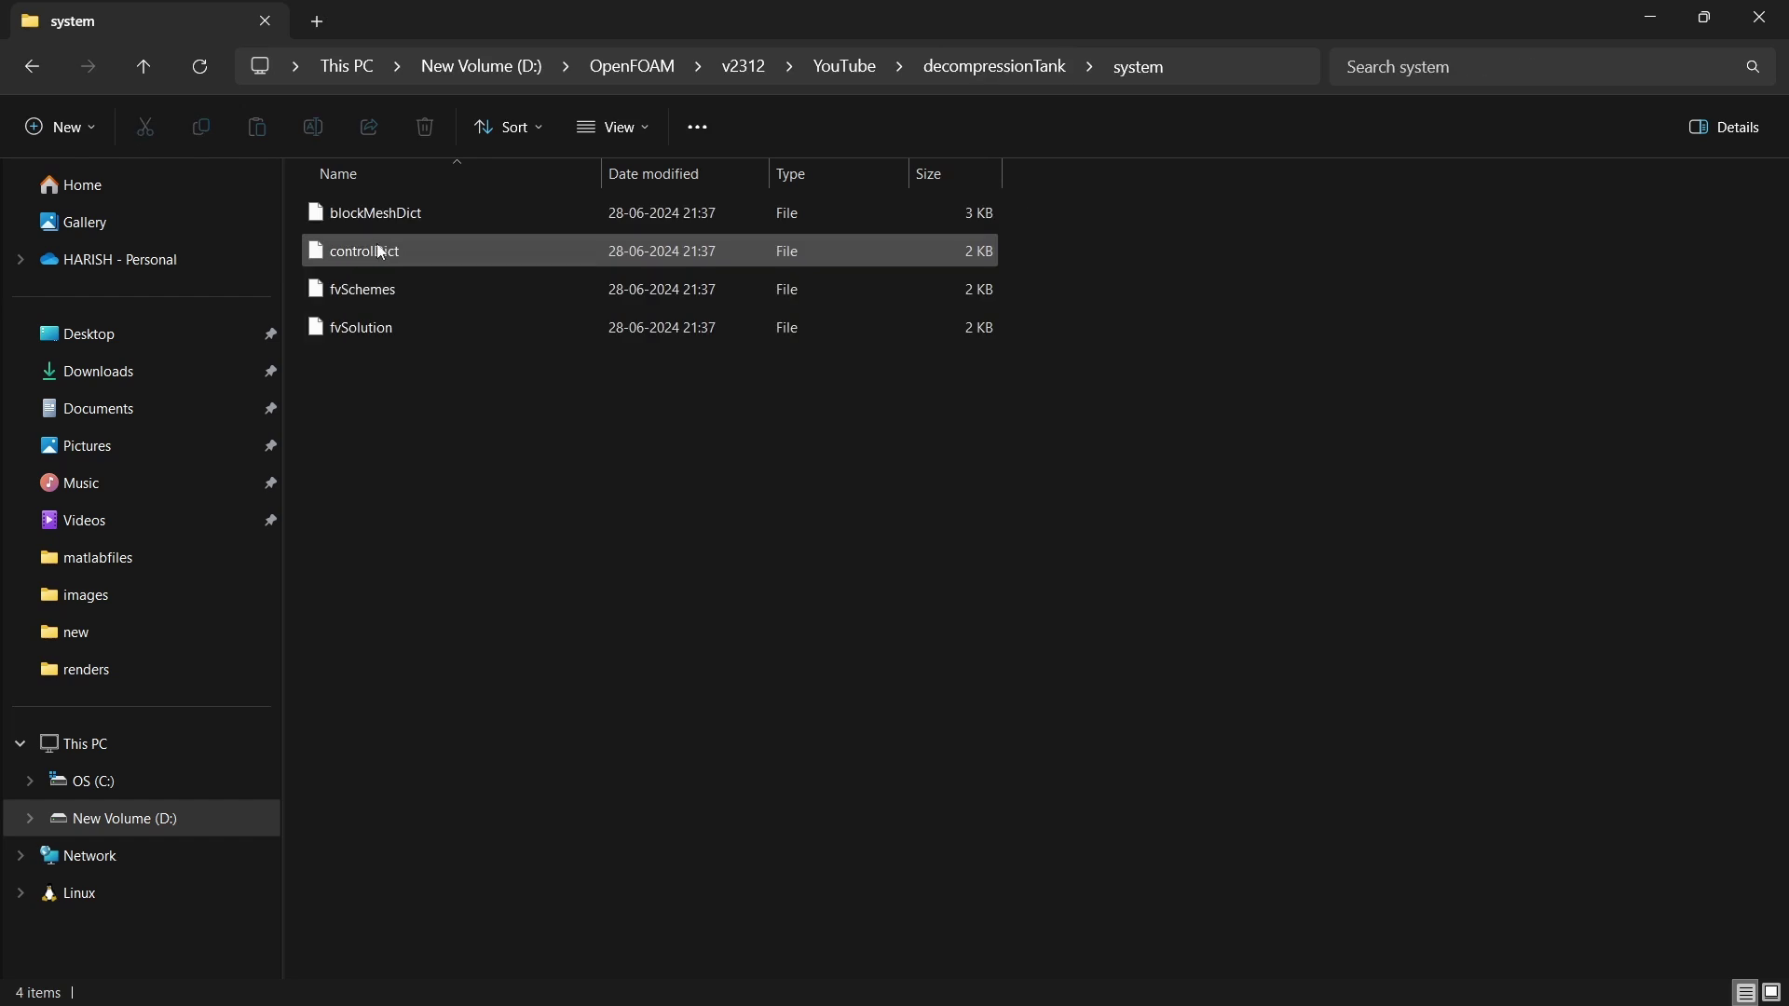
left_click(361, 248)
double_click(360, 243)
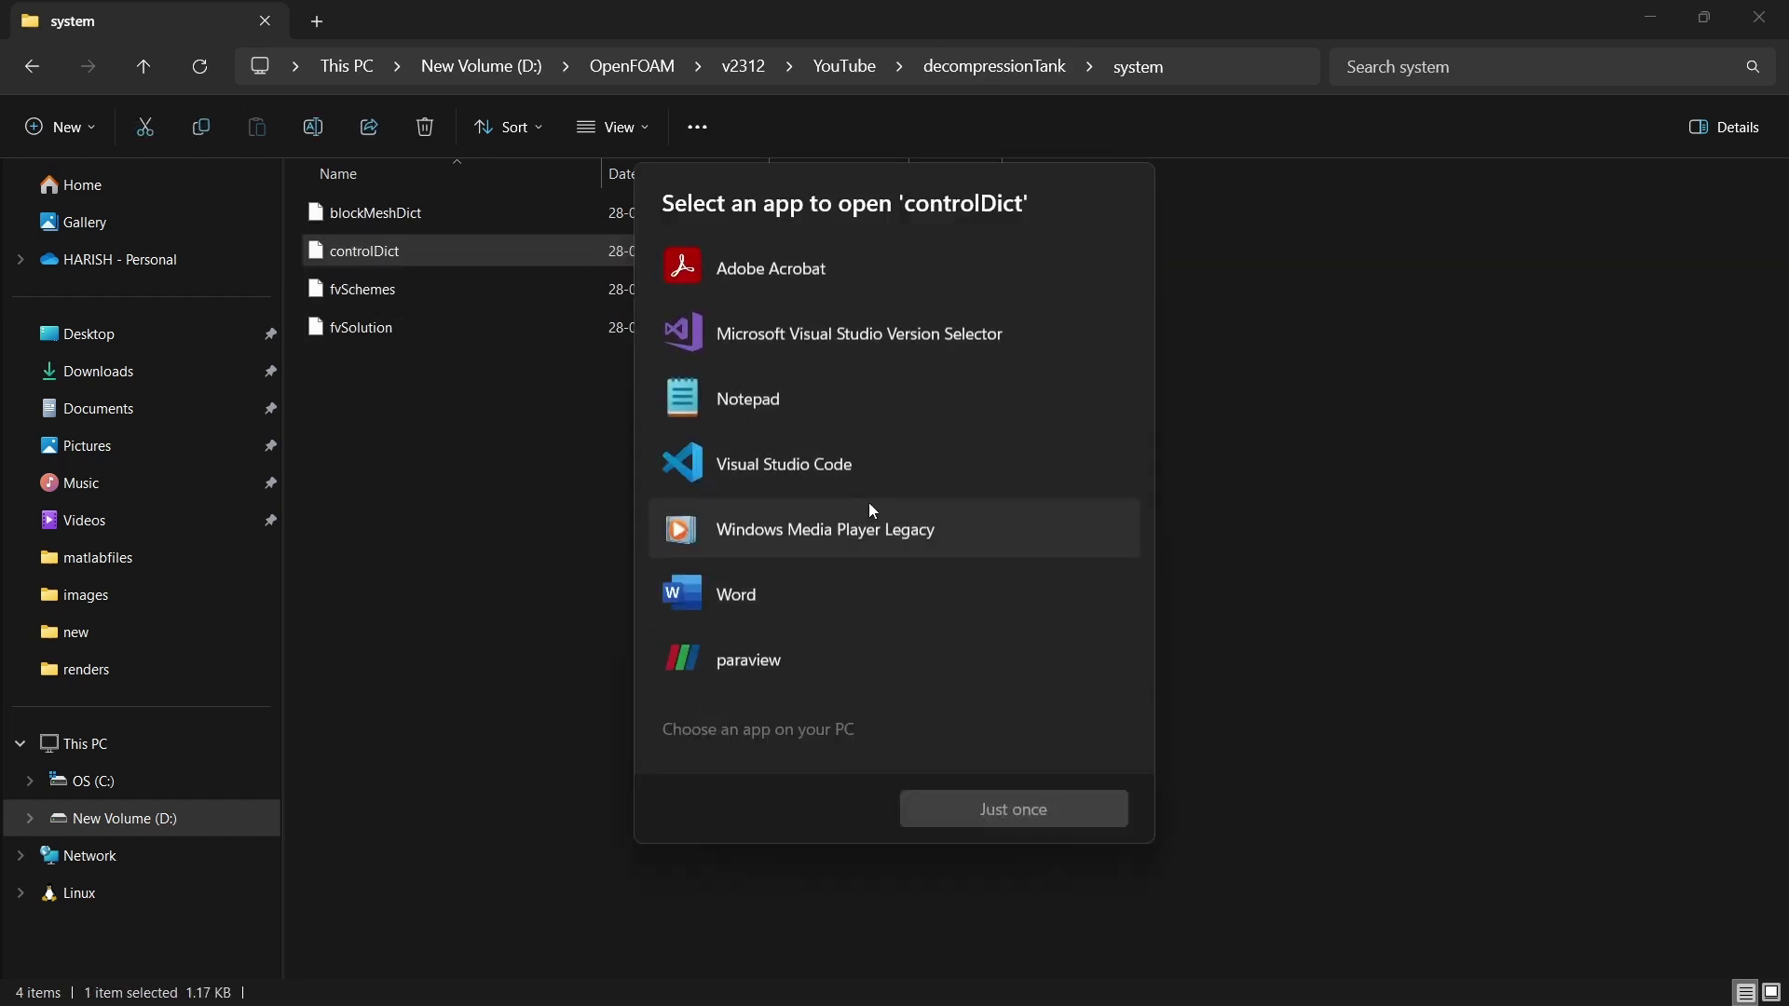
left_click(867, 466)
left_click(994, 809)
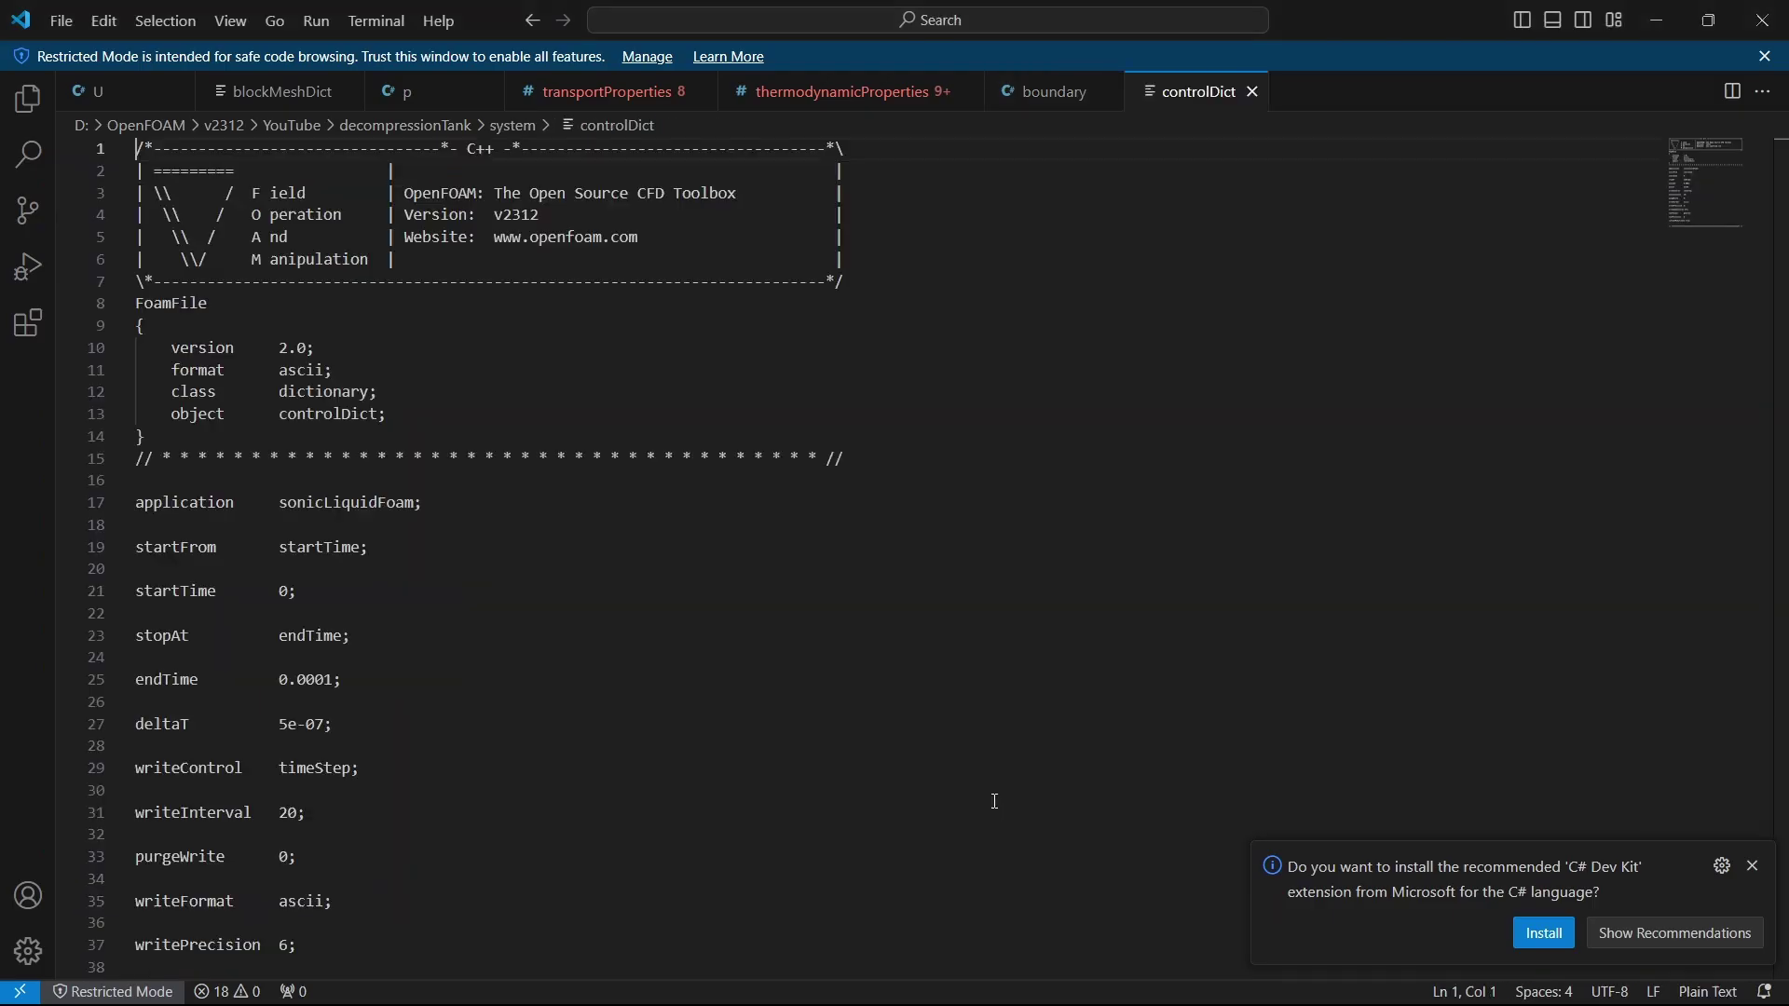
Check that the application is sonicLiquidFoam and deltaT is 5e-07
scroll(482, 689, "down", 2)
scroll(481, 689, "up", 3)
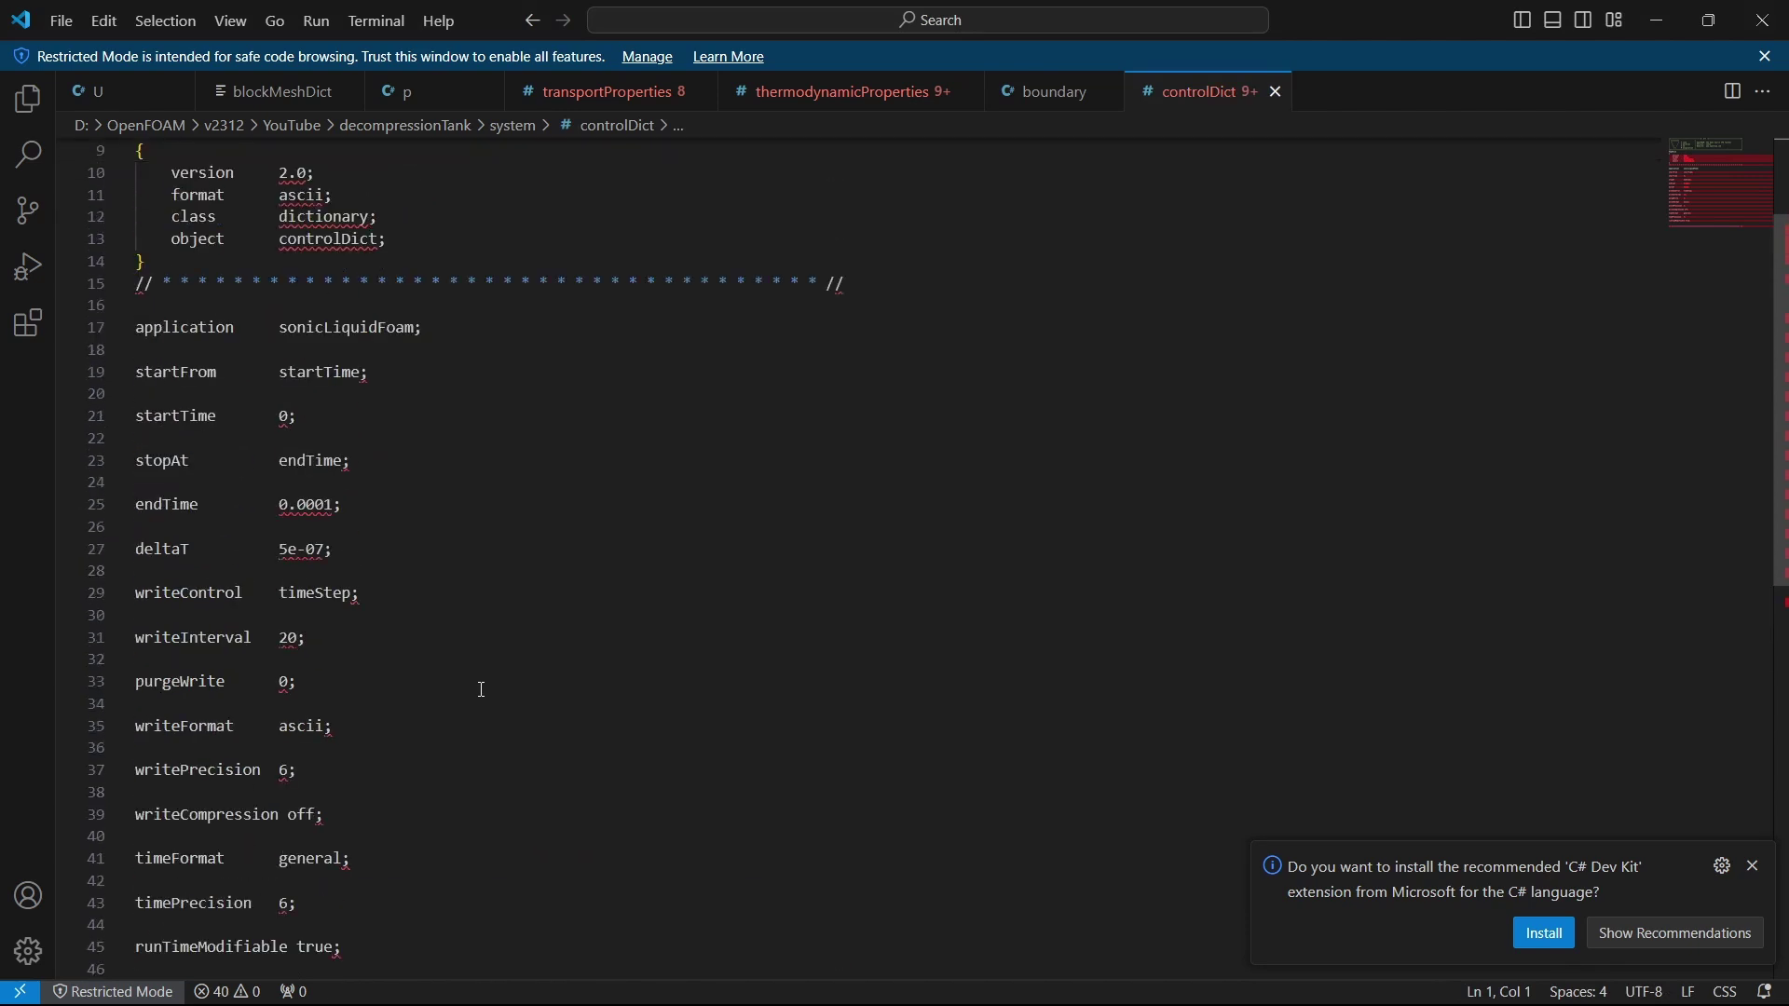
left_click_drag(280, 331, 421, 336)
left_click(434, 341)
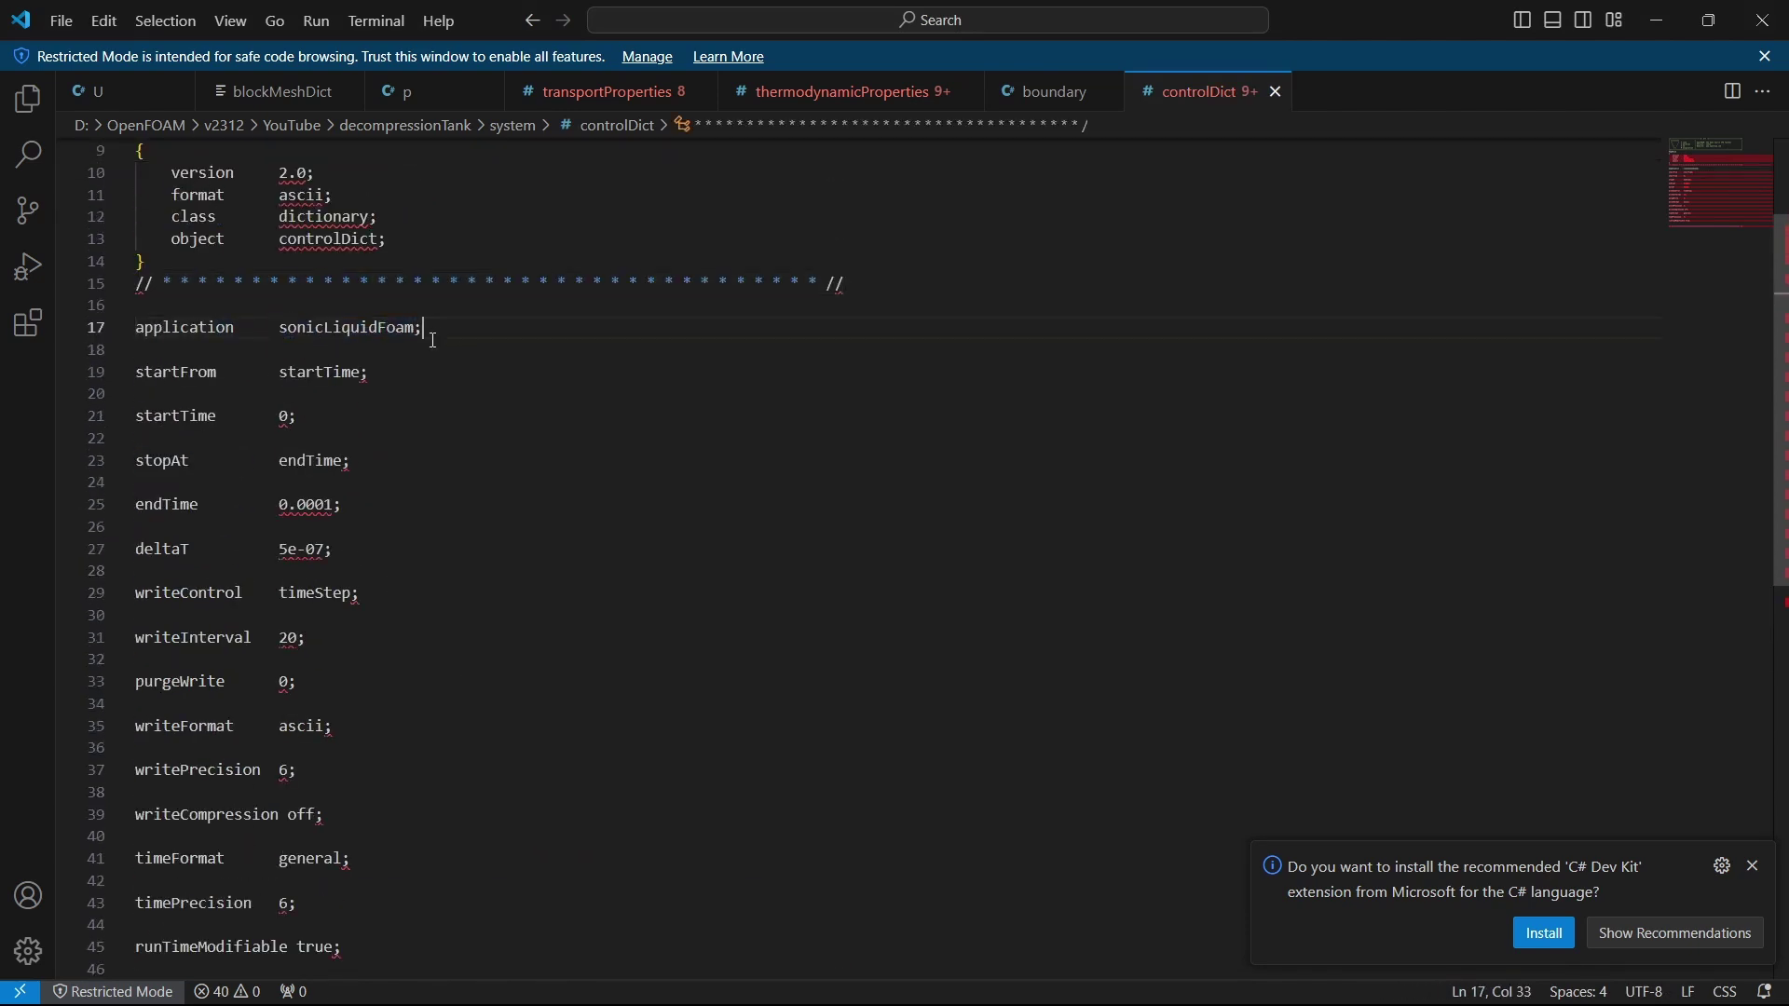
left_click(303, 418)
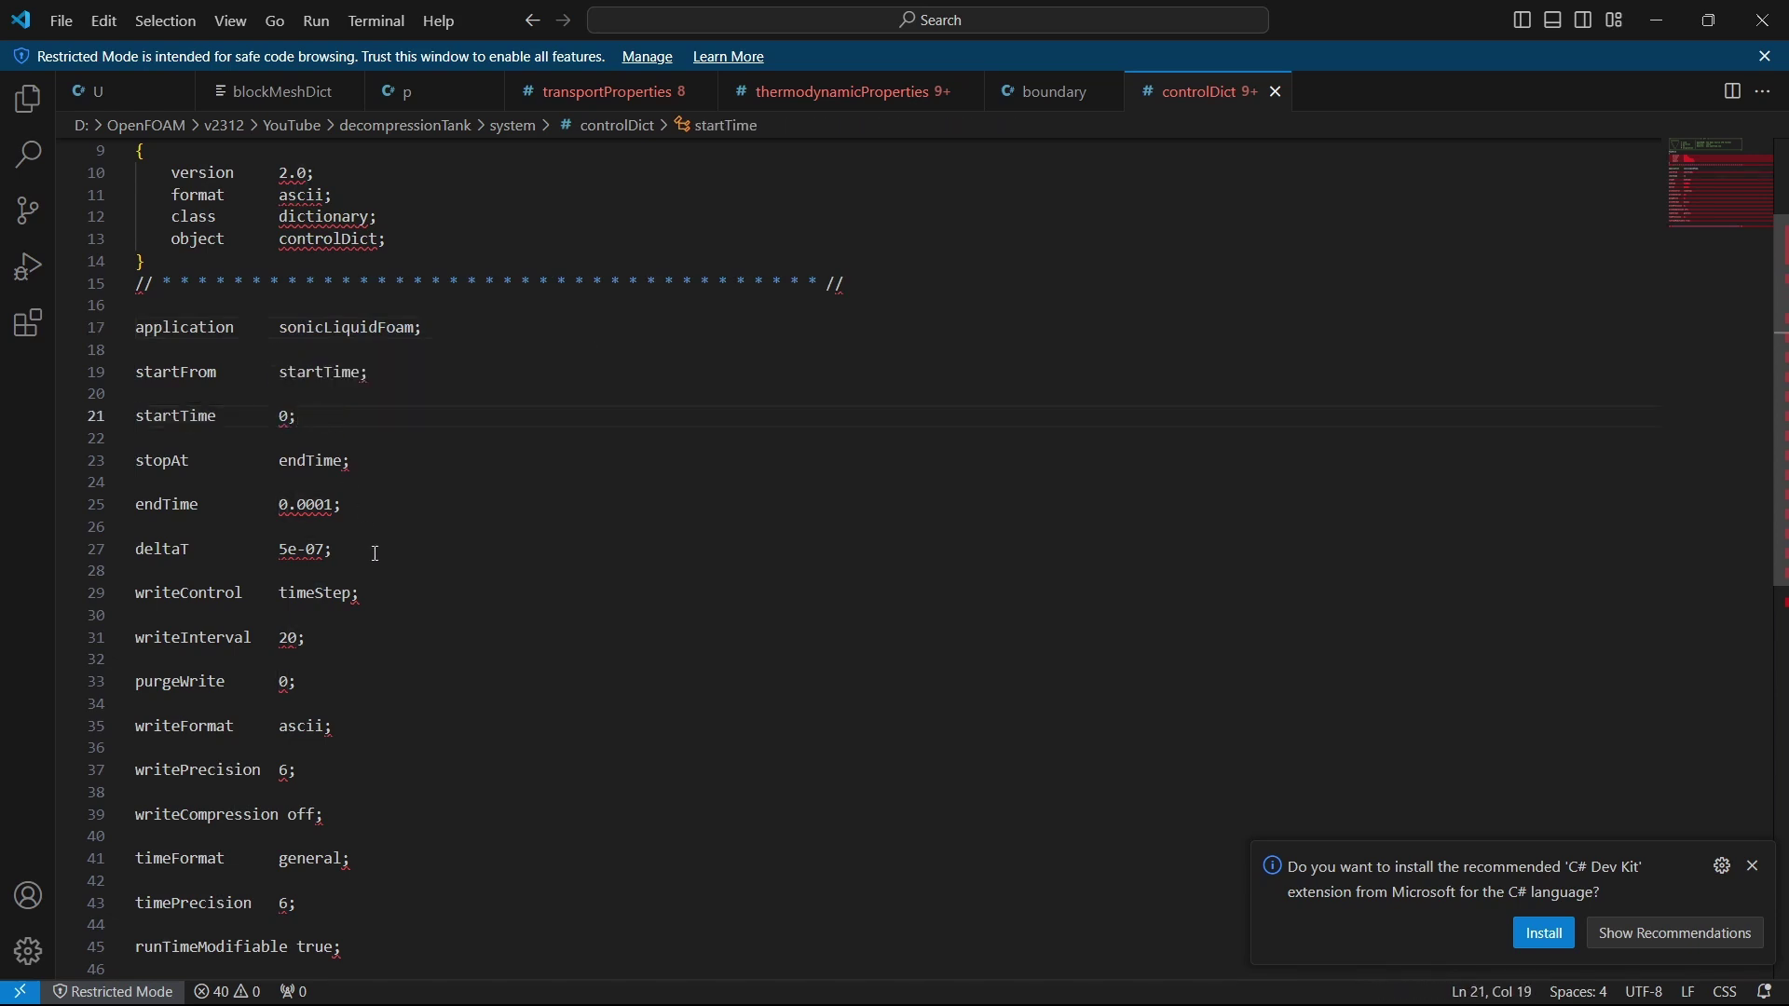
left_click_drag(278, 550, 338, 551)
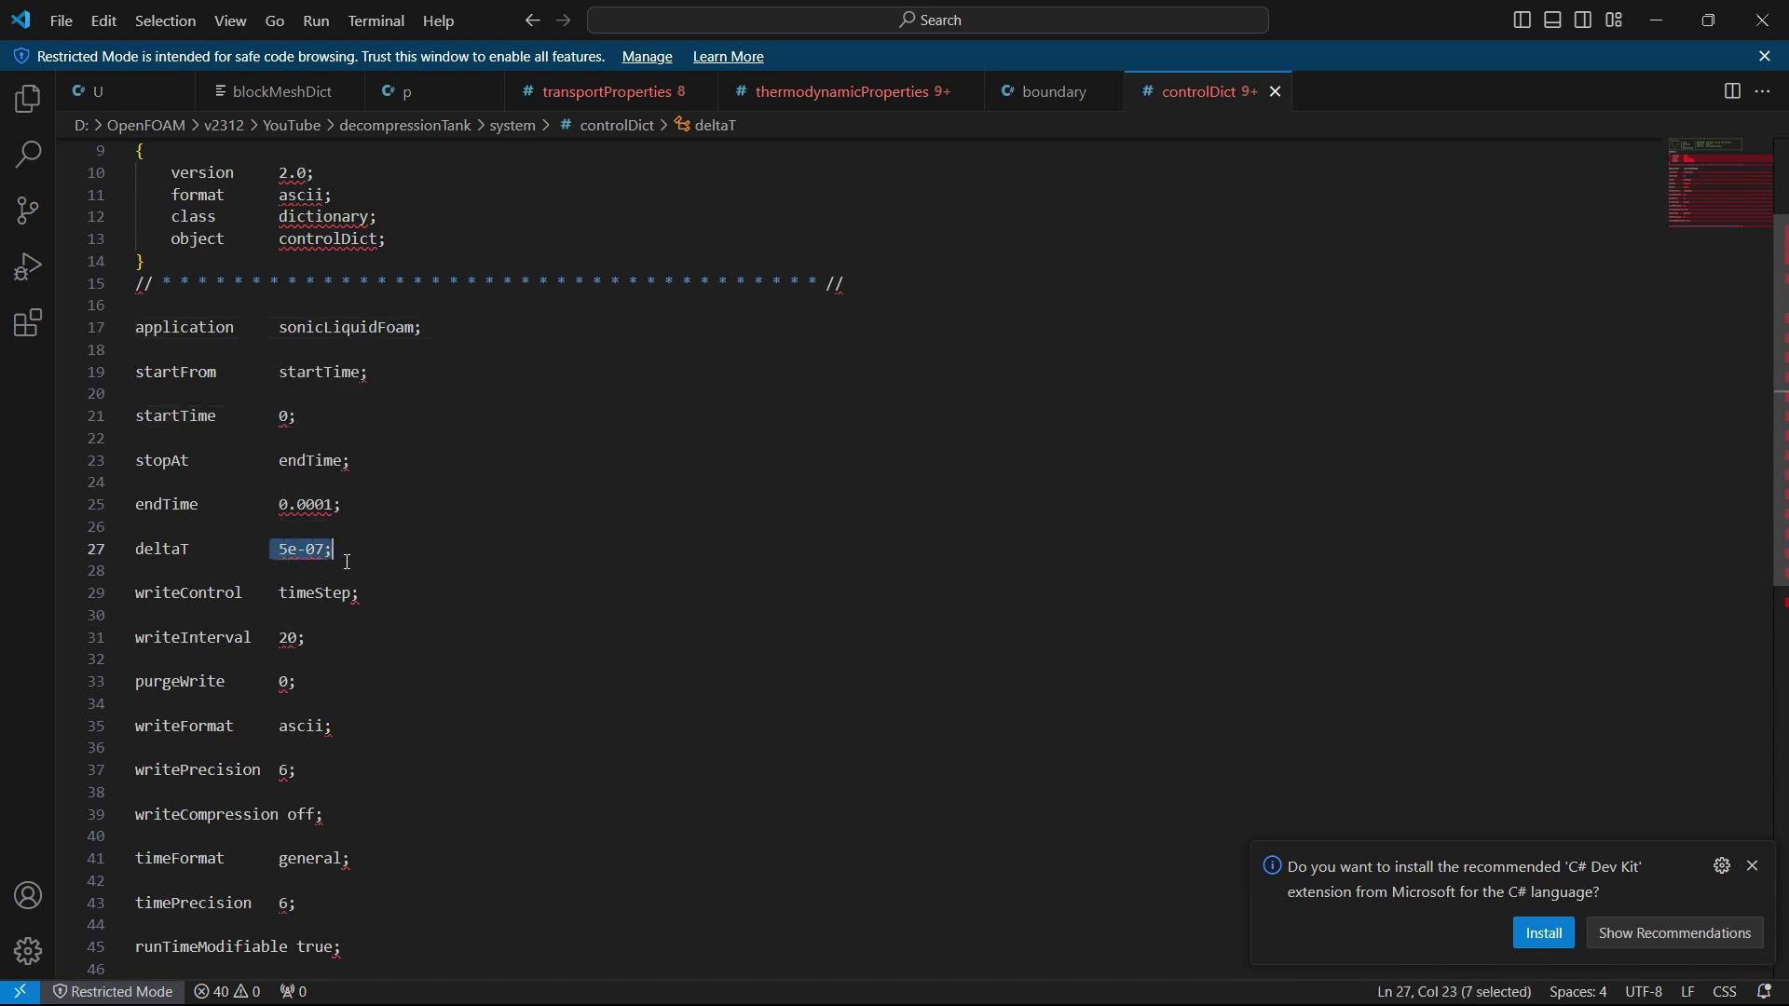
left_click(361, 558)
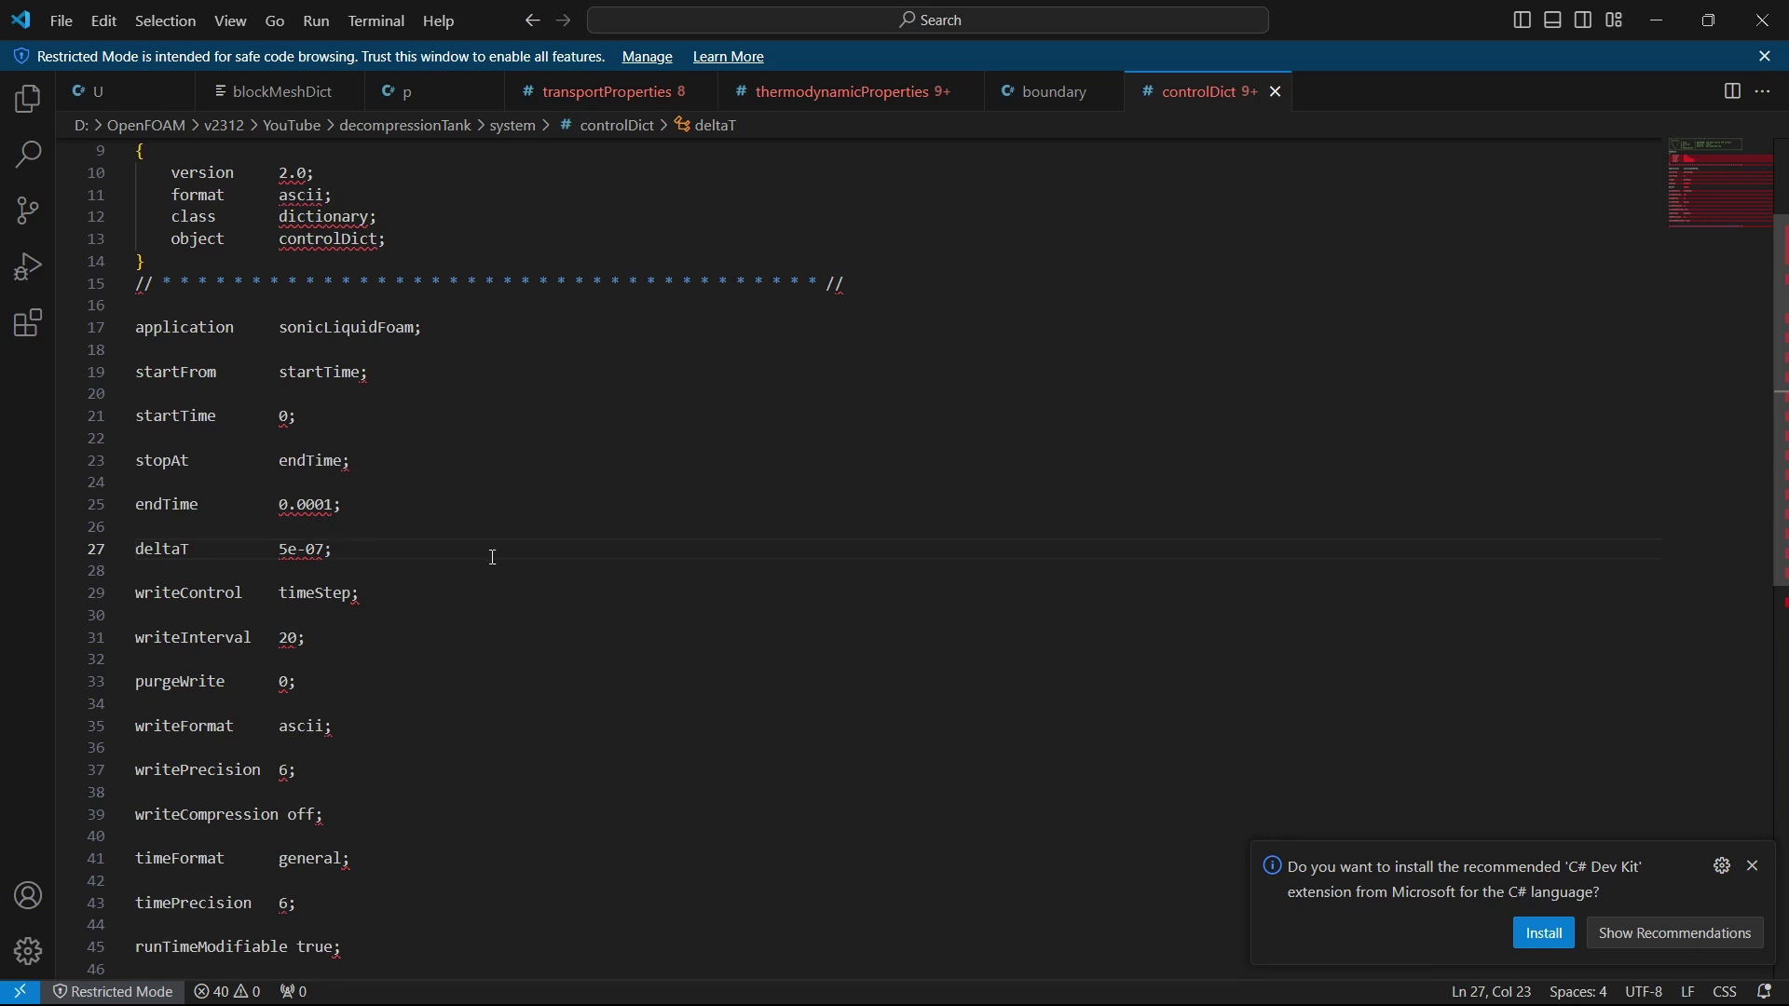
left_click_drag(277, 550, 339, 550)
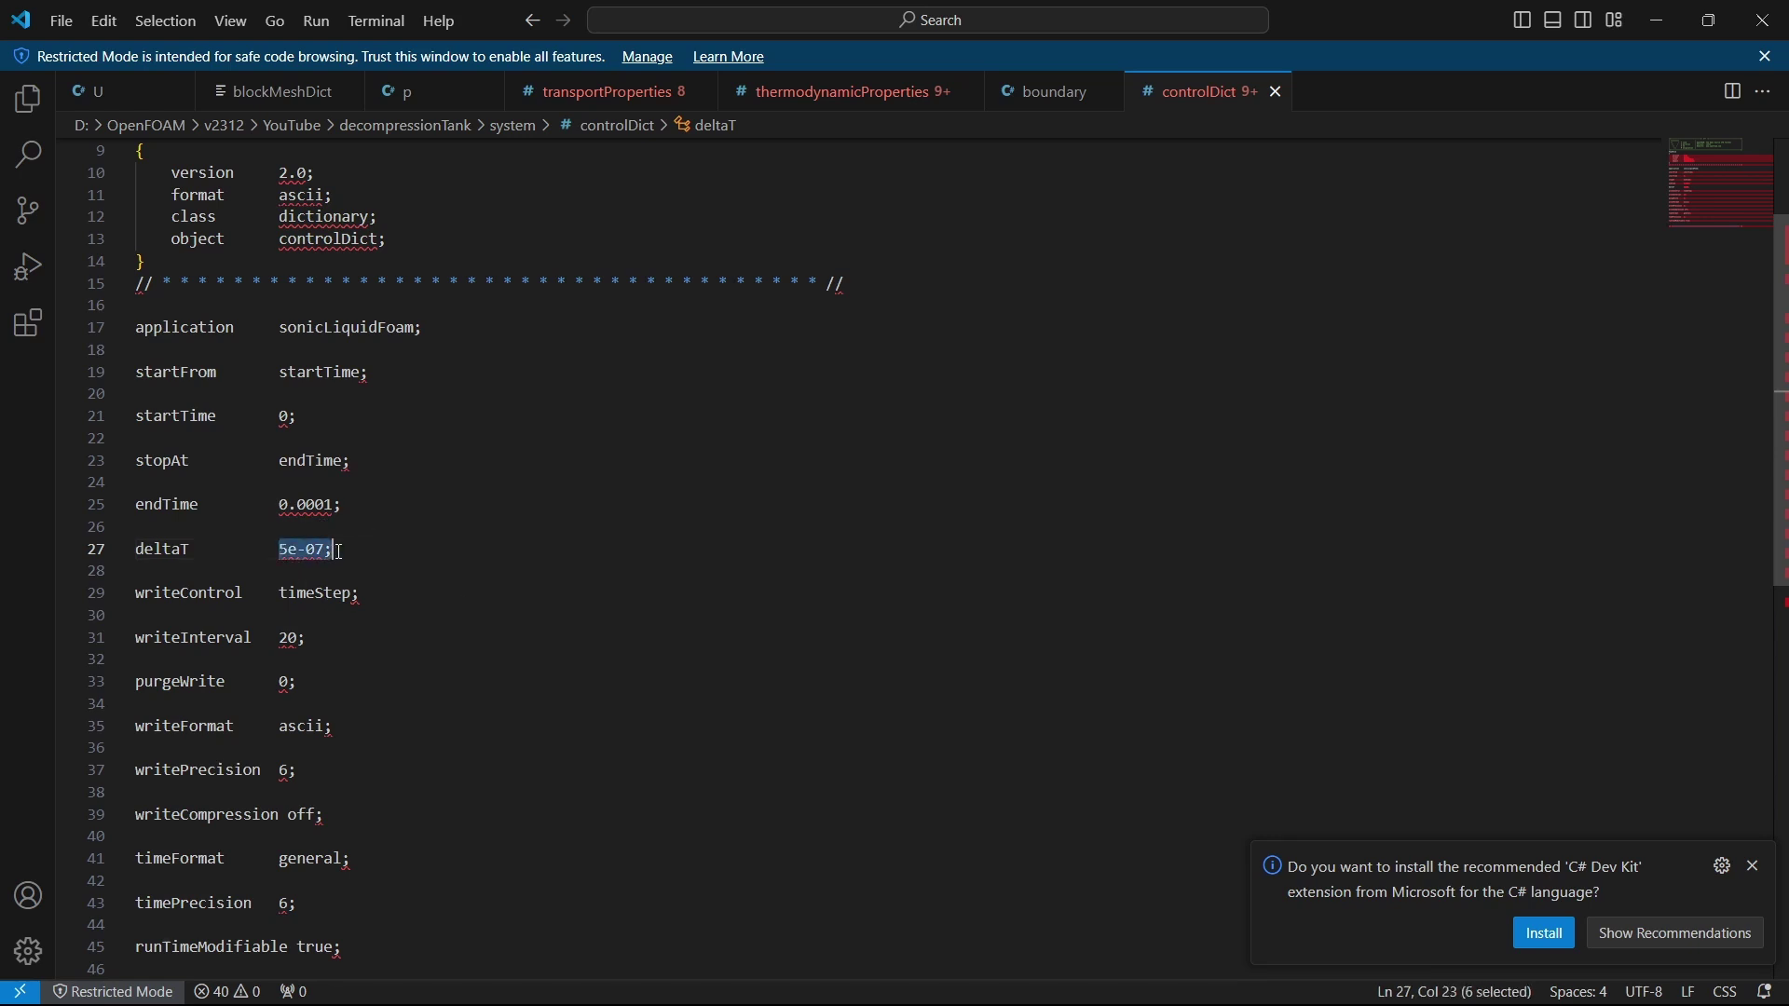
left_click(352, 550)
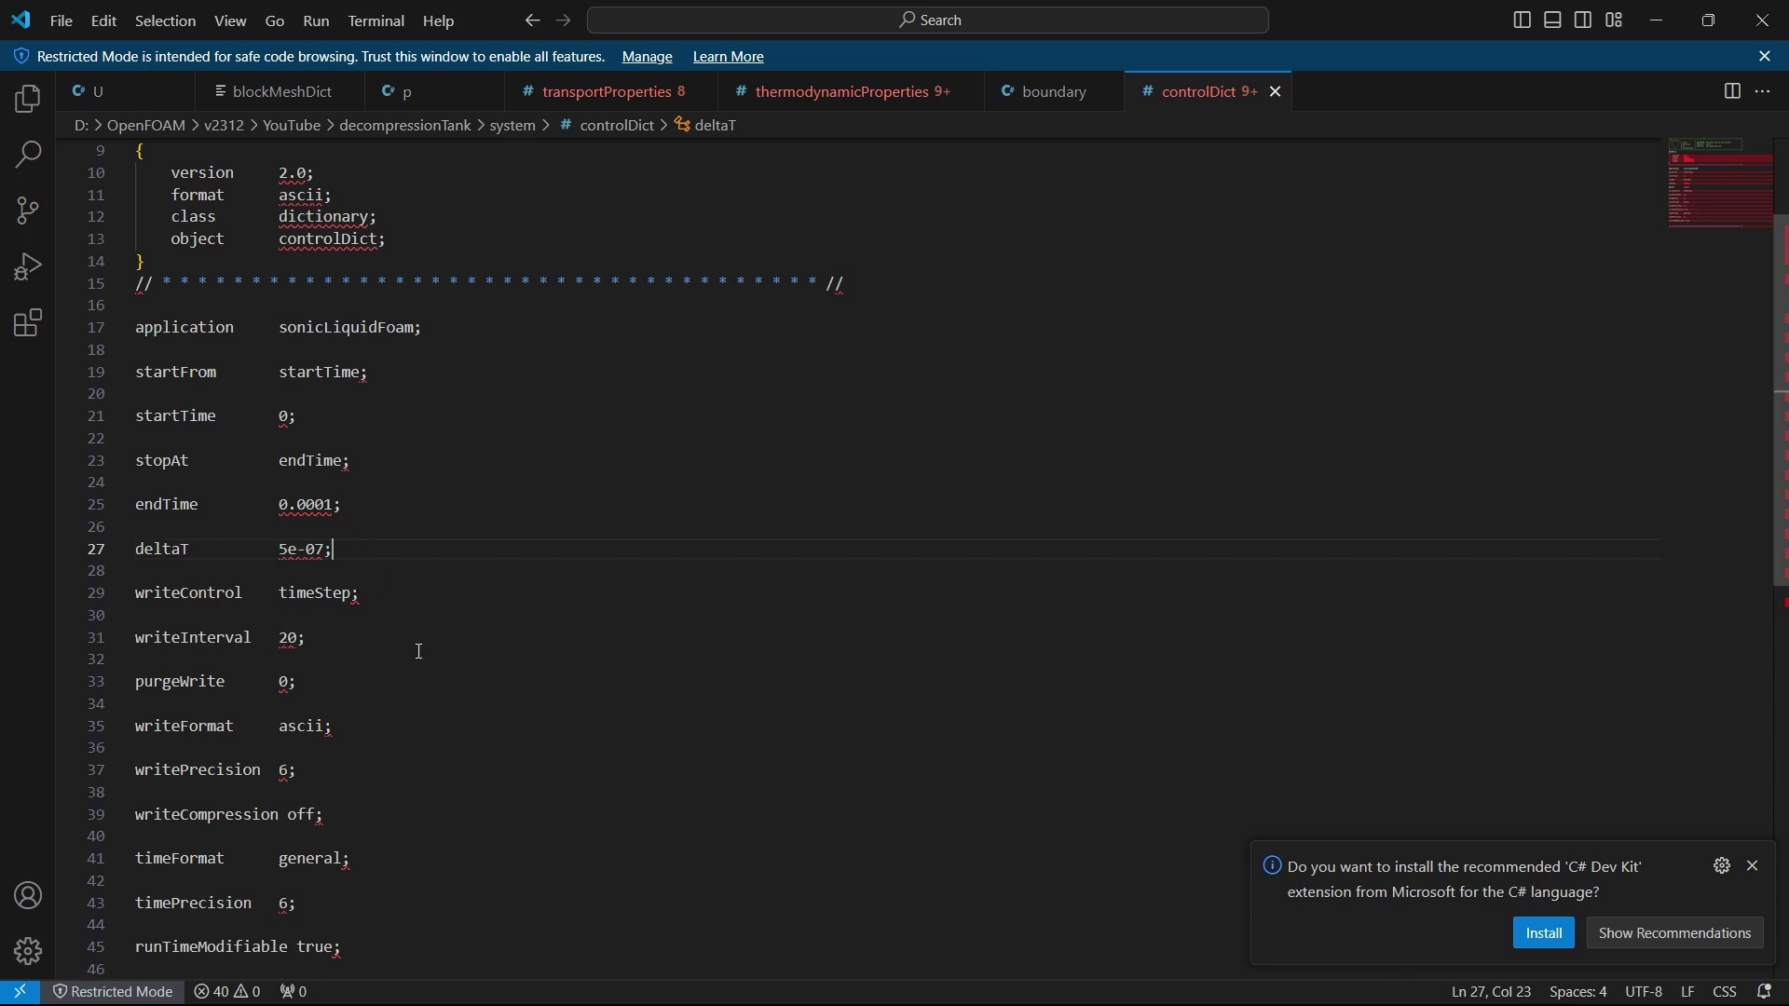
Review the timeStep writeControl settings and the endTime value of 0.0001
scroll(526, 610, "down", 2)
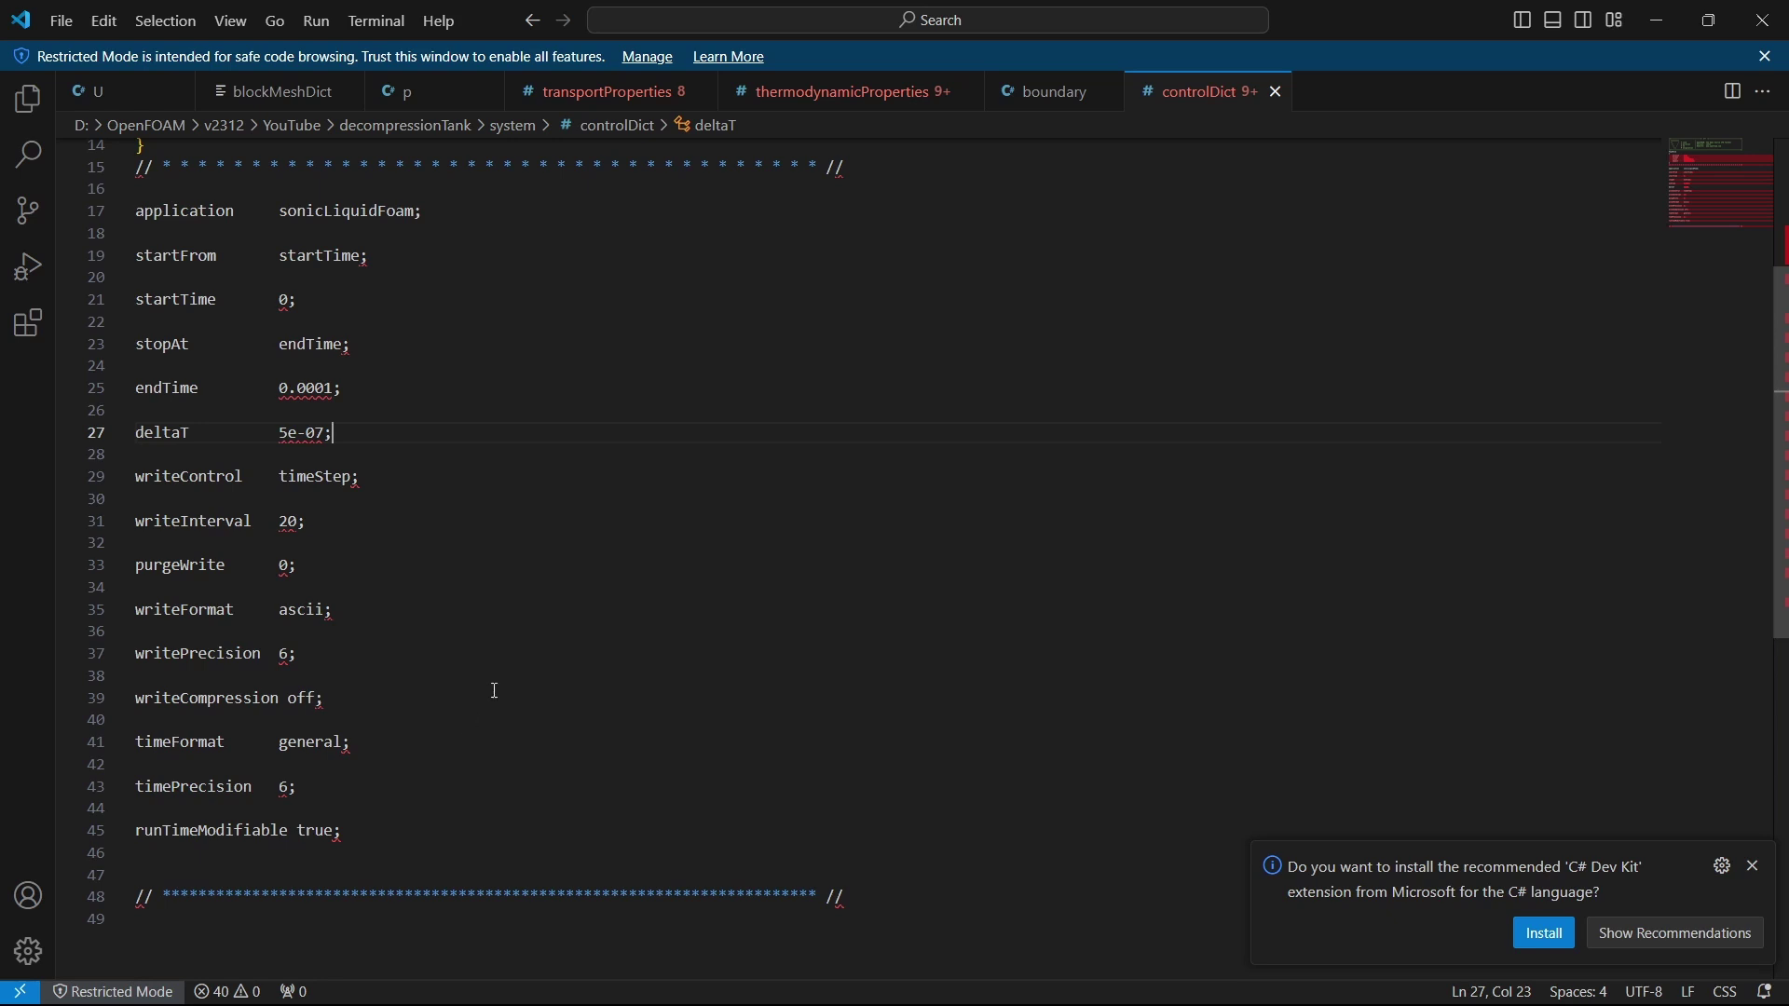
scroll(173, 585, "up", 1)
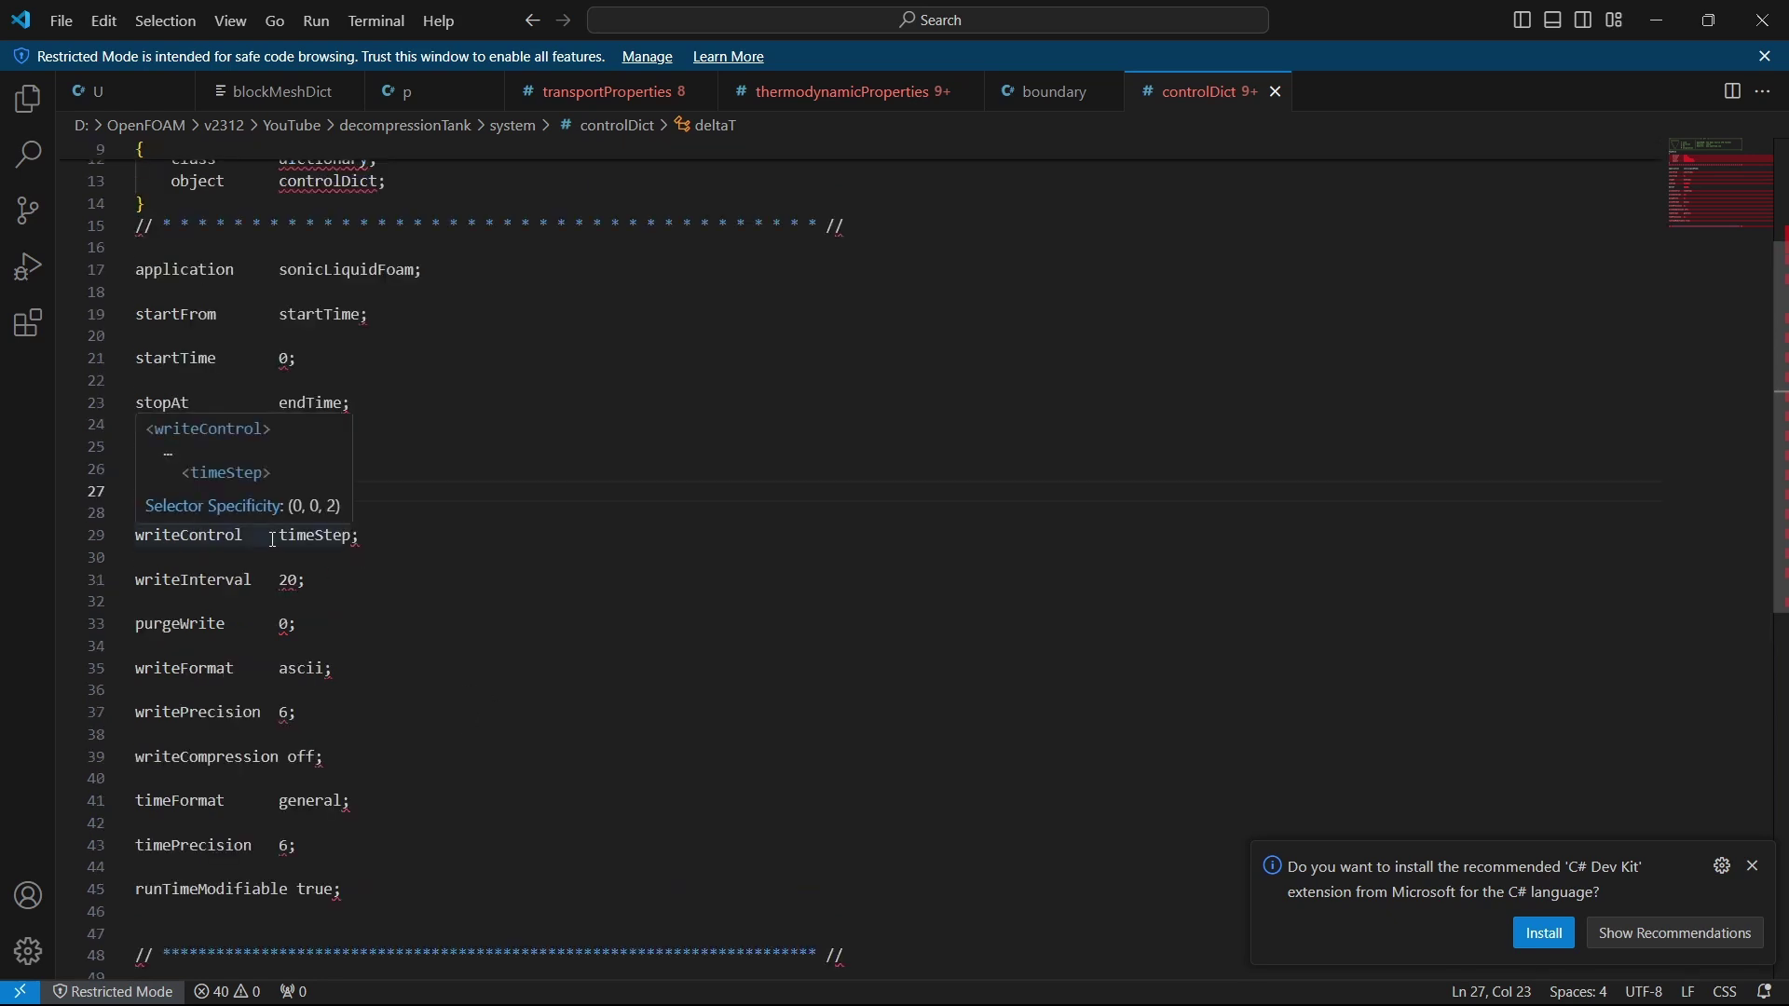
left_click(502, 532)
scroll(501, 529, "up", 2)
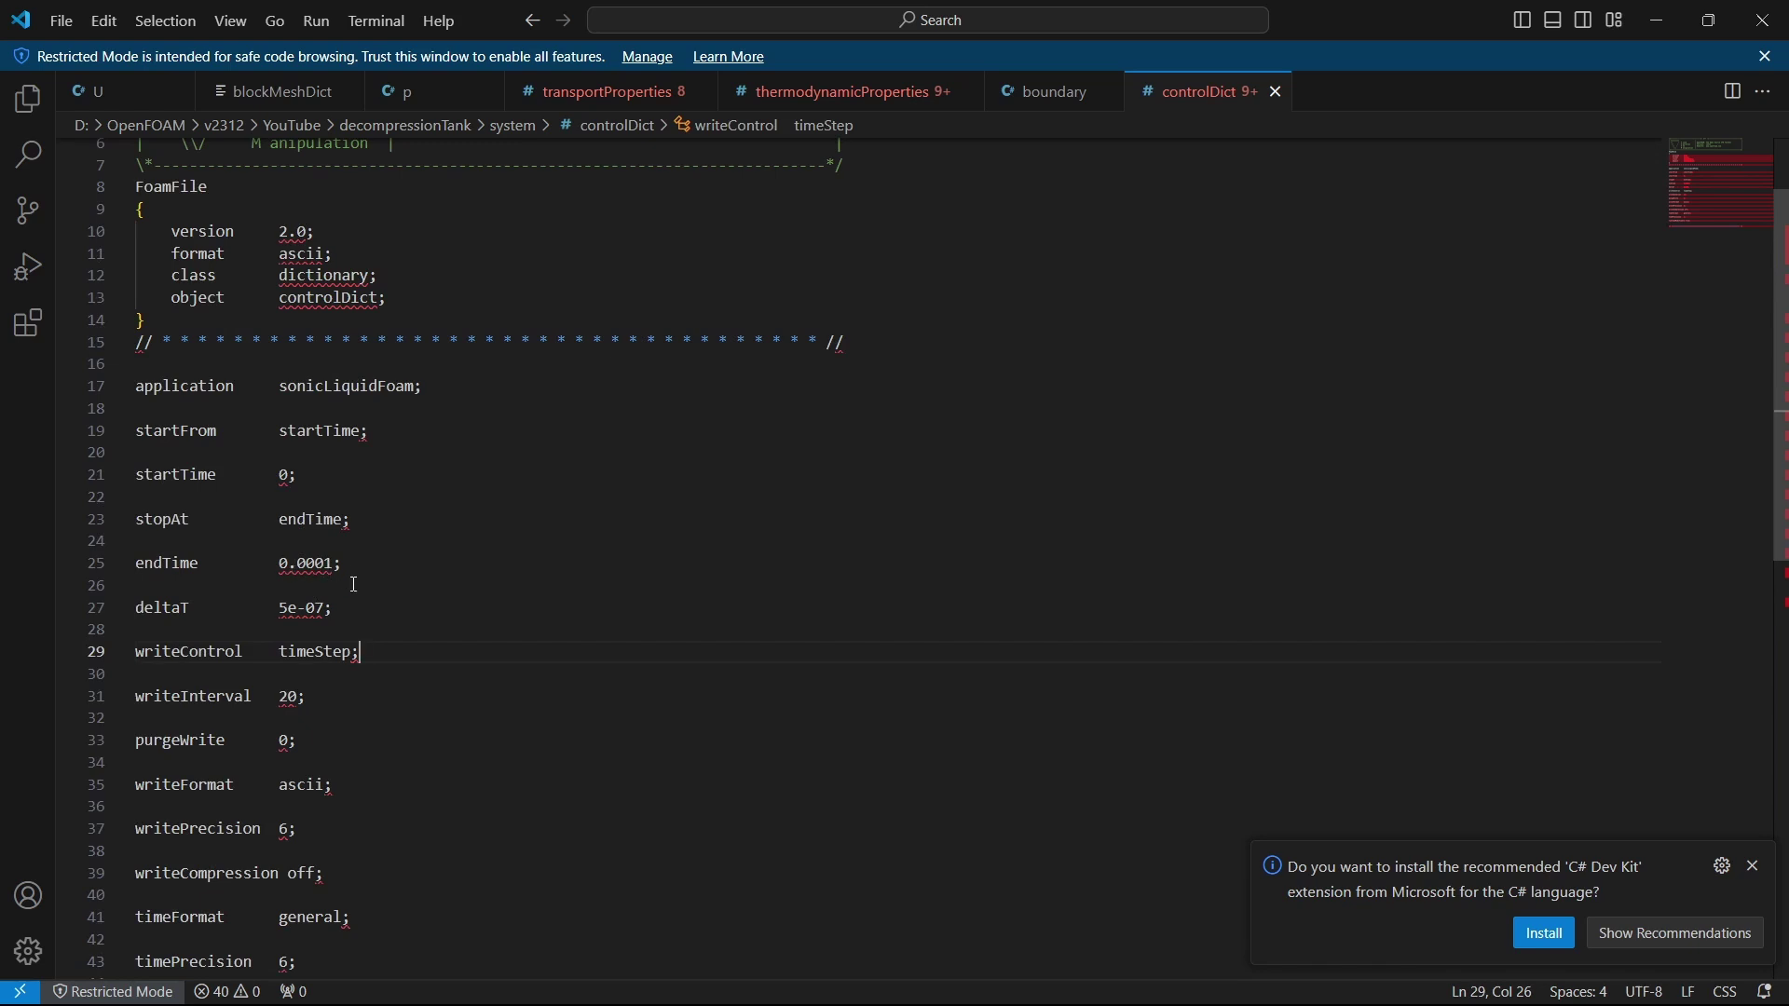
left_click_drag(278, 520, 359, 521)
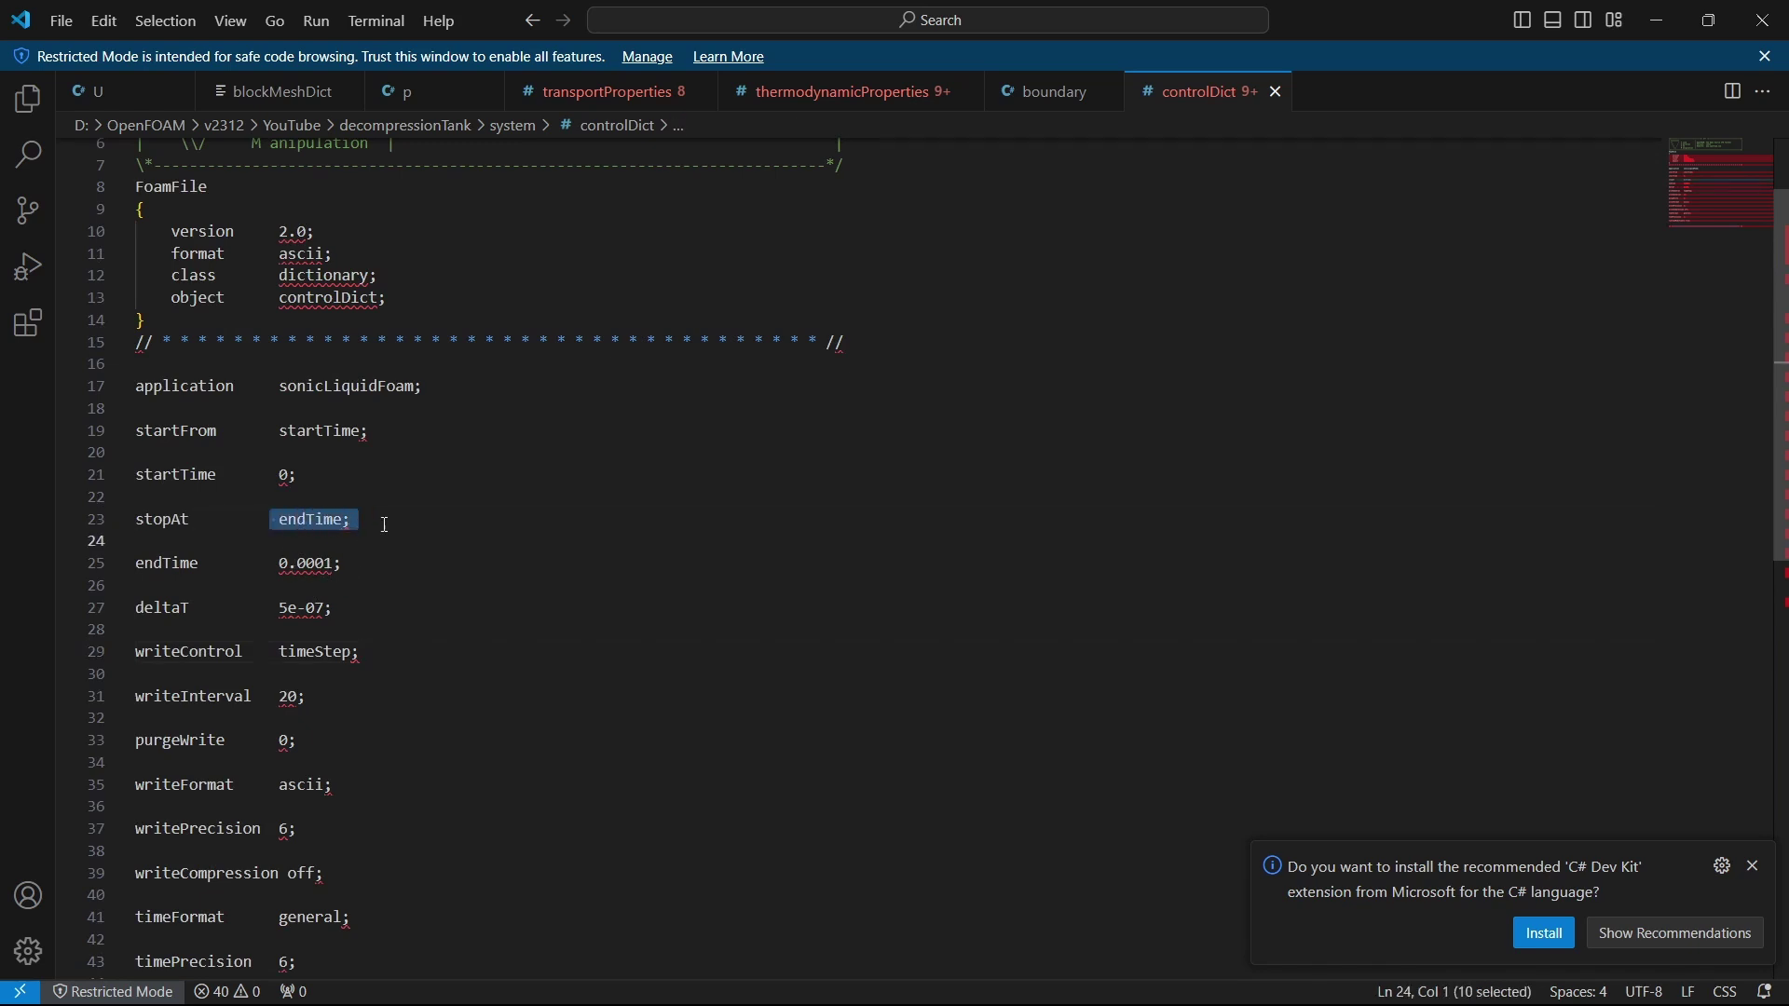
left_click(374, 527)
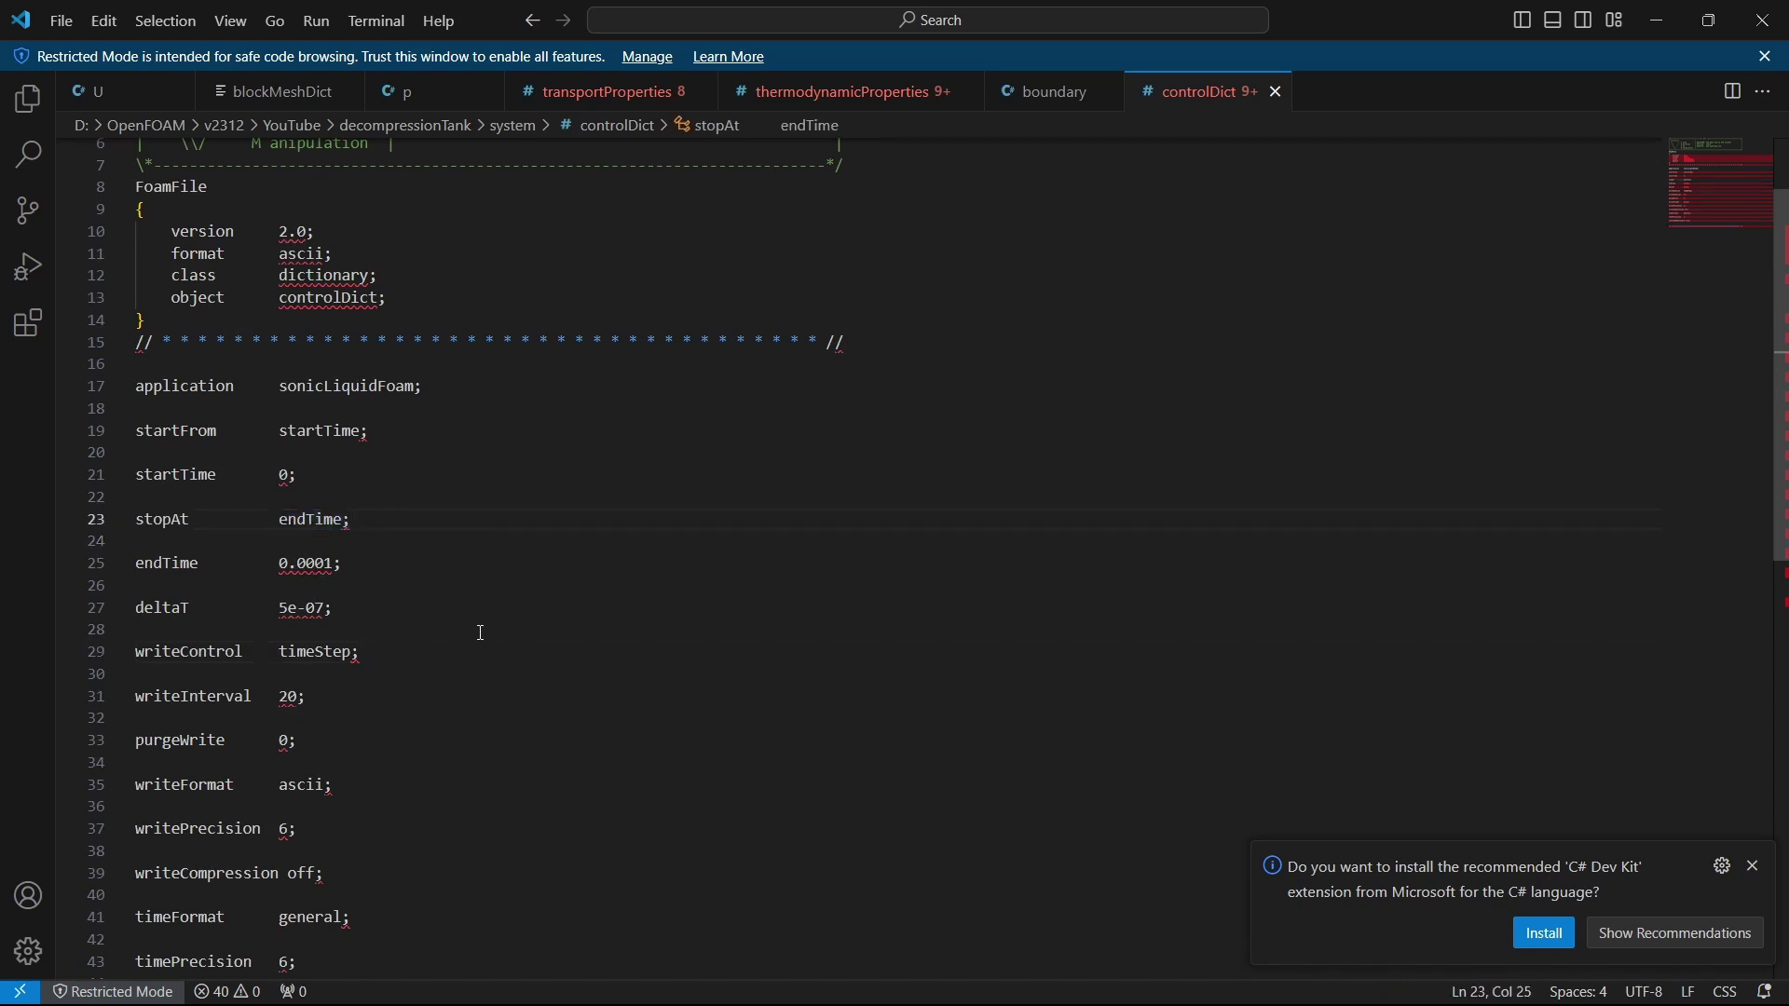
Open system/fvSolution in Visual Studio Code just once
key("alt+Tab")
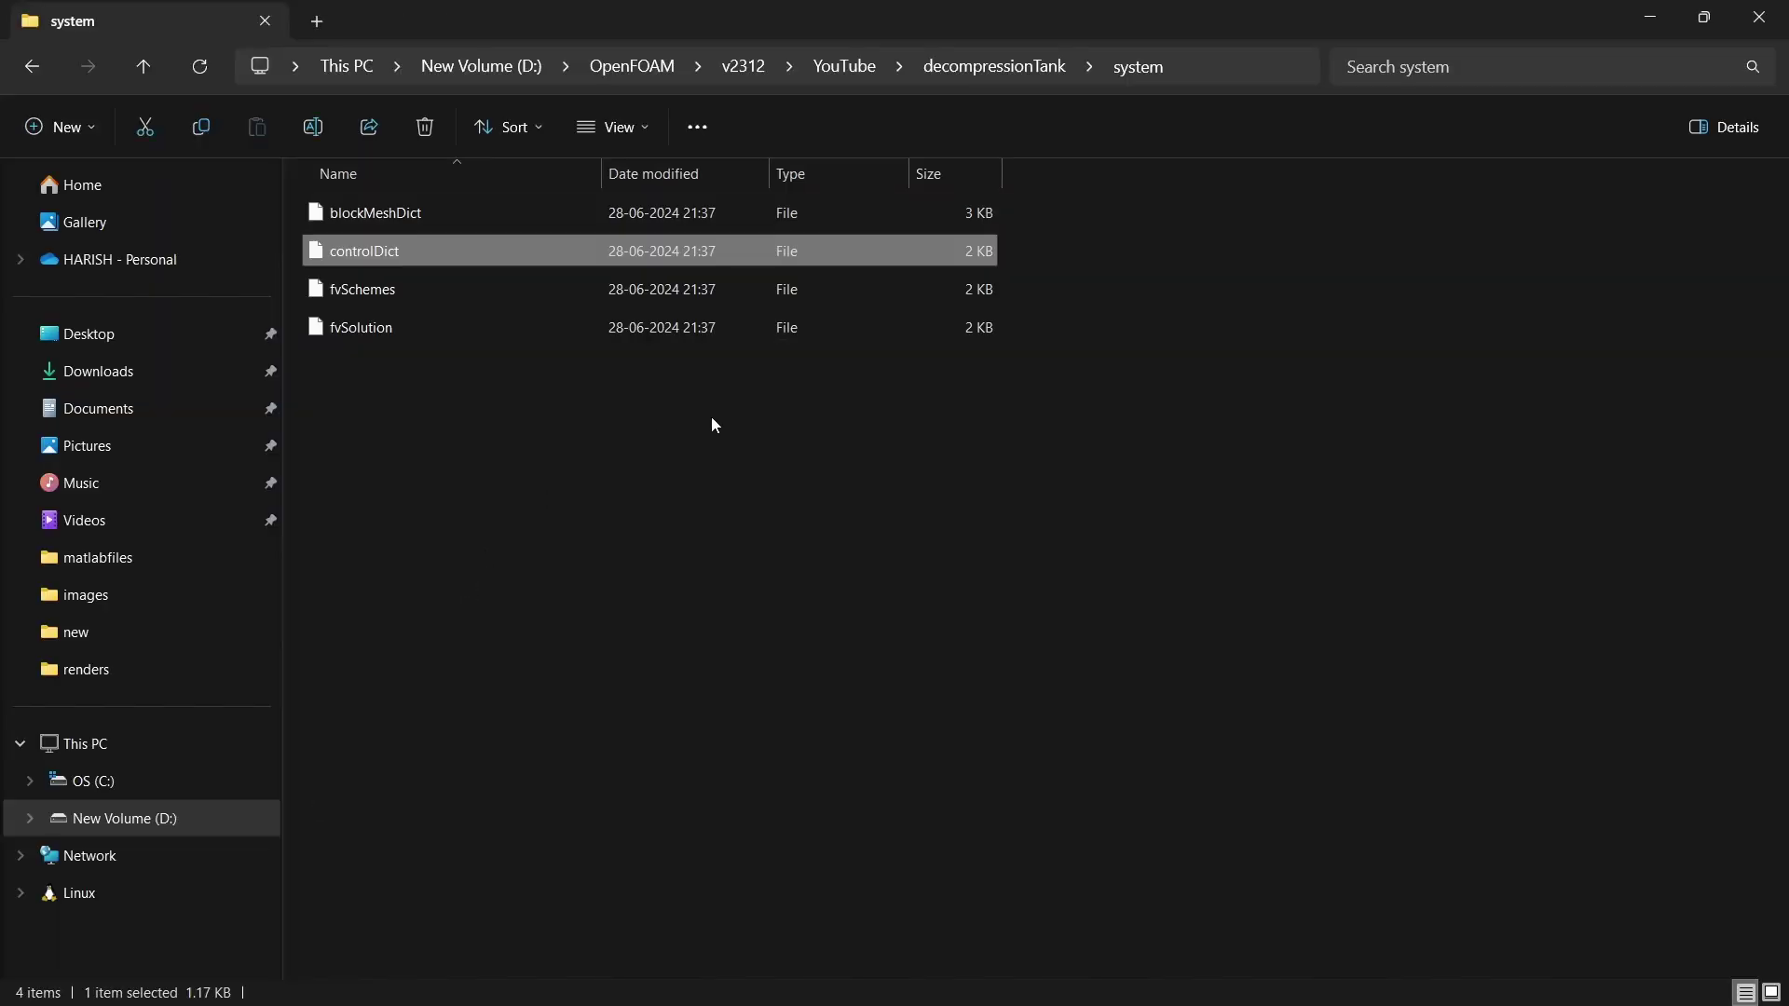
key("Return")
left_click(1013, 809)
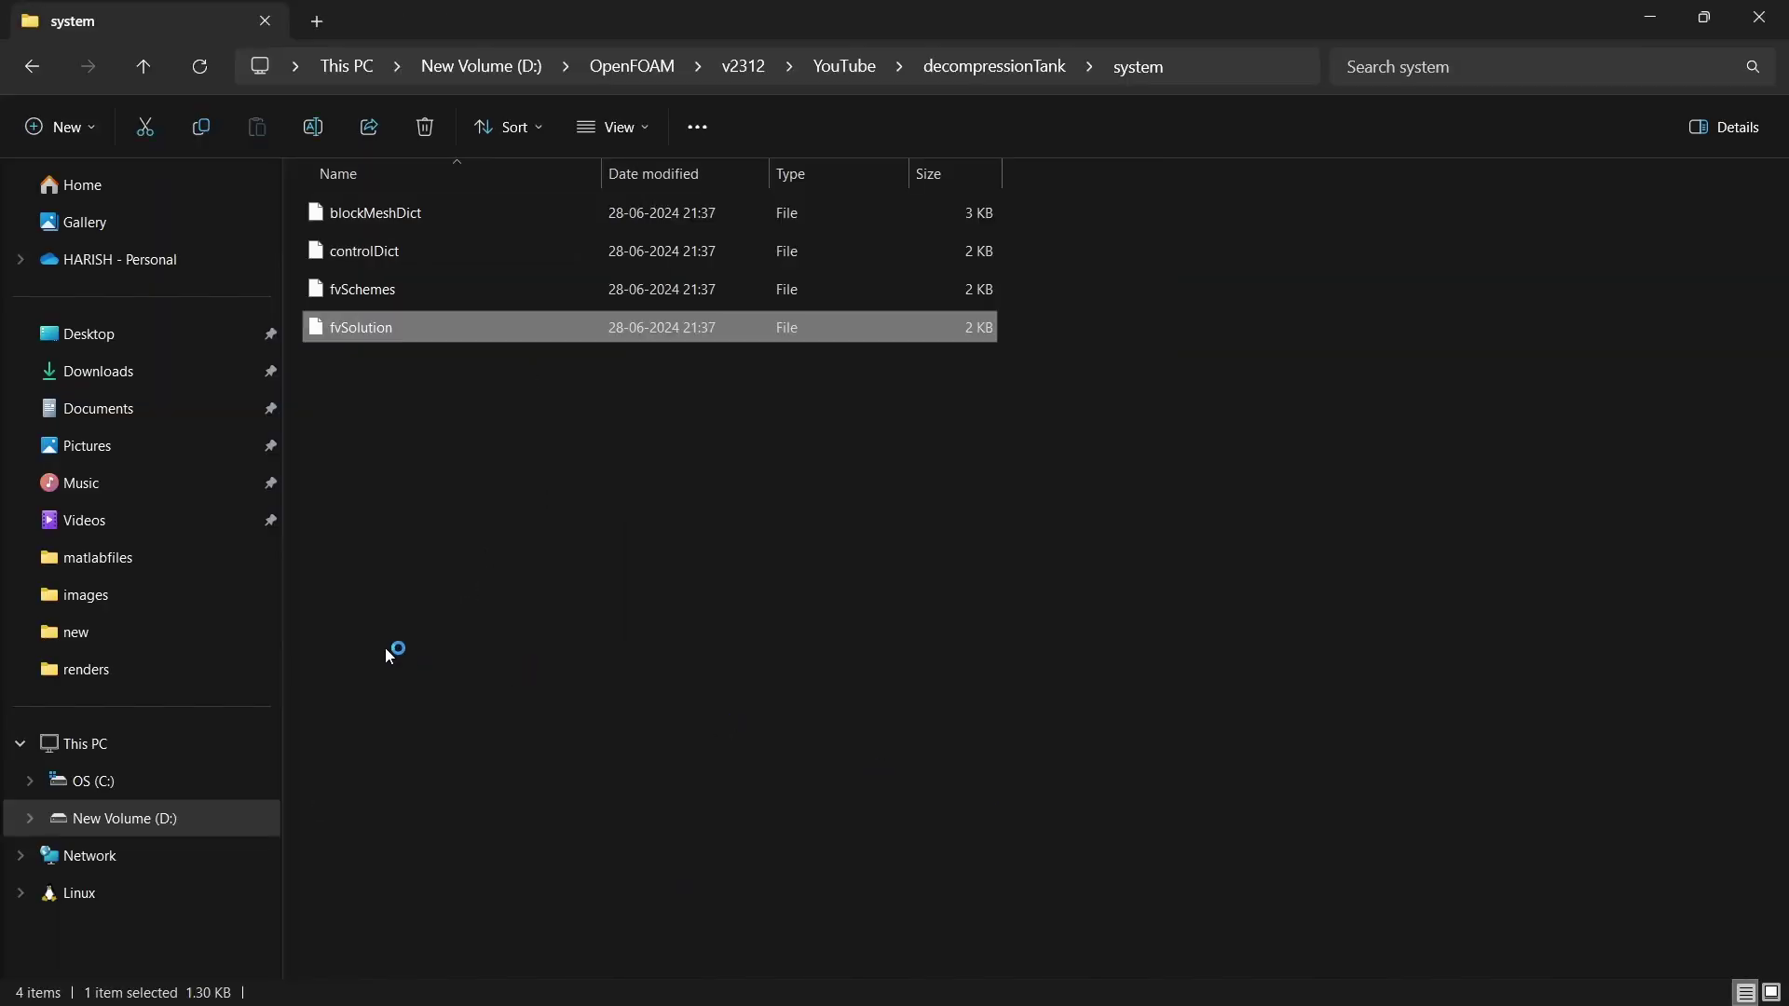
Read through the p, U and rho solver settings and PIMPLE corrector counts
scroll(184, 628, "down", 3)
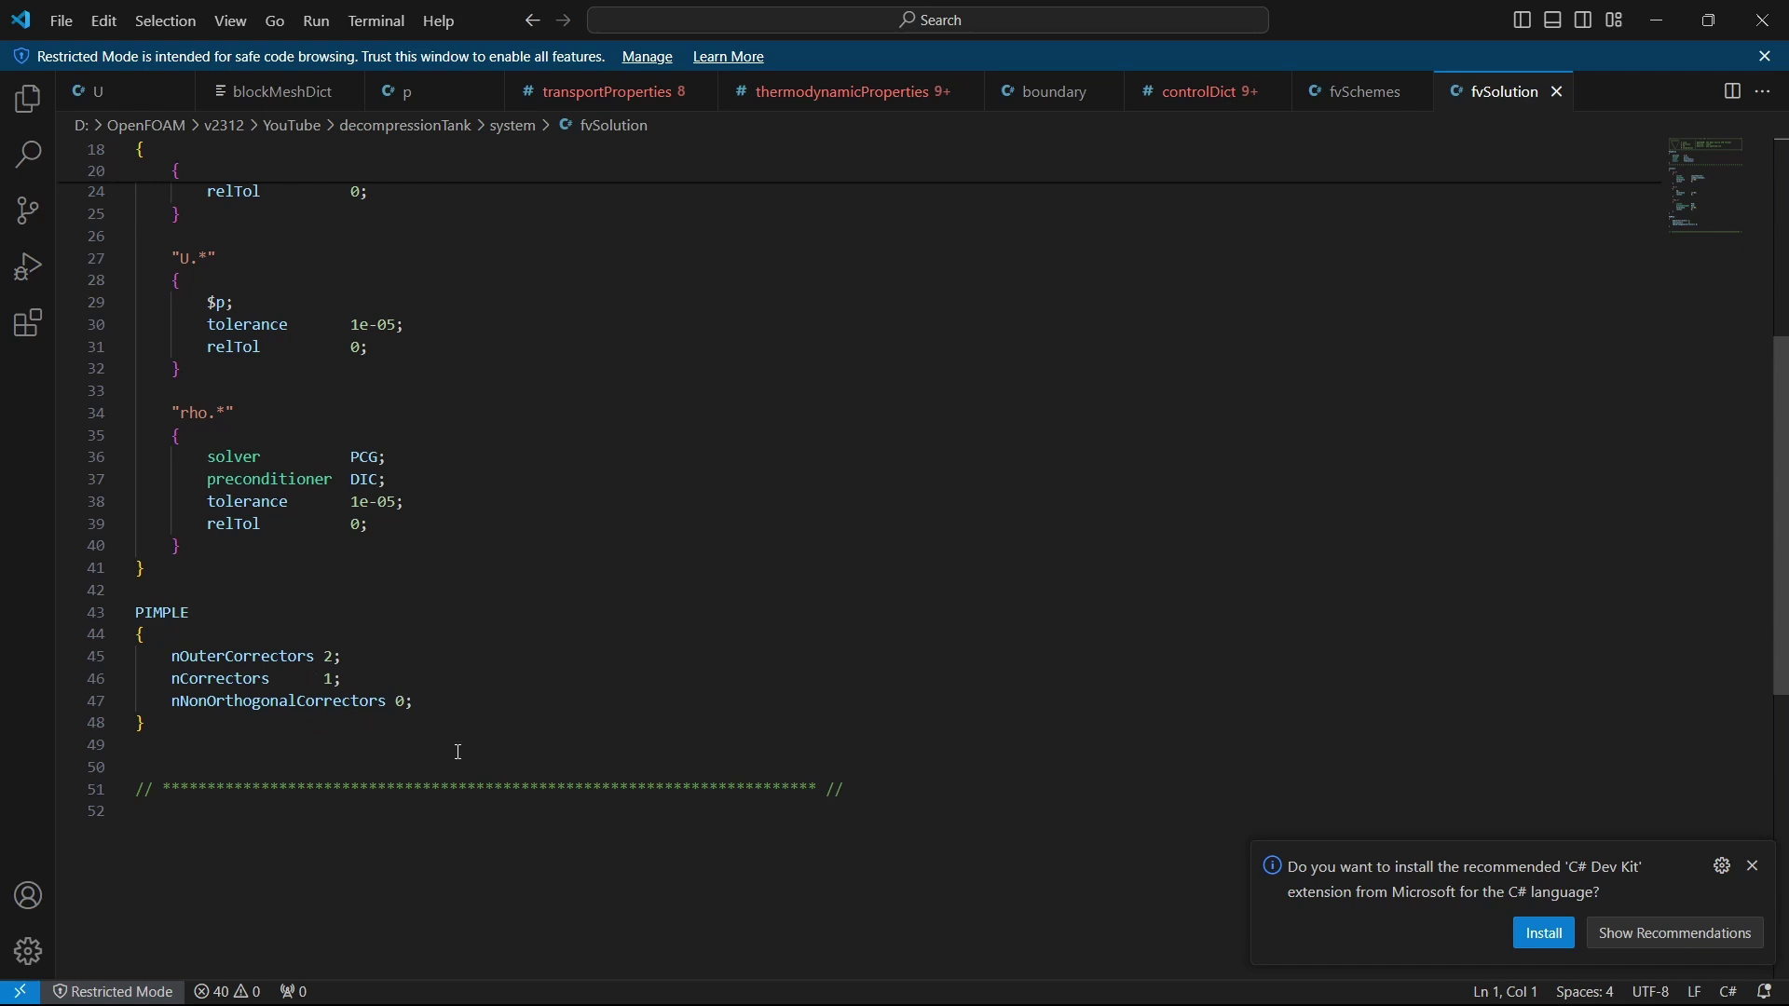
scroll(458, 752, "up", 2)
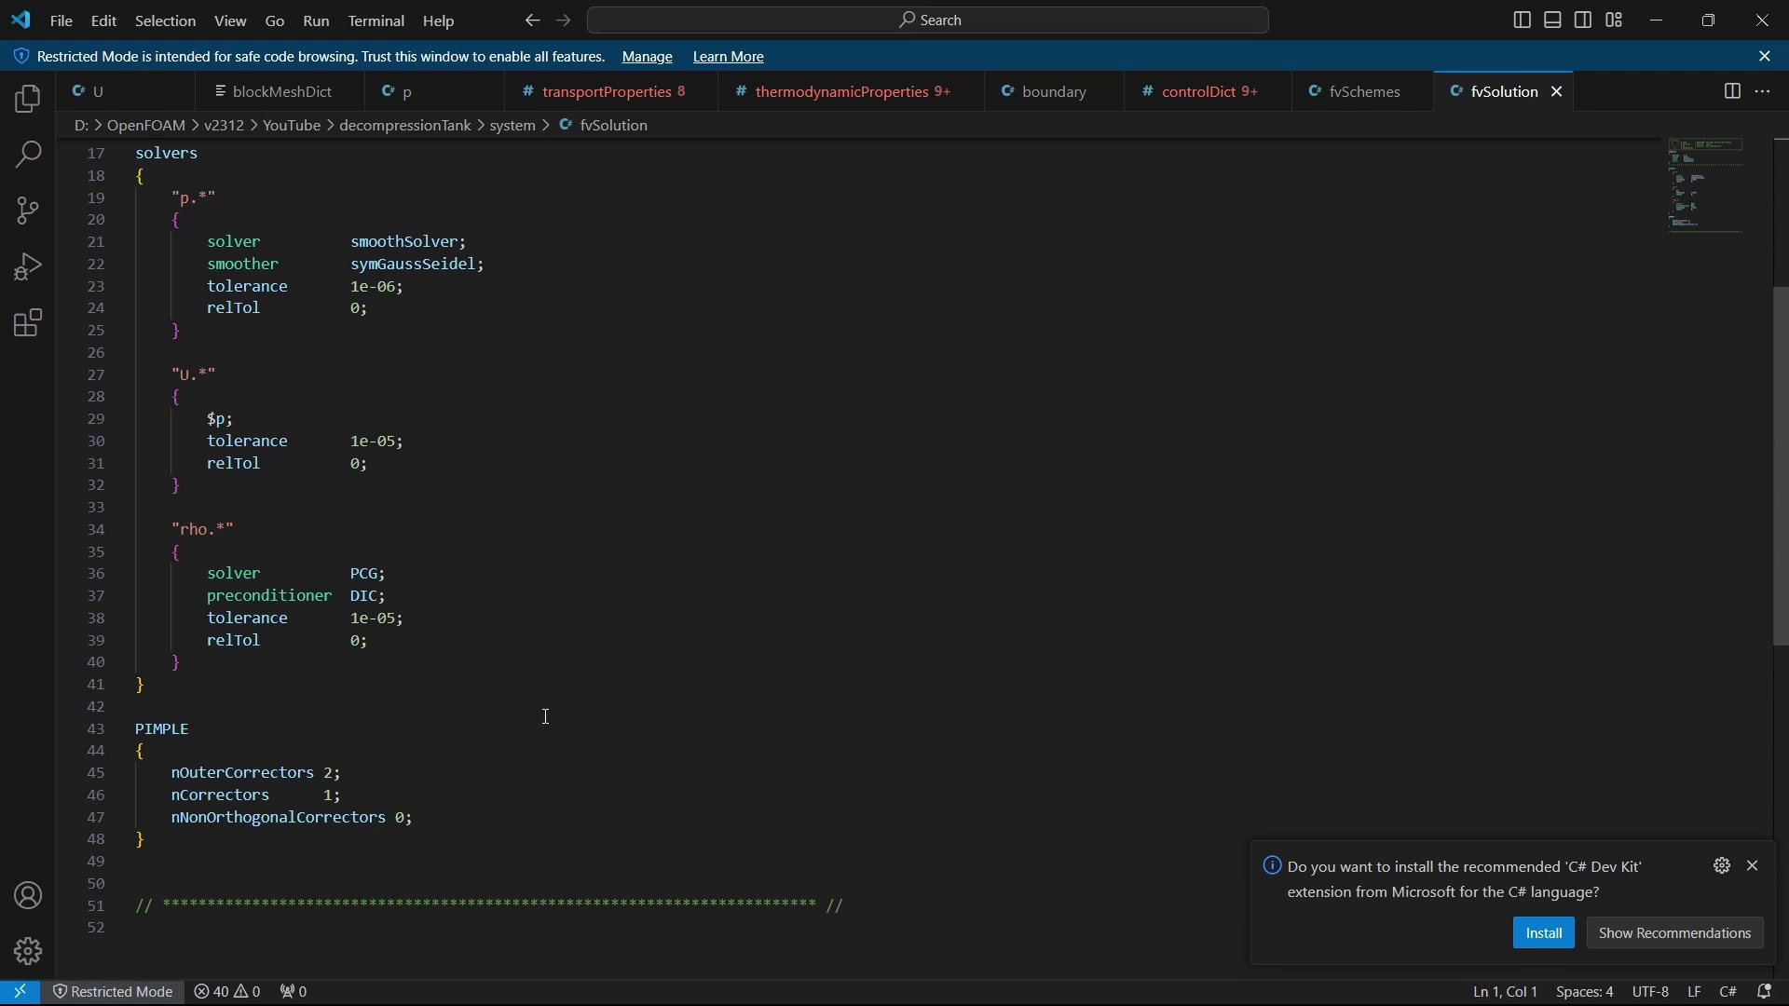
scroll(540, 727, "up", 1)
scroll(539, 749, "up", 1)
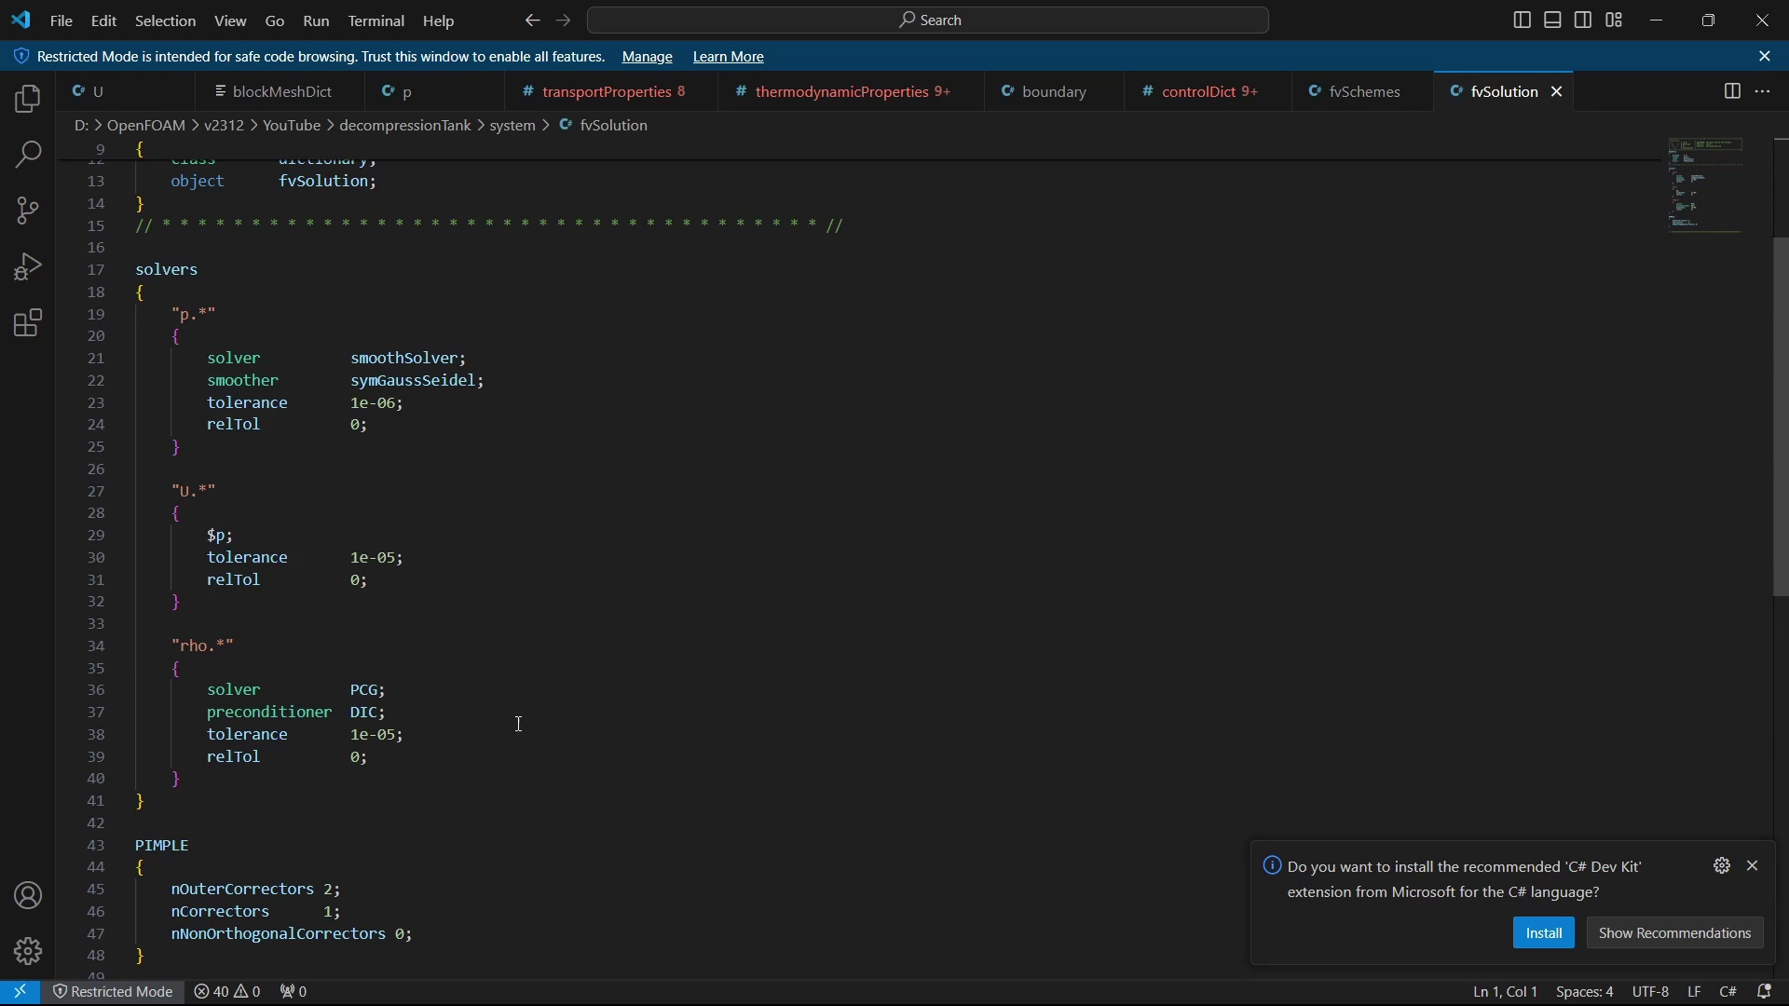
scroll(525, 736, "down", 2)
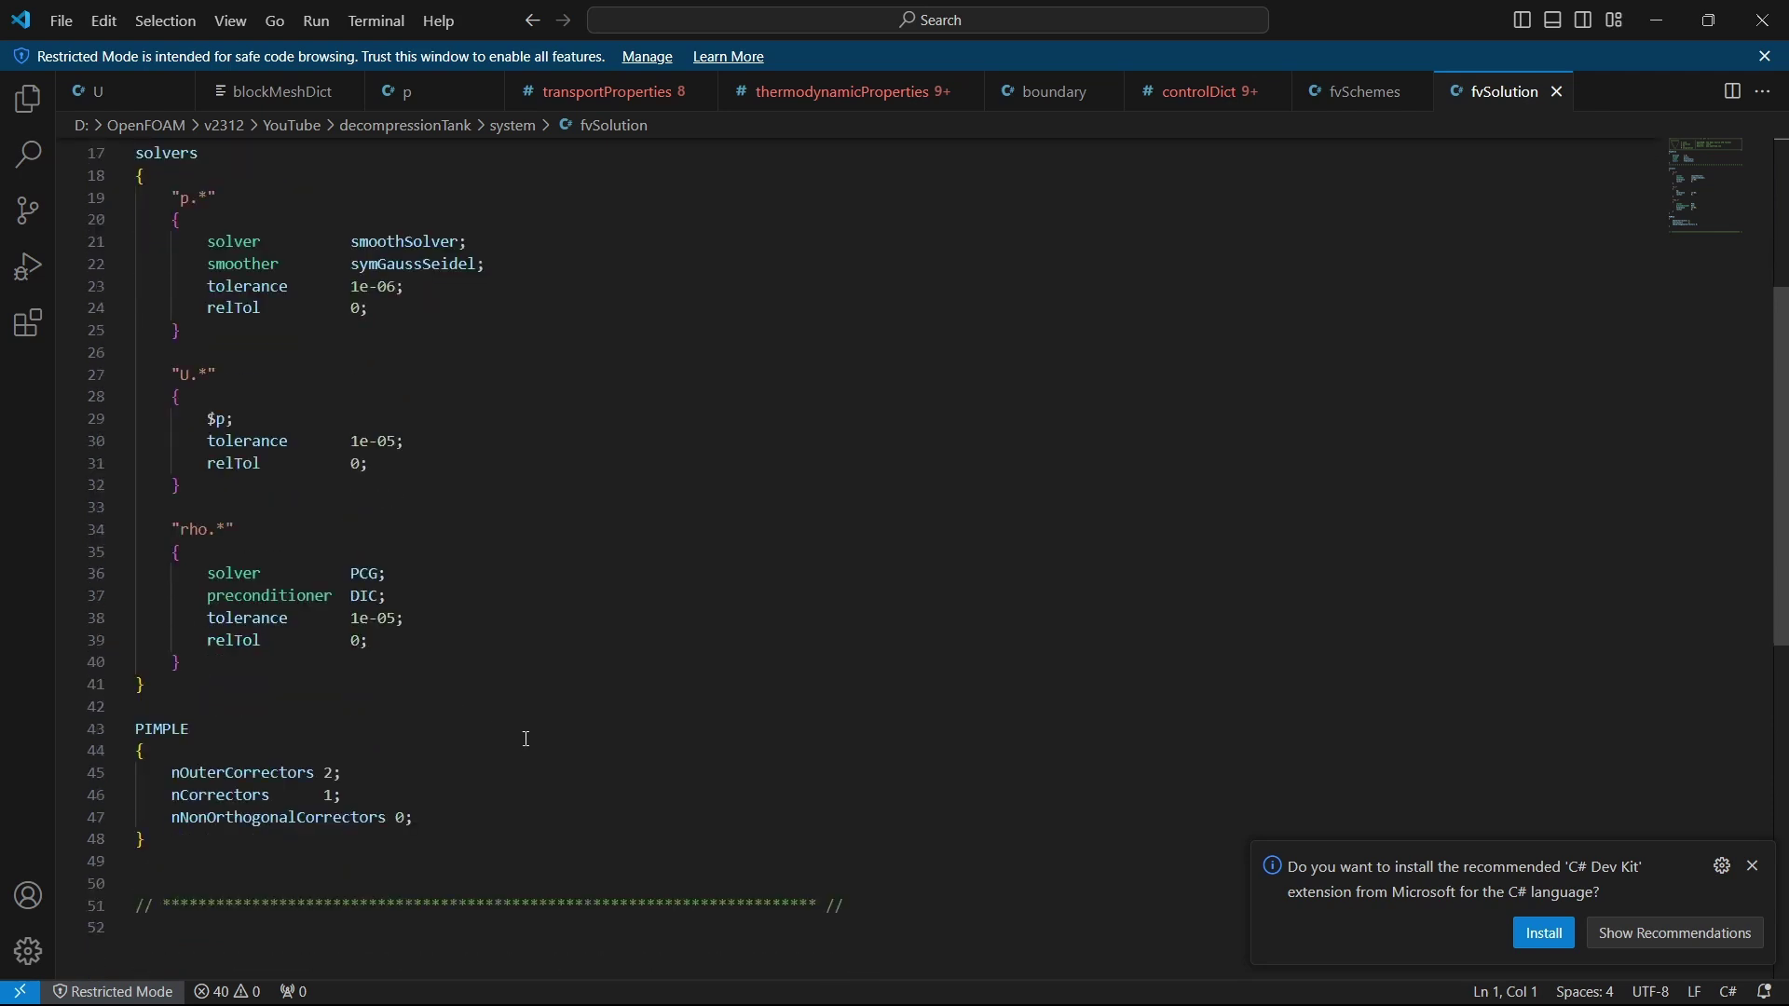
key("alt+Tab")
Run checkMesh on the decompressionTank mesh in the WSL terminal
left_click(490, 477)
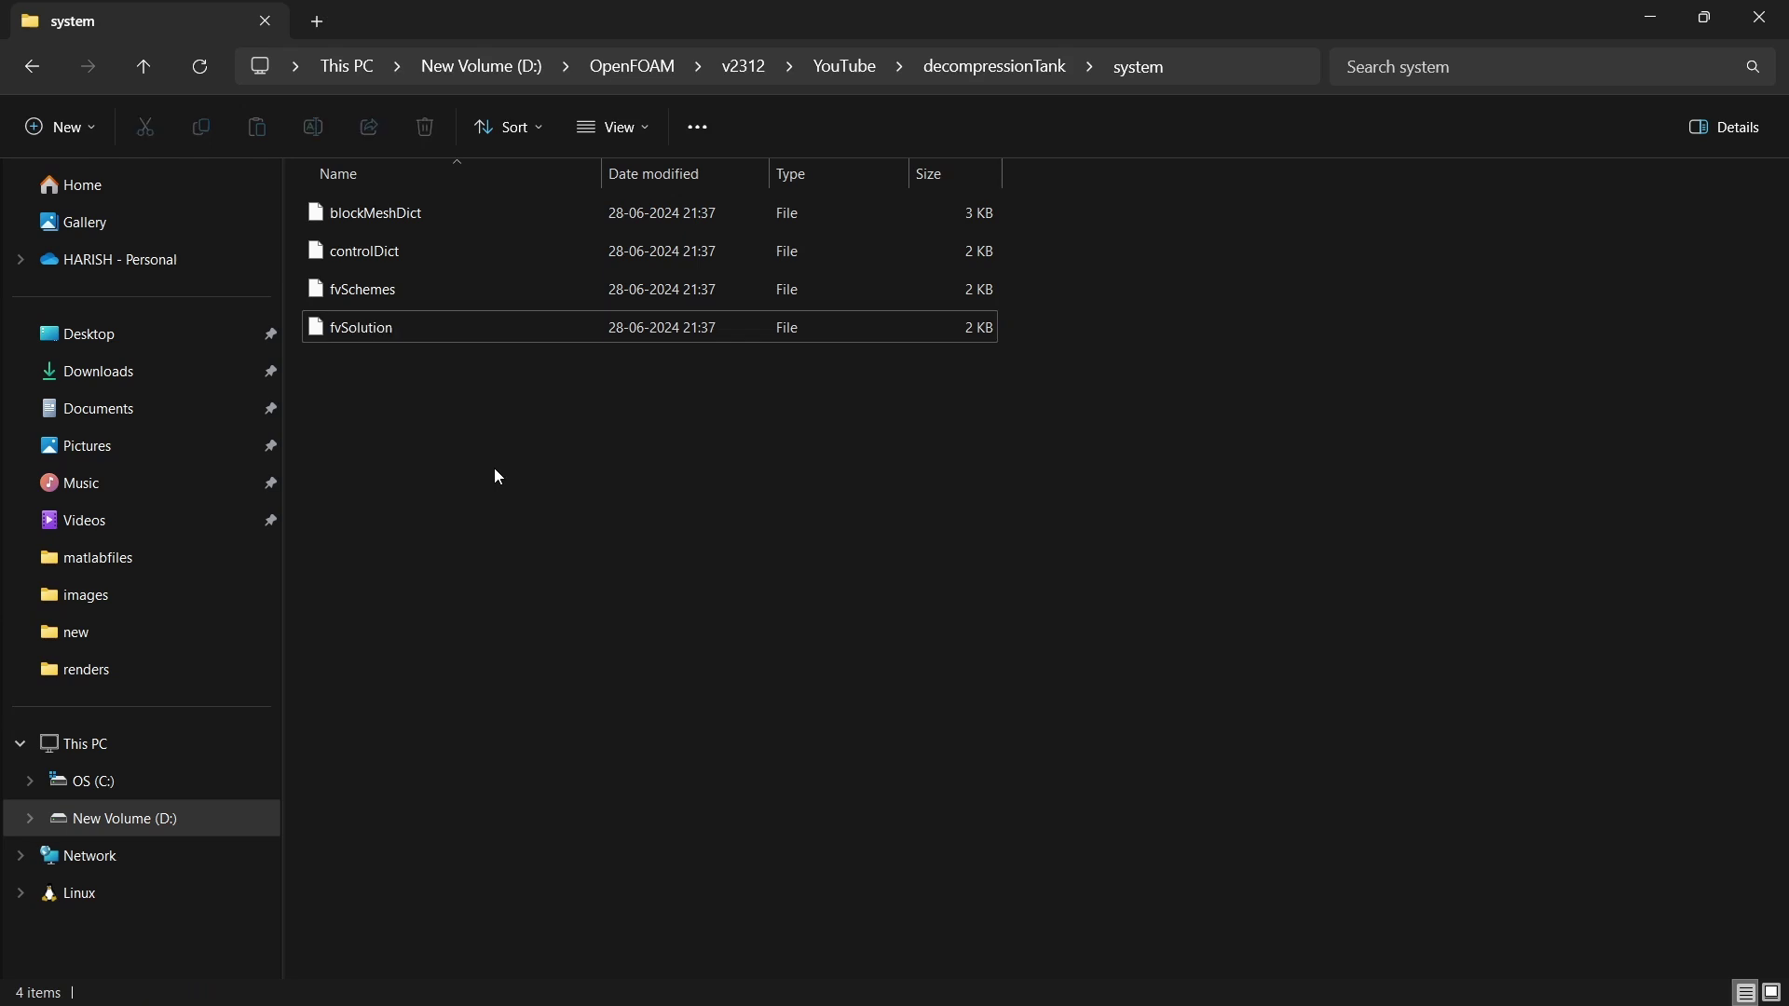
key("alt+Left")
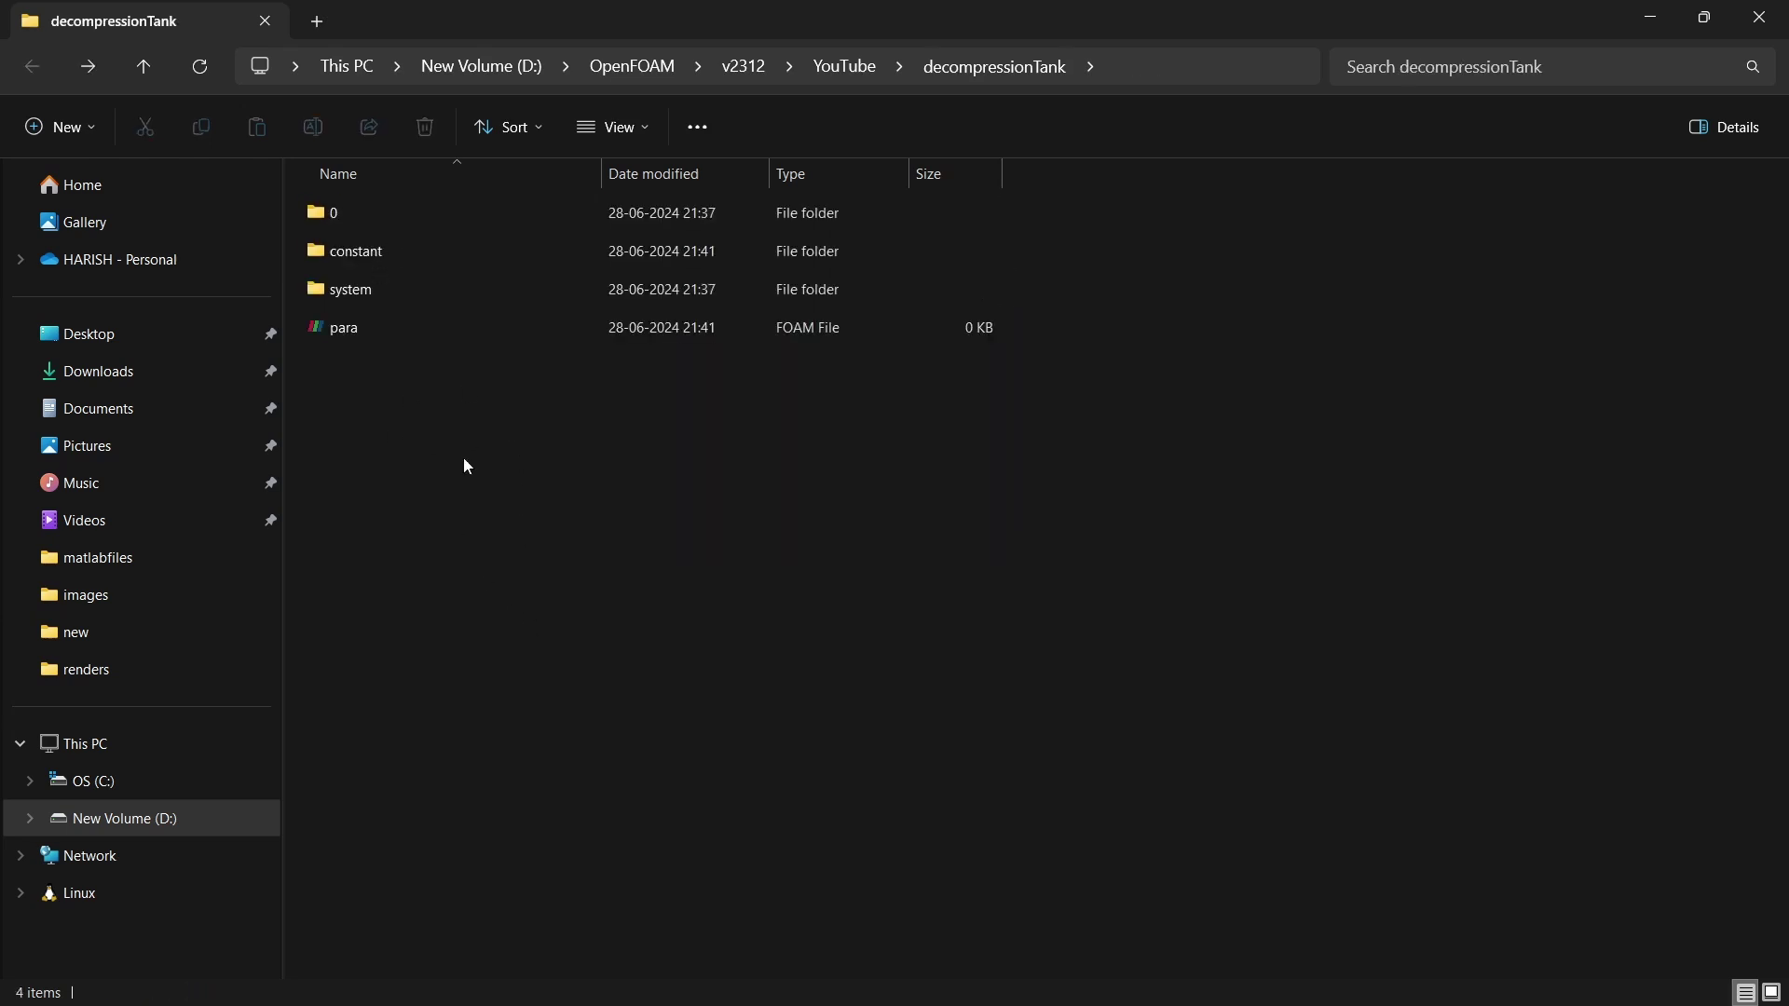
key("alt+Tab")
key("alt+Tab")
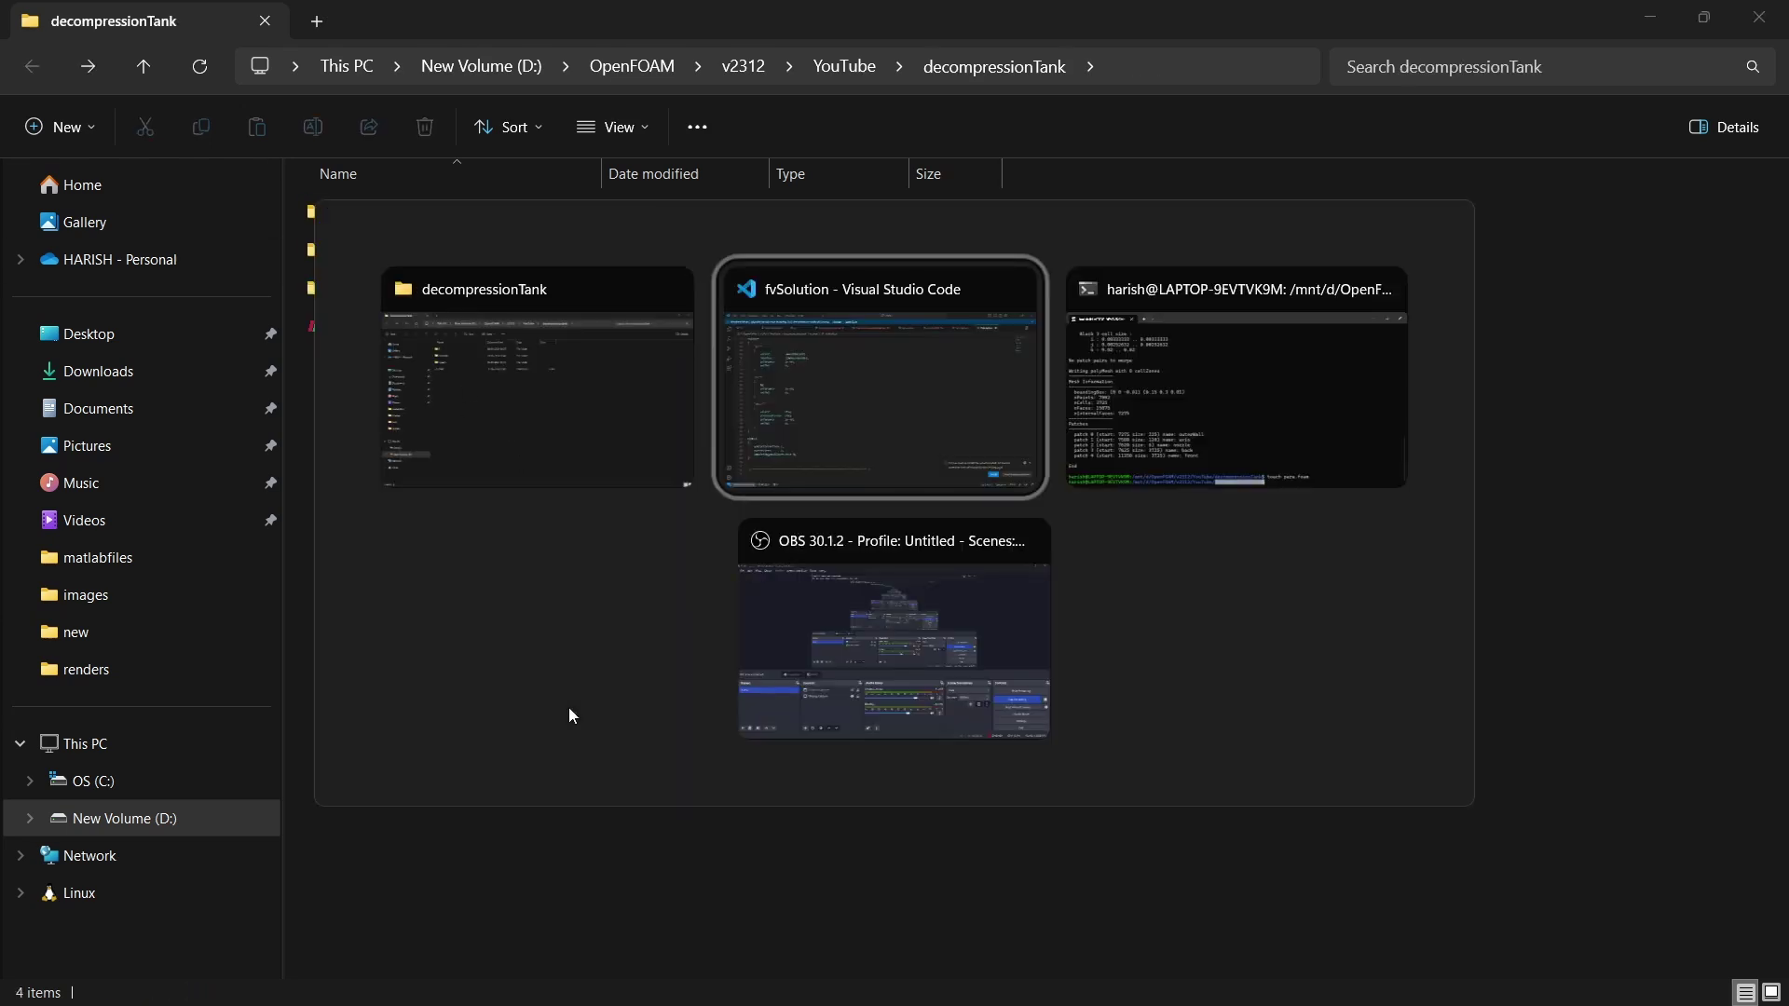
left_click(920, 757)
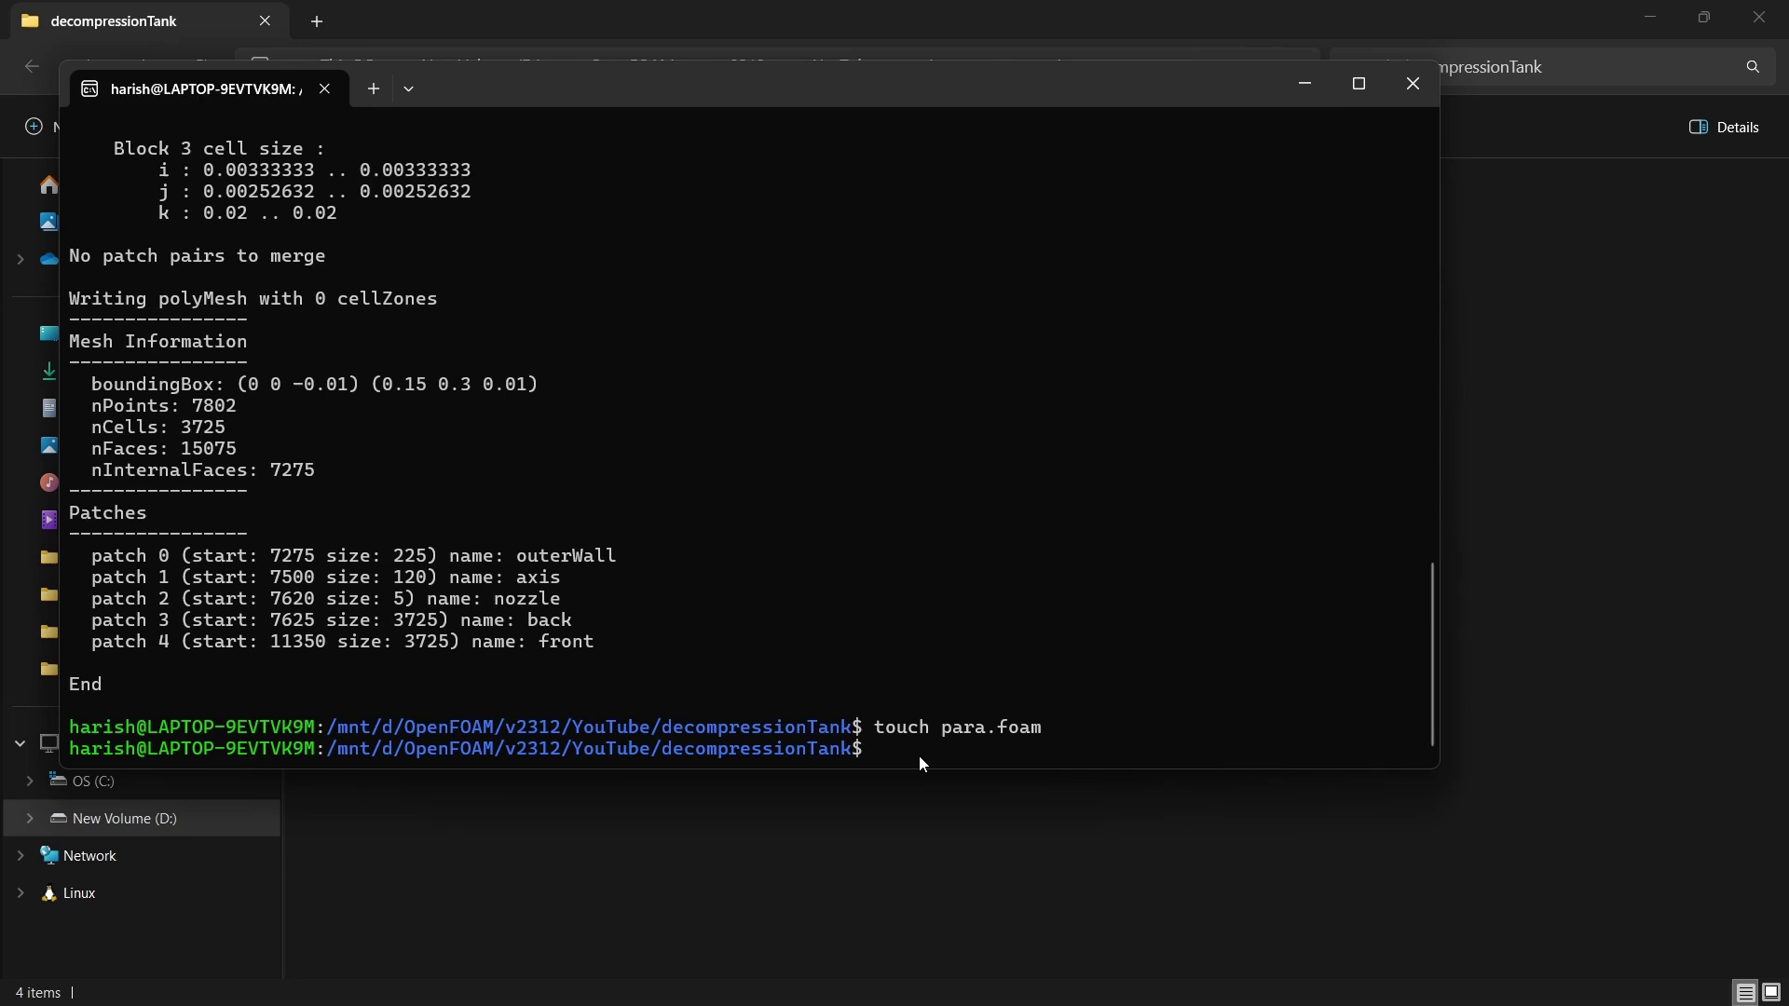
type("checkMesh")
key("Return")
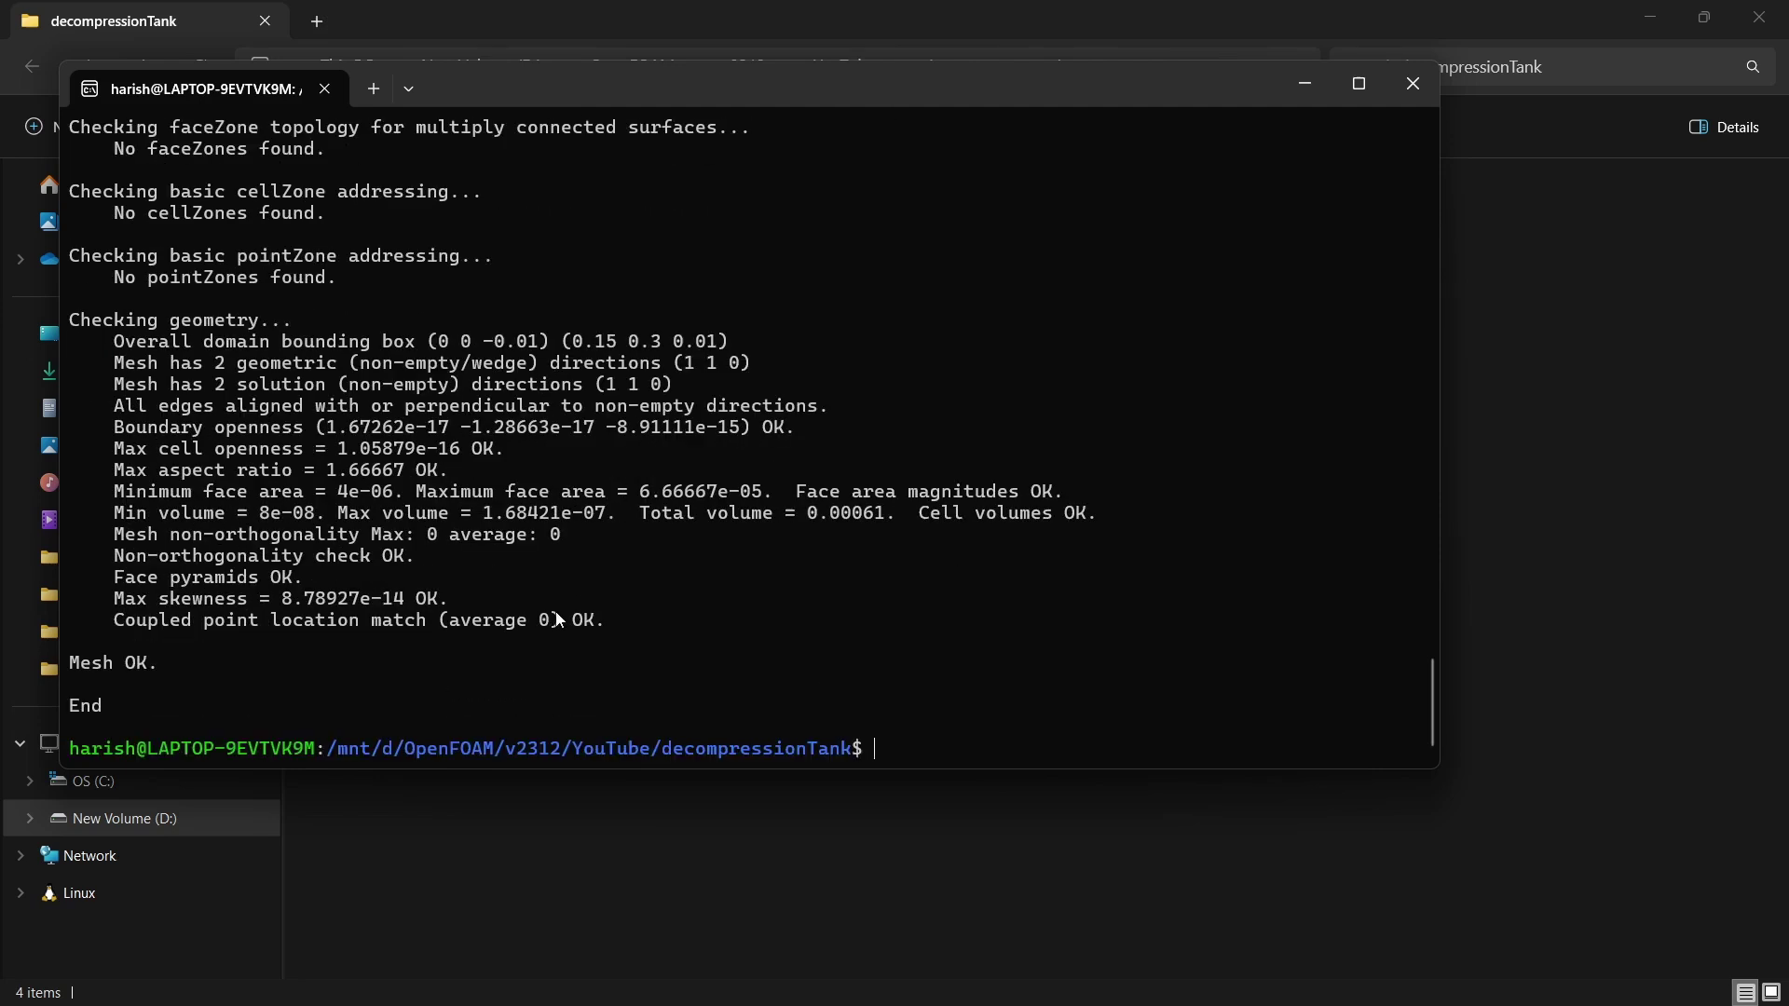
Check the 3725 cell count in the checkMesh mesh stats
scroll(177, 394, "up", 10)
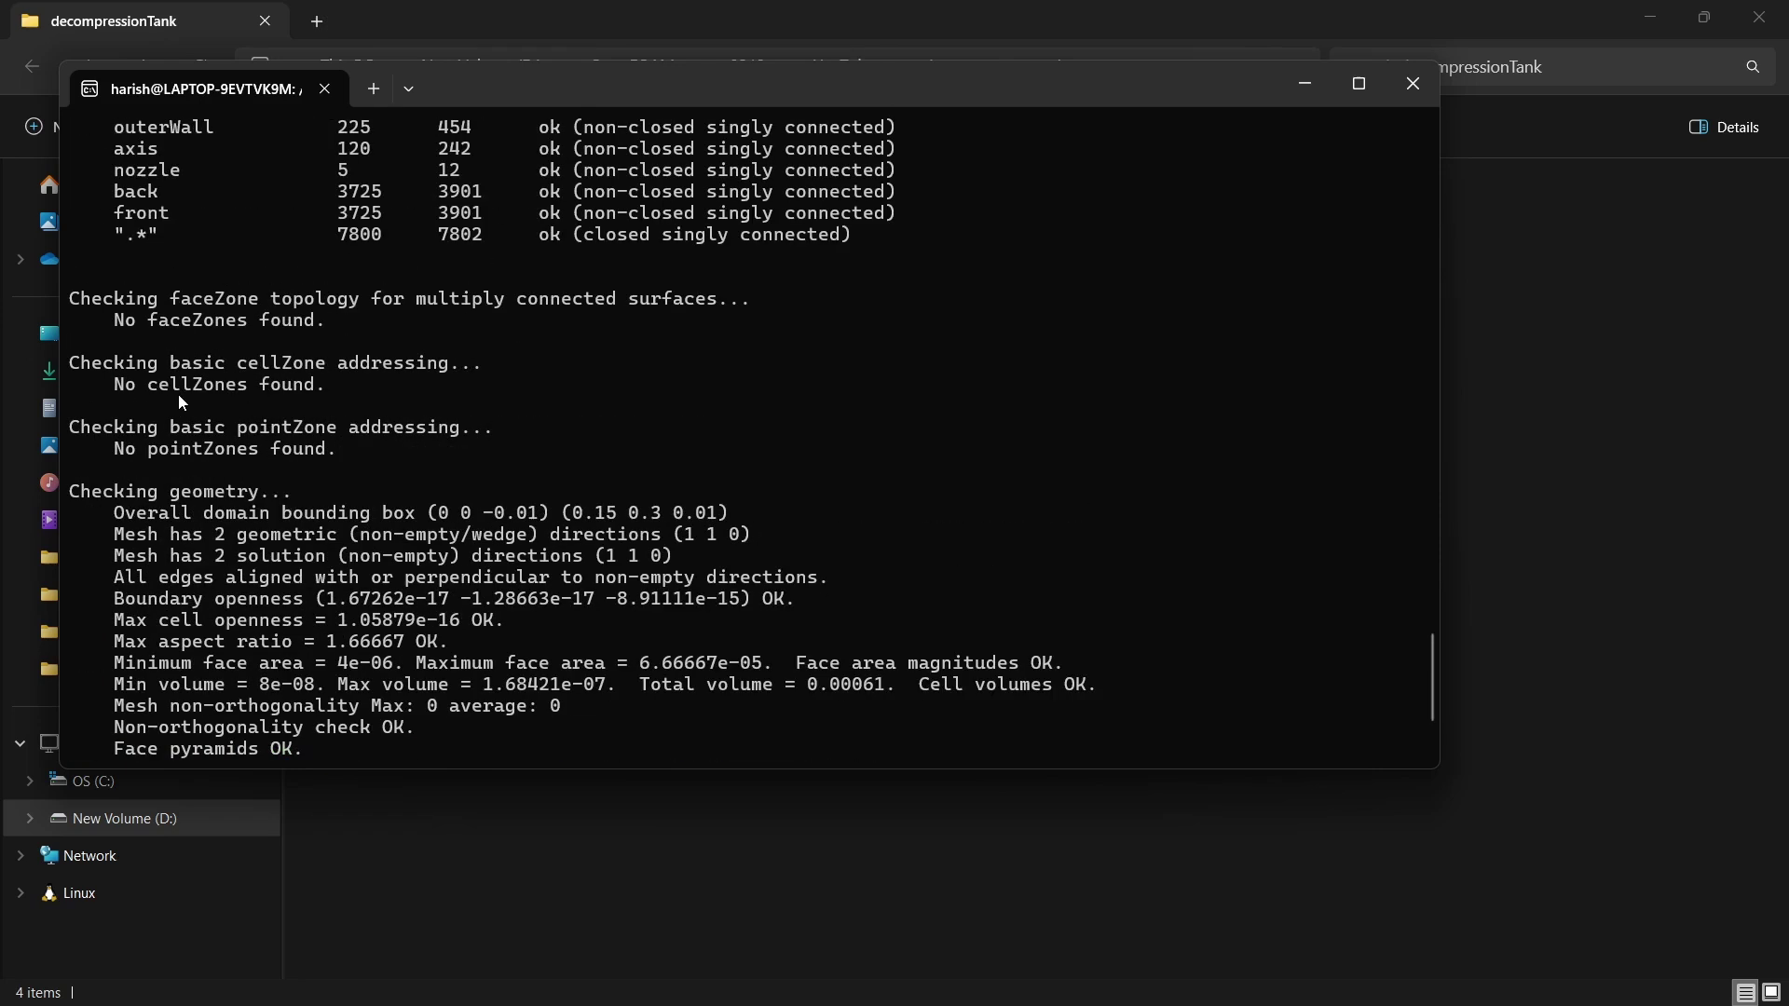
scroll(152, 435, "up", 7)
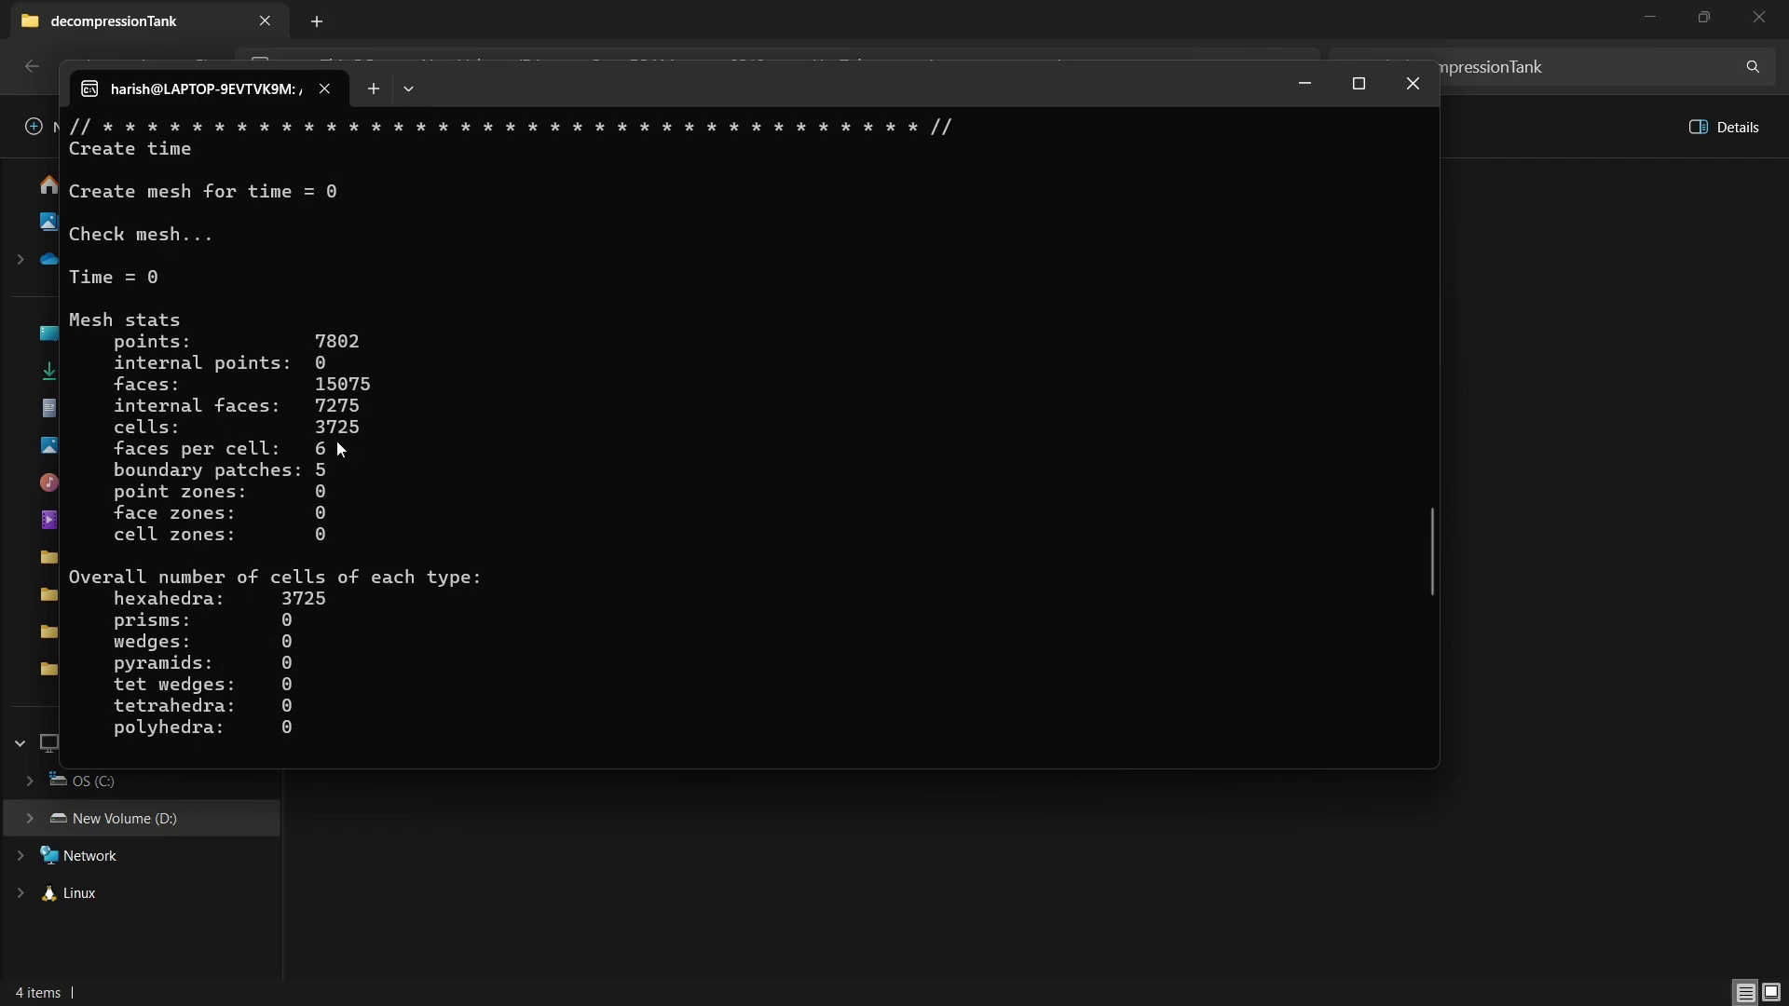
key("ctrl+c")
left_click_drag(307, 427, 364, 428)
key("ctrl+c")
key("ctrl+c")
key("alt+Tab")
Open constant/polyMesh/boundary in Visual Studio Code just once
double_click(356, 216)
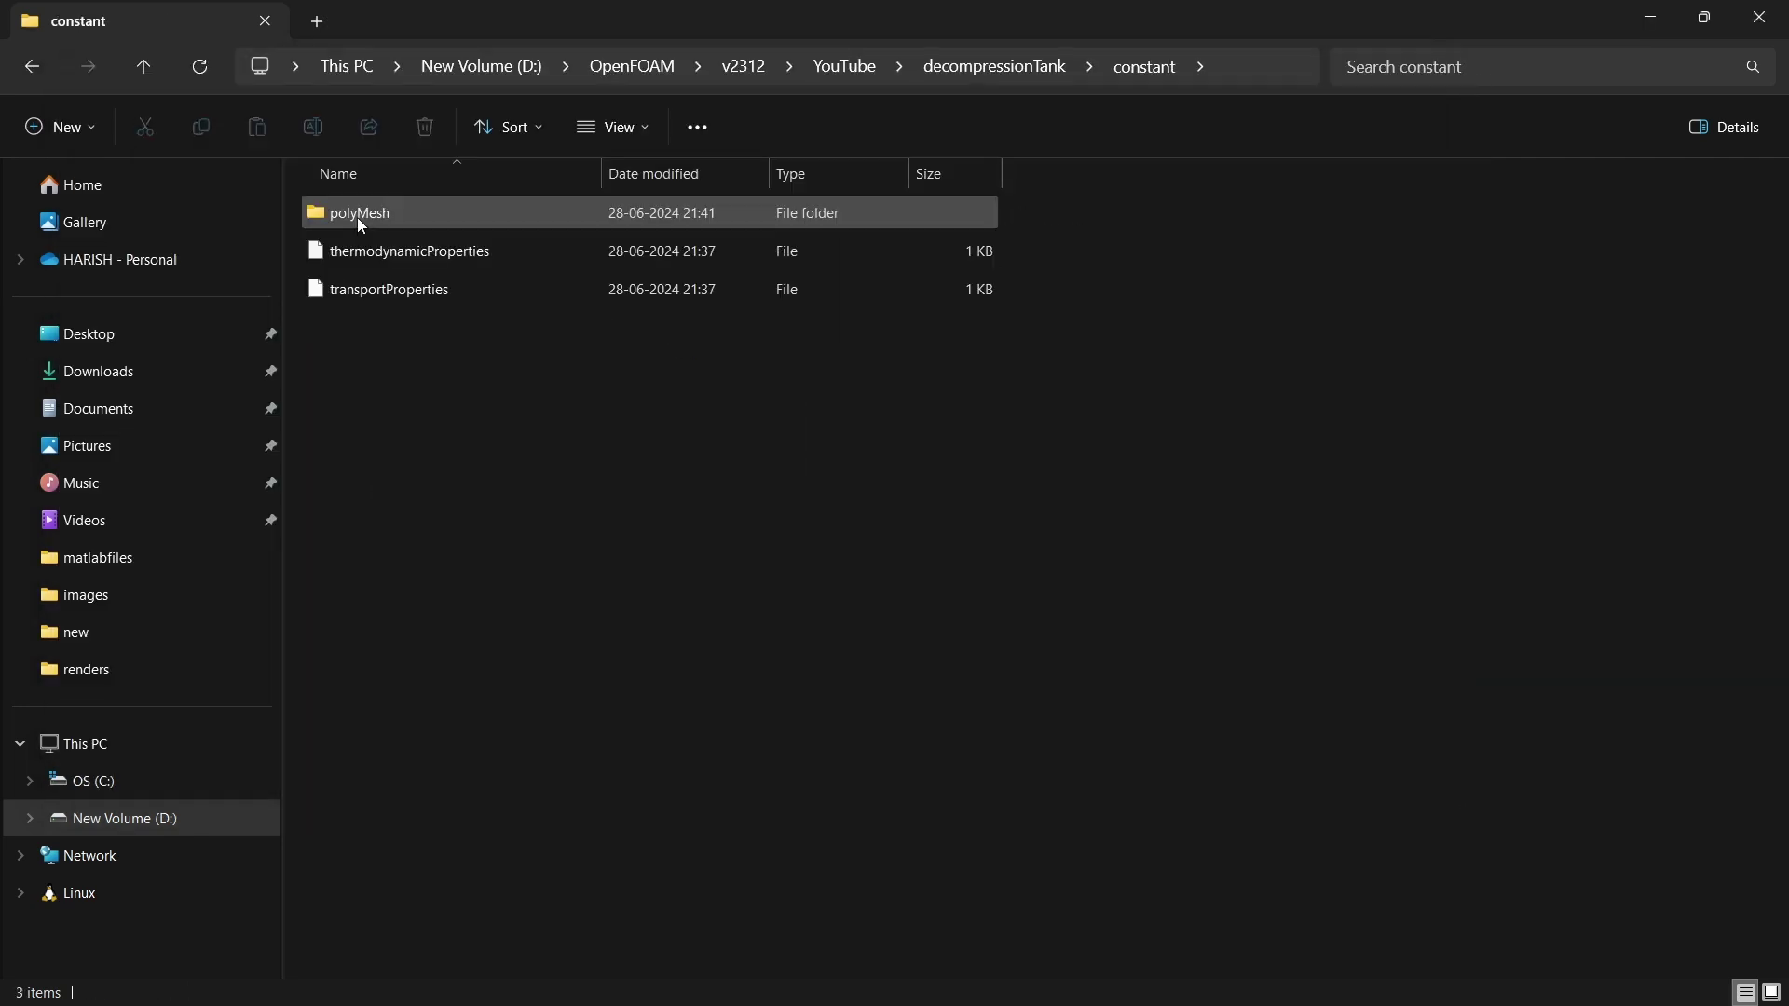
double_click(356, 216)
left_click(356, 216)
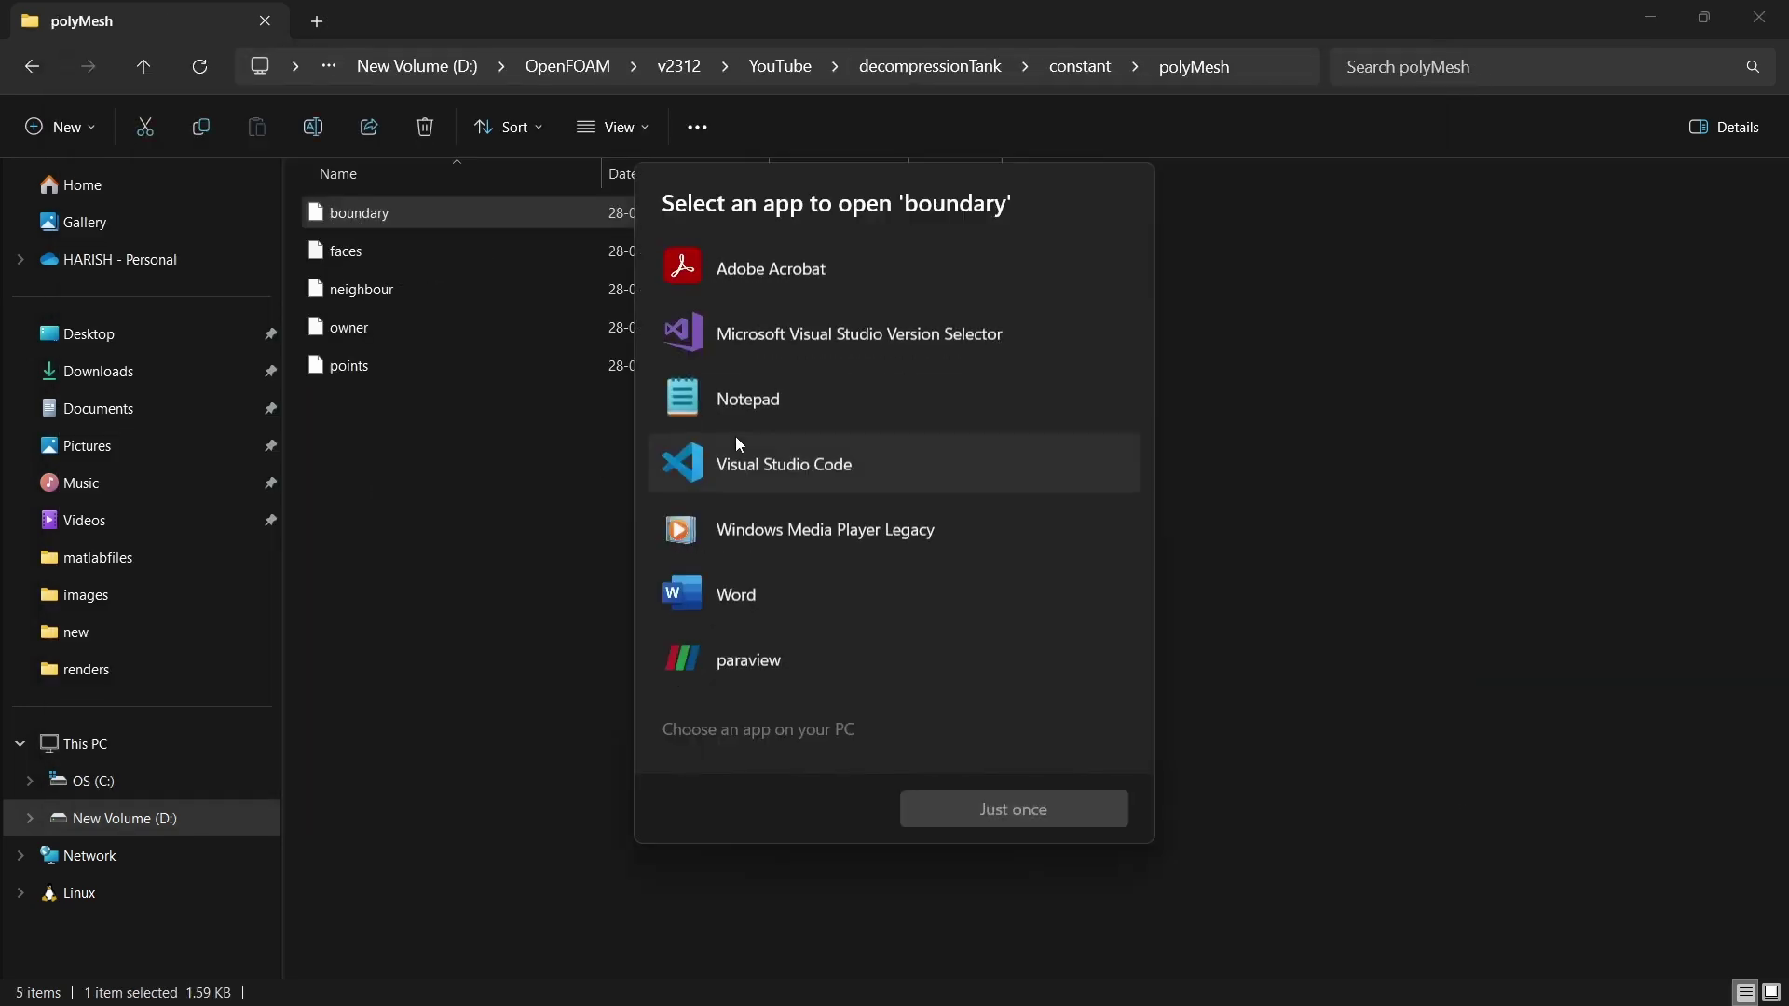
left_click(735, 447)
left_click(964, 807)
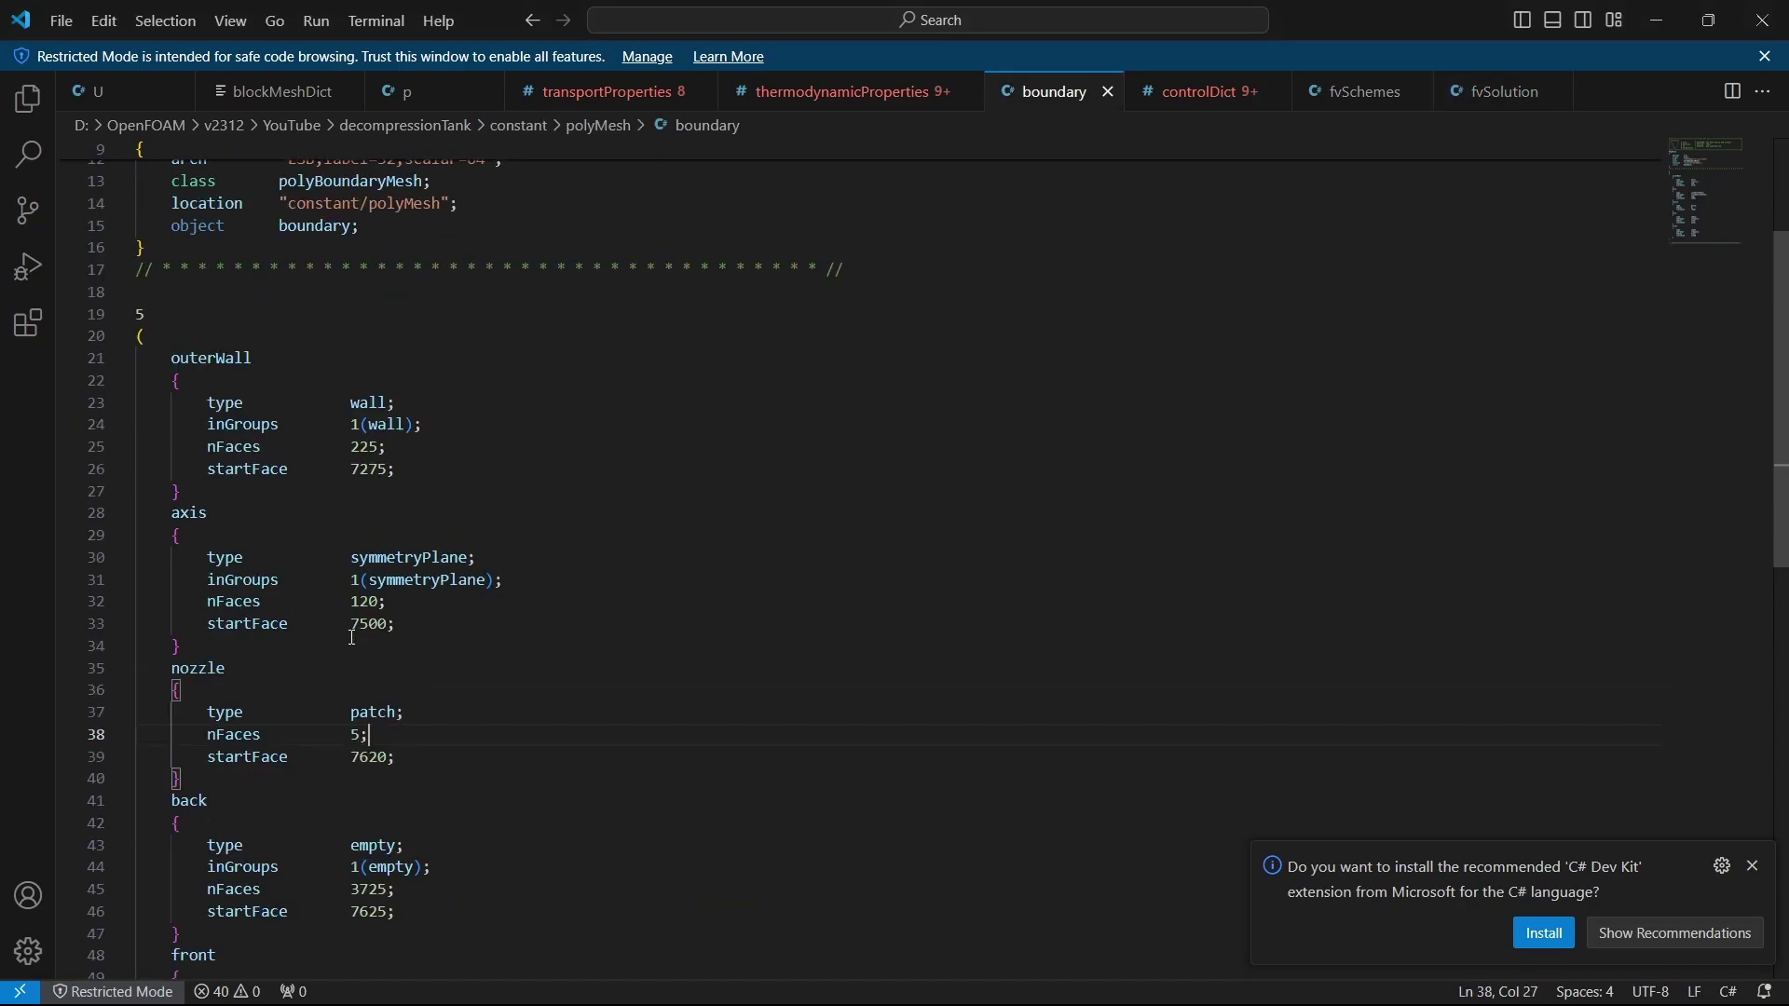
scroll(376, 680, "down", 4)
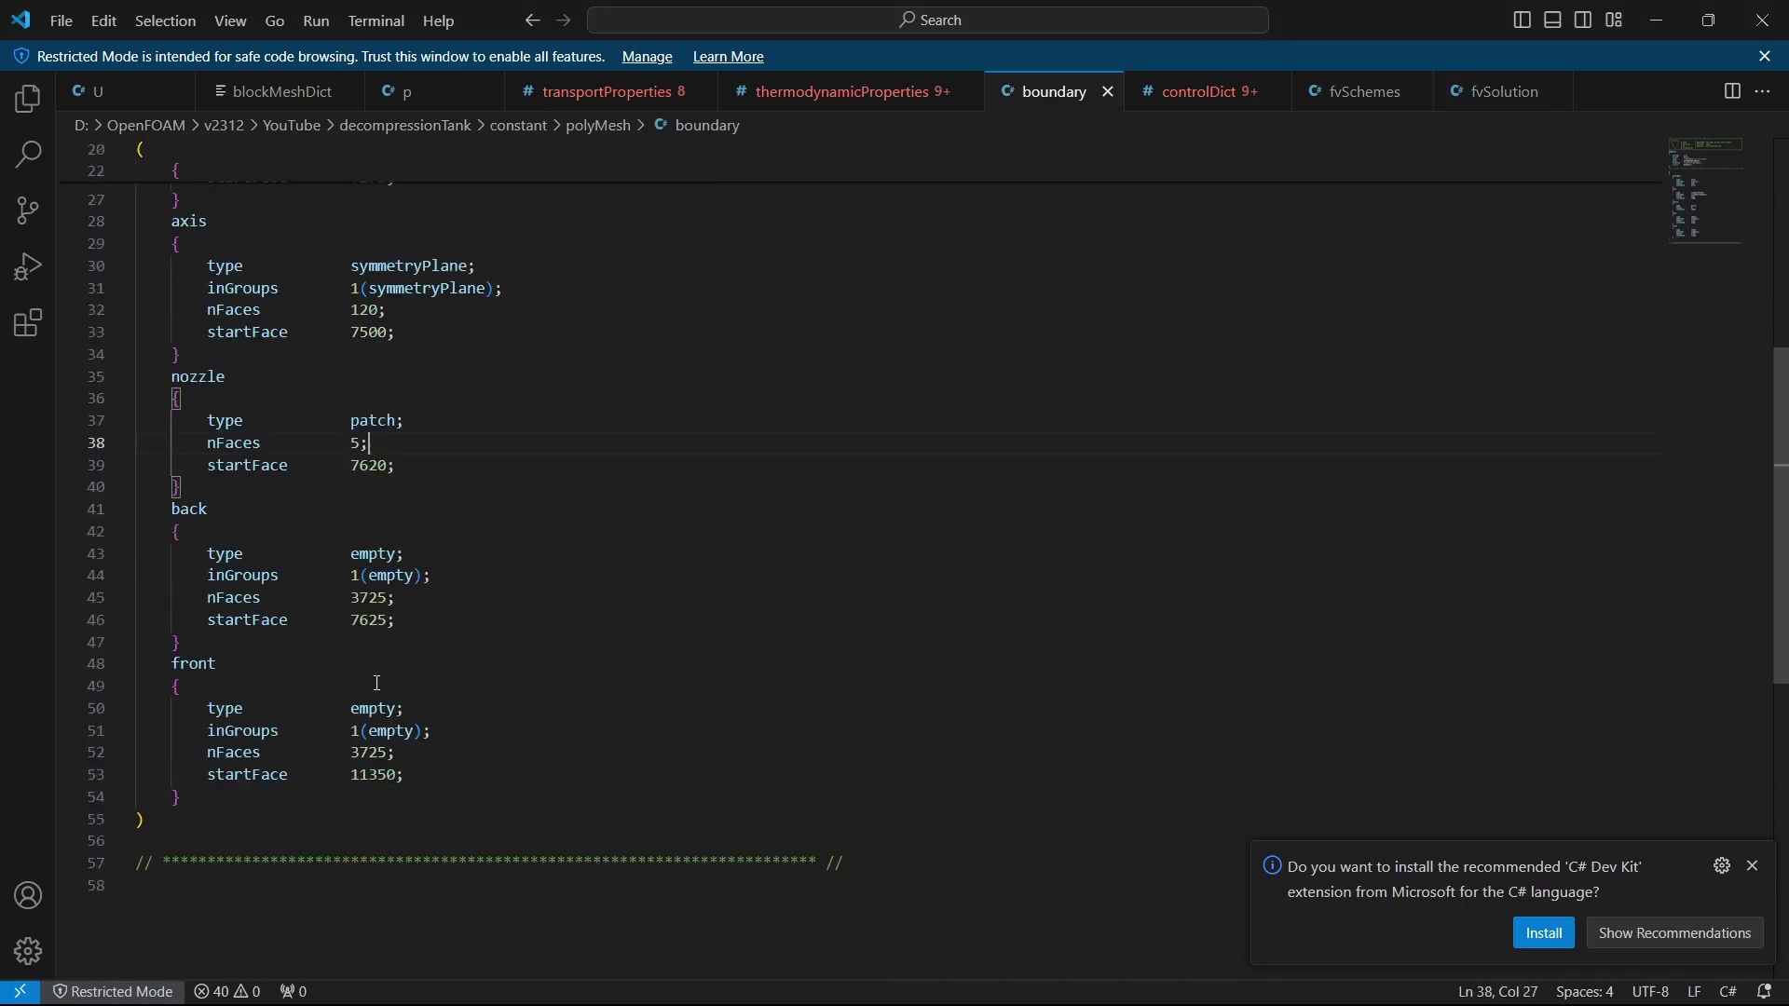
Move the terminal aside to view boundary, then scroll checkMesh down to Mesh OK
key("alt+Tab")
key("alt+Tab")
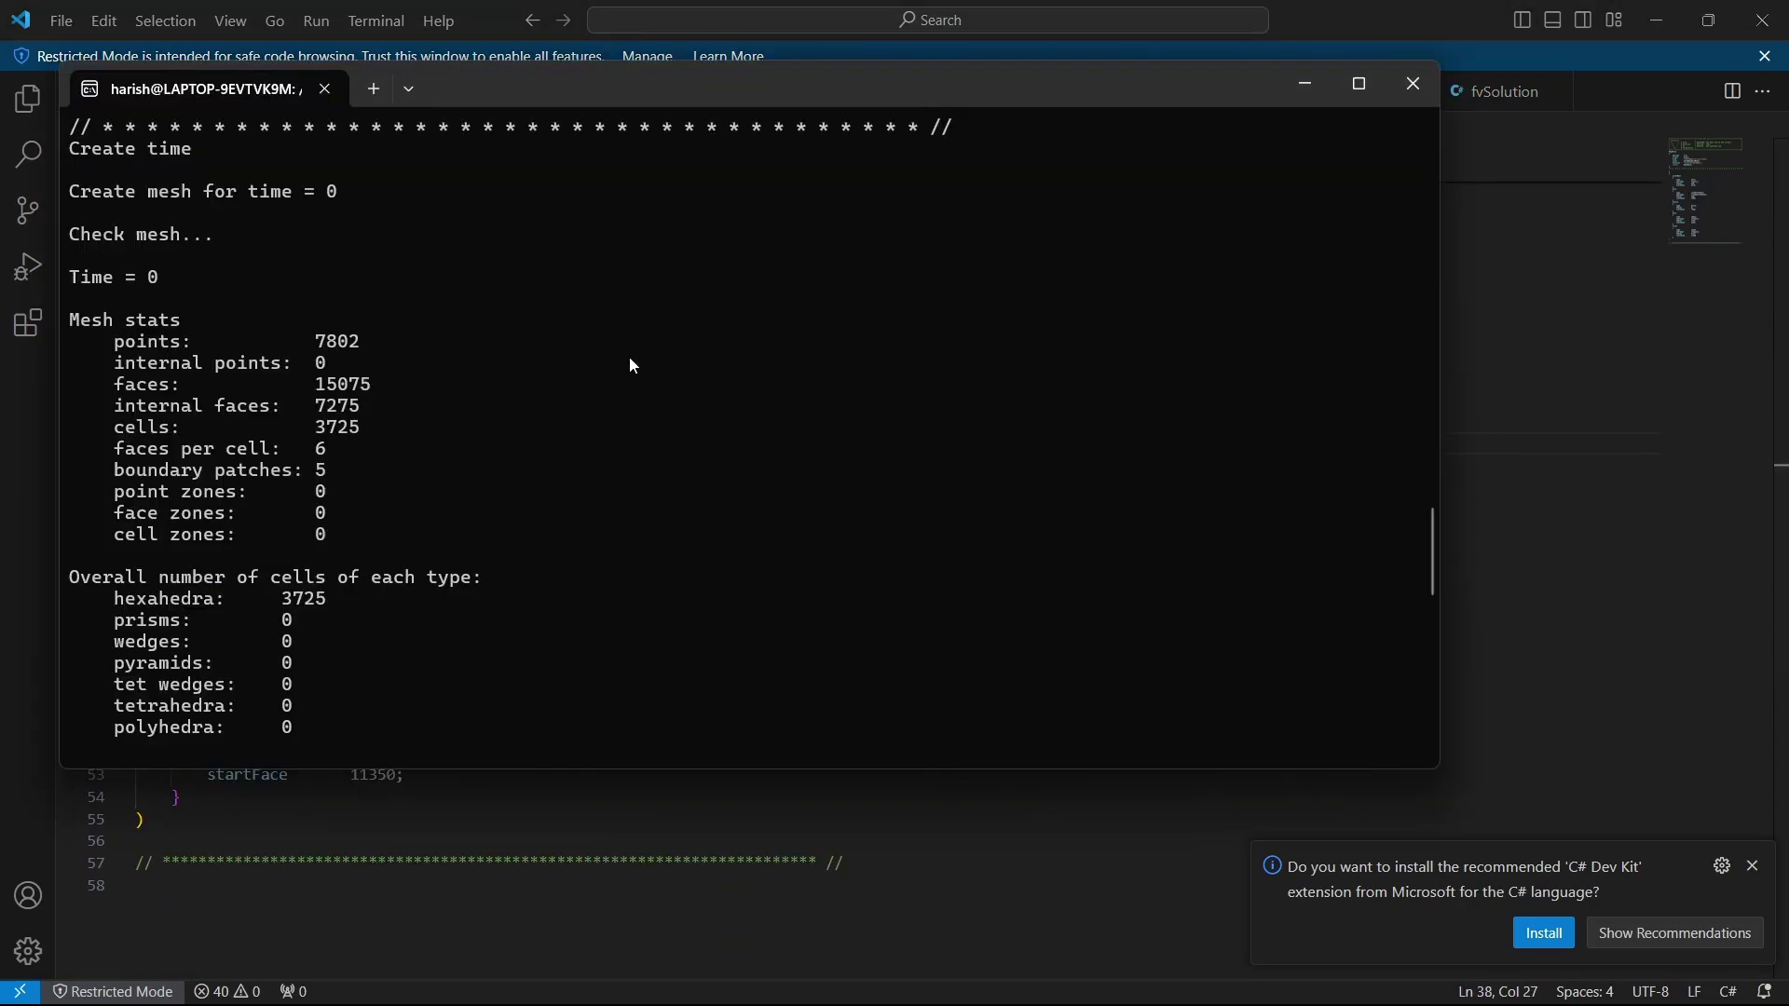
left_click_drag(611, 109, 1308, 223)
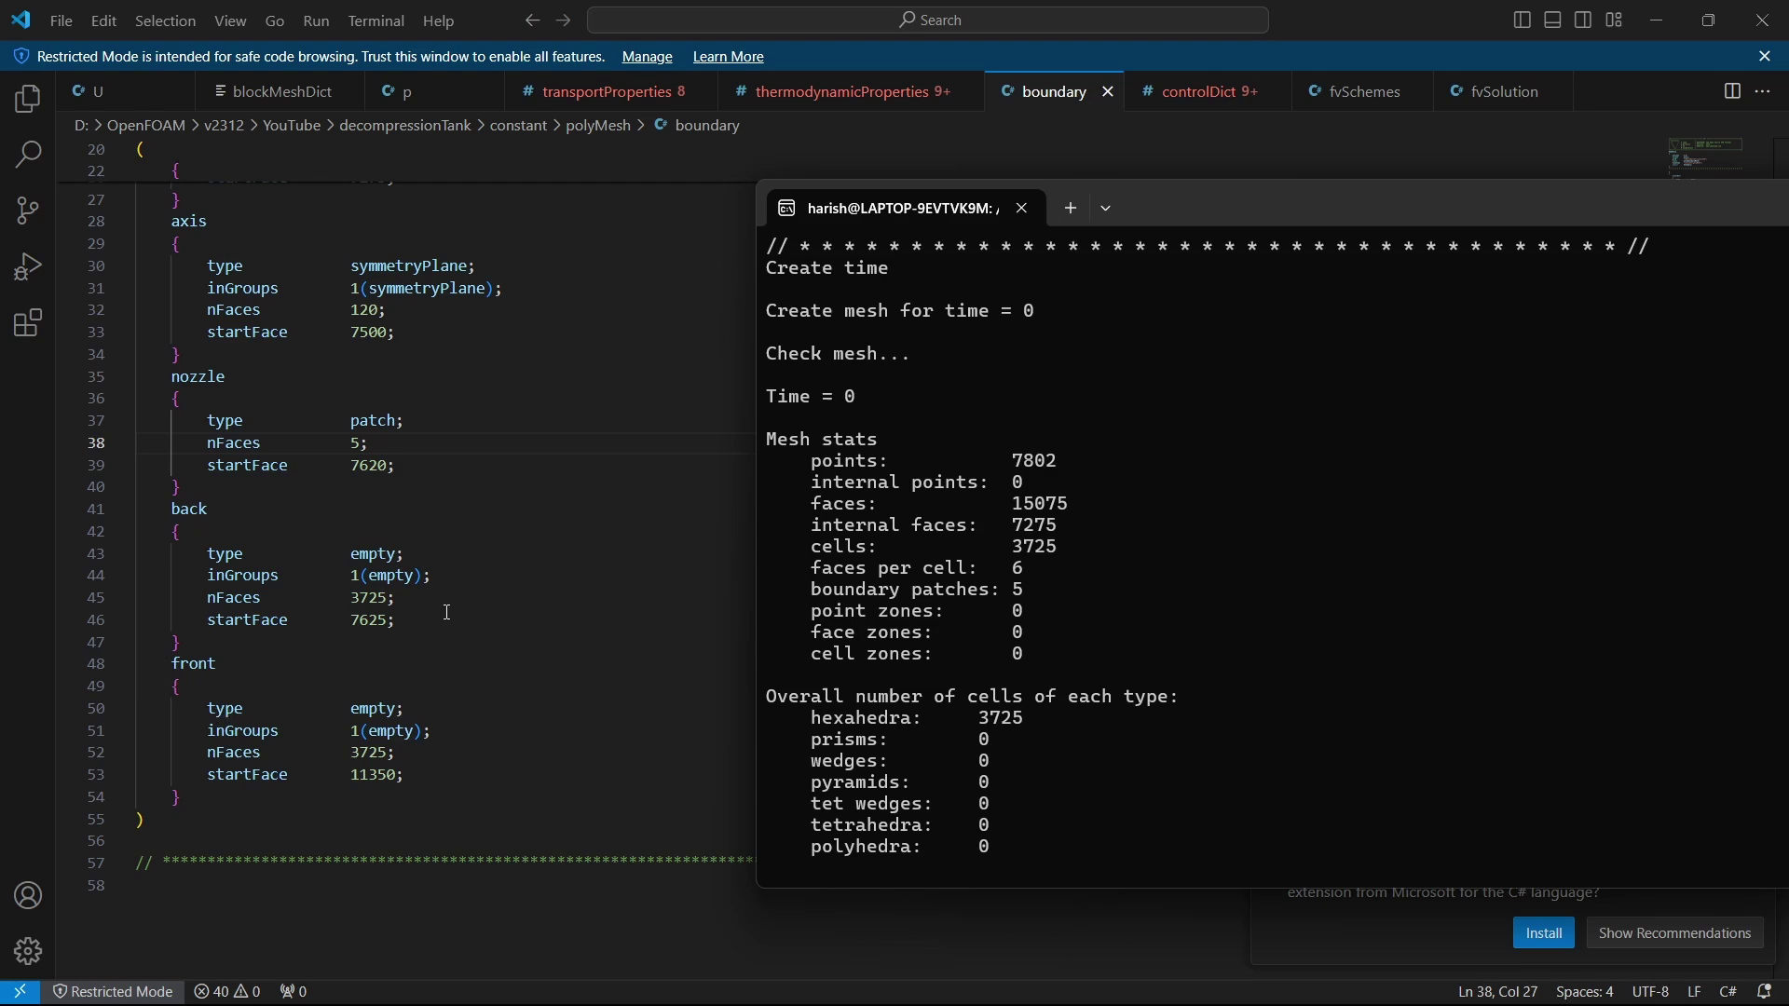
left_click_drag(1182, 213, 686, 207)
scroll(971, 596, "down", 15)
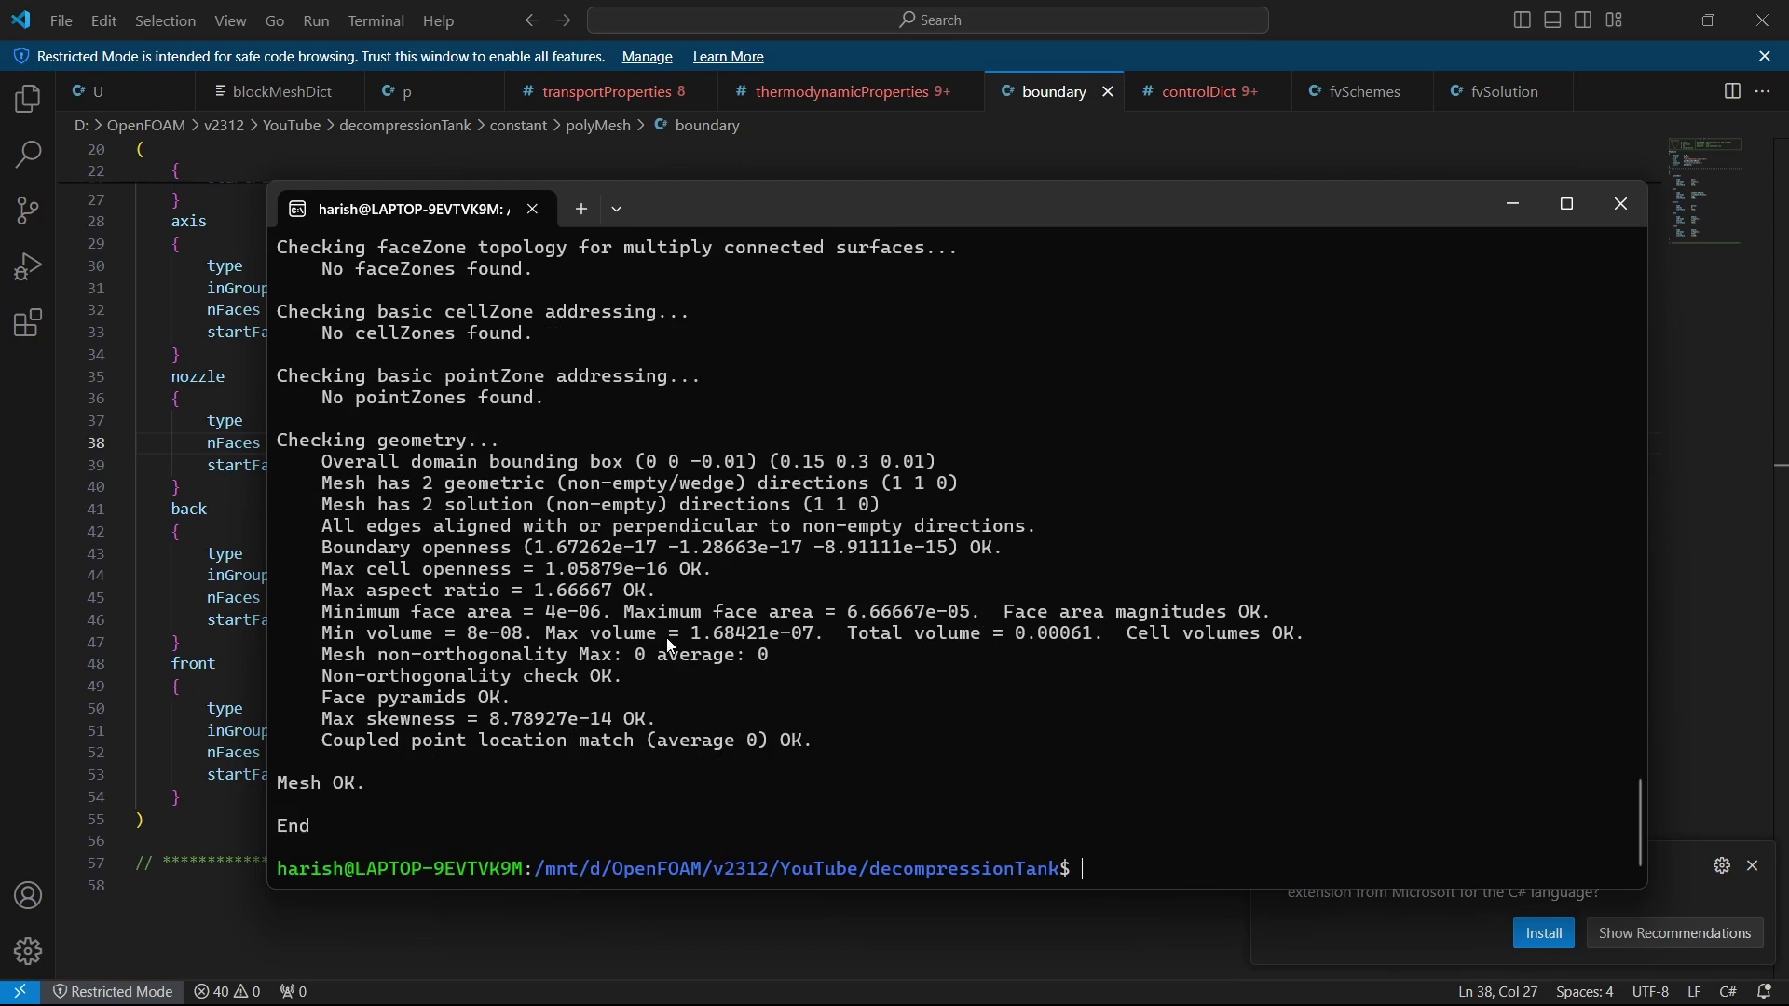
Run sonicLiquidFoam to time 0.0001, then return to decompressionTank and select para.foam
type("sonicLiquidFoam")
key("Return")
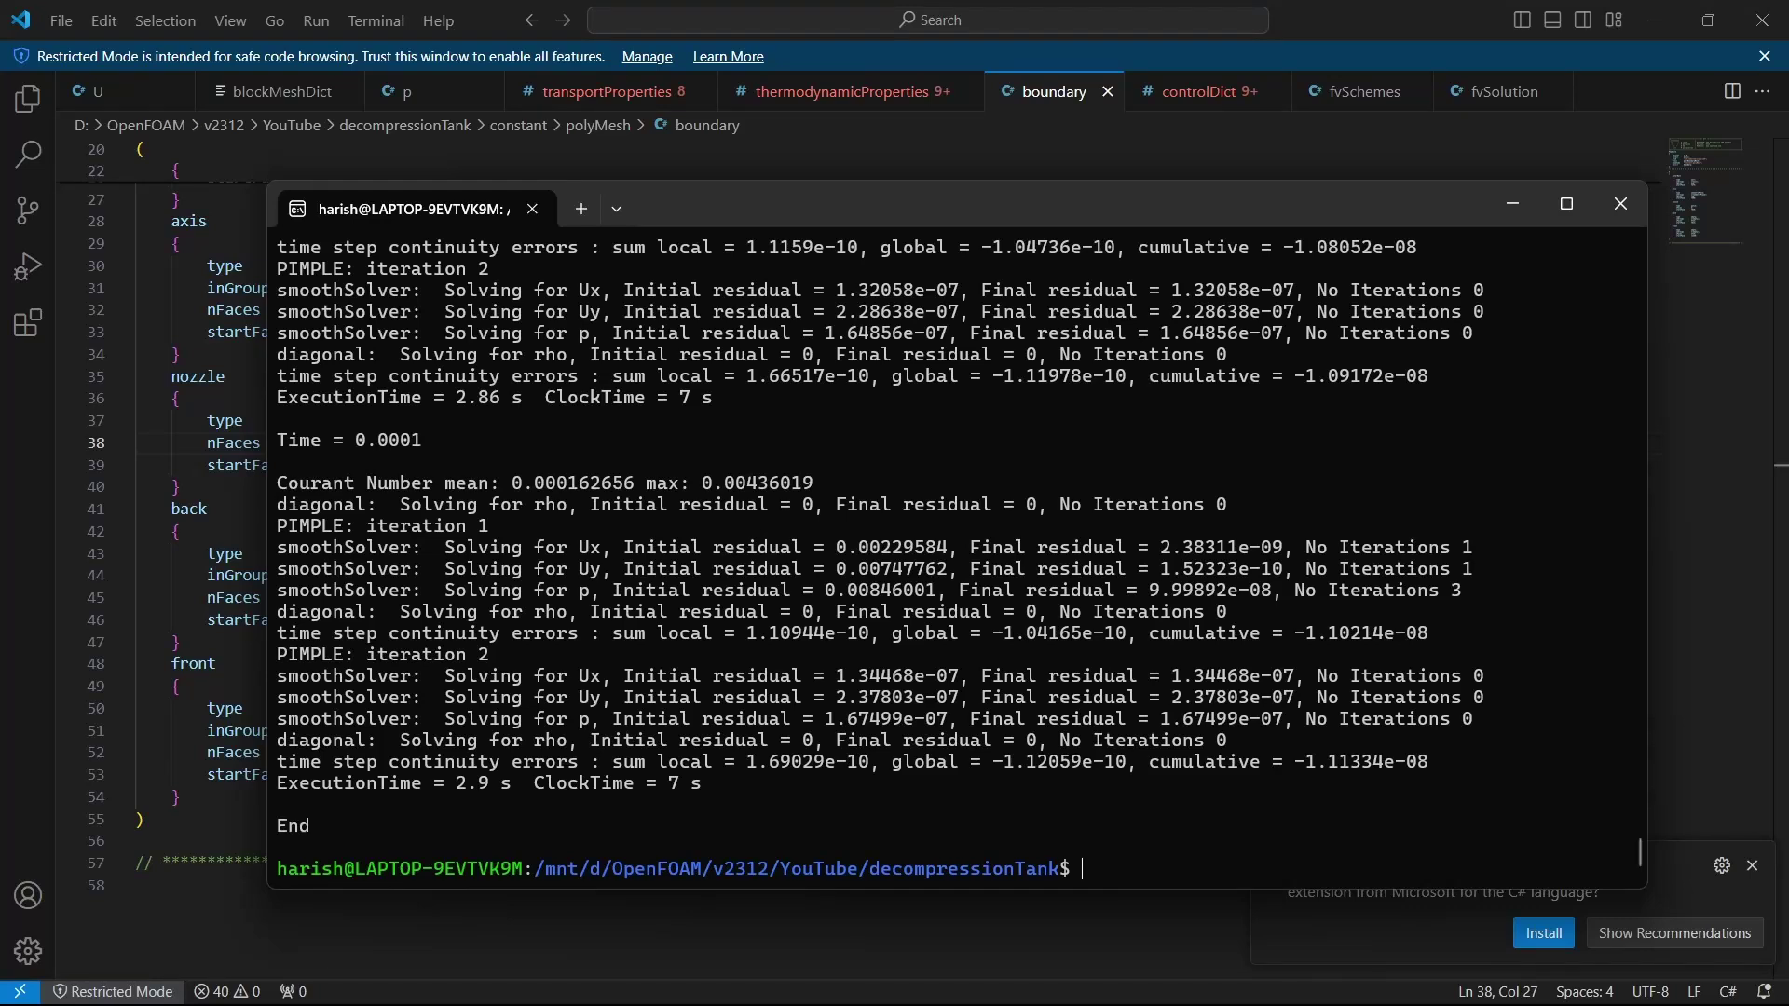
key("alt+Tab")
key("Tab")
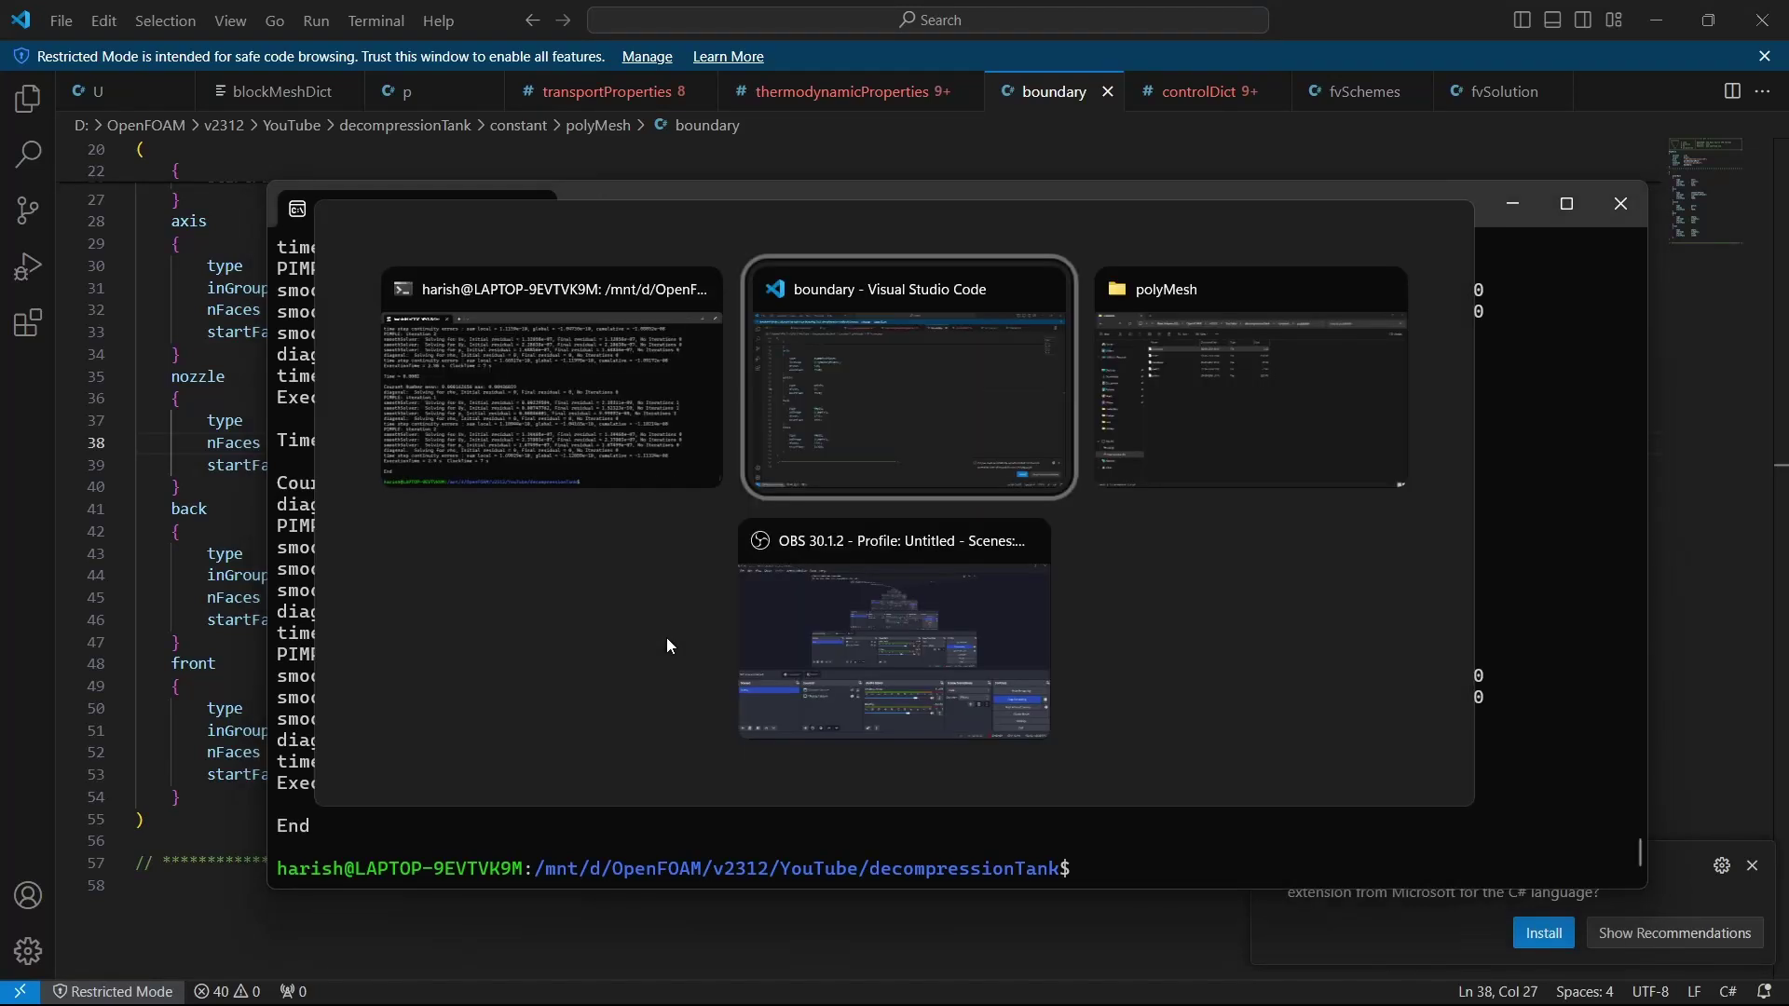
key("BackSpace")
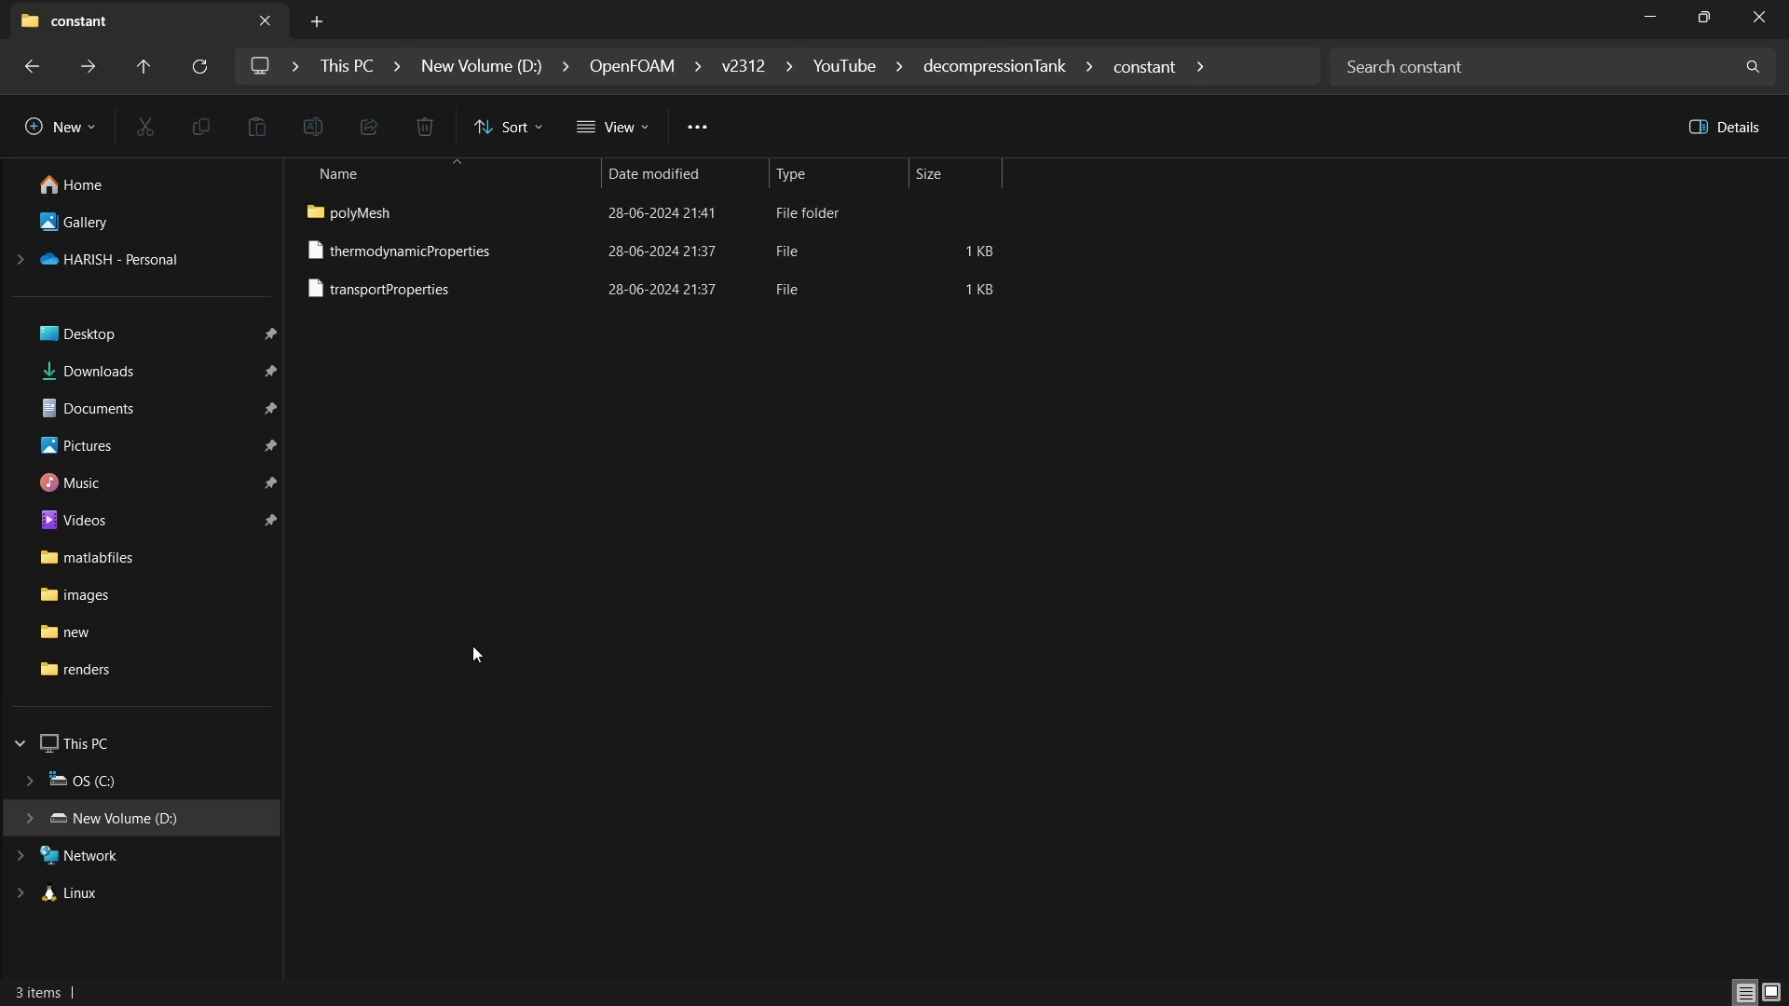
key("BackSpace")
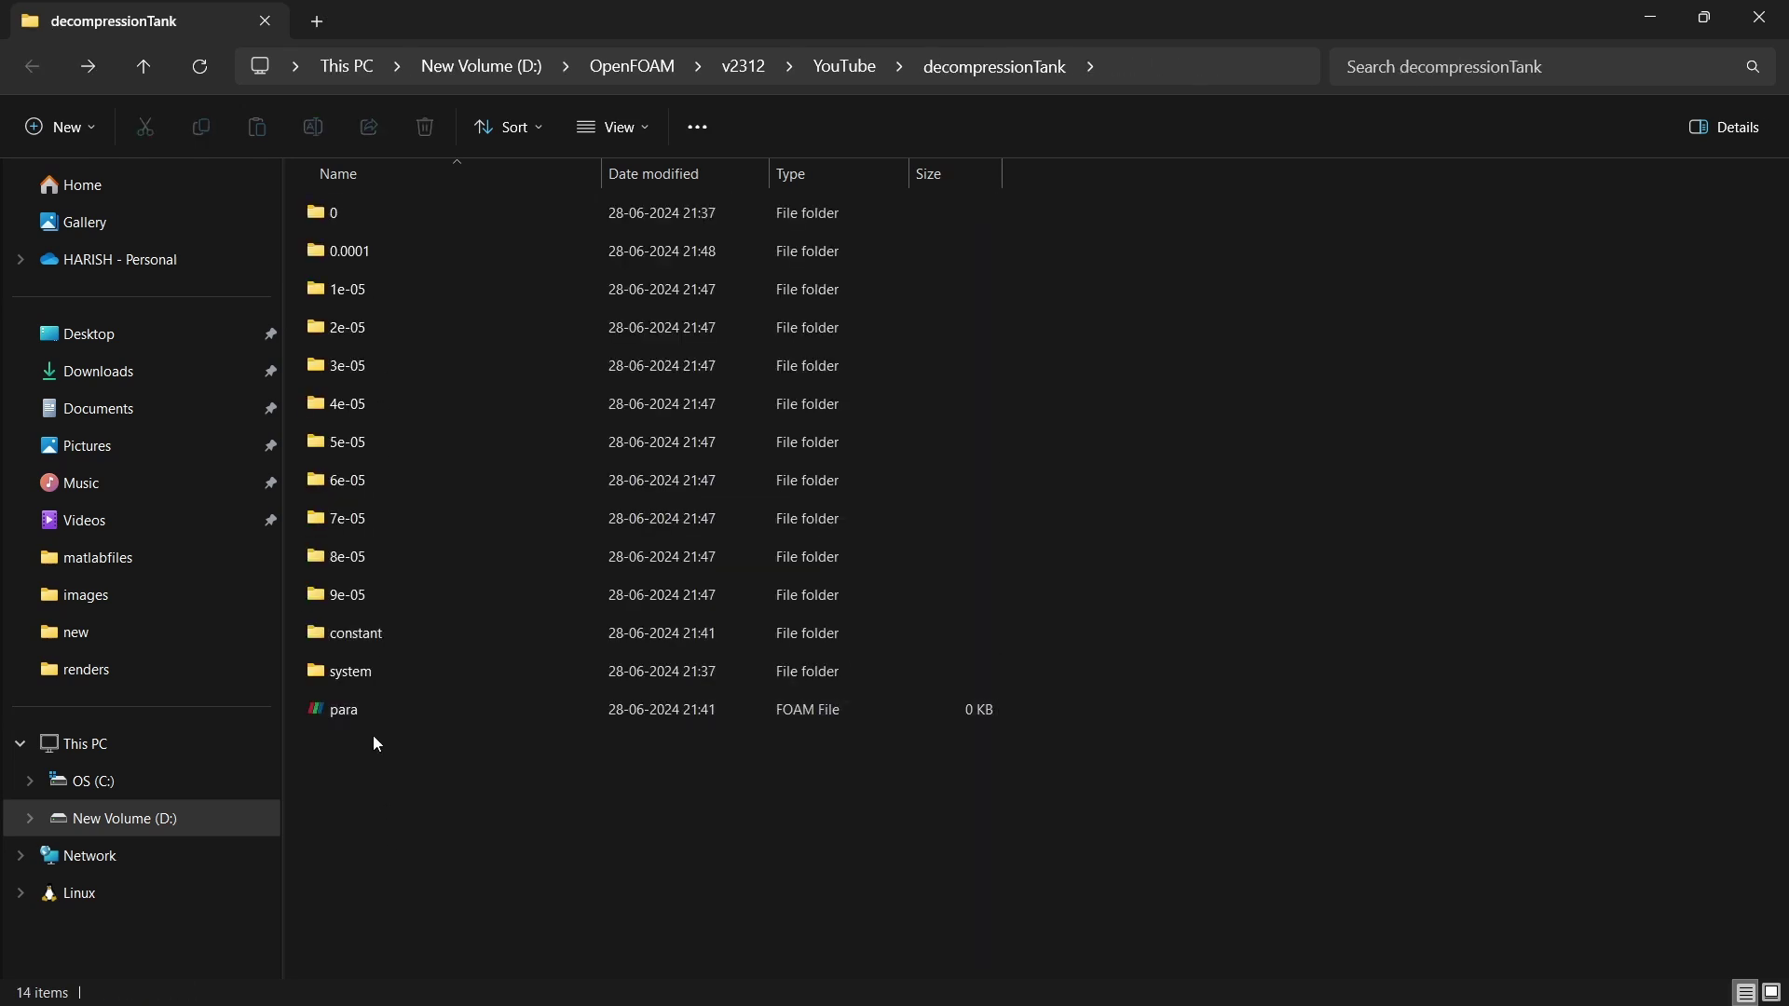
left_click(352, 712)
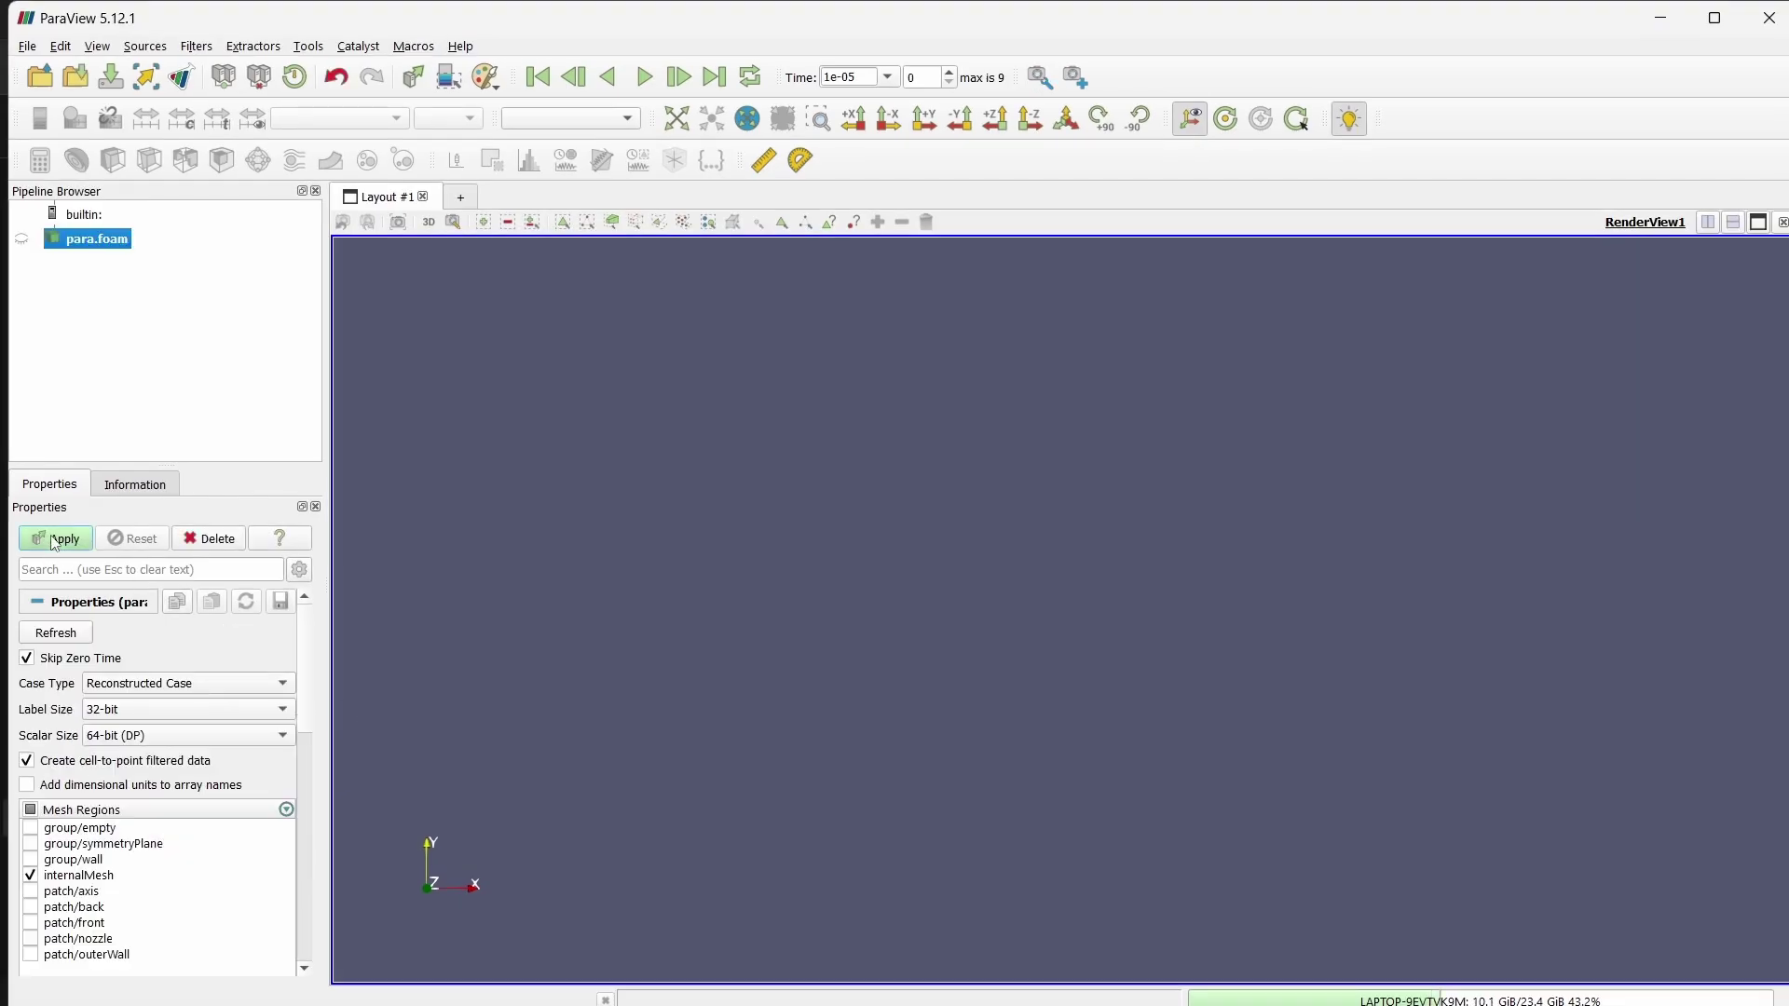
Apply para.foam and add a Z-normal (0 0 1) slice with the plane preview hidden
left_click(56, 540)
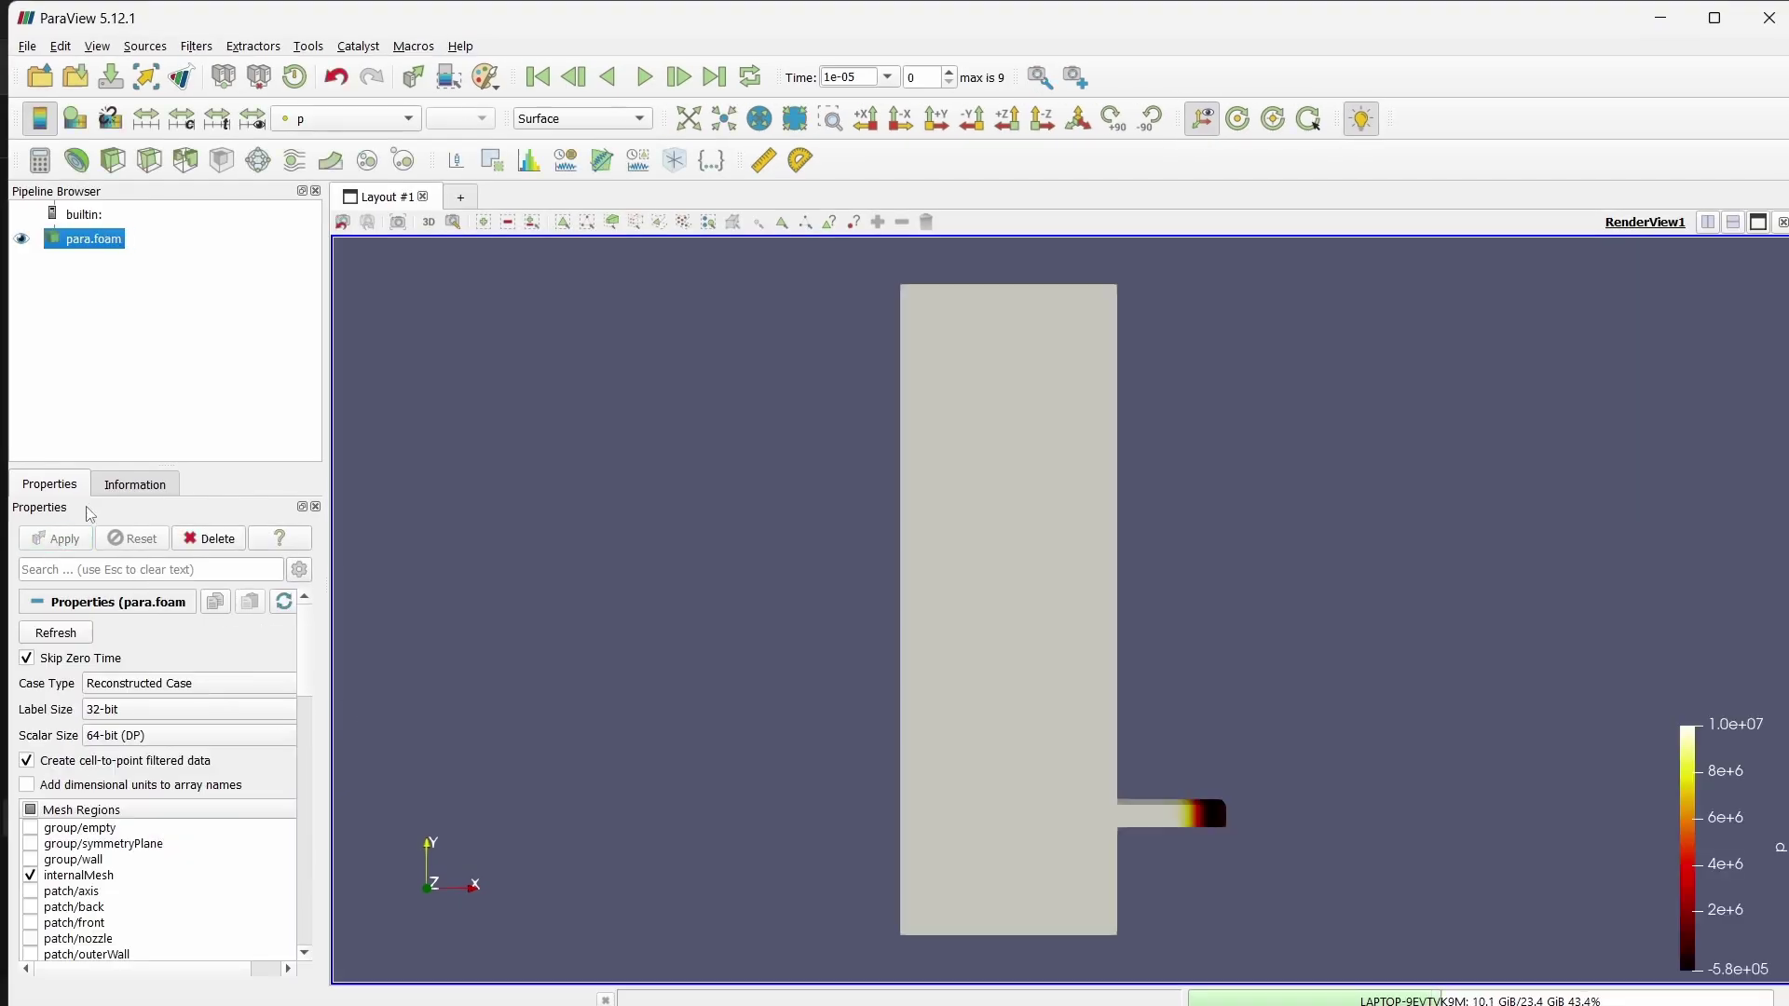
left_click(149, 160)
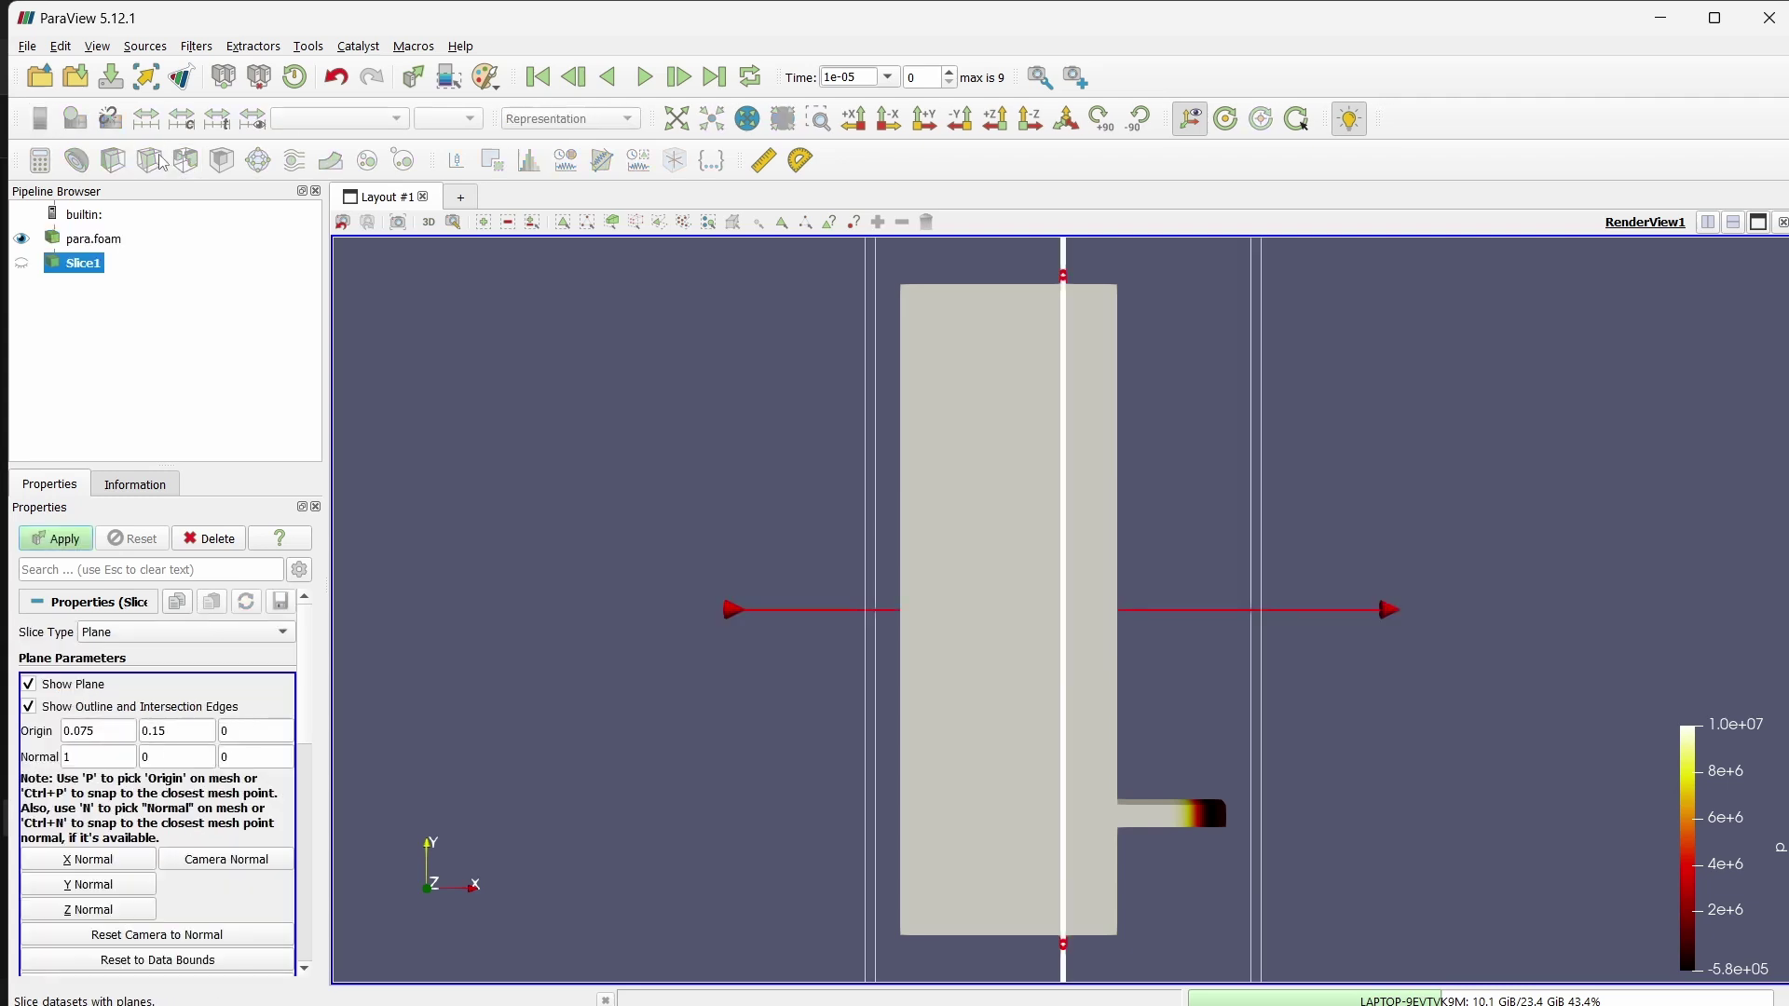
left_click(107, 918)
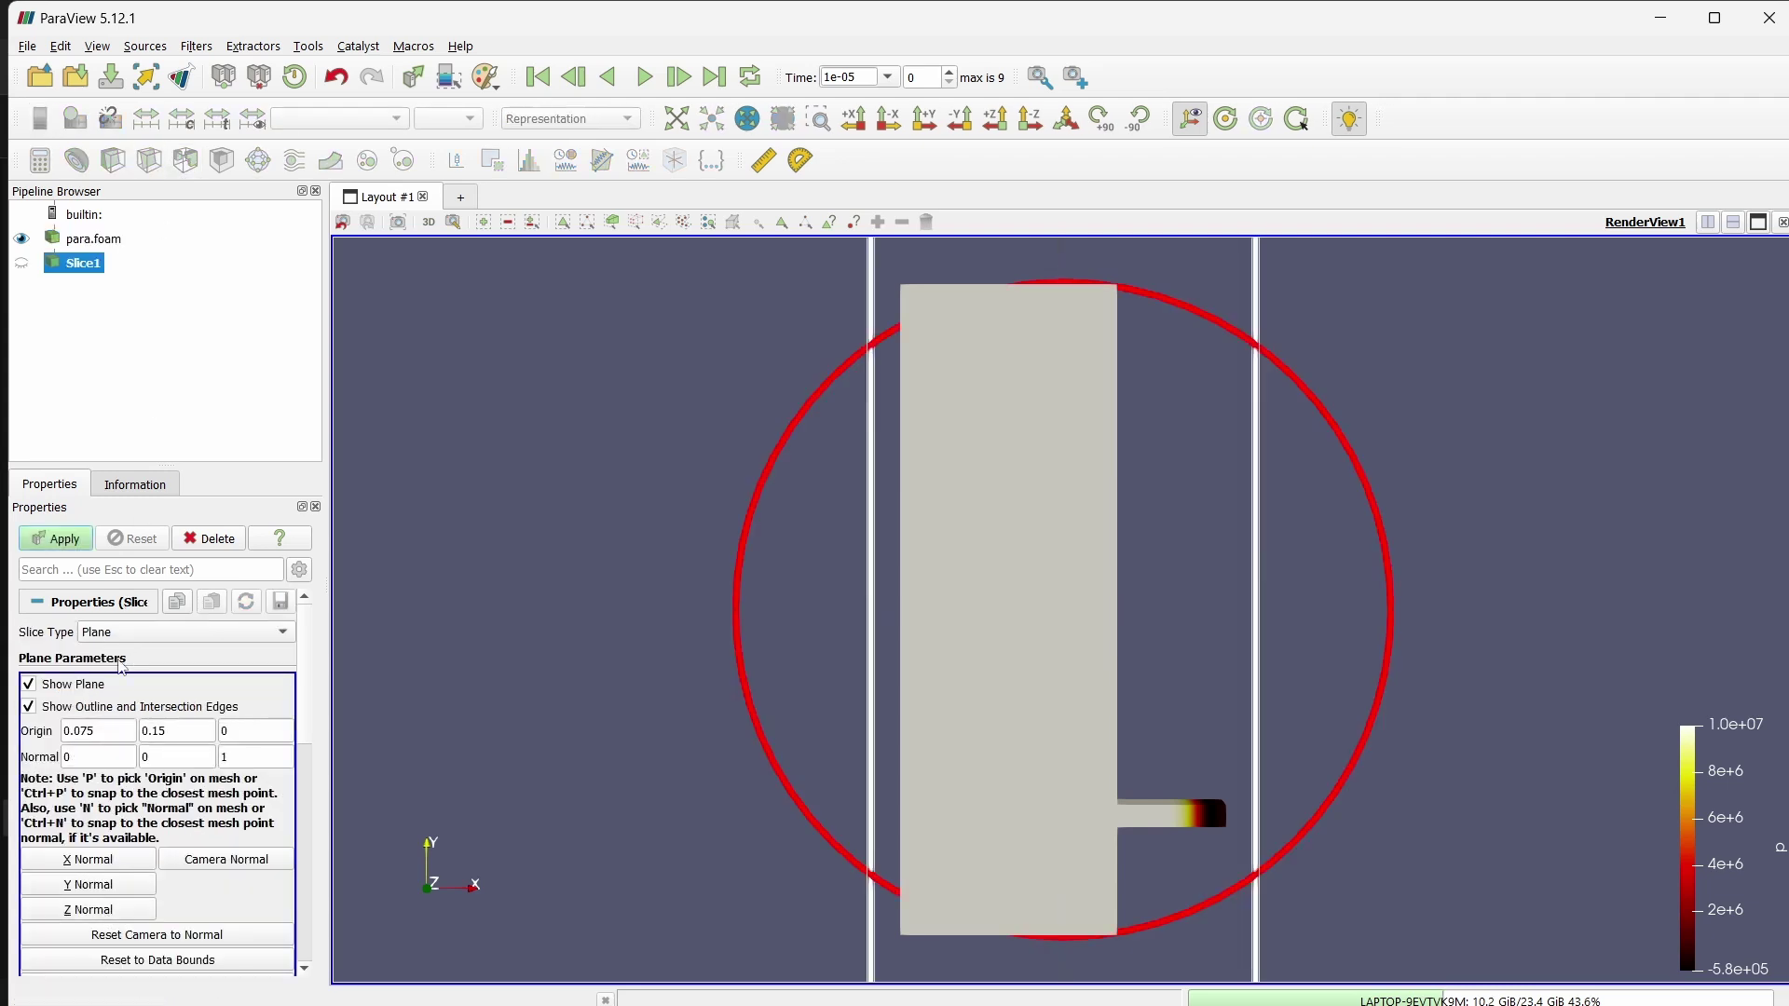
left_click(82, 687)
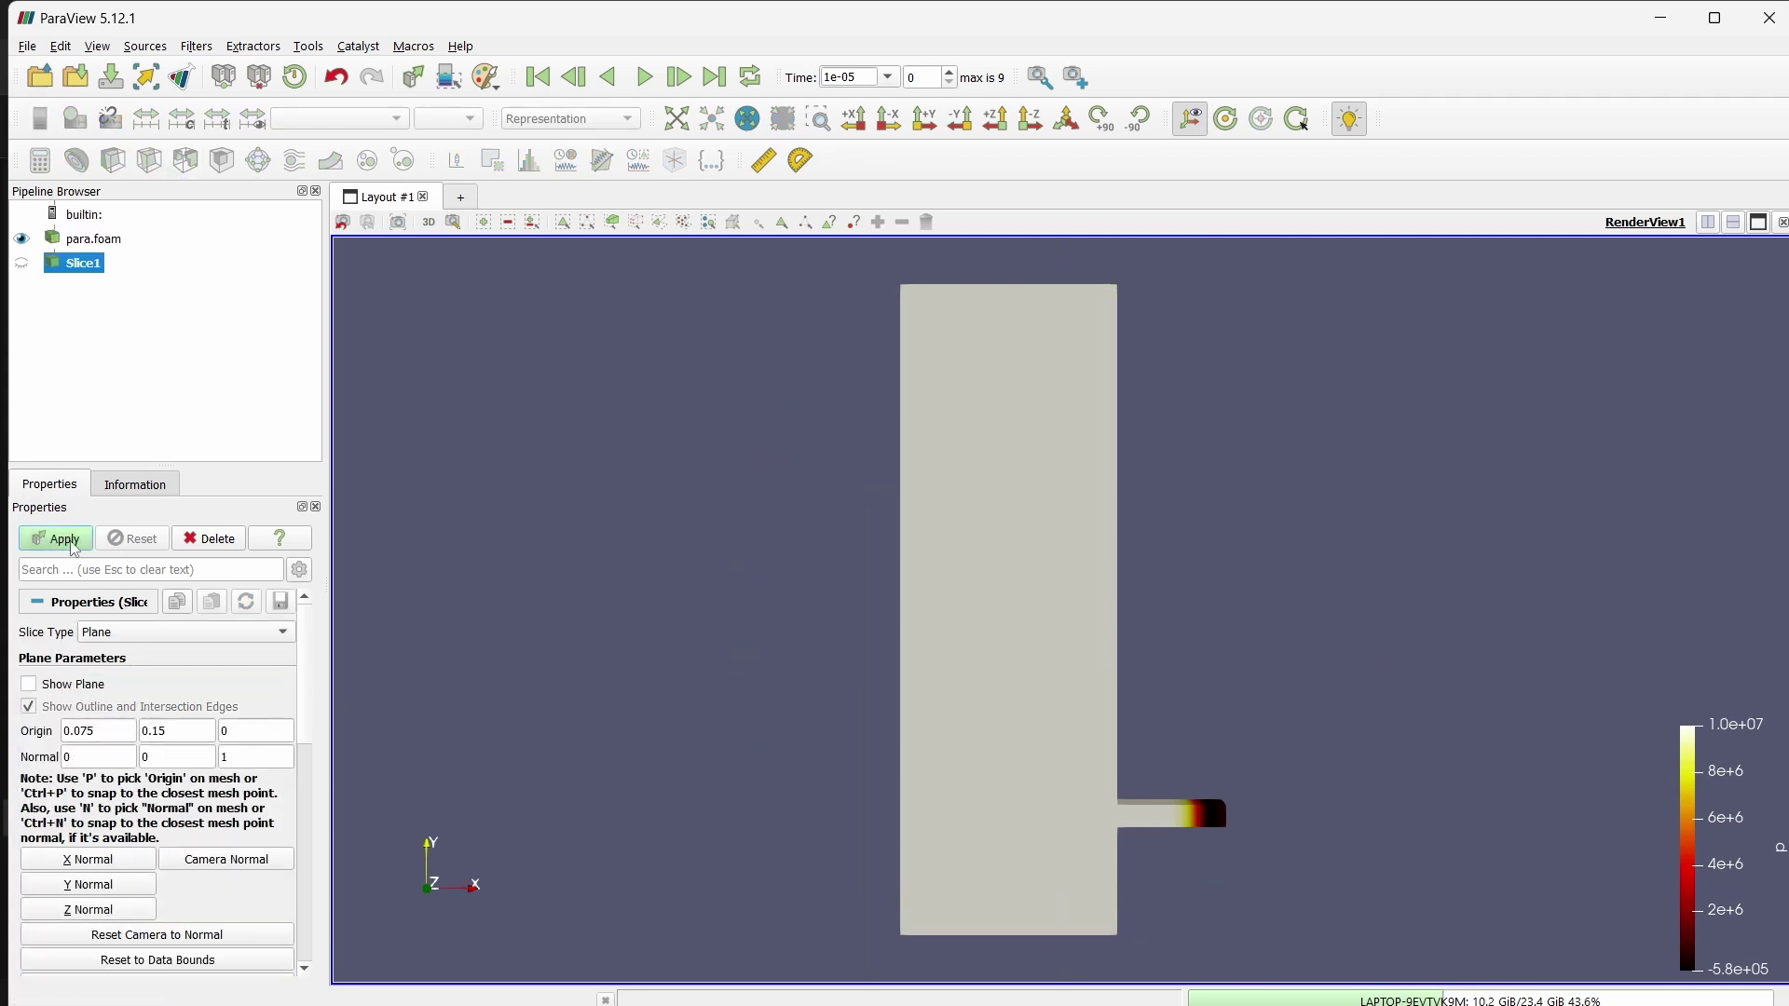
left_click(63, 539)
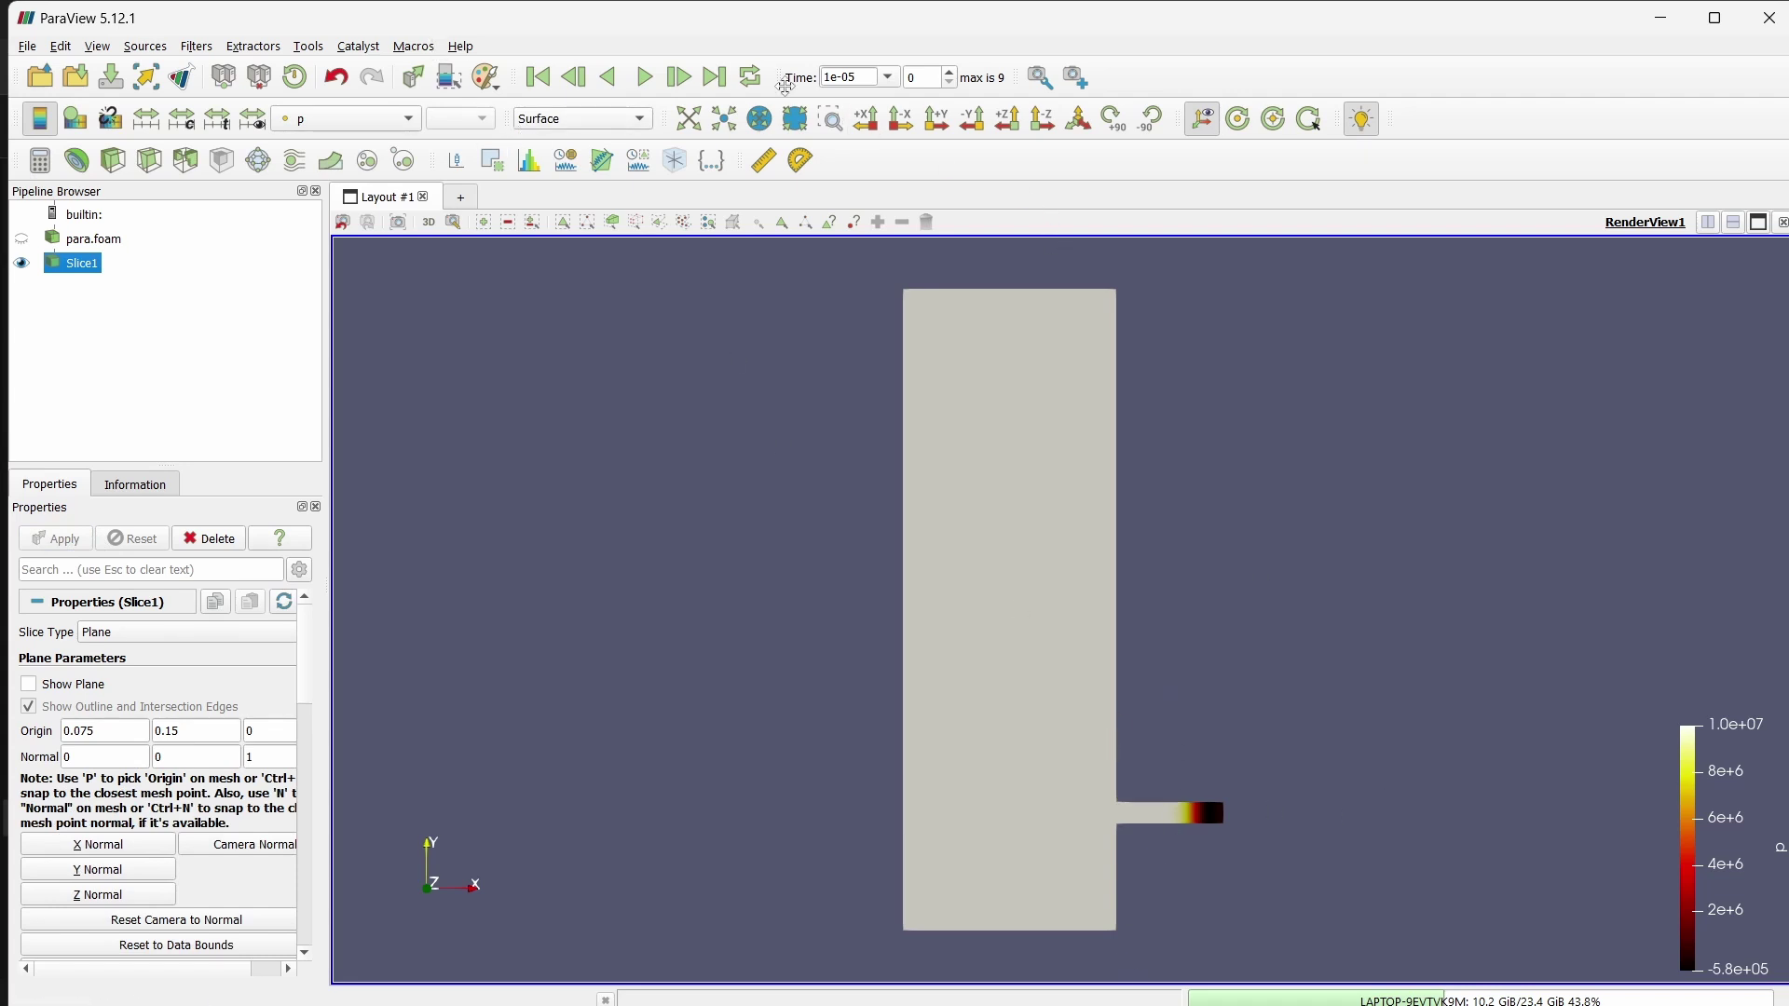
Play the slice to time 0.0001, then colour it by velocity U and animate
left_click(644, 78)
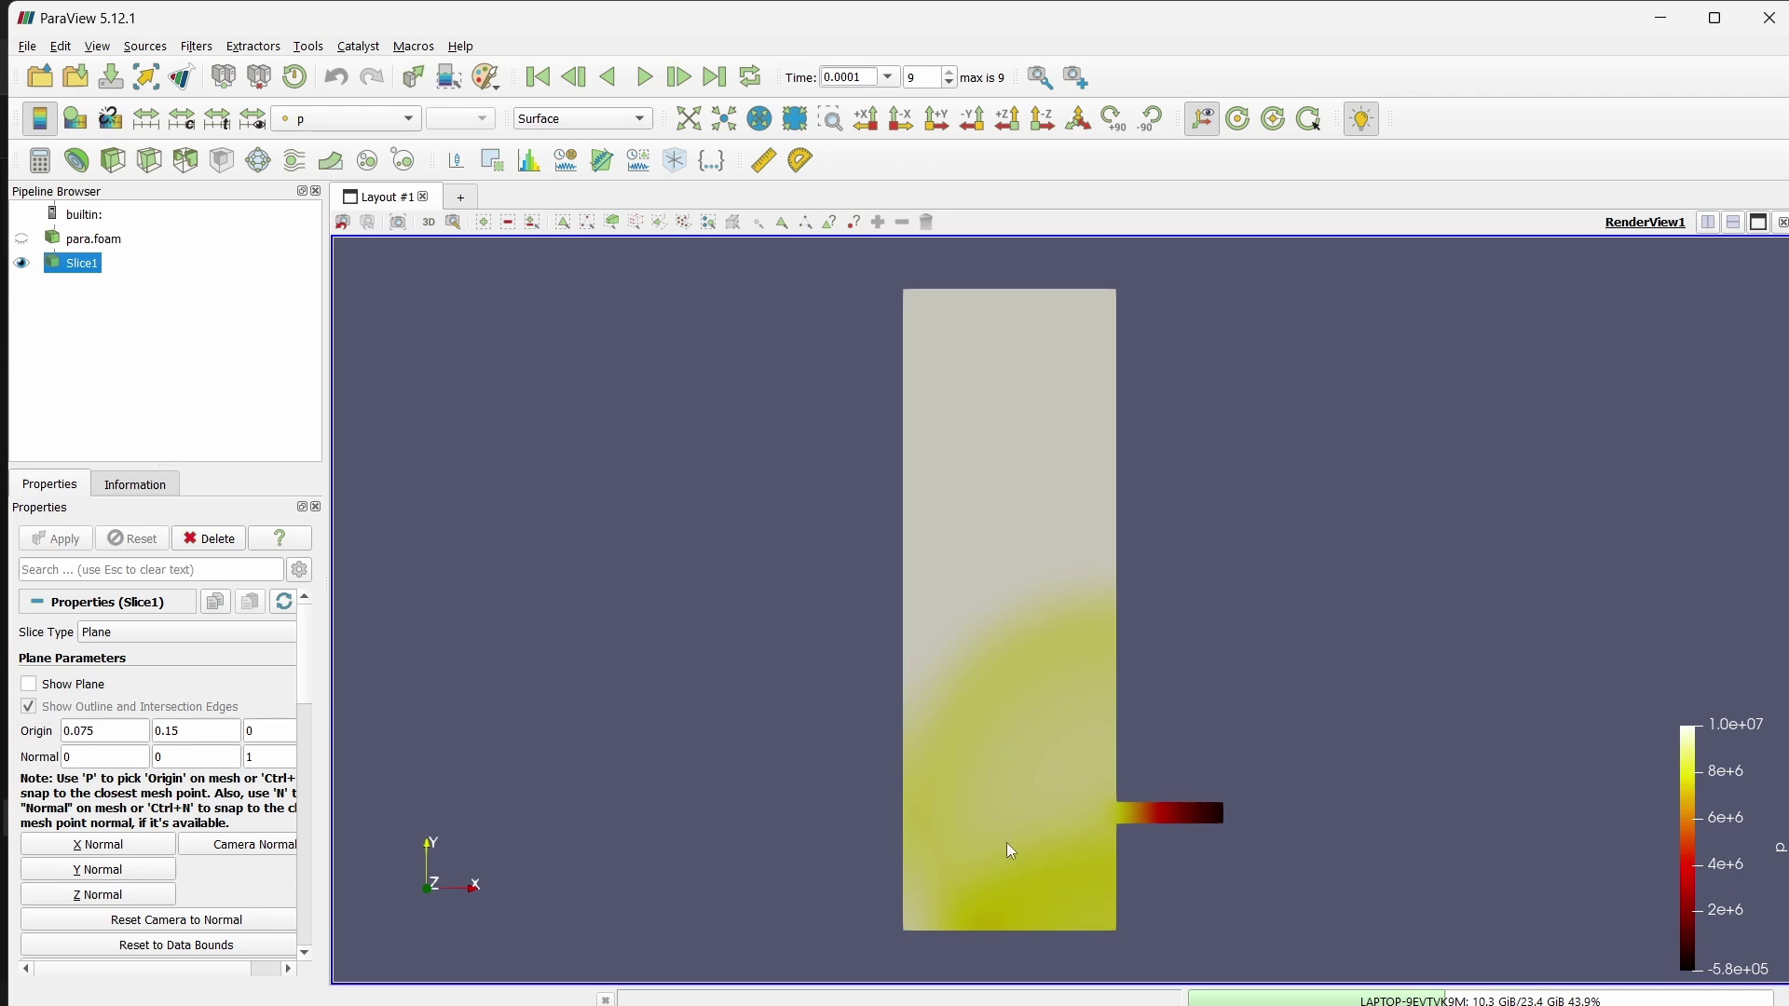
left_click(373, 118)
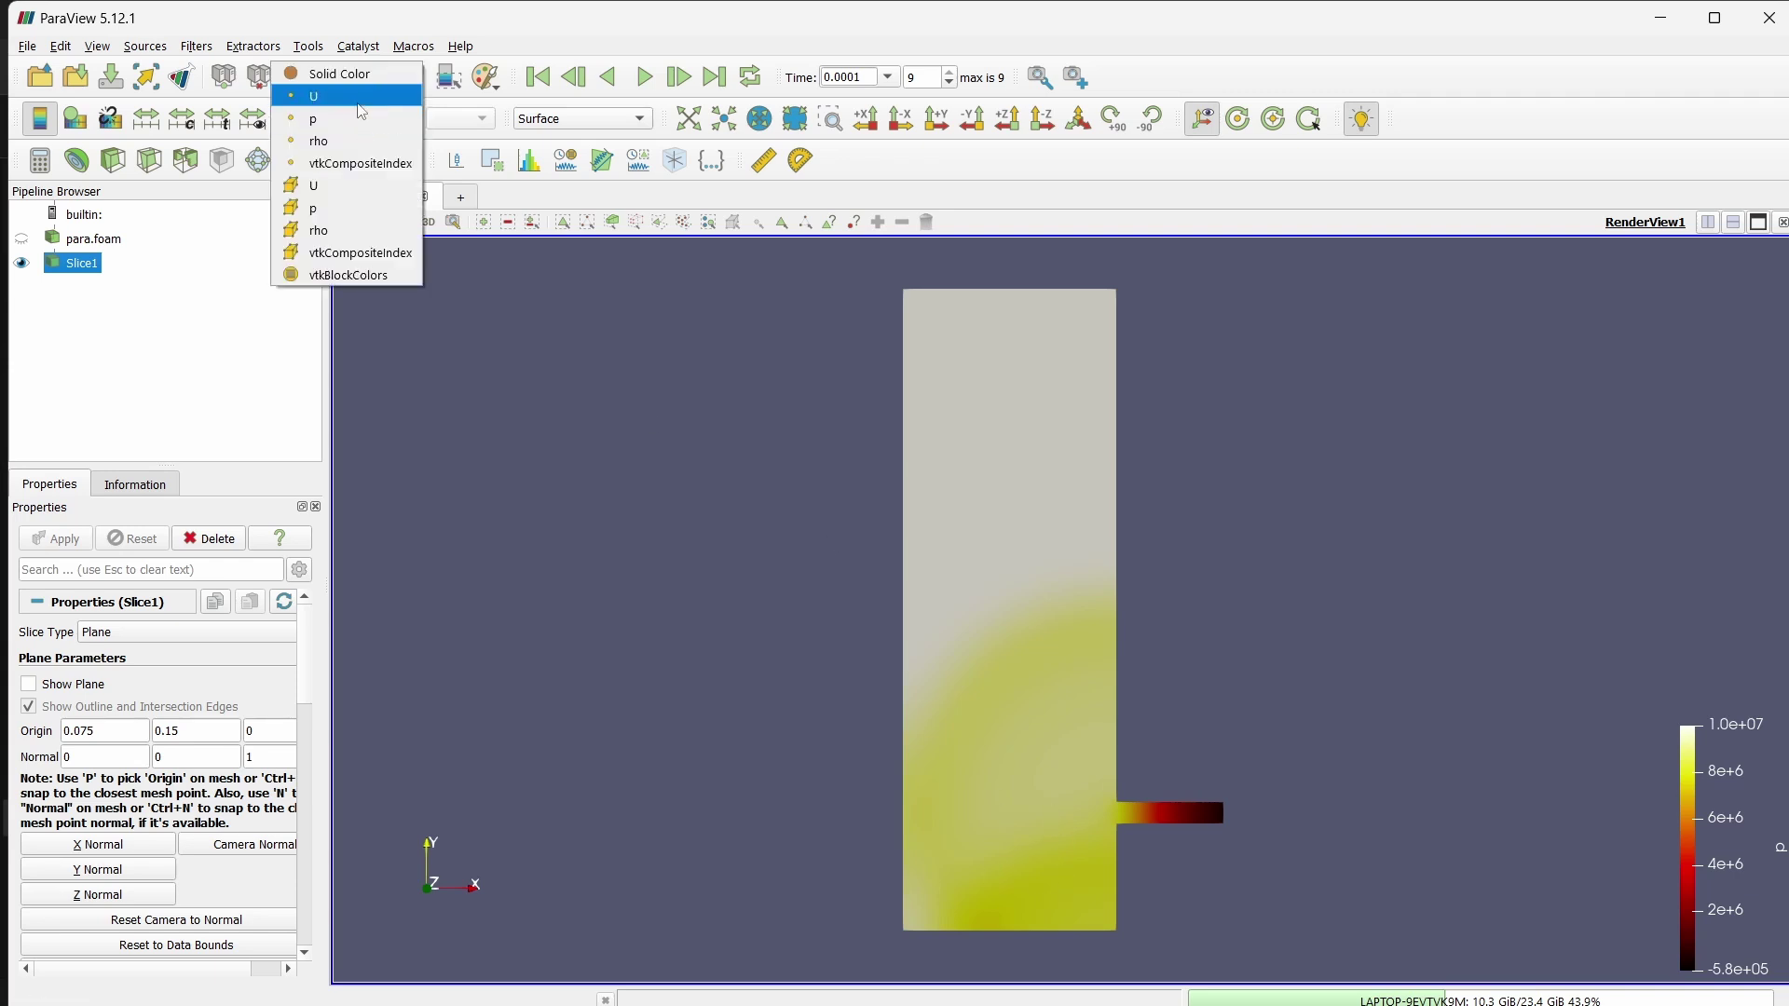
left_click(362, 97)
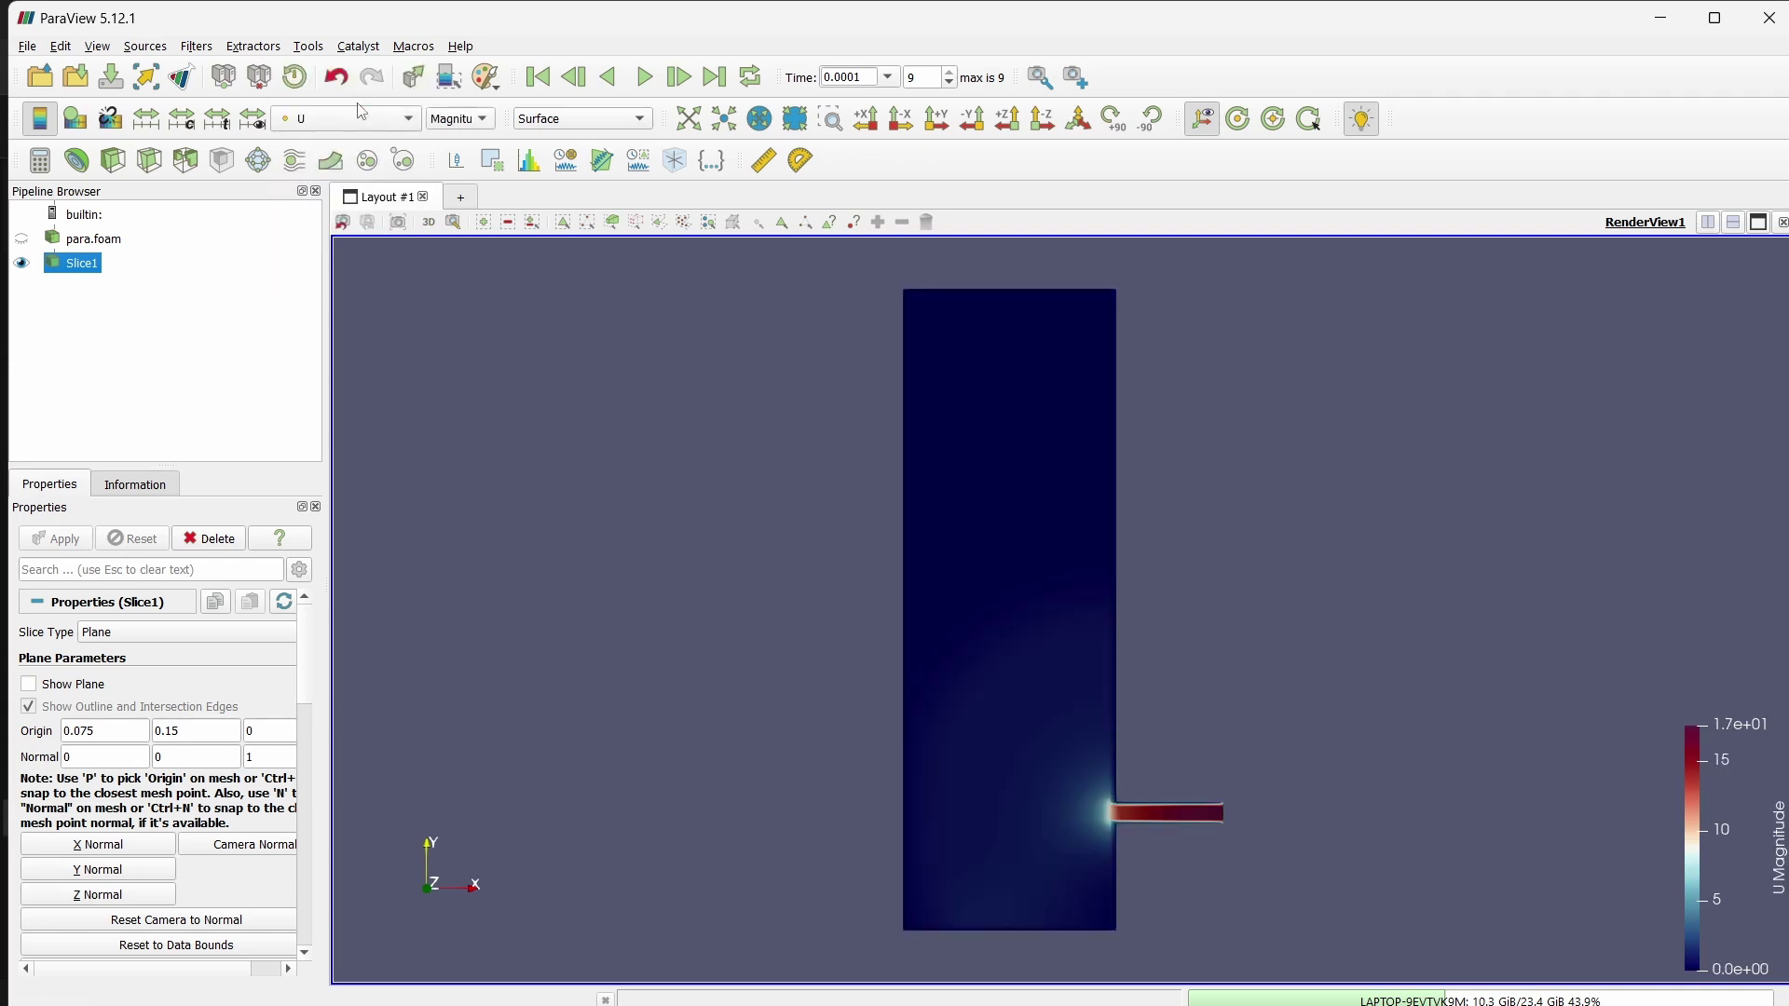
left_click(645, 76)
Recolour the slice by density rho and replay the animation to 0.0001
left_click(354, 119)
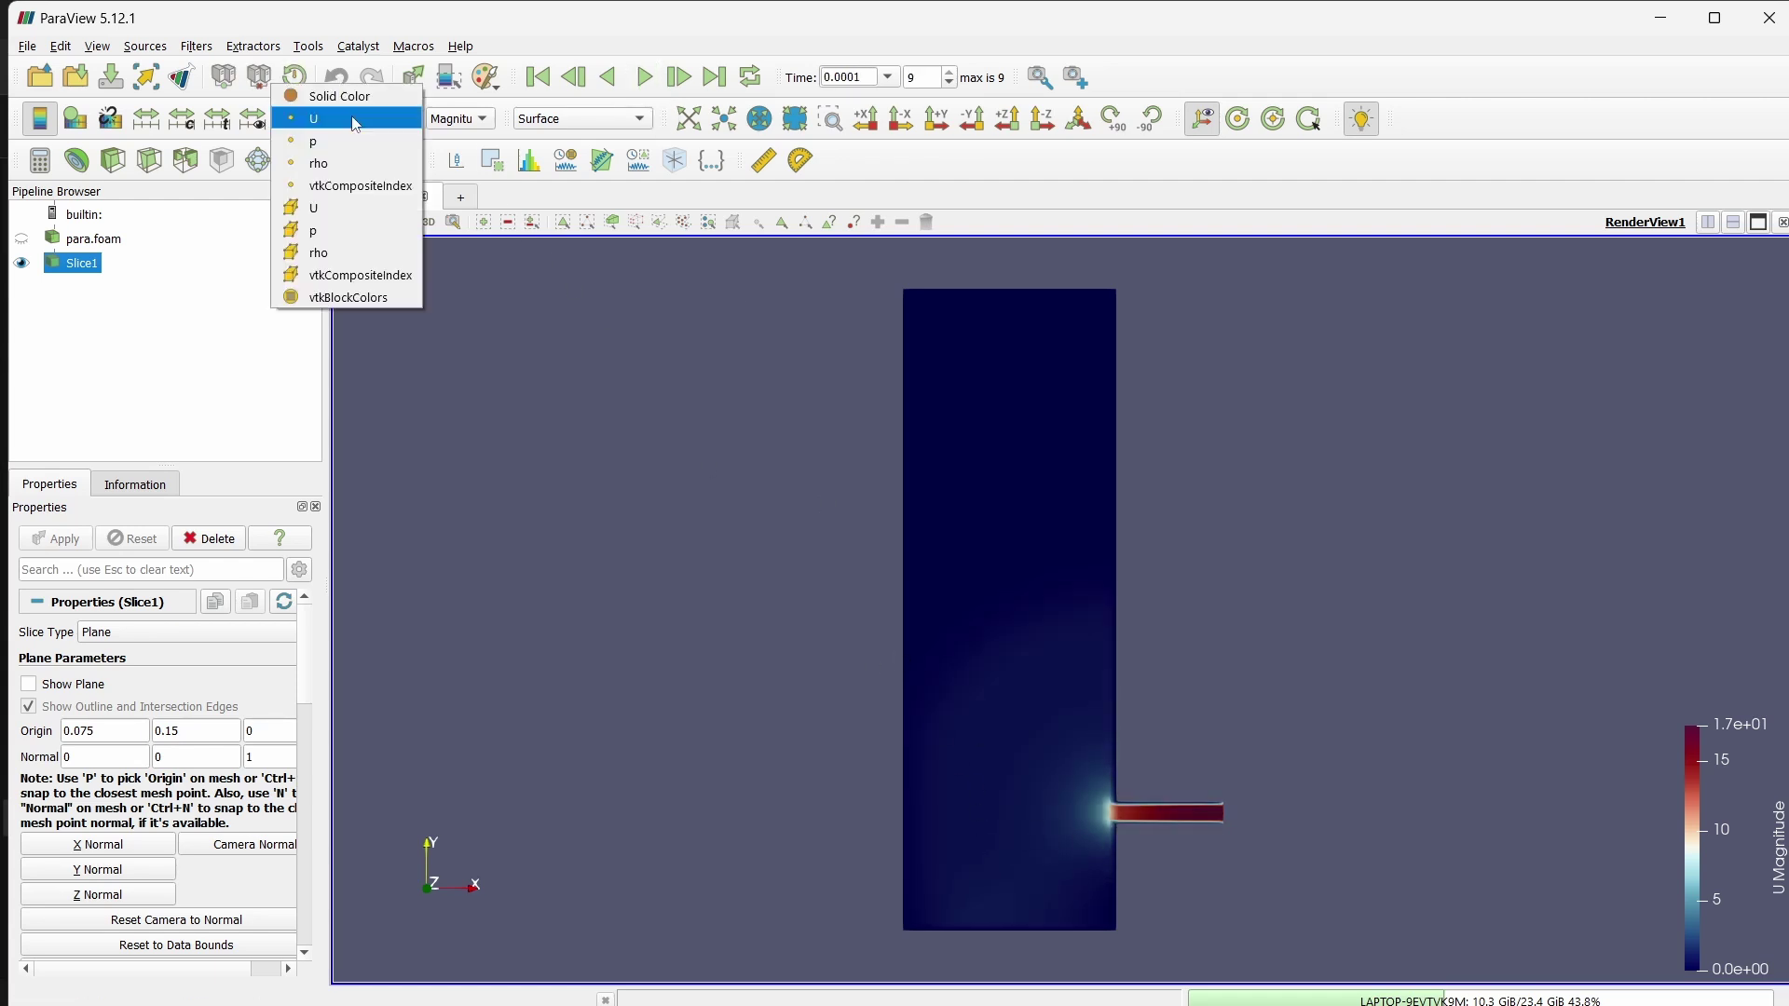
left_click(356, 164)
left_click(658, 88)
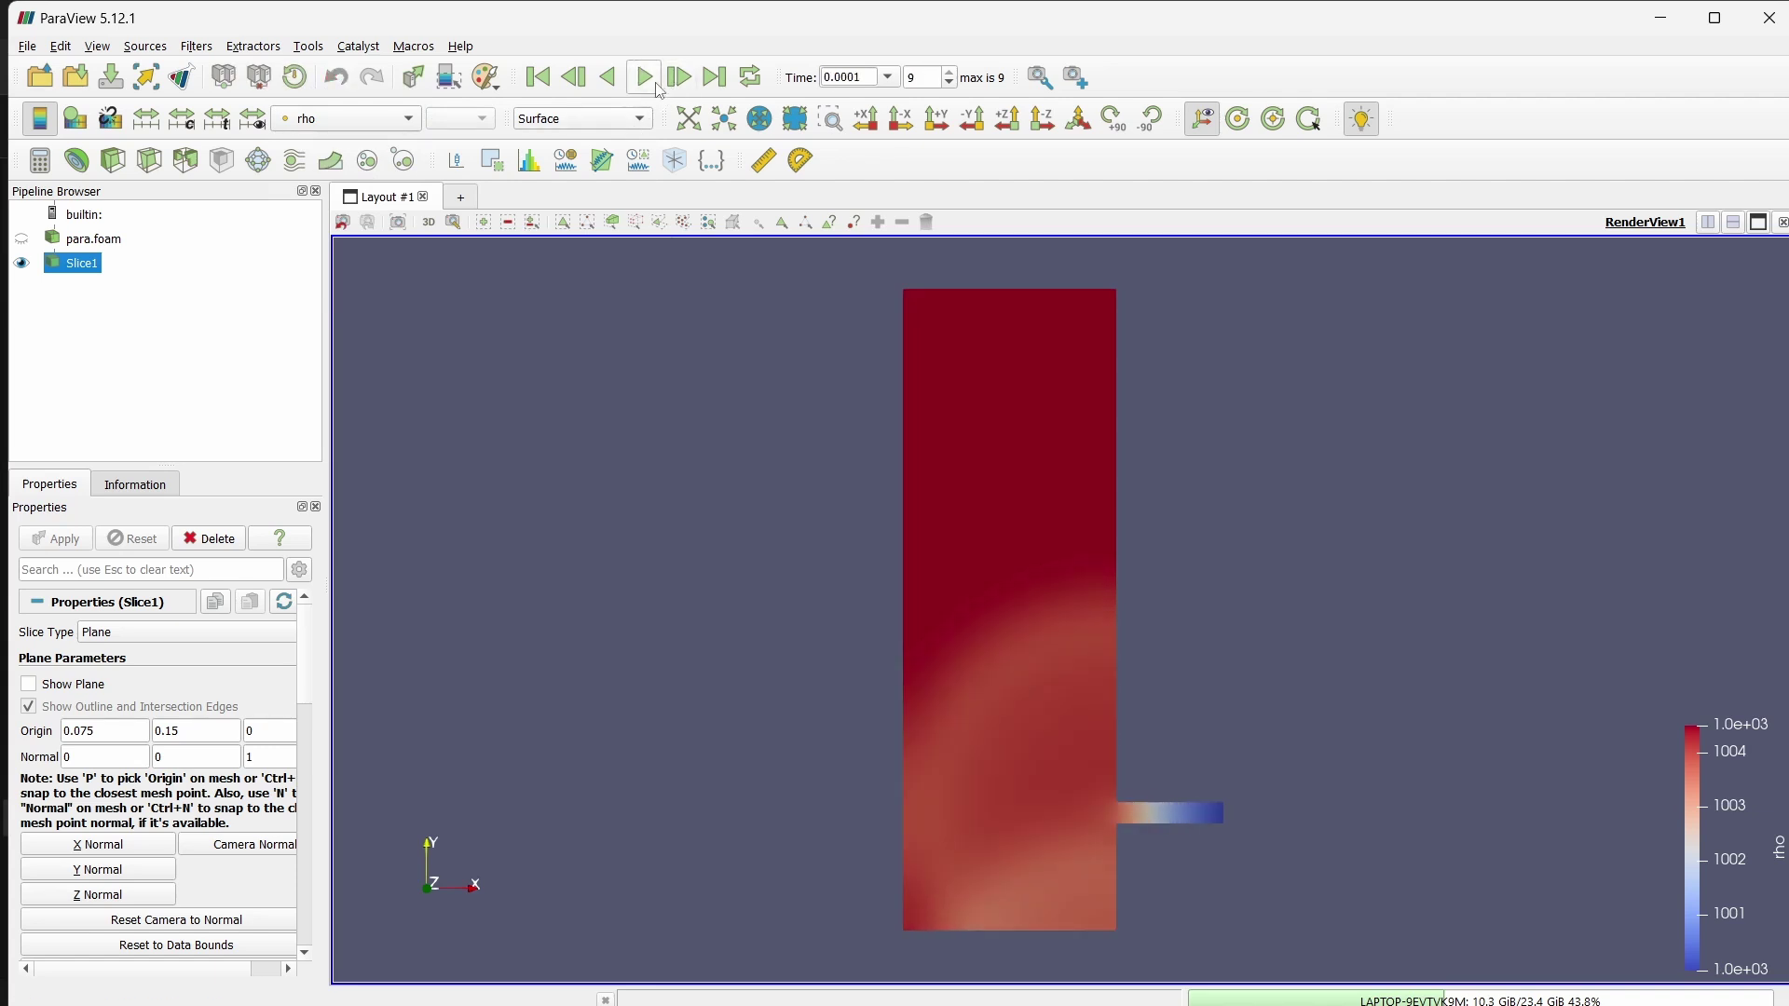
left_click(657, 84)
left_click(340, 118)
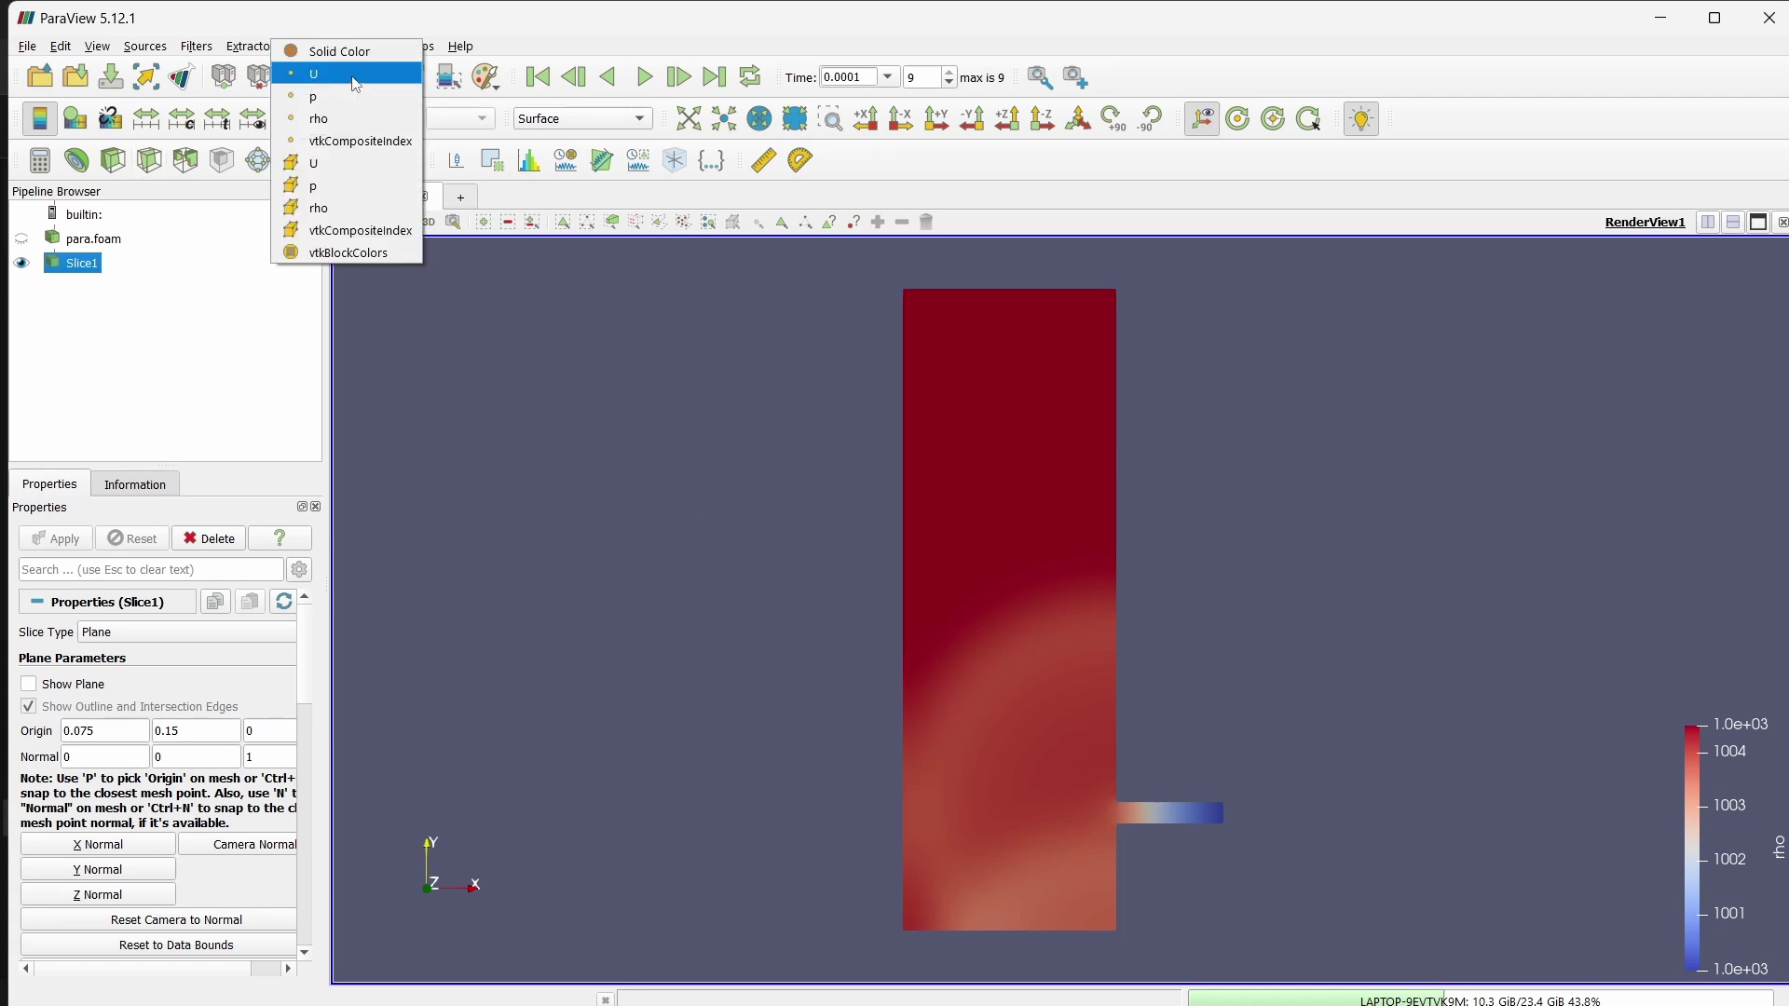
left_click(706, 453)
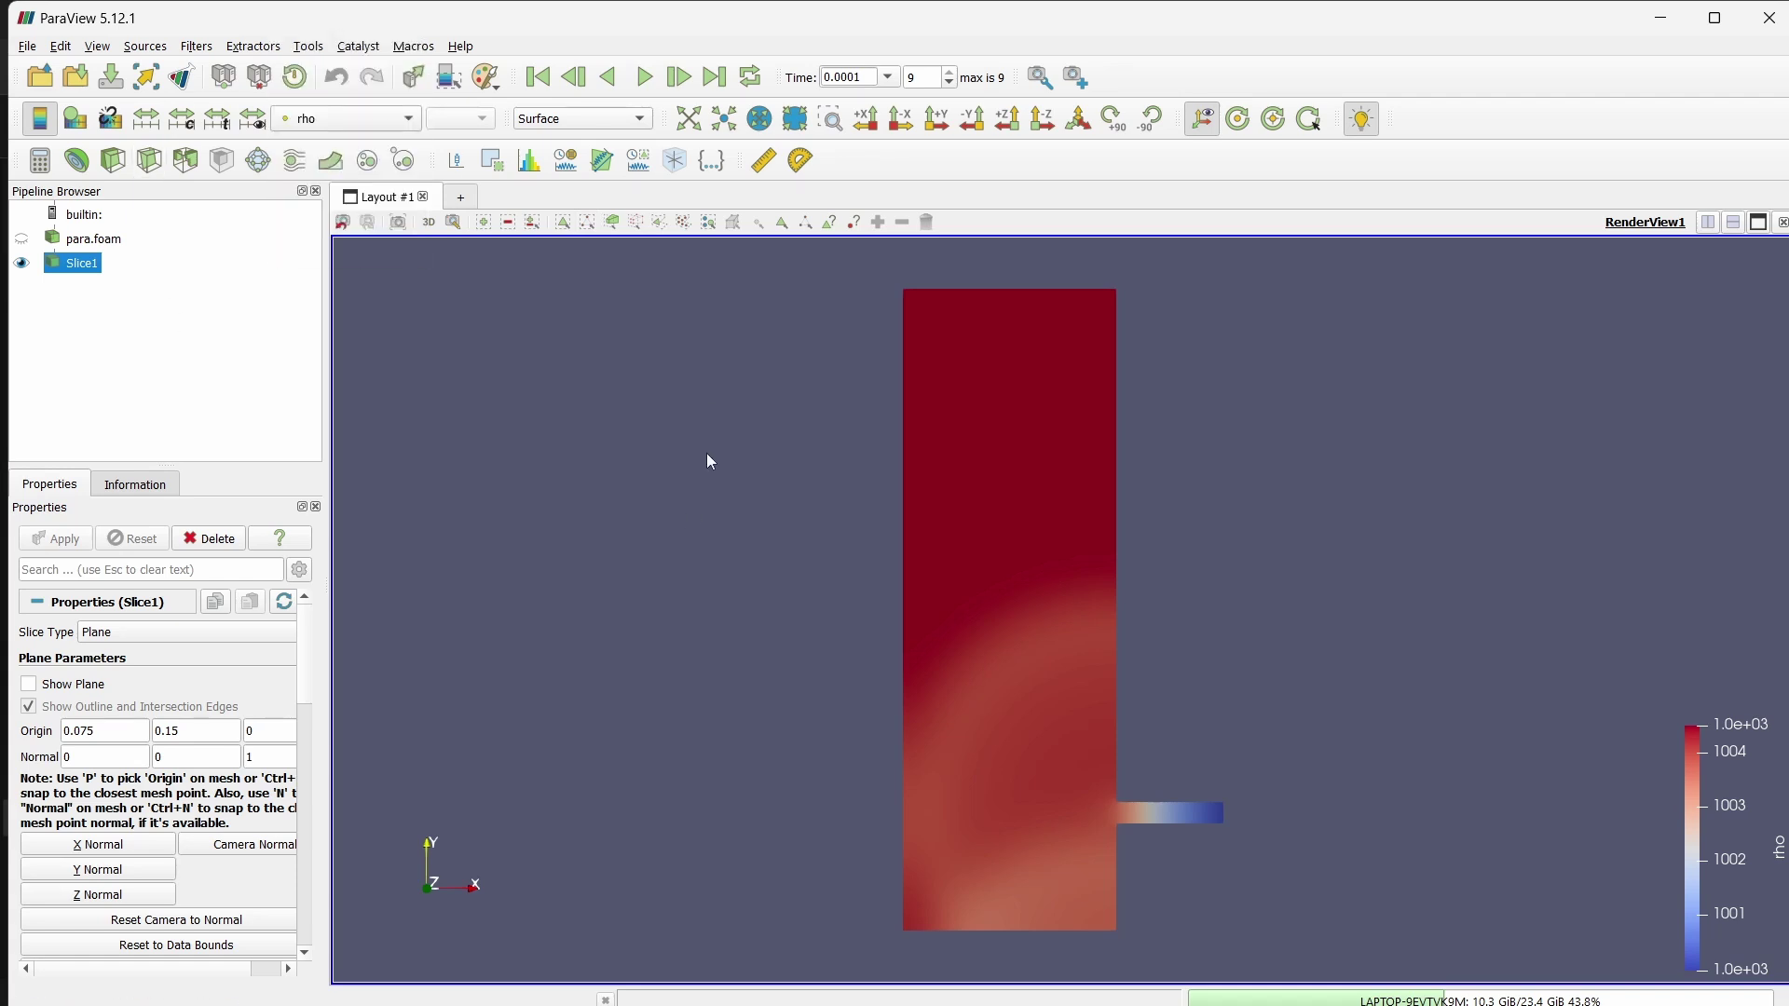